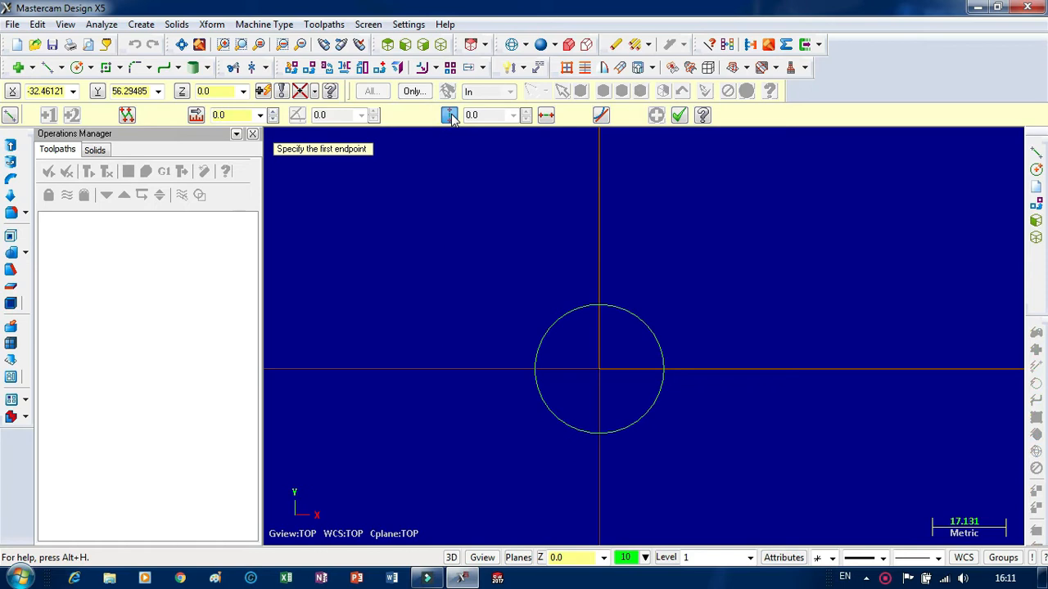
Draw a vertical line upward from the origin and set its length to 20 mm.
click(599, 368)
click(595, 281)
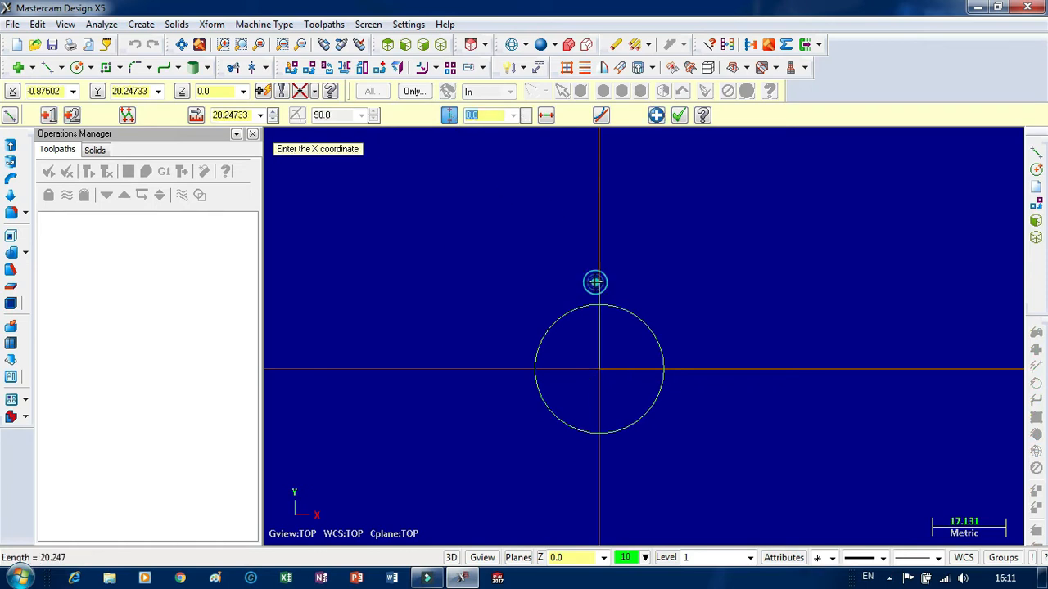
click(230, 115)
text(20)
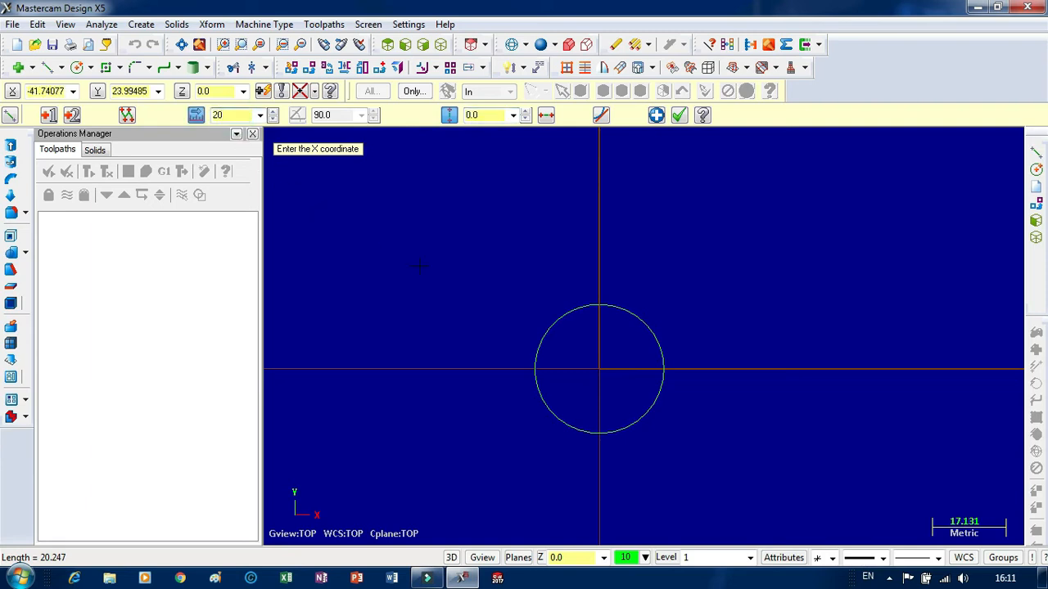
key(Return)
Set the vertical line's X coordinate to -30.
double_click(484, 116)
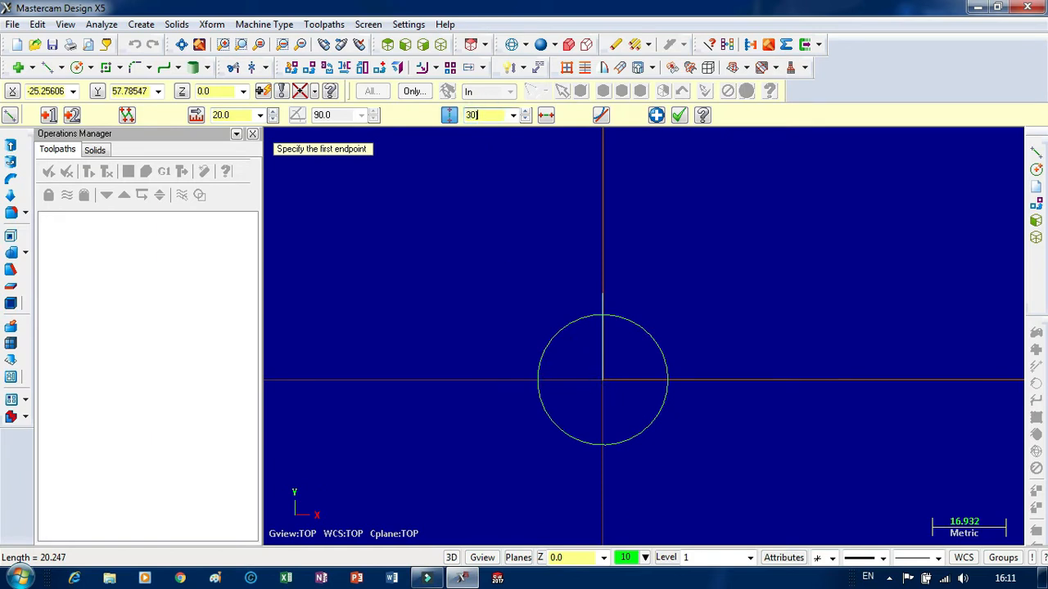
text(30])
key(Return)
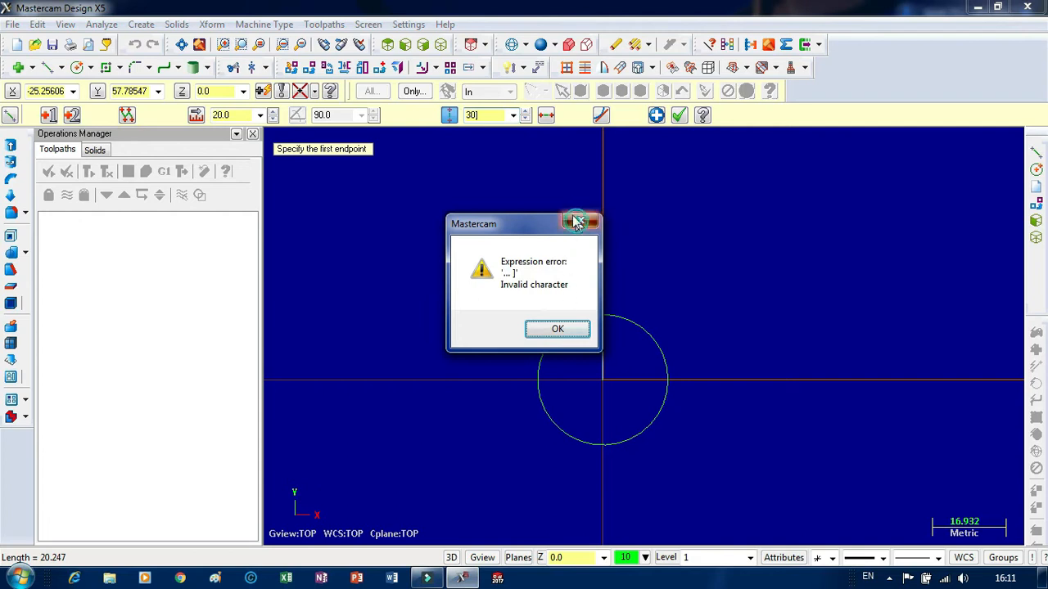
click(576, 221)
double_click(493, 115)
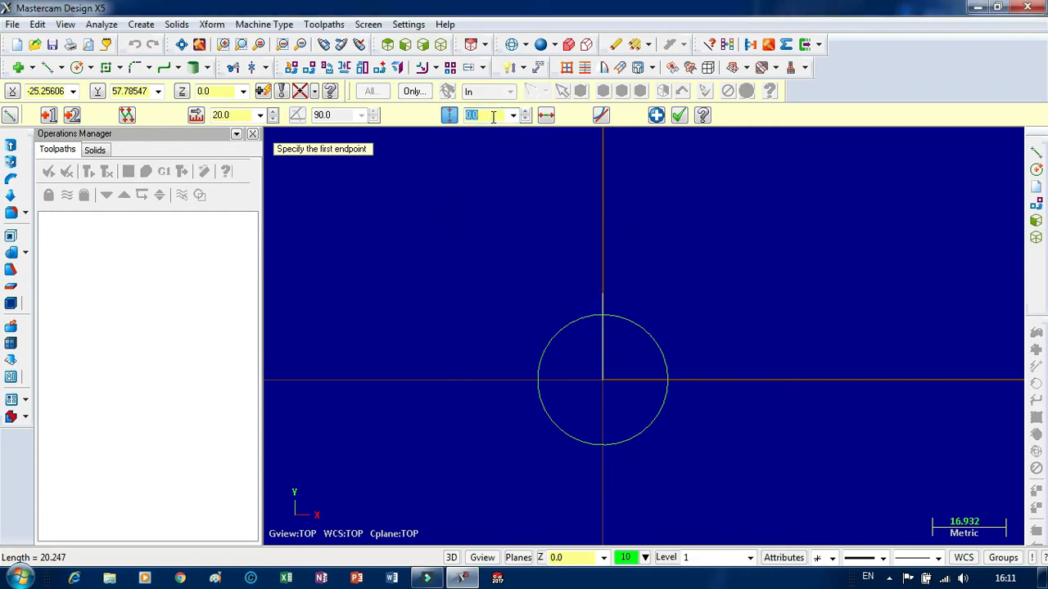
text(30)
key(Return)
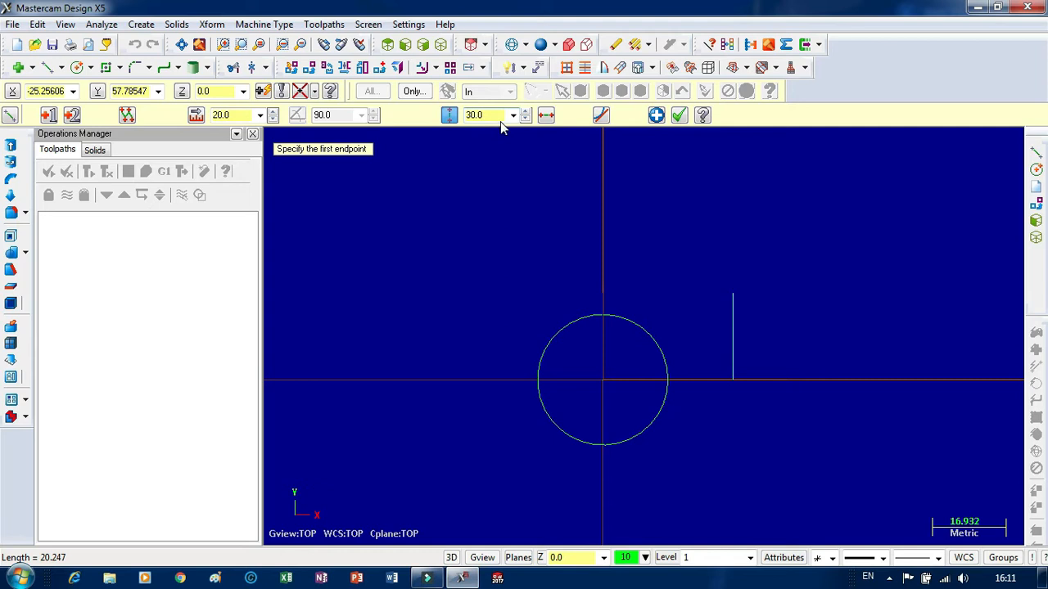
click(473, 115)
text(-)
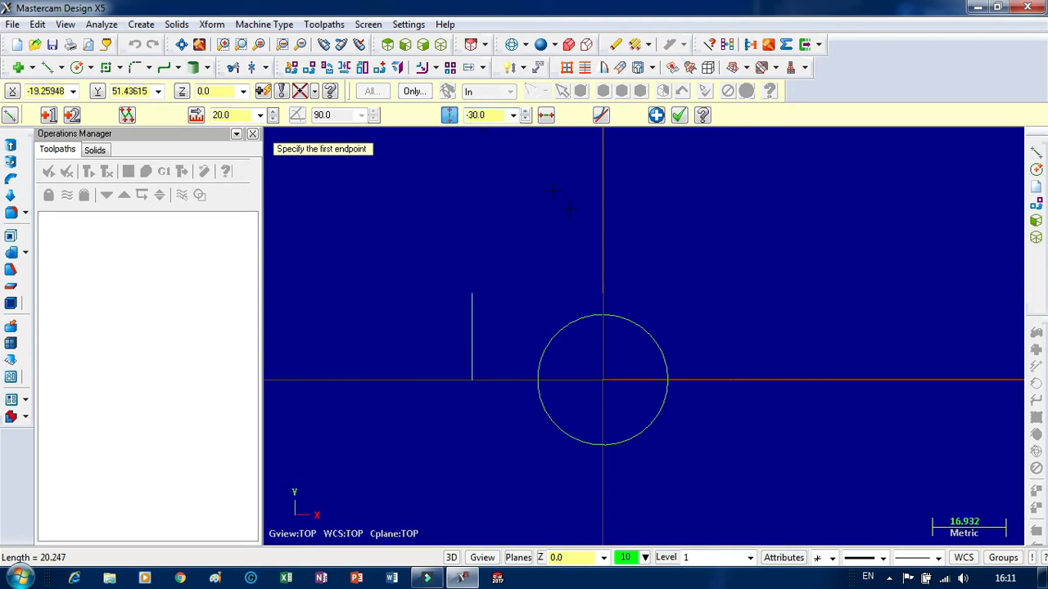
scroll(553, 190, down, 2)
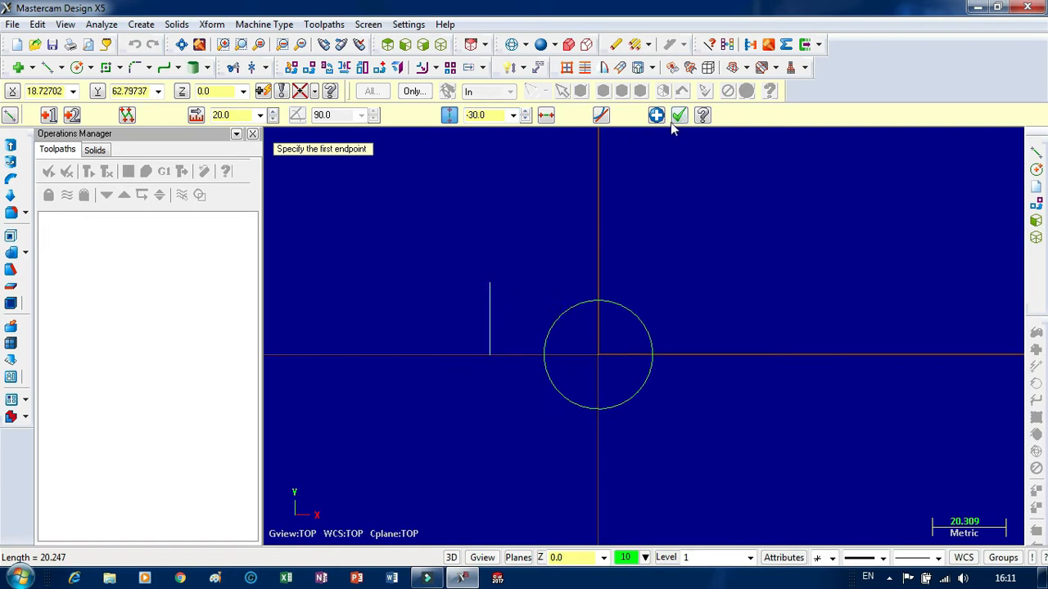
Turn off the vertical constraint and draw a 20 mm horizontal line leftward from the vertical line's upper end.
click(601, 115)
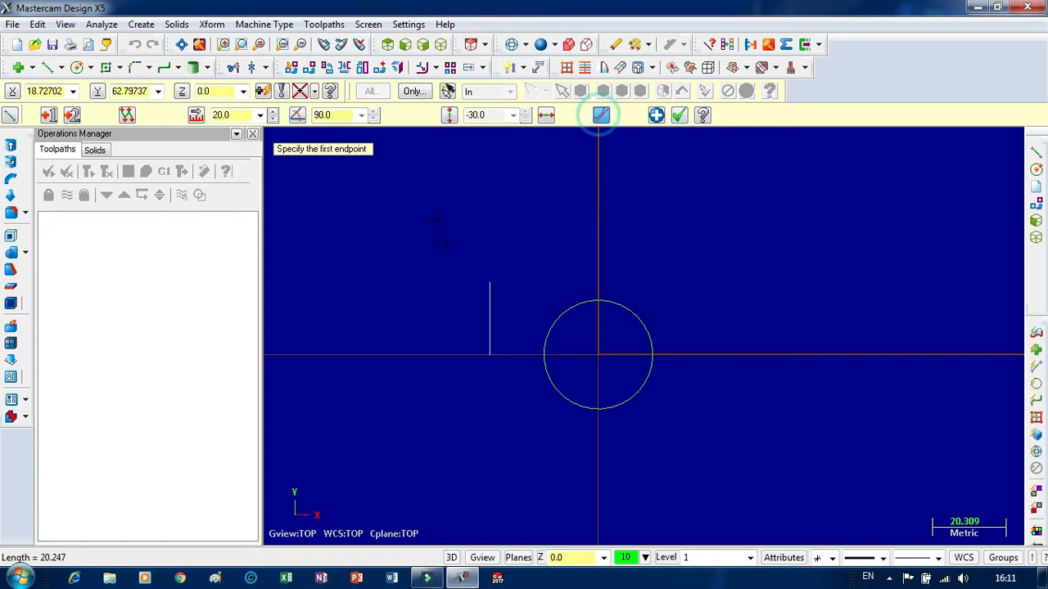
click(489, 283)
click(411, 282)
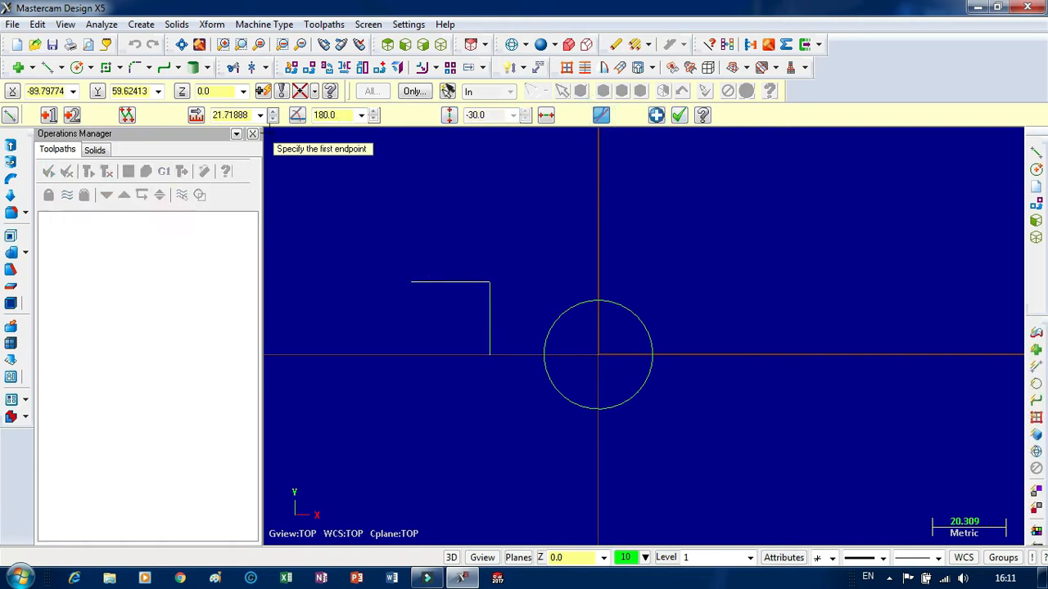
click(233, 114)
text(27)
text(0)
key(Return)
Draw a line about 26 mm long straight down from the horizontal line's left end, crossing the X axis.
click(417, 281)
click(418, 375)
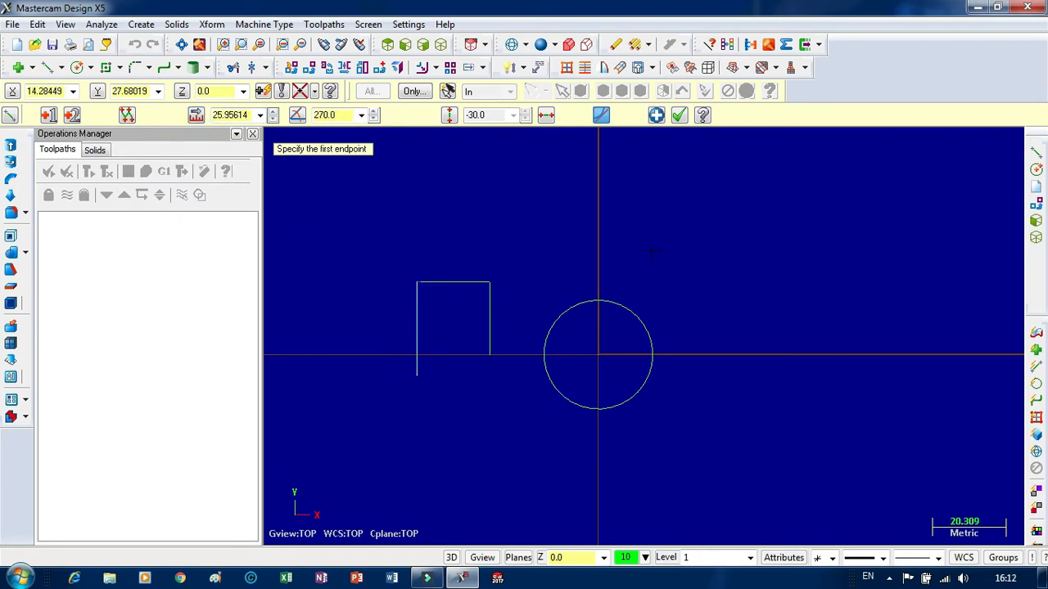
scroll(645, 236, up, 2)
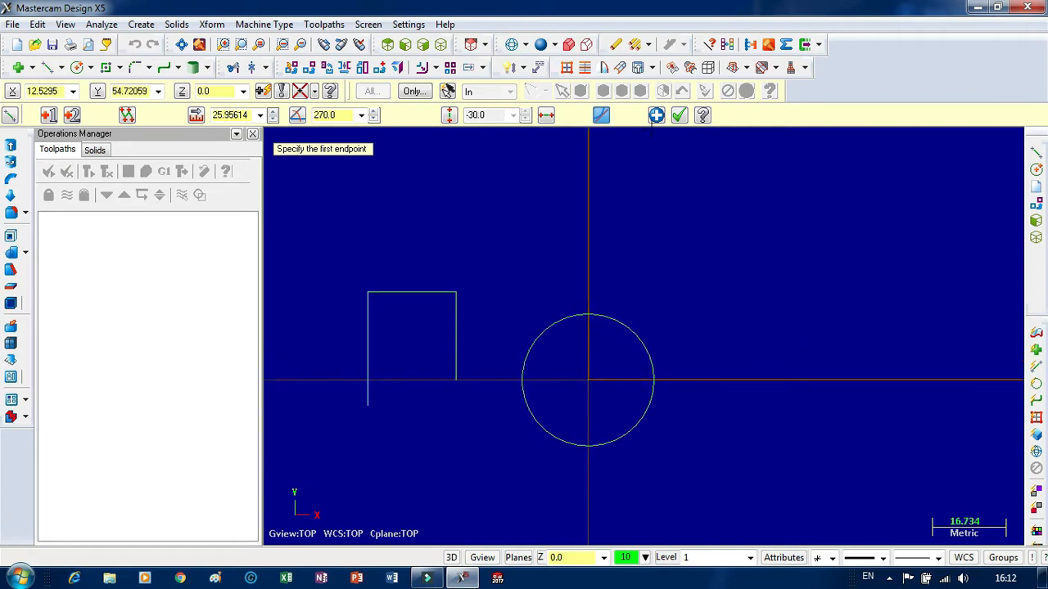
click(679, 115)
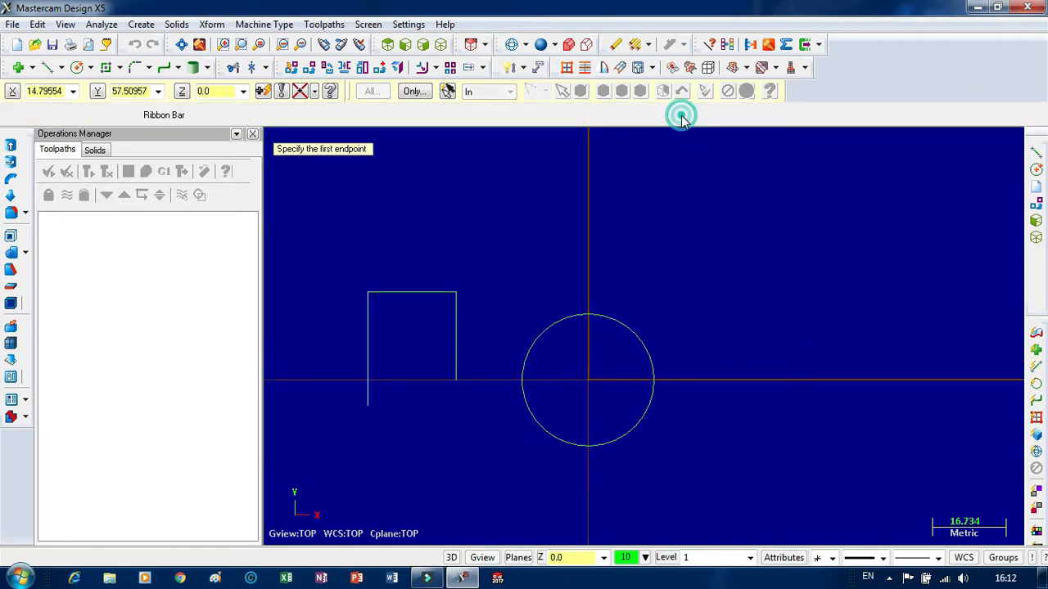
click(91, 68)
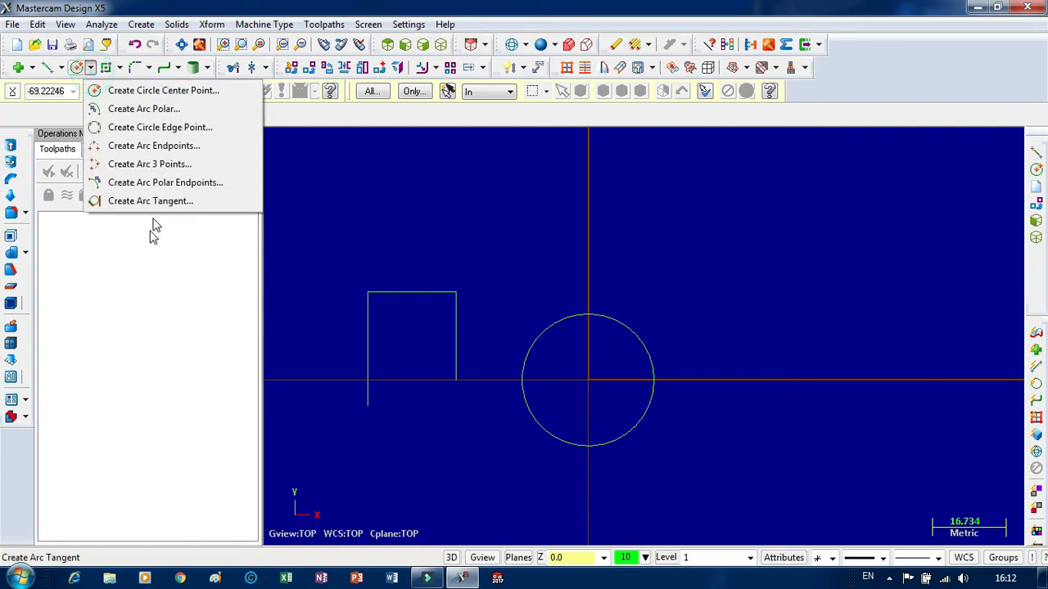
click(166, 146)
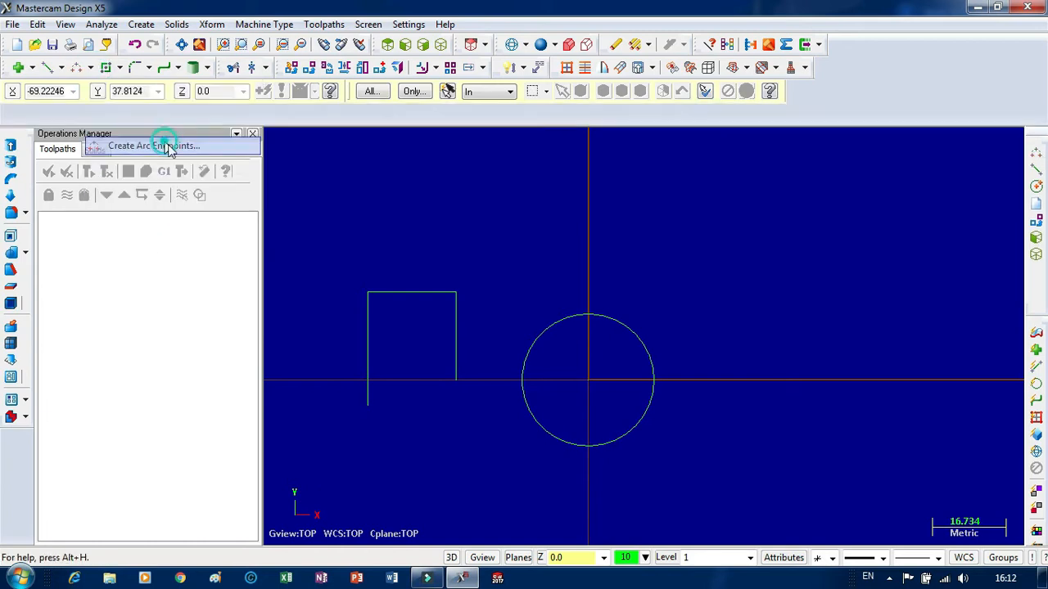
click(457, 294)
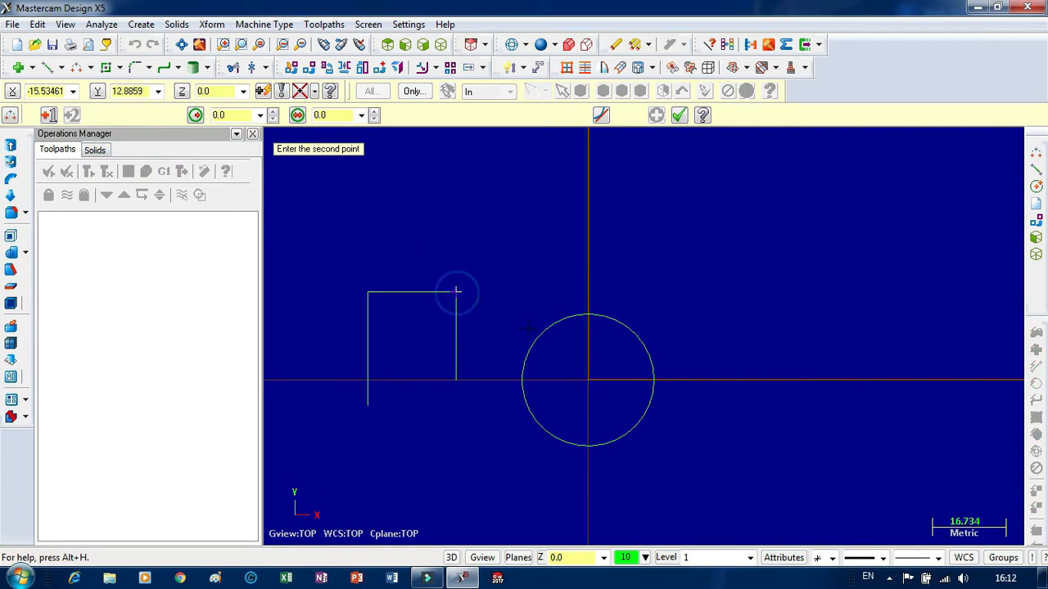
click(586, 316)
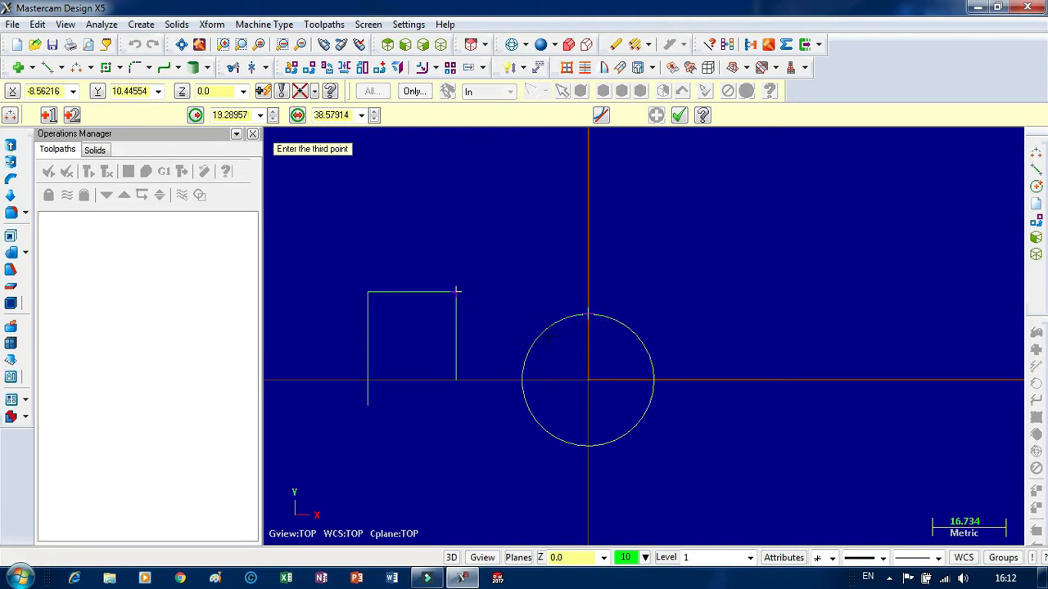
scroll(545, 338, up, 4)
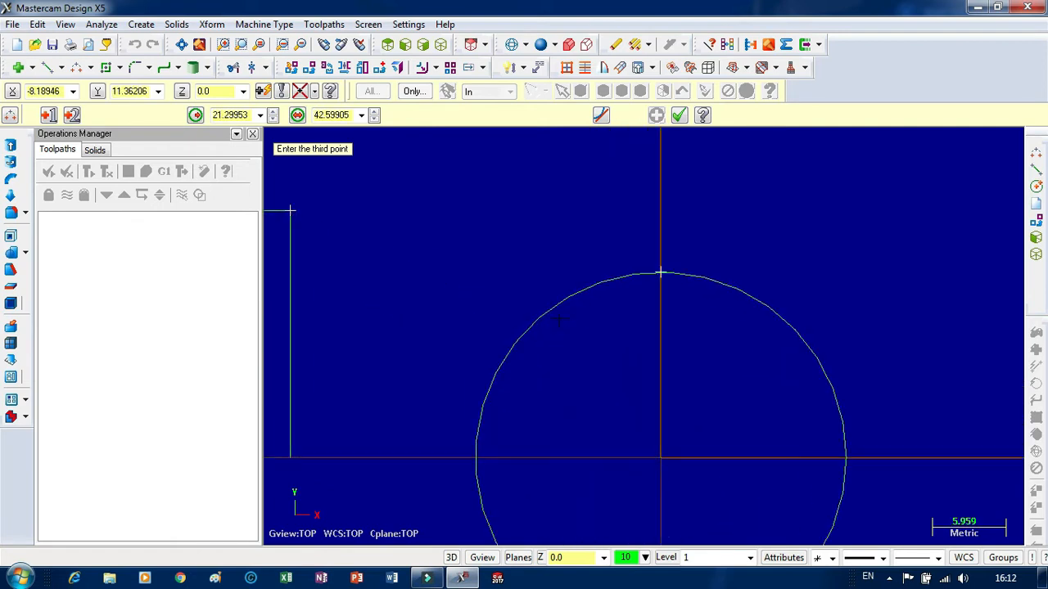
key(Escape)
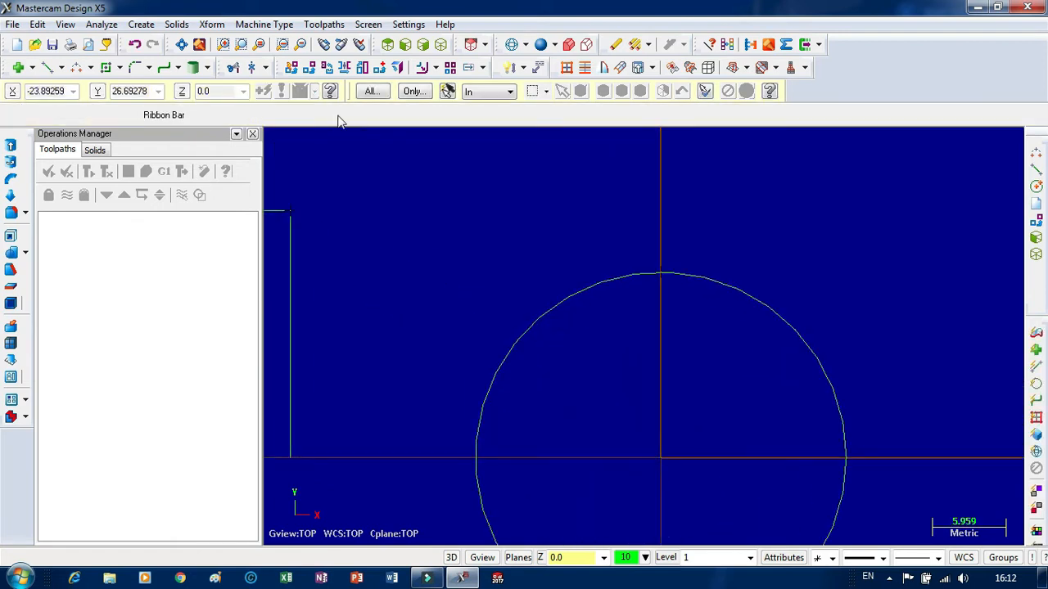
Draw a line about 22.4 mm long from the circle's center toward the upper left and set its angle to 135 degrees.
click(47, 68)
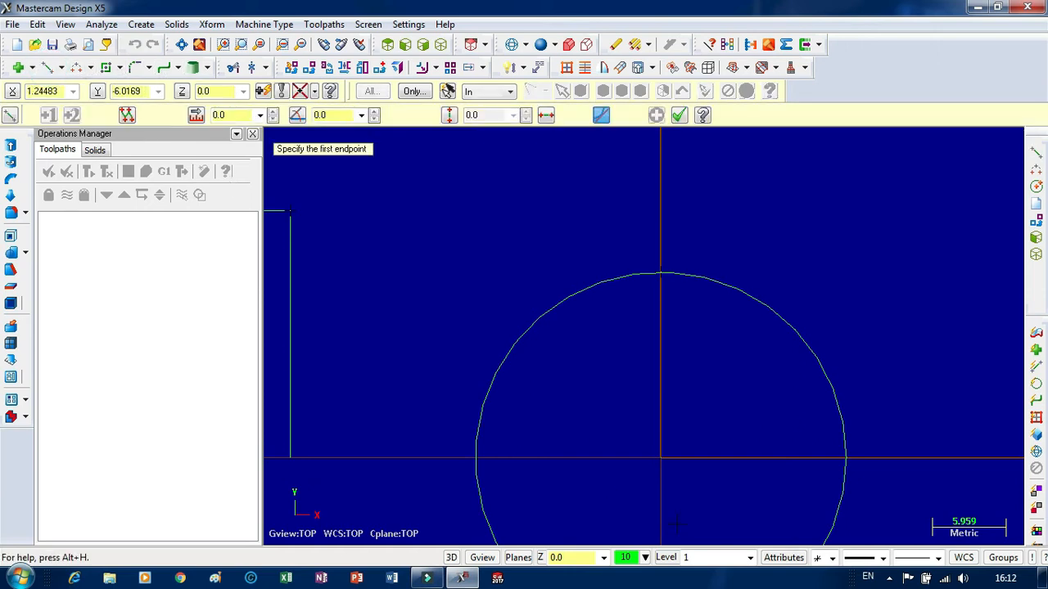
click(660, 459)
click(459, 268)
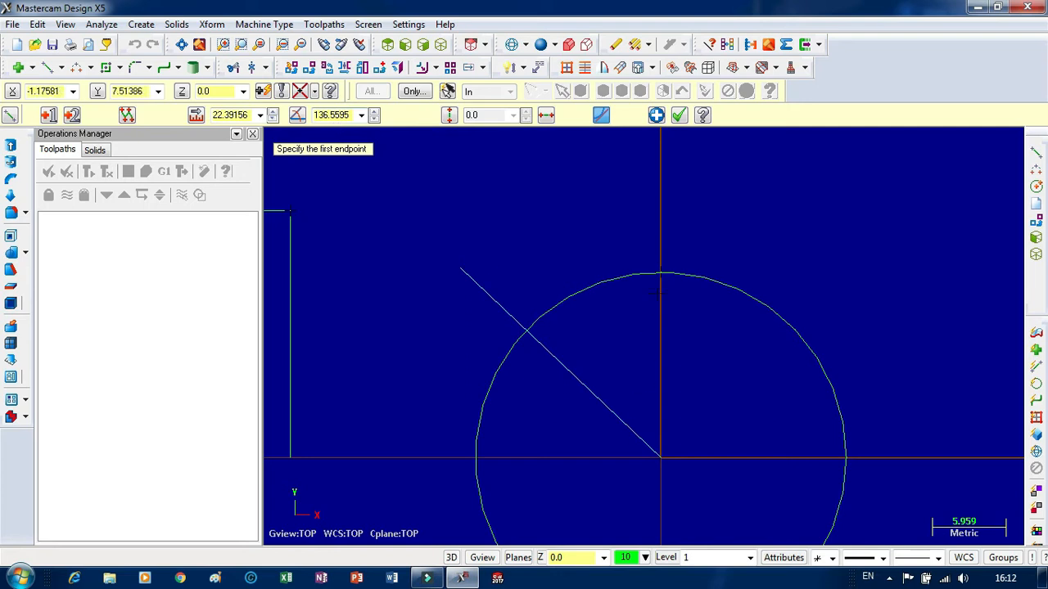
click(341, 114)
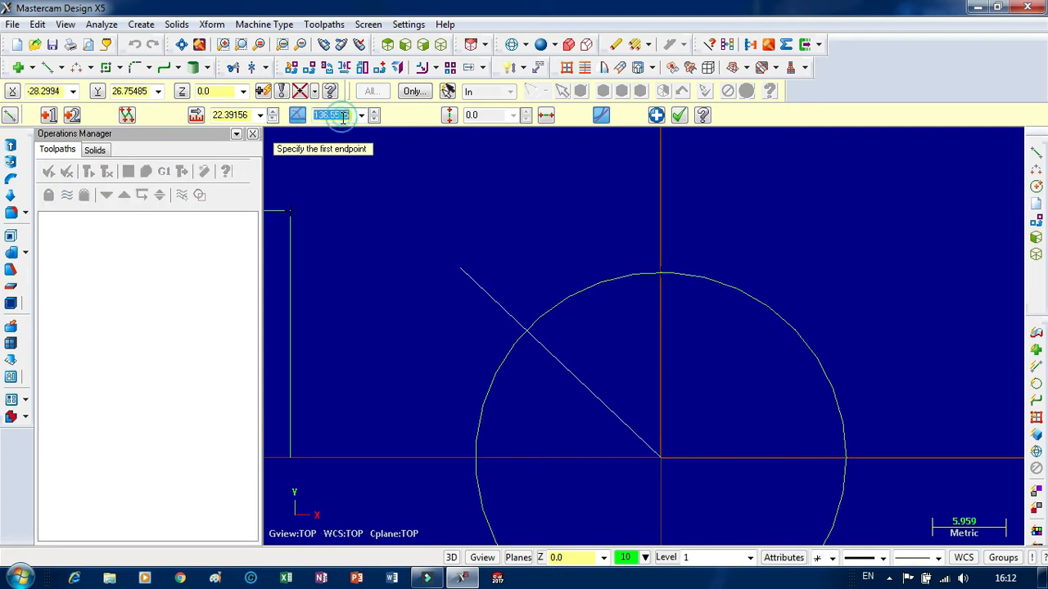
text(90+45)
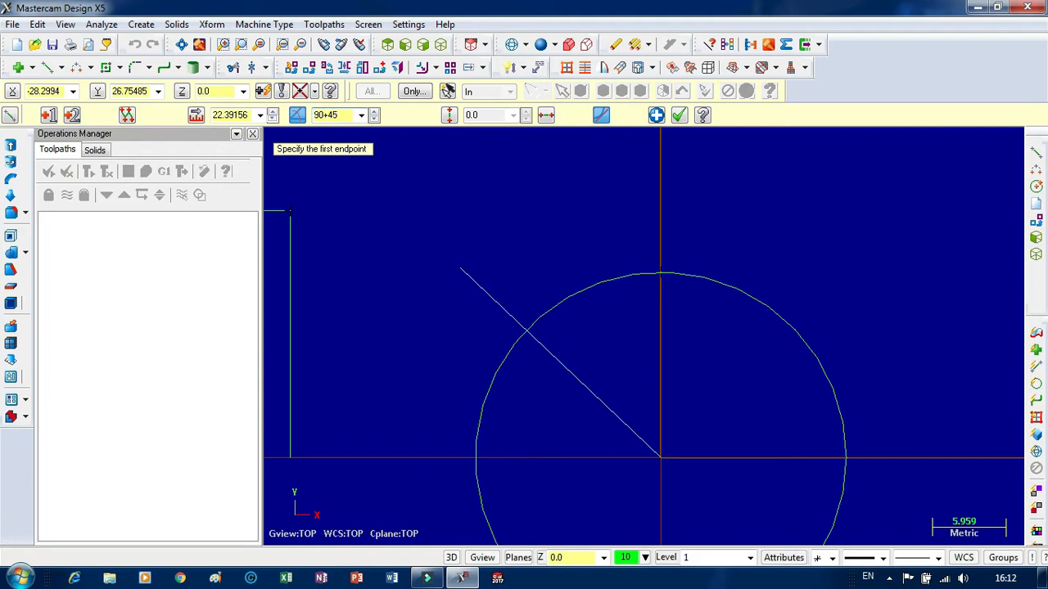
key(Return)
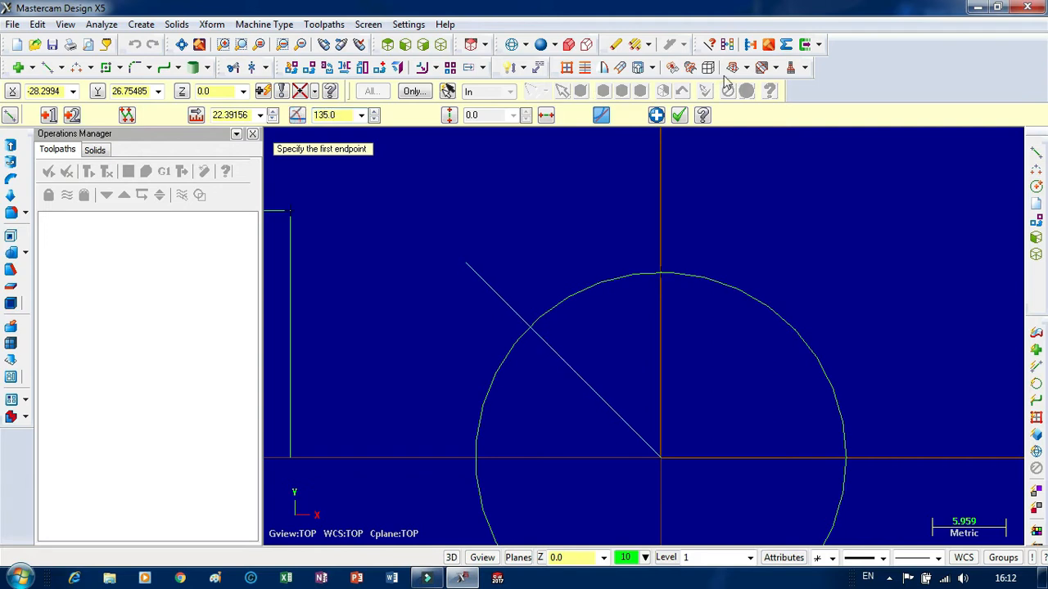
click(679, 116)
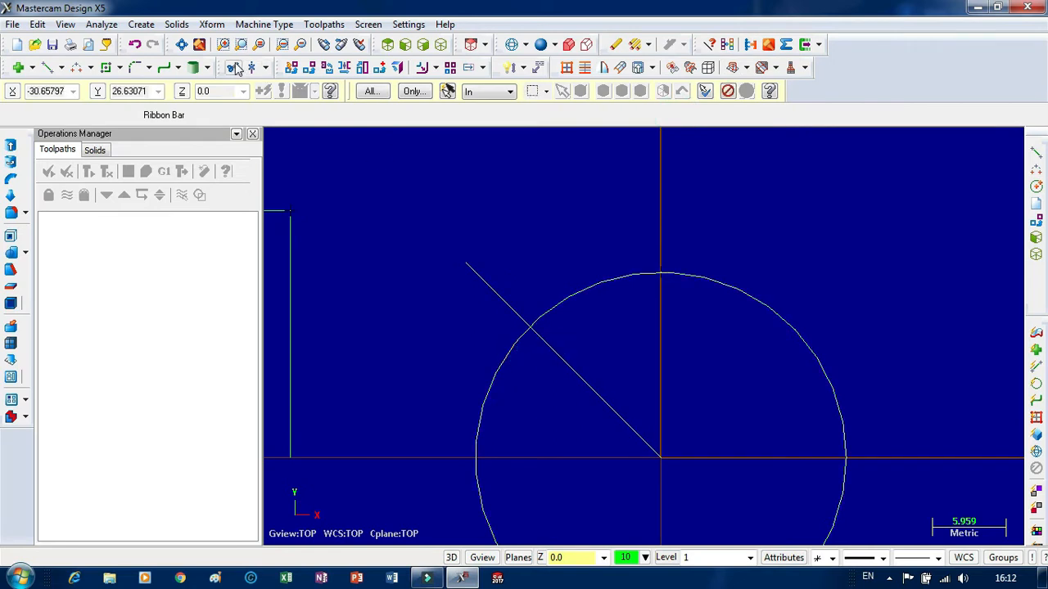
Run Break at Intersection for the angled line and the circle.
click(265, 67)
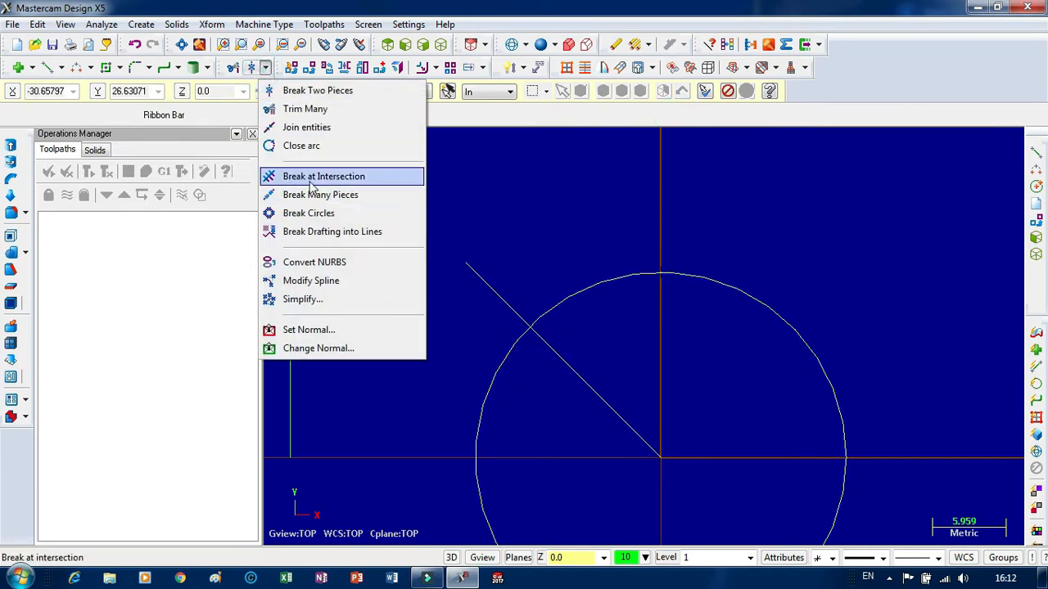
click(303, 177)
scroll(523, 316, down, 1)
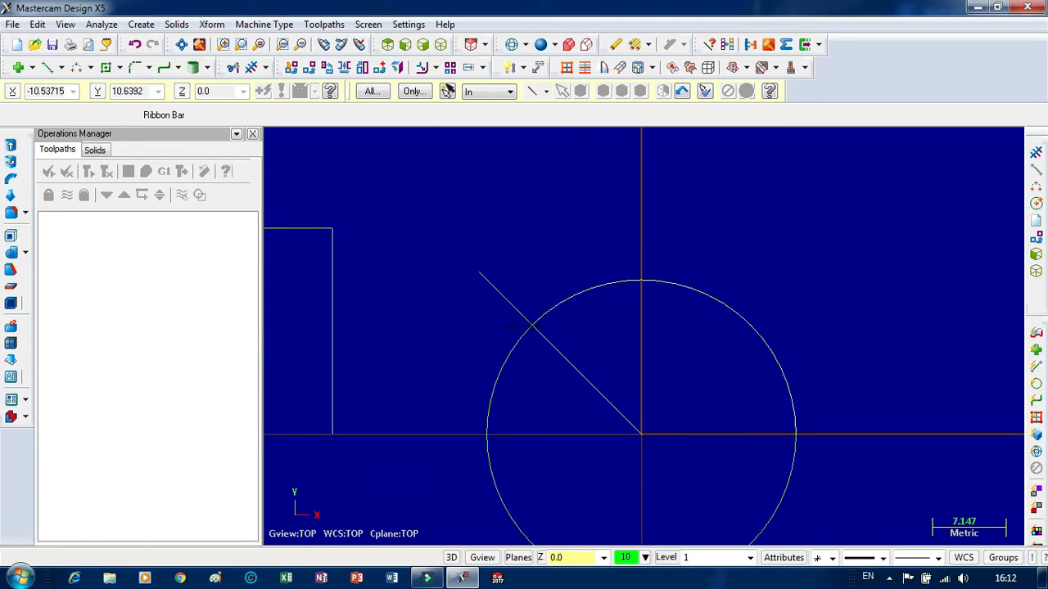
Draw a downward-bulging endpoint arc of about 15.8 mm radius from the 20 mm vertical line's upper end to the angled line's crossing with the circle.
click(77, 69)
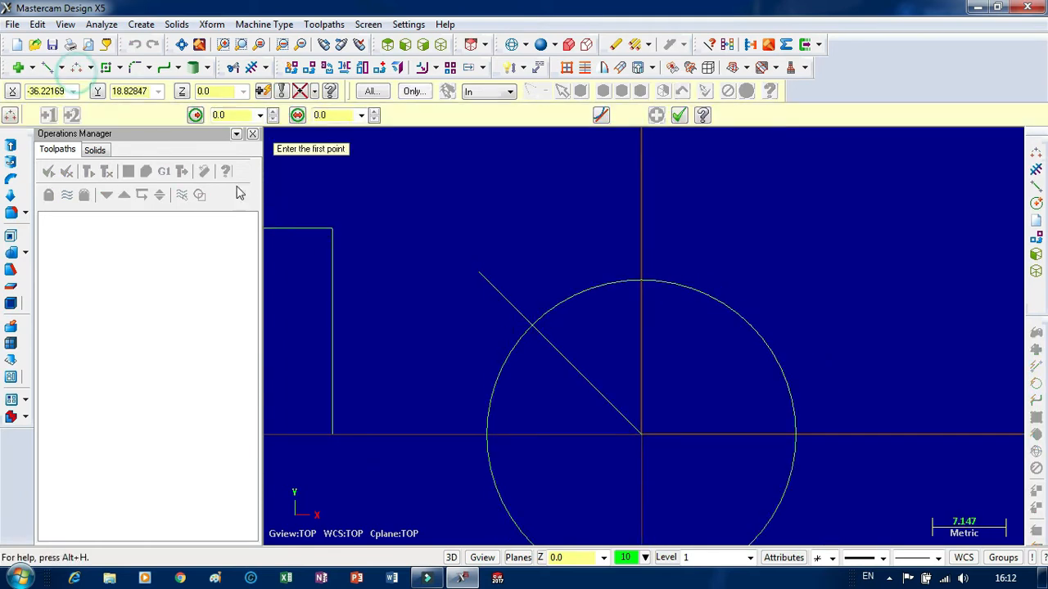
click(328, 229)
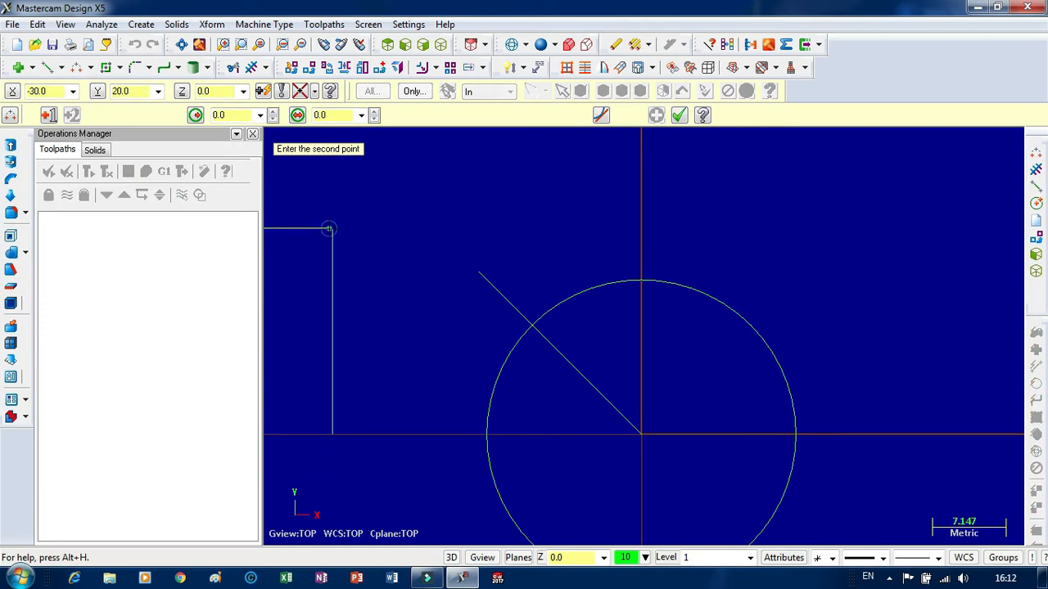
click(531, 325)
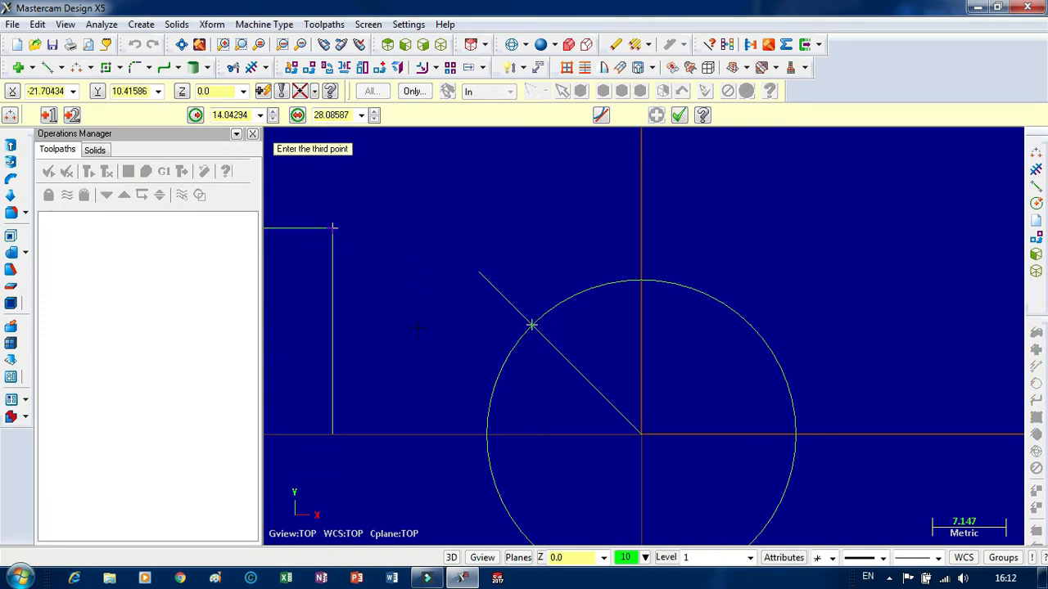
click(421, 319)
scroll(663, 237, down, 1)
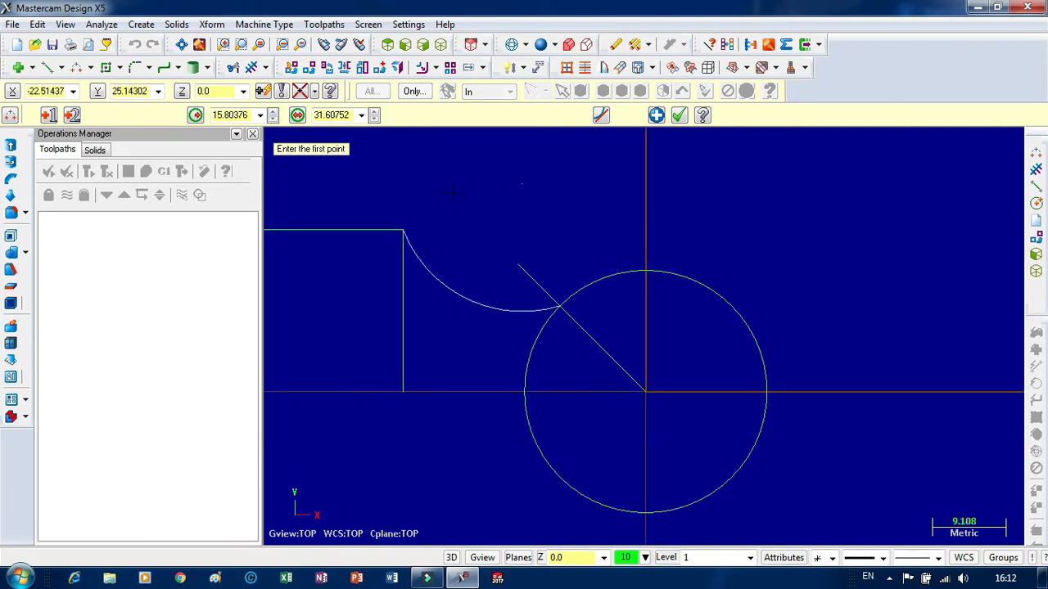
Set the arc's diameter to 30 mm.
click(238, 114)
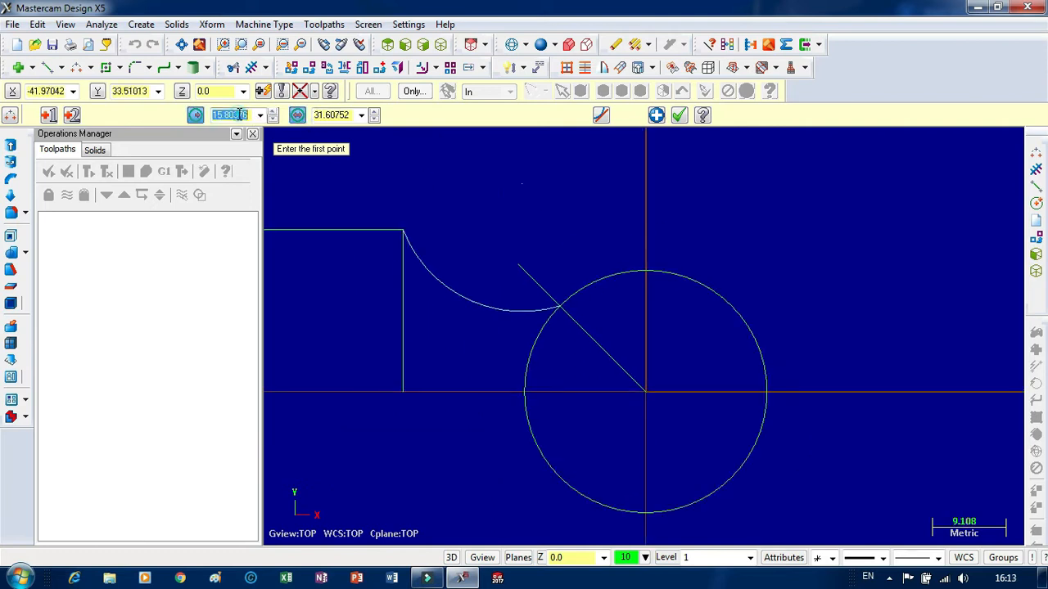
click(328, 114)
text(30)
key(Return)
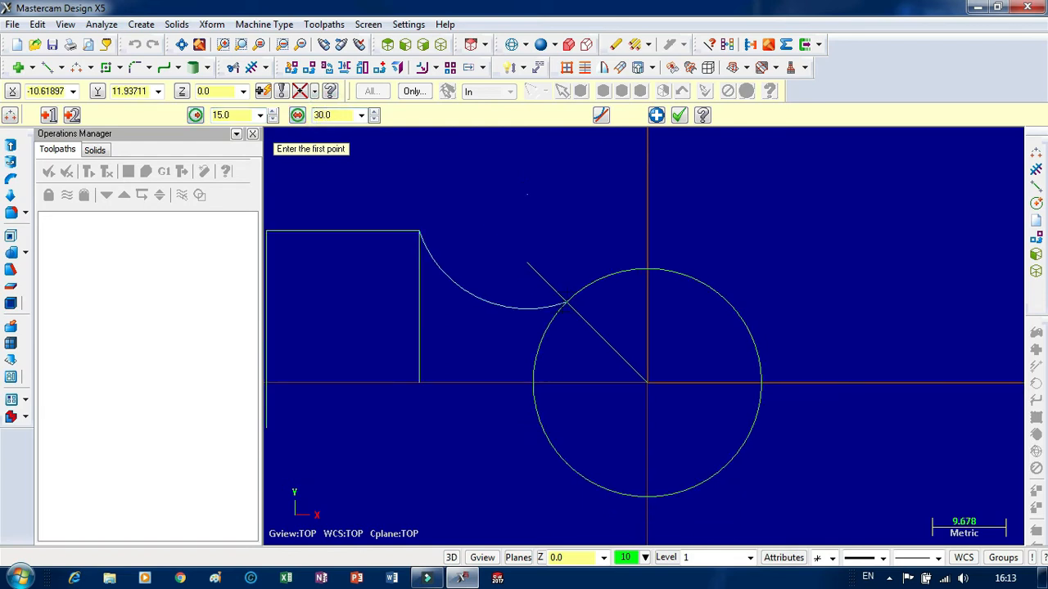
click(679, 120)
scroll(531, 190, down, 4)
scroll(425, 212, up, 9)
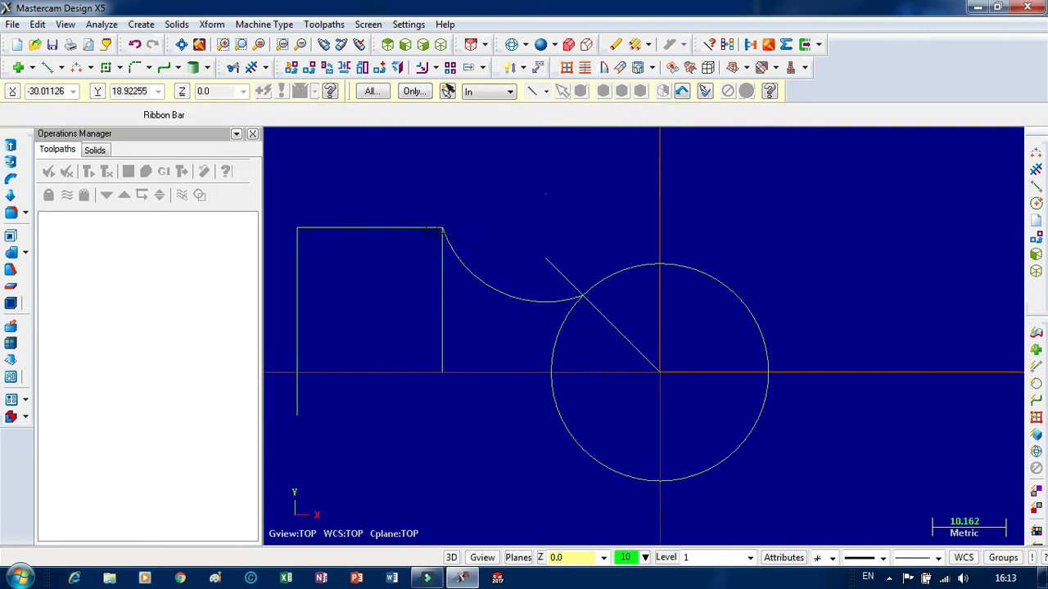
scroll(422, 210, up, 2)
scroll(446, 218, down, 6)
scroll(469, 226, up, 2)
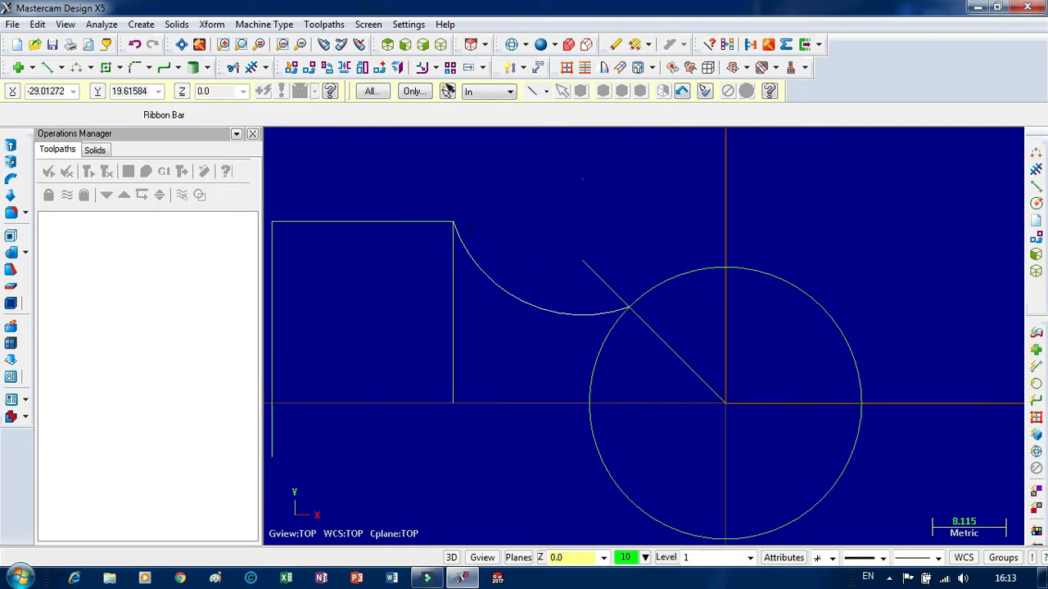
Draw a horizontal line about 58.3 mm long at 180 degrees from the circle's center past the outer vertical line.
scroll(499, 352, down, 1)
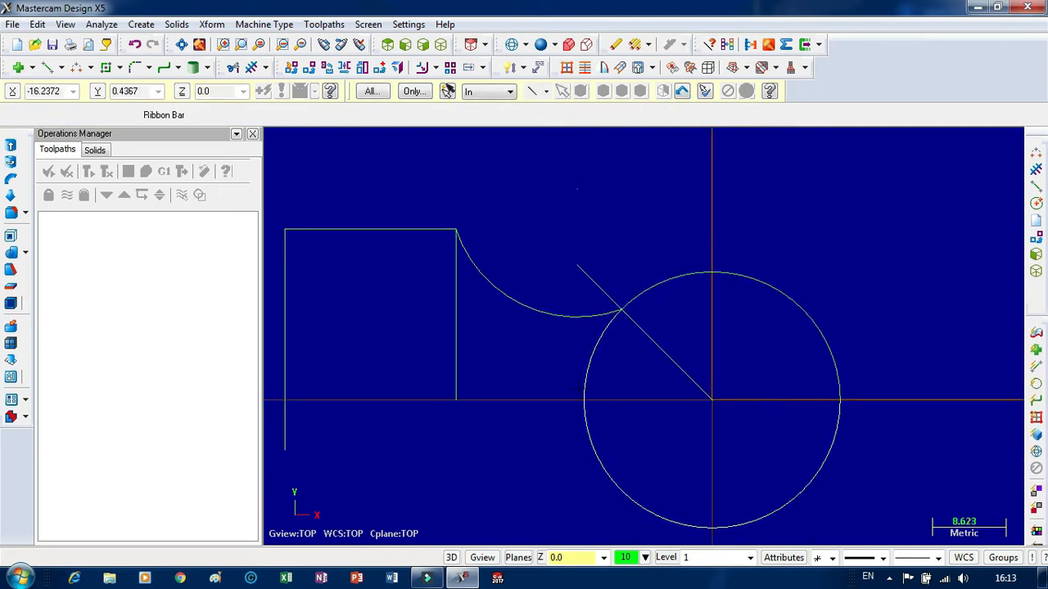
click(46, 67)
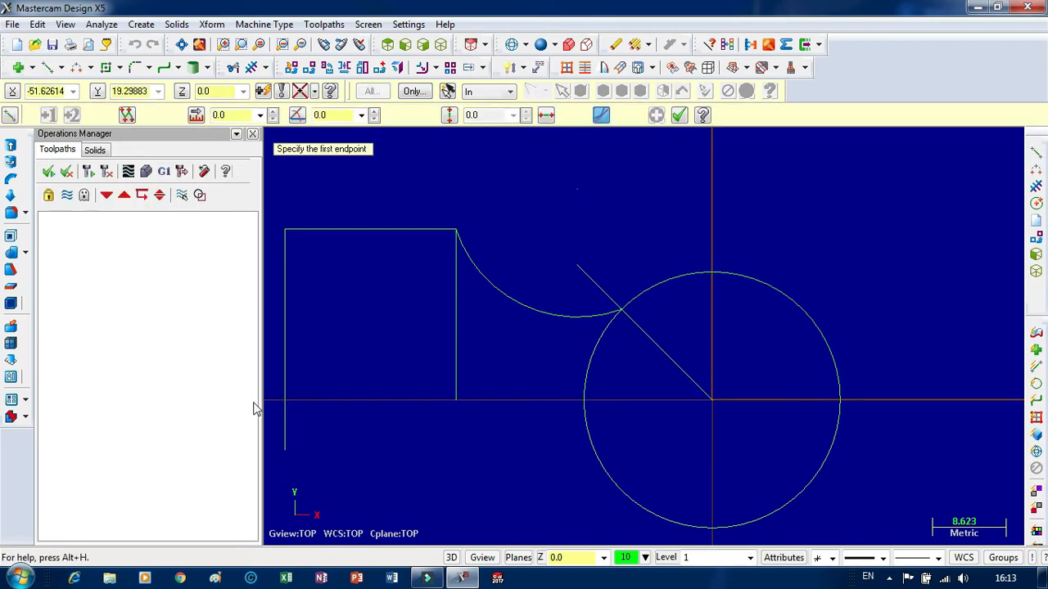
click(711, 401)
scroll(801, 363, down, 2)
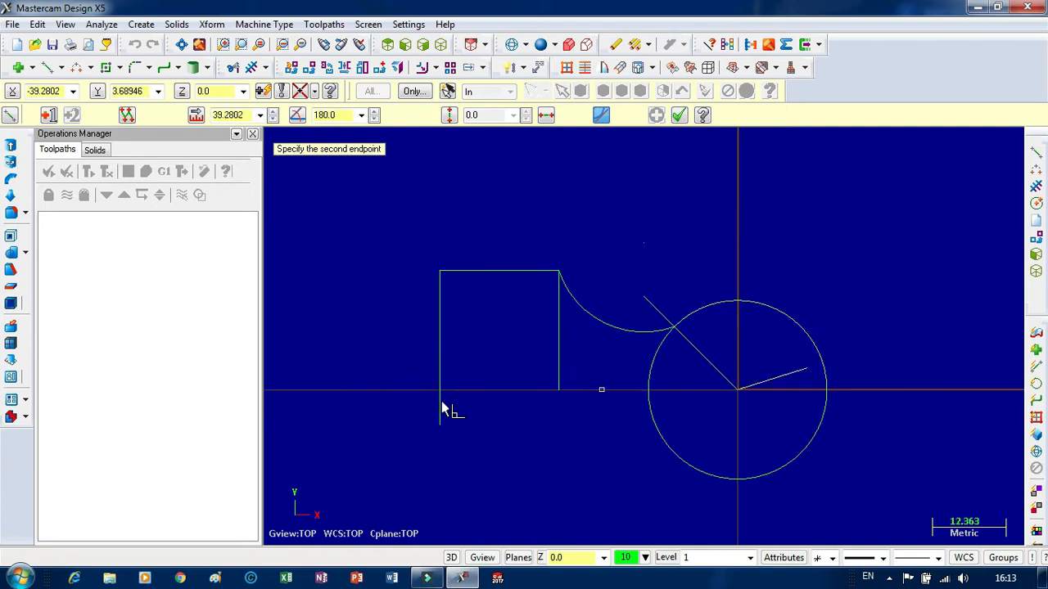
click(396, 389)
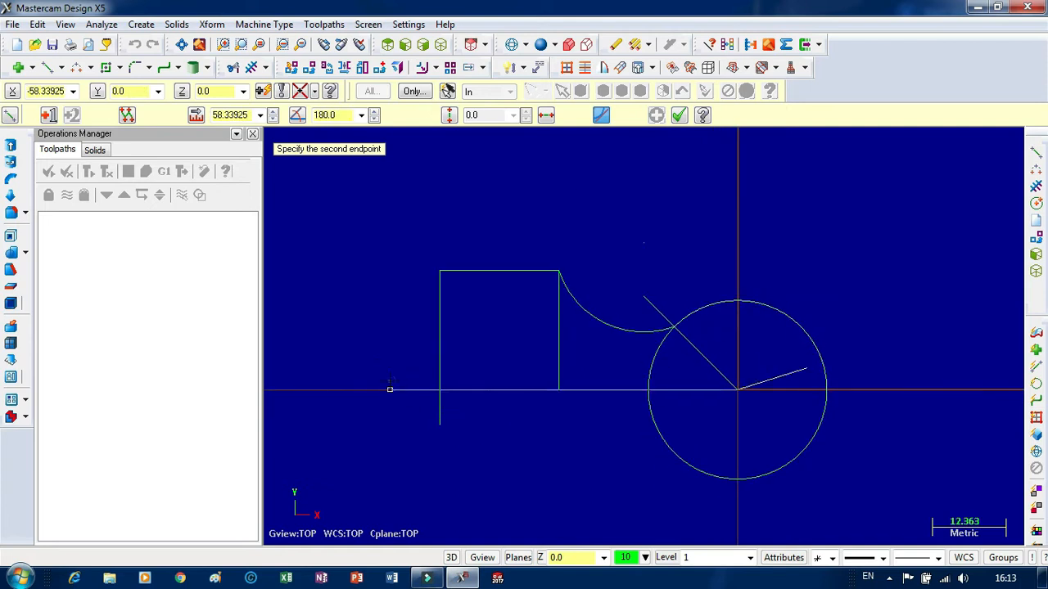
Trim away with Divide the horizontal and outer vertical line overhangs, the inner vertical line, the angled line, and the circle section between the angled and horizontal lines.
click(240, 70)
click(117, 115)
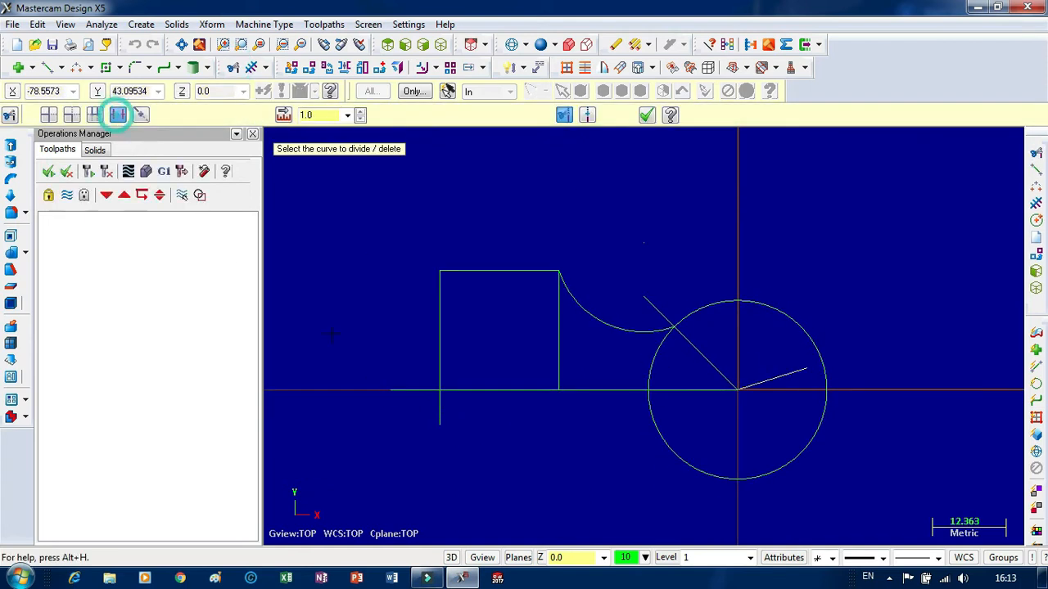
click(397, 392)
click(437, 414)
click(556, 345)
click(557, 346)
click(692, 346)
click(661, 355)
click(651, 297)
Trim away the remaining lower half of the circle below the horizontal axis.
scroll(688, 347, up, 4)
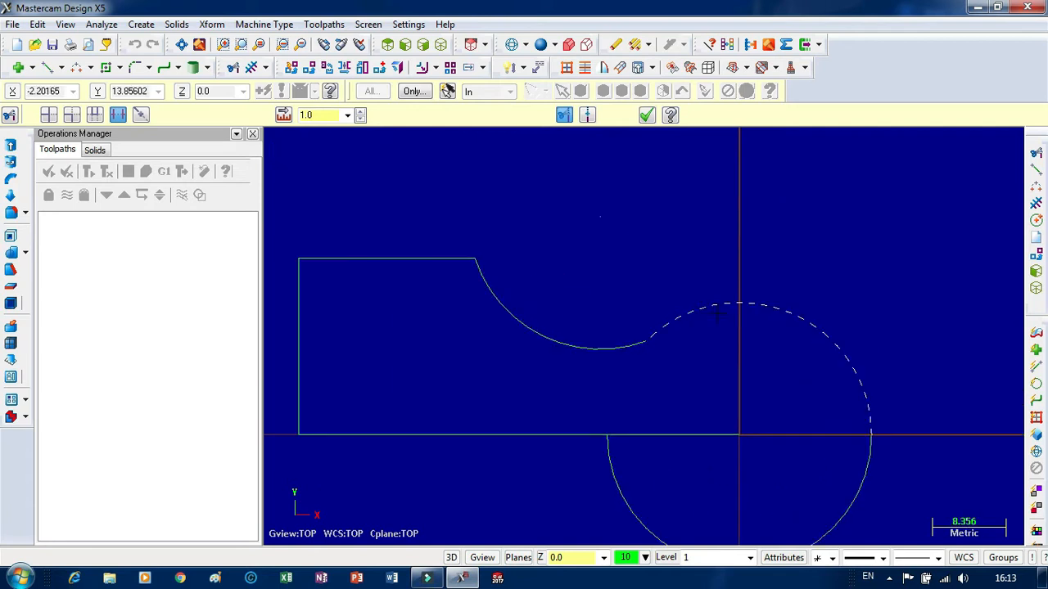
scroll(688, 347, down, 4)
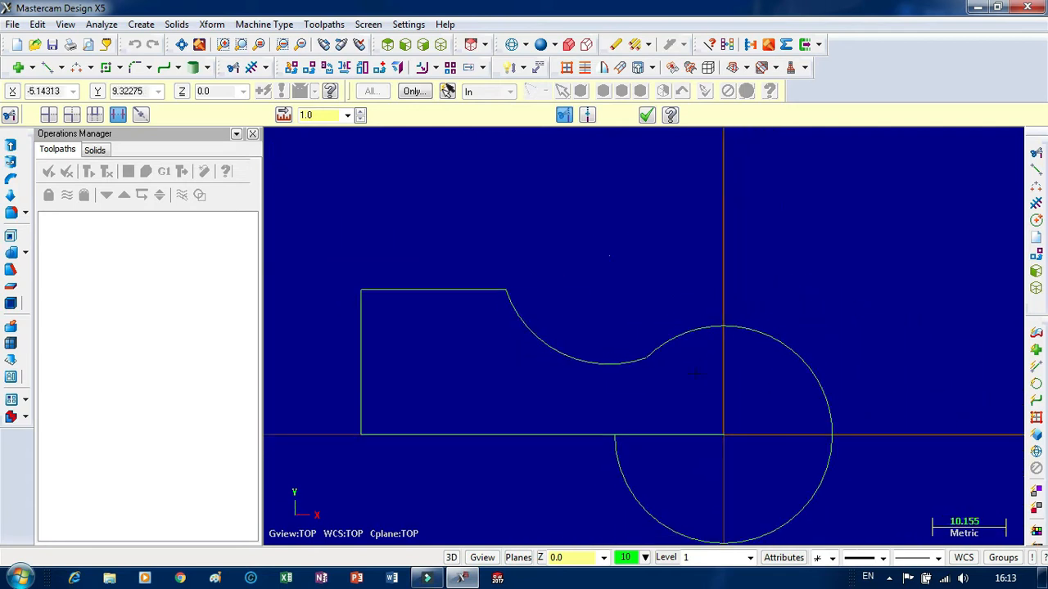
click(817, 487)
scroll(753, 224, up, 3)
scroll(610, 194, down, 2)
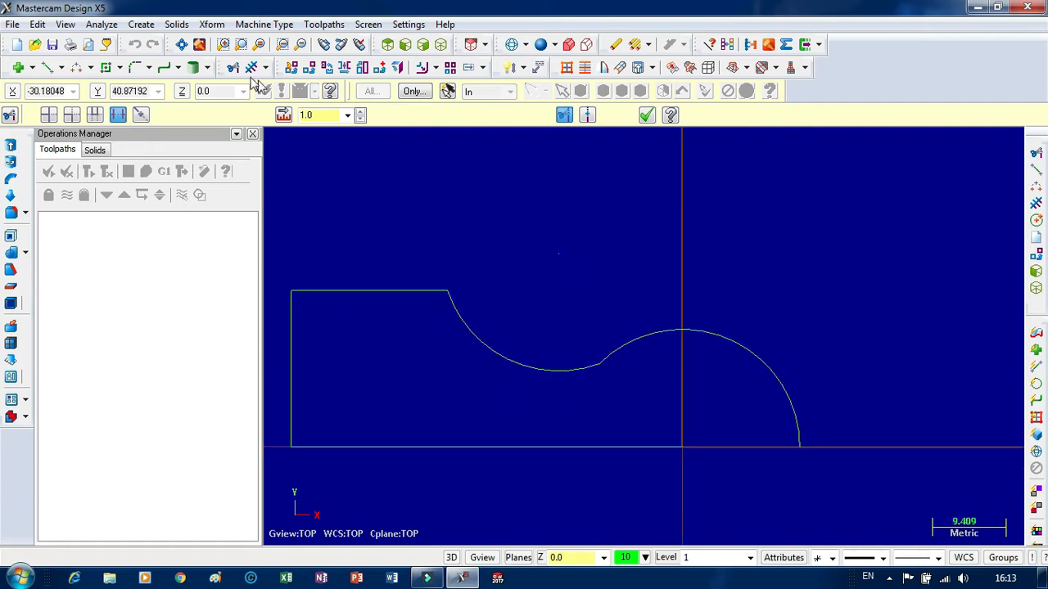
click(118, 115)
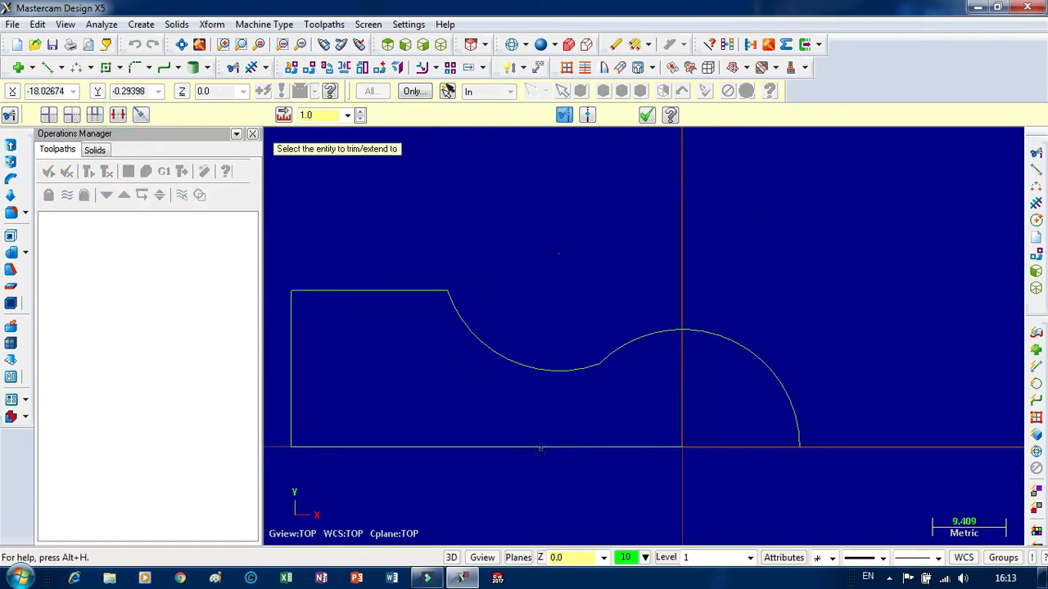
click(565, 446)
key(Escape)
scroll(733, 424, down, 5)
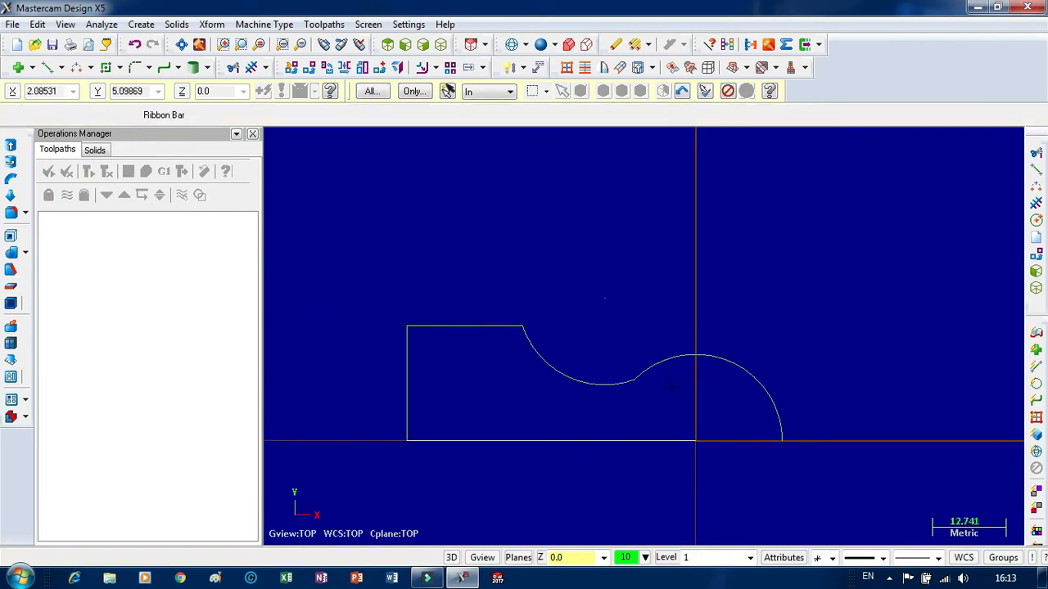
Draw a 15 mm horizontal line from the large arc's free end on the axis to the arc's center.
click(46, 67)
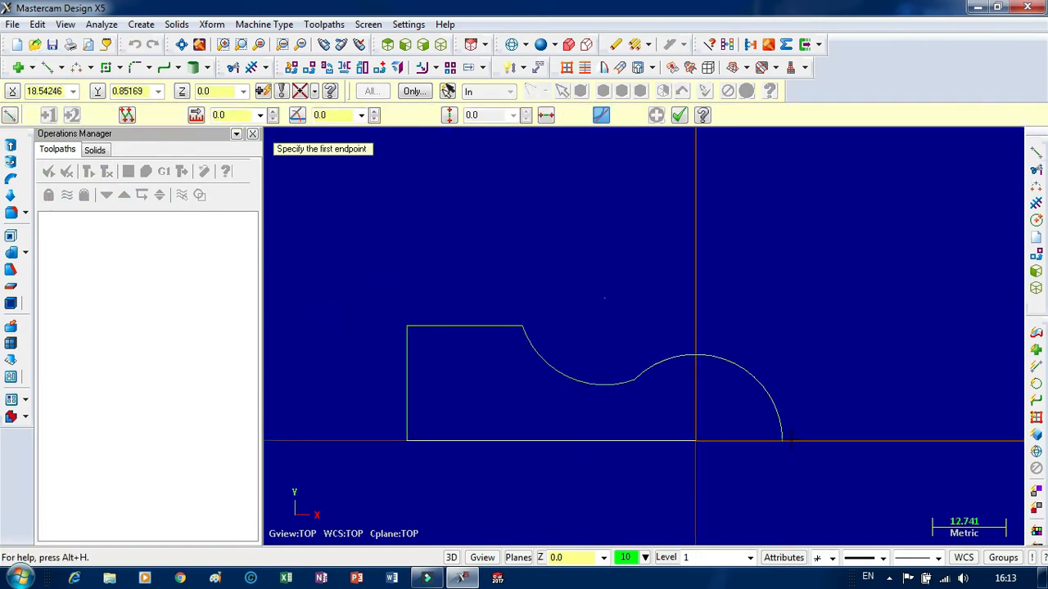
click(782, 440)
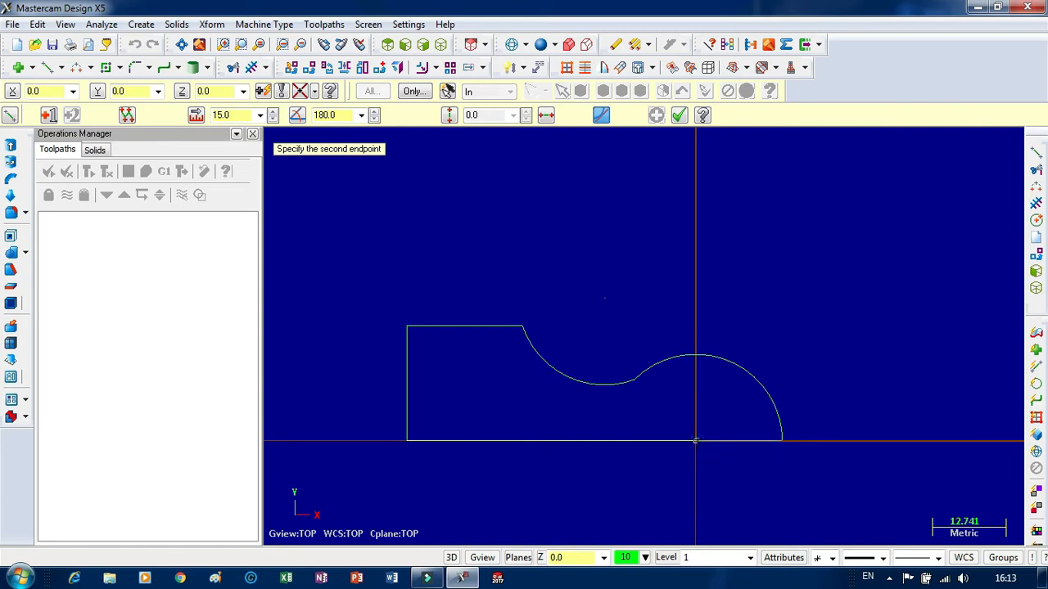
click(695, 440)
Fillet the corner between the concave arc and the large convex arc with an 8 mm radius.
scroll(655, 393, up, 3)
scroll(638, 377, down, 3)
scroll(626, 365, up, 1)
scroll(626, 365, up, 6)
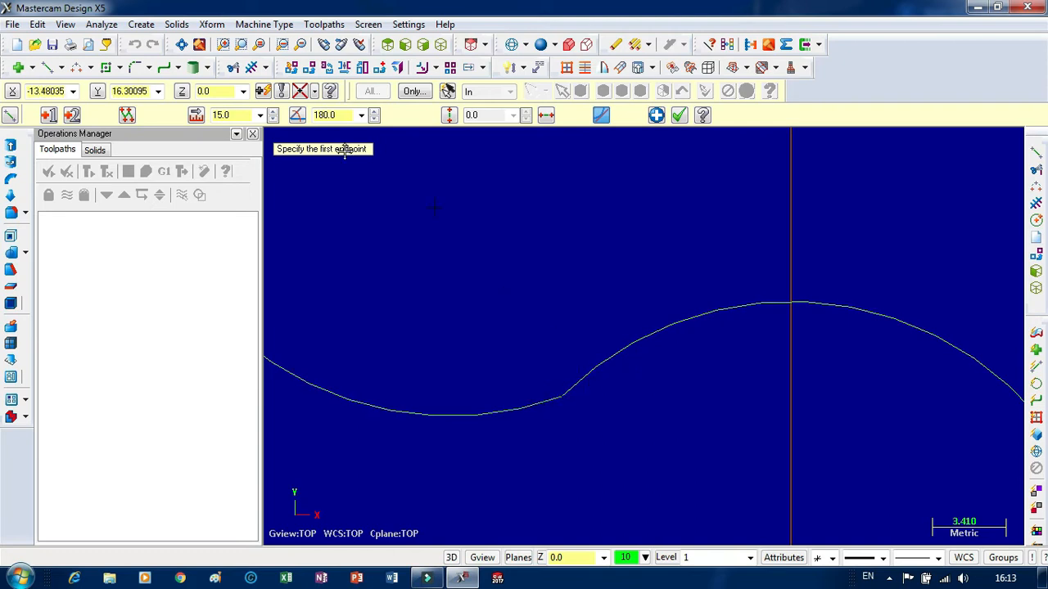
click(148, 67)
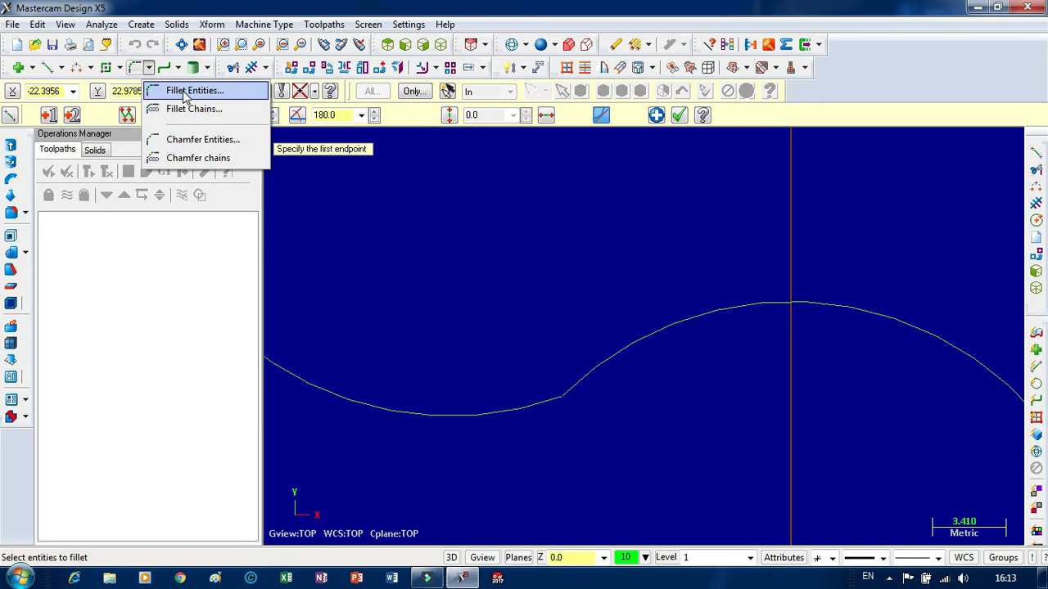
click(185, 92)
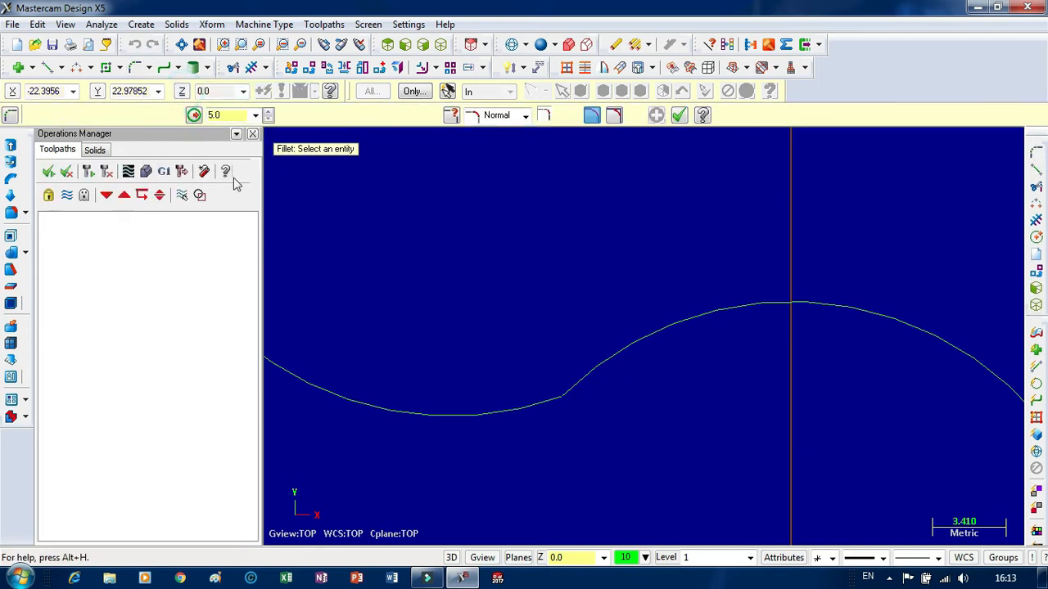
double_click(230, 115)
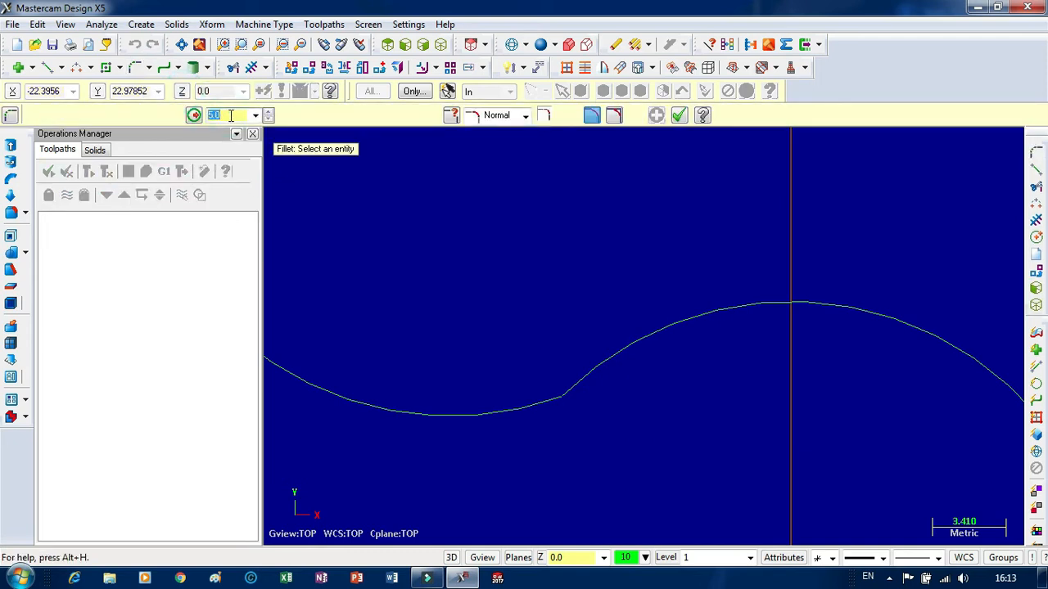
click(536, 397)
click(580, 371)
click(598, 366)
scroll(565, 255, down, 4)
scroll(573, 254, down, 1)
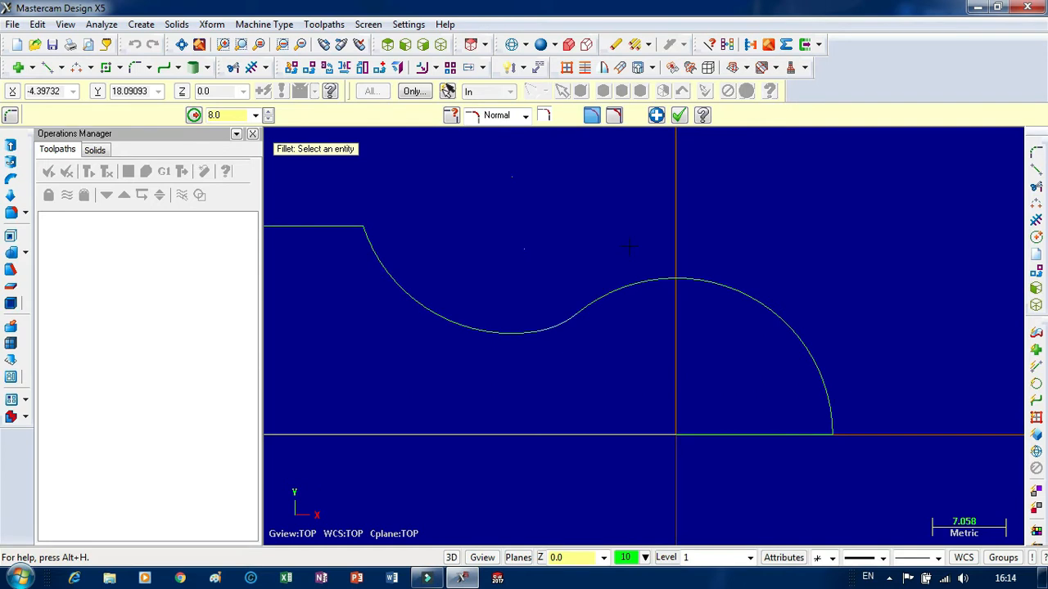
Increase the fillet radius between the two arcs to 13 mm and accept the fillet.
scroll(632, 312, up, 5)
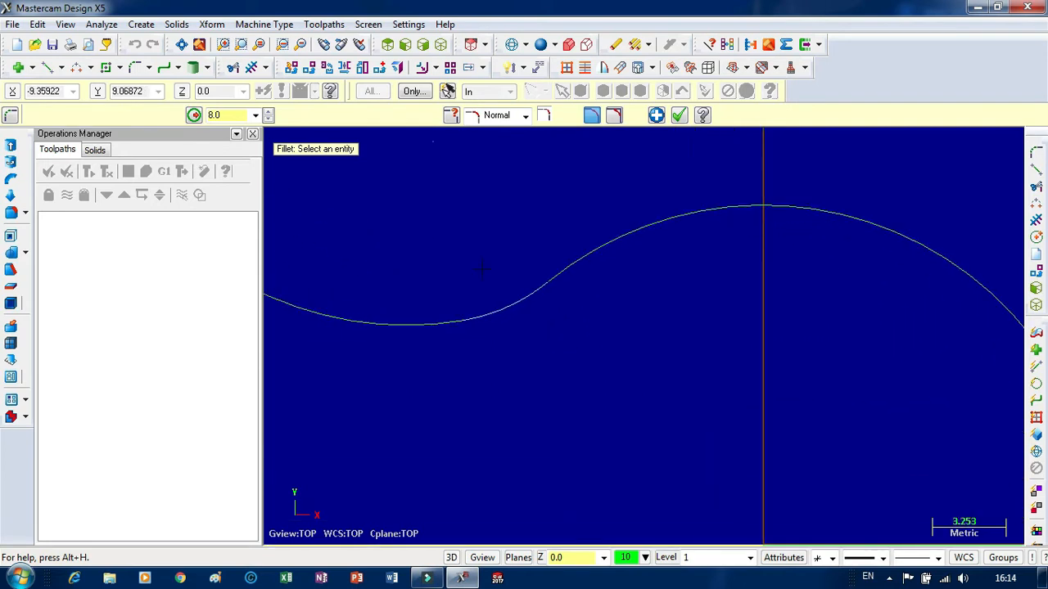
click(271, 113)
click(271, 113)
click(271, 113)
click(271, 113)
click(271, 113)
scroll(636, 229, down, 5)
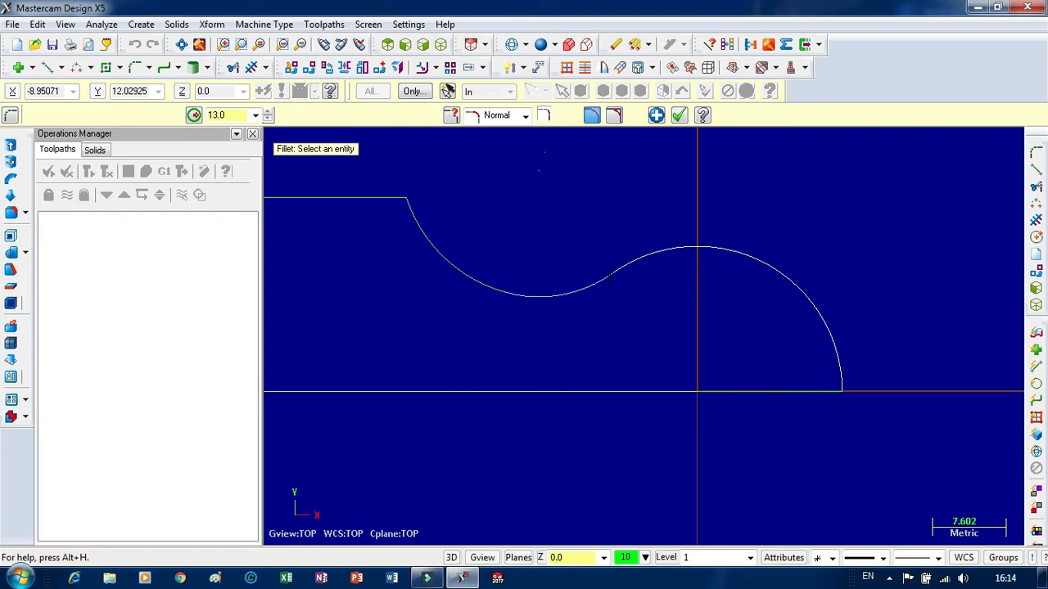
click(679, 119)
Move the whole profile to the origin, using the large arc's endpoint on the axis as the base point.
scroll(827, 267, down, 5)
scroll(537, 250, up, 2)
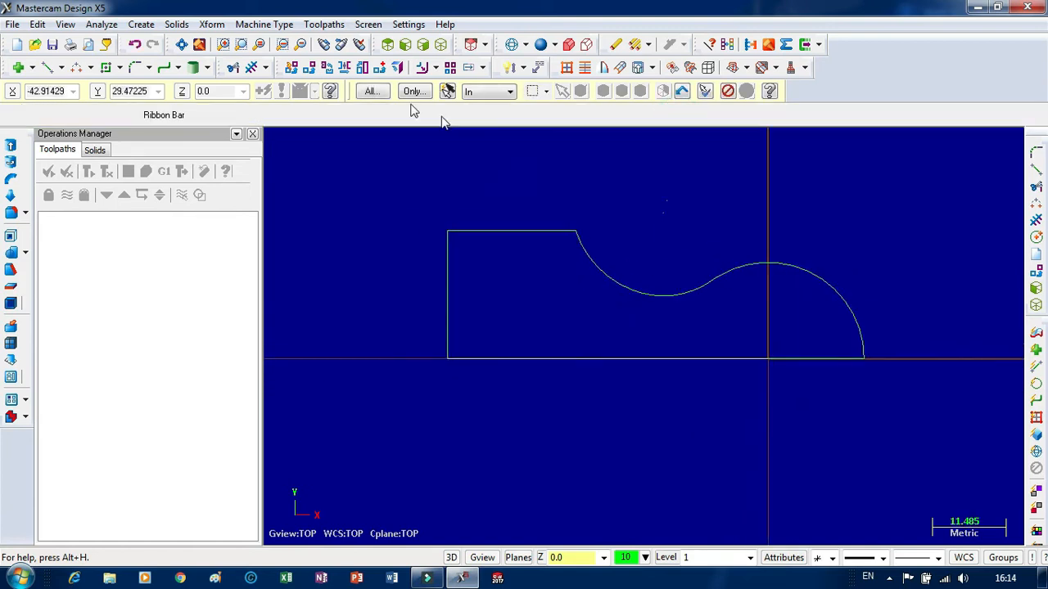
click(374, 72)
scroll(521, 223, up, 1)
click(887, 368)
scroll(669, 346, down, 10)
scroll(646, 262, up, 4)
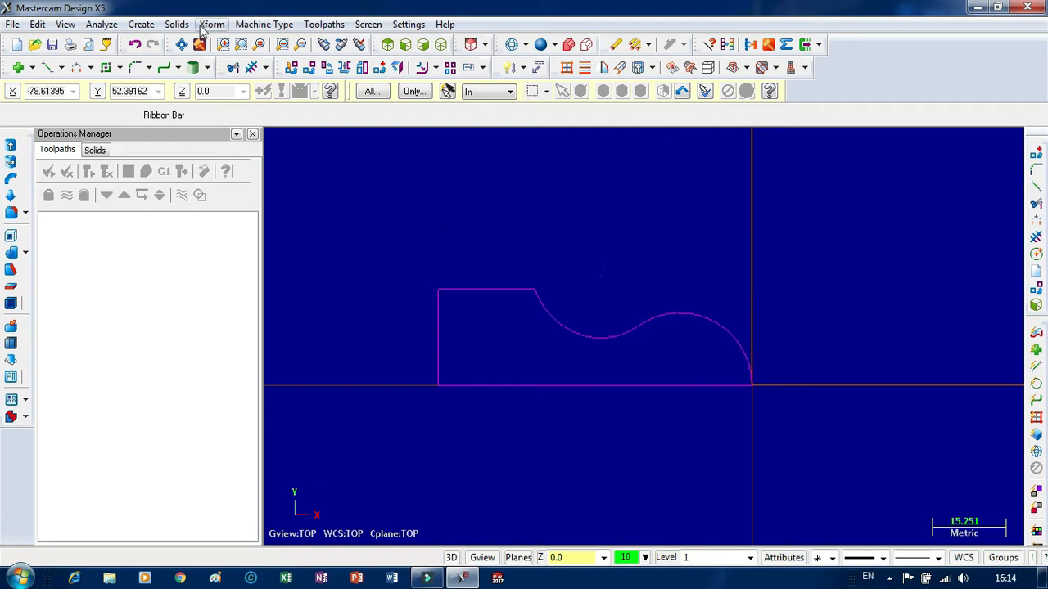
Set the machine type to the default lathe.
click(175, 23)
mouse_move(152, 26)
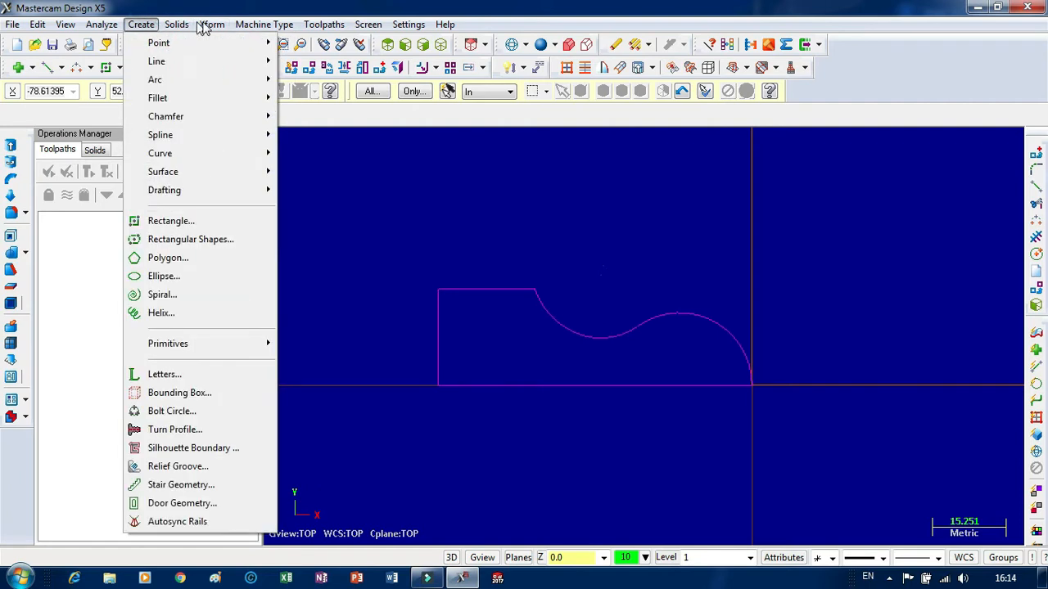
mouse_move(273, 28)
mouse_move(282, 60)
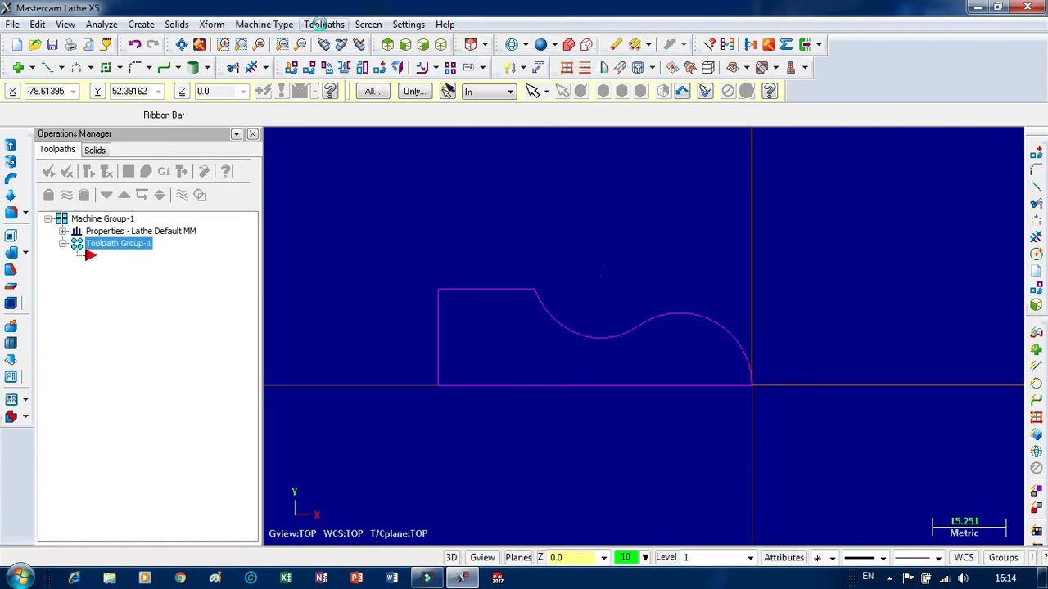
click(324, 24)
mouse_move(358, 263)
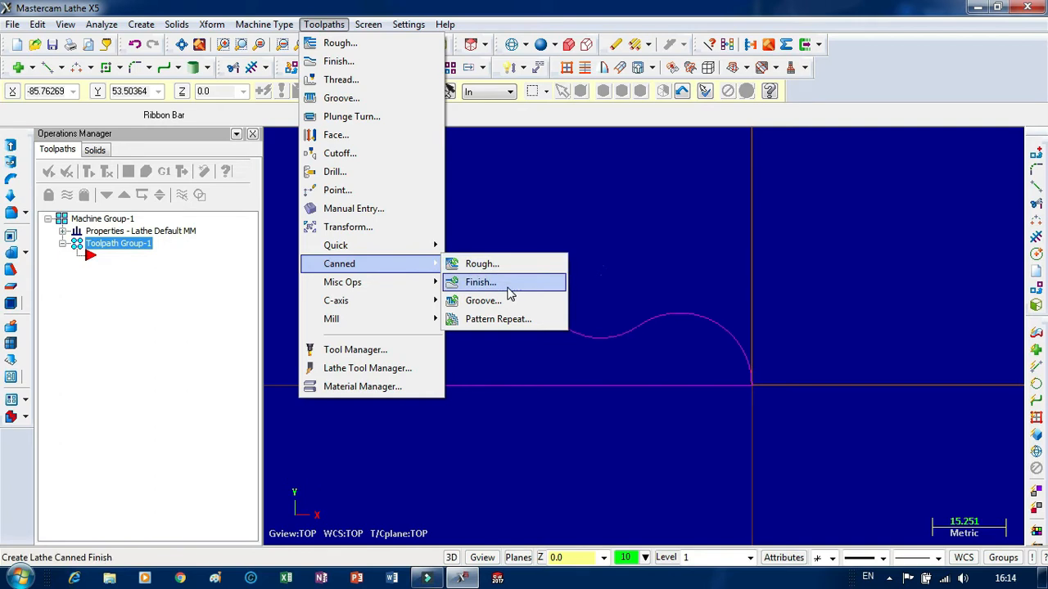
click(611, 194)
scroll(413, 241, down, 1)
scroll(410, 246, up, 2)
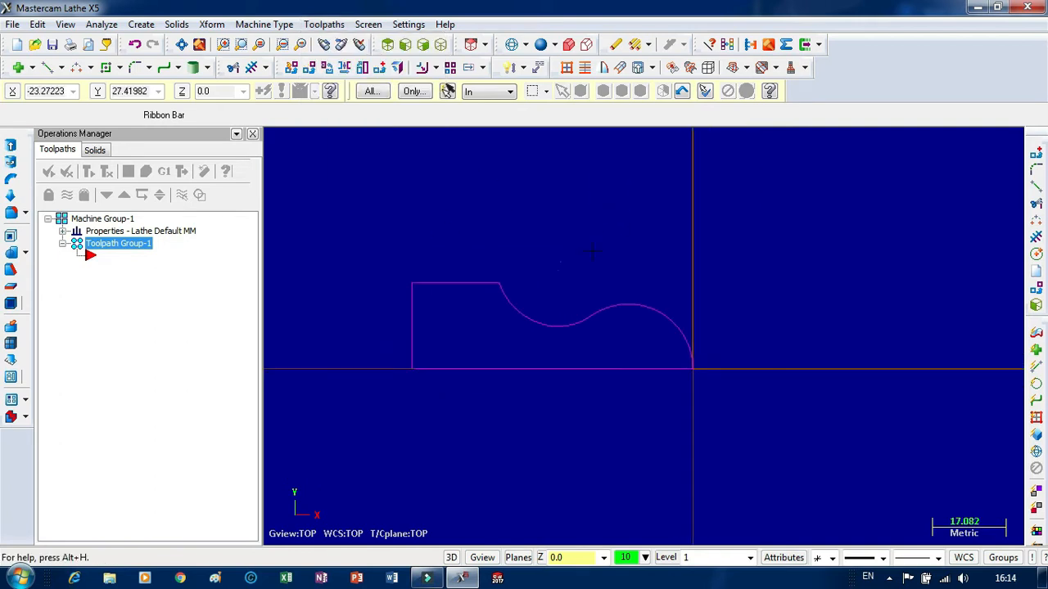
scroll(401, 261, down, 1)
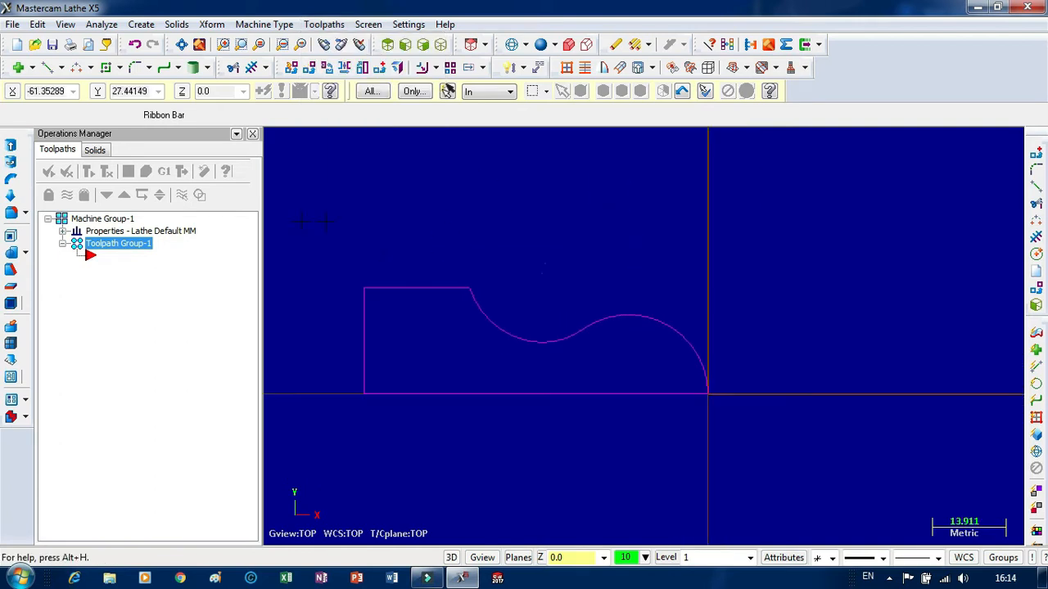
Mirror the whole profile as a copy across the horizontal axis at Y 0.
click(344, 69)
drag(342, 264, 511, 337)
drag(688, 442, 727, 465)
scroll(711, 250, down, 3)
key(Return)
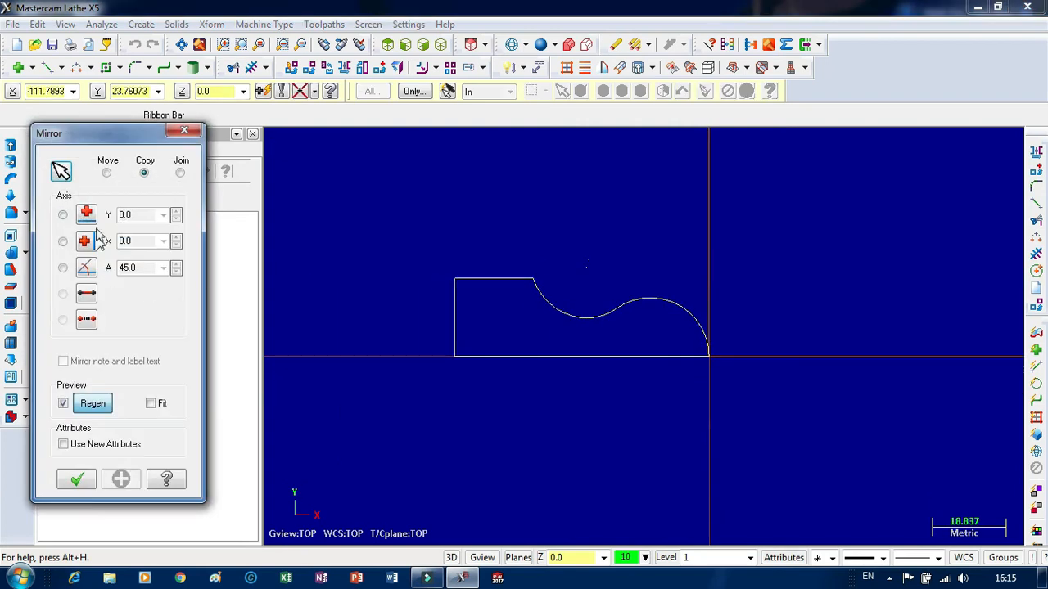
click(62, 215)
click(77, 479)
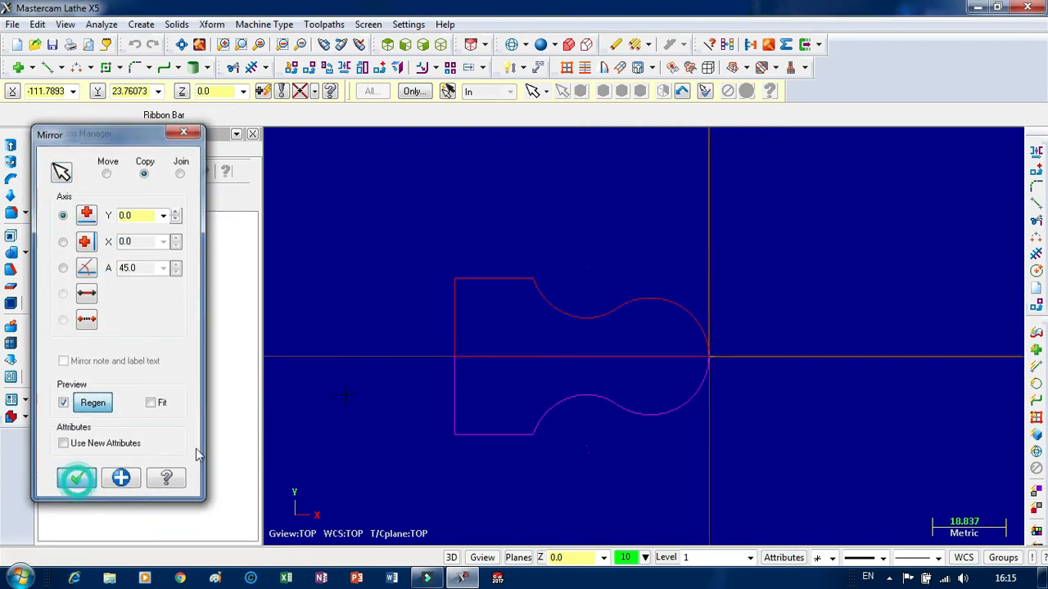
scroll(637, 360, up, 3)
scroll(599, 314, down, 4)
scroll(545, 345, down, 5)
scroll(464, 302, up, 3)
scroll(565, 303, down, 2)
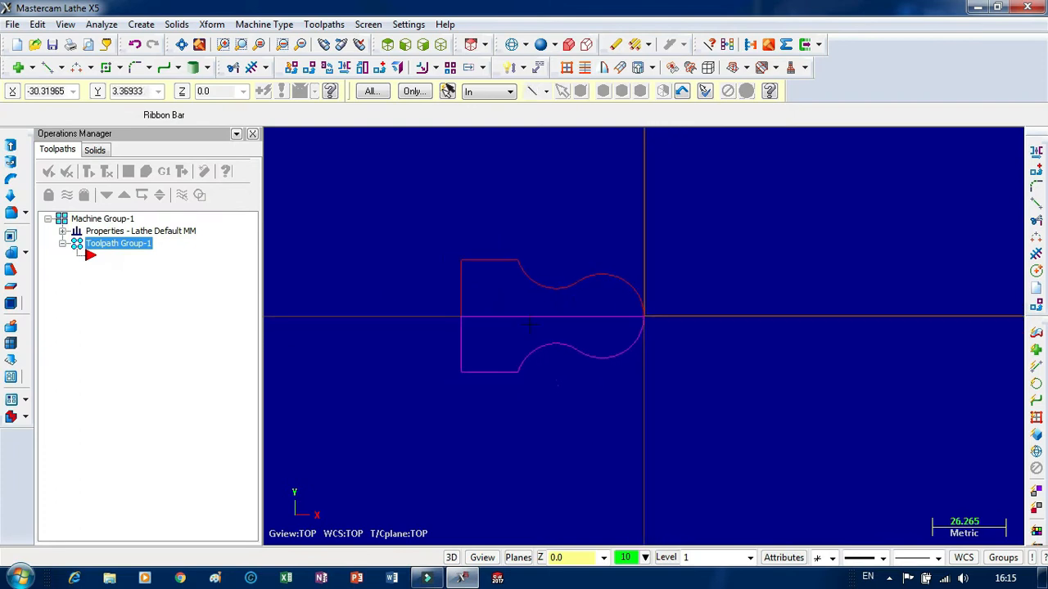
double_click(111, 221)
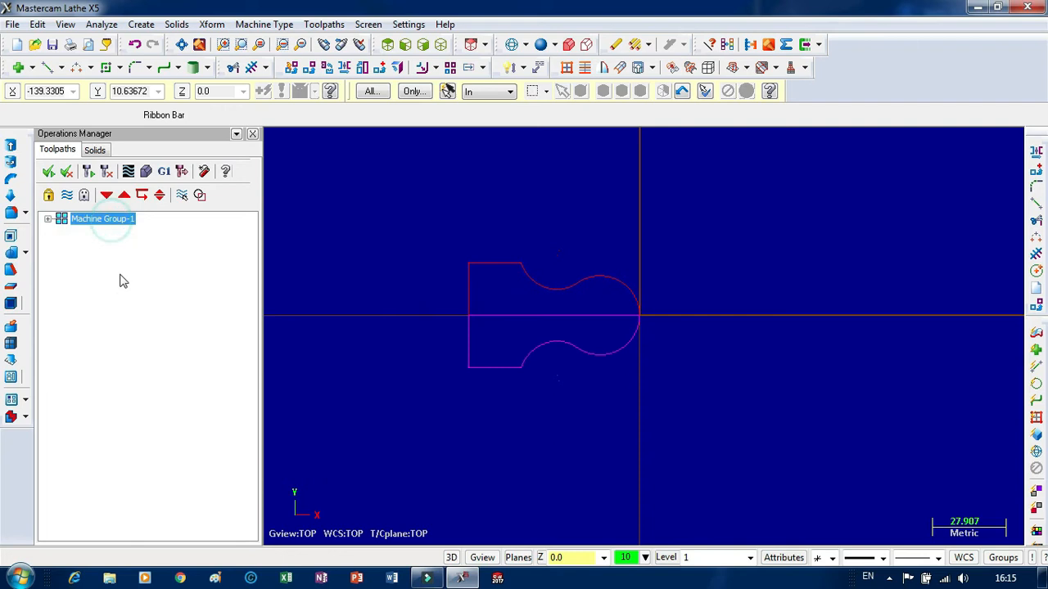
double_click(102, 219)
double_click(114, 231)
click(122, 268)
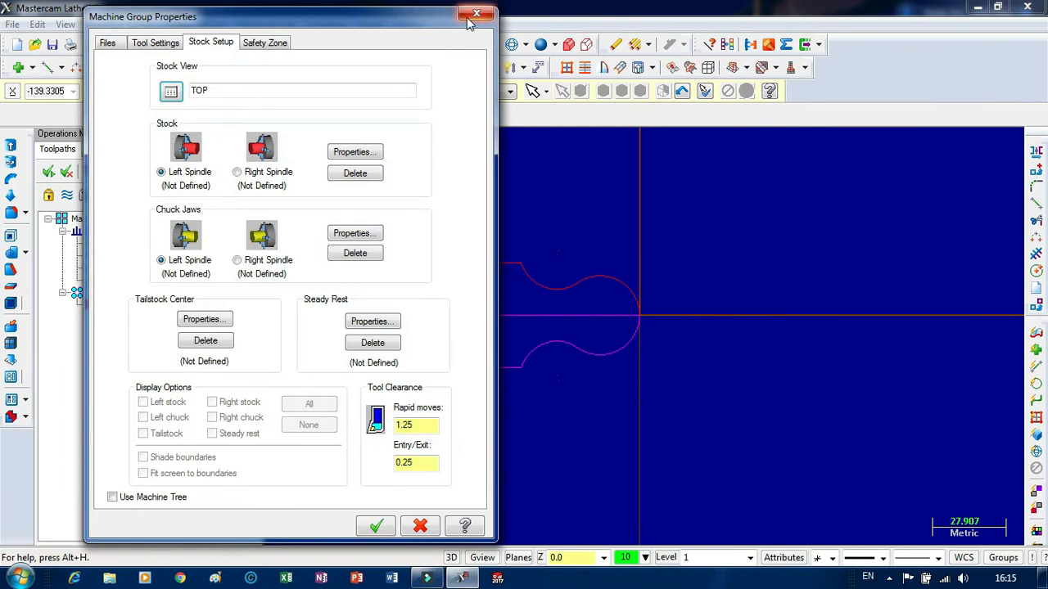
drag(296, 21, 306, 24)
drag(388, 37, 759, 31)
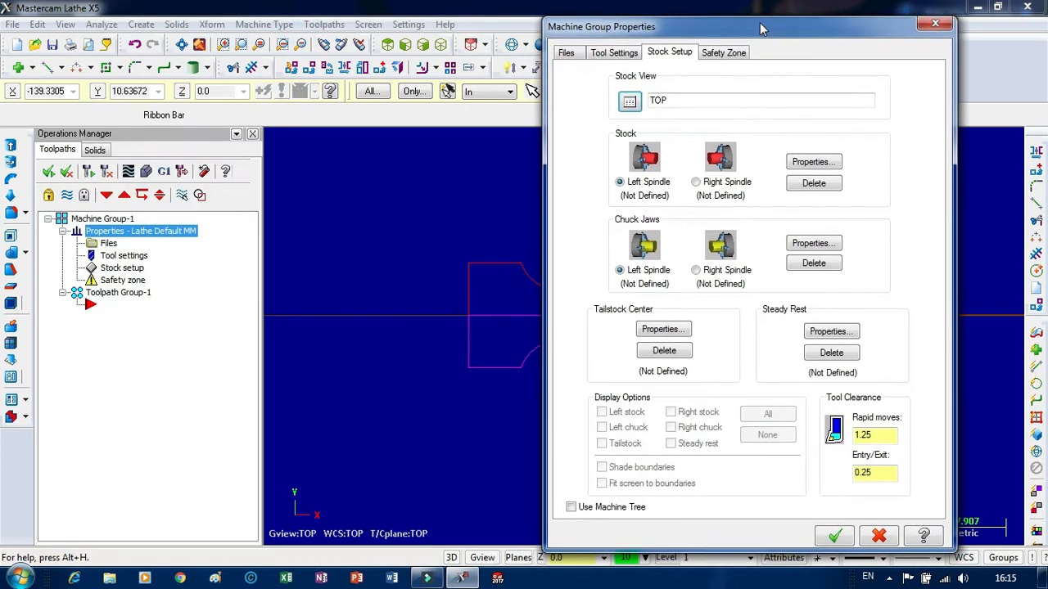
click(941, 25)
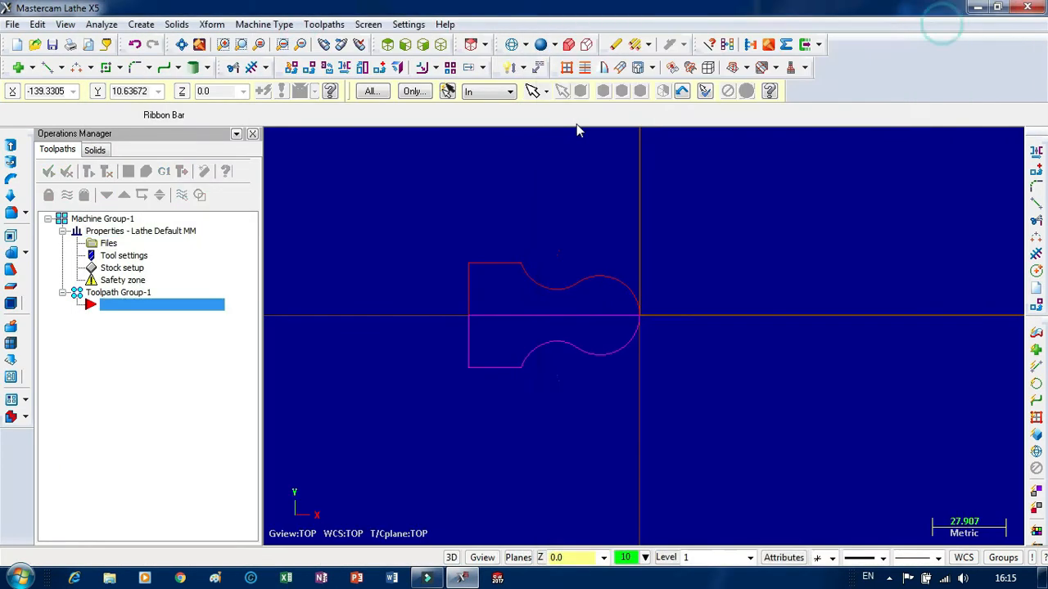
Add a smart dimension for the full height of the mirrored profile's straight vertical end.
click(514, 72)
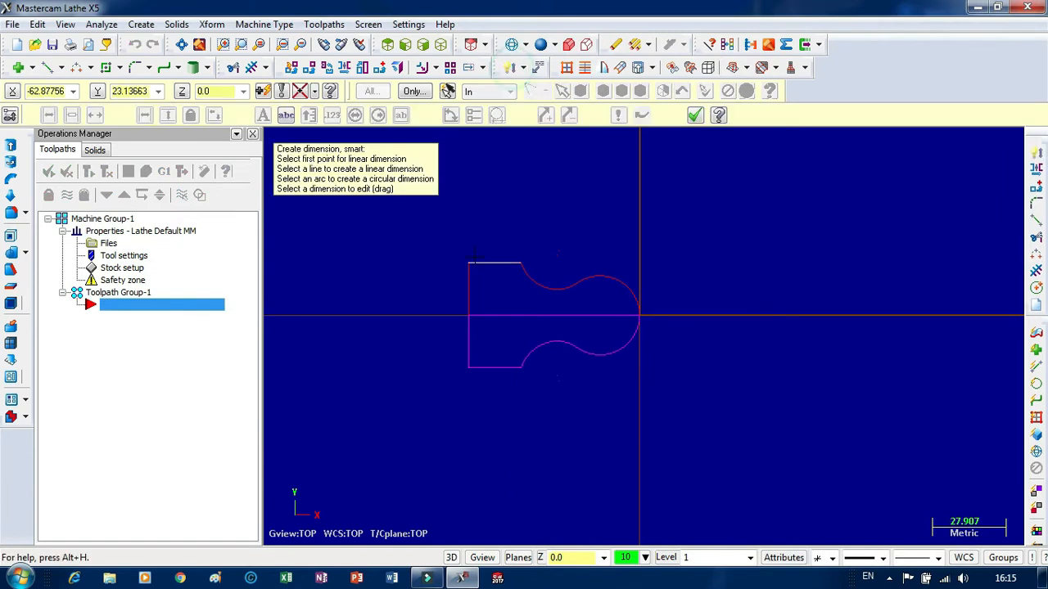
click(468, 262)
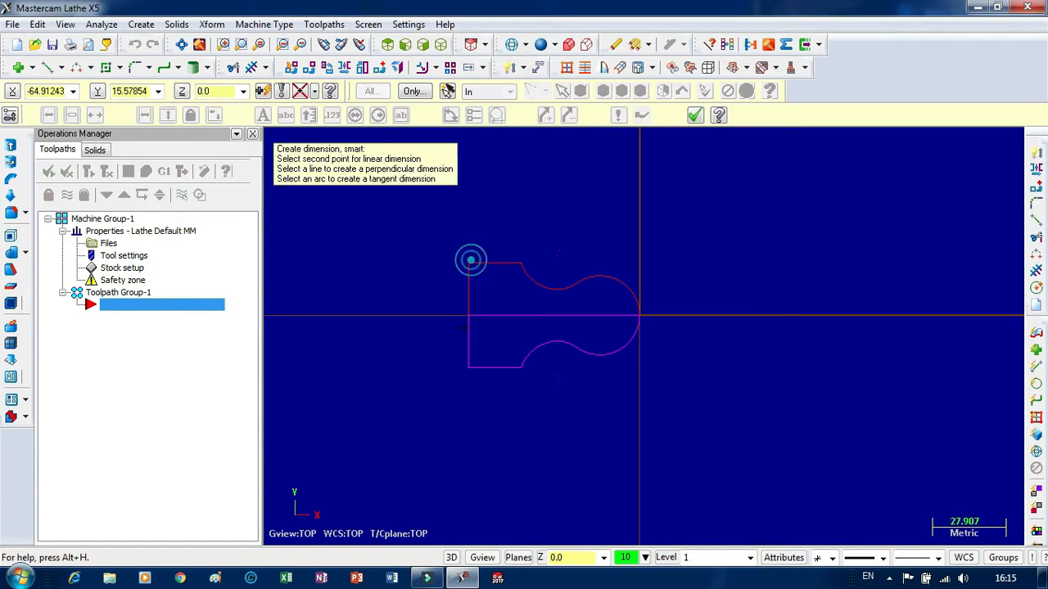
click(470, 372)
click(368, 345)
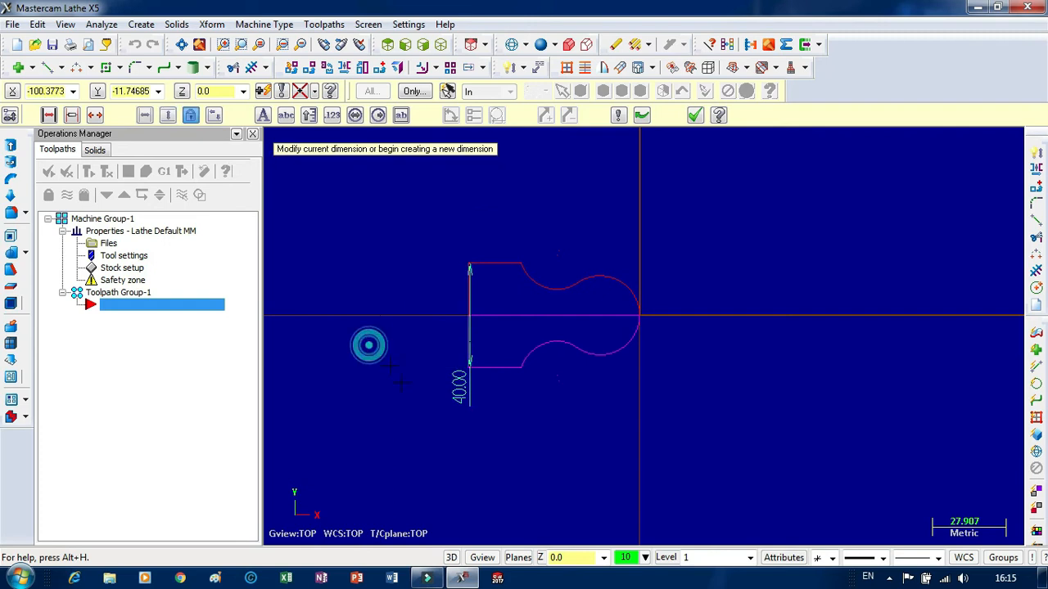
Add a horizontal smart dimension for the profile's full length, from the lower corner to the arc's endpoint at the origin, placing it below the profile.
scroll(368, 346, down, 2)
click(456, 372)
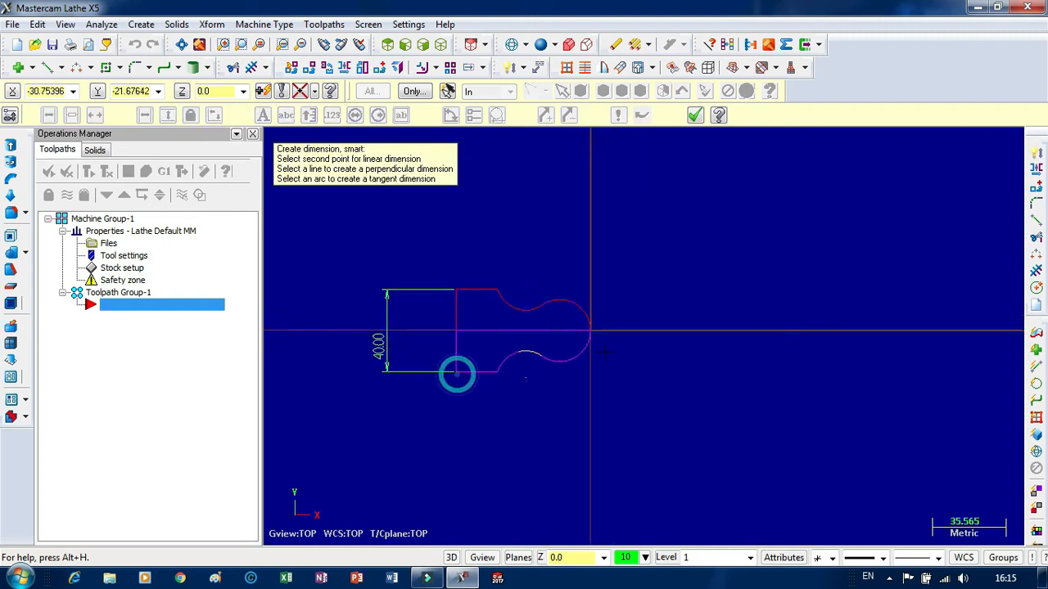
click(589, 332)
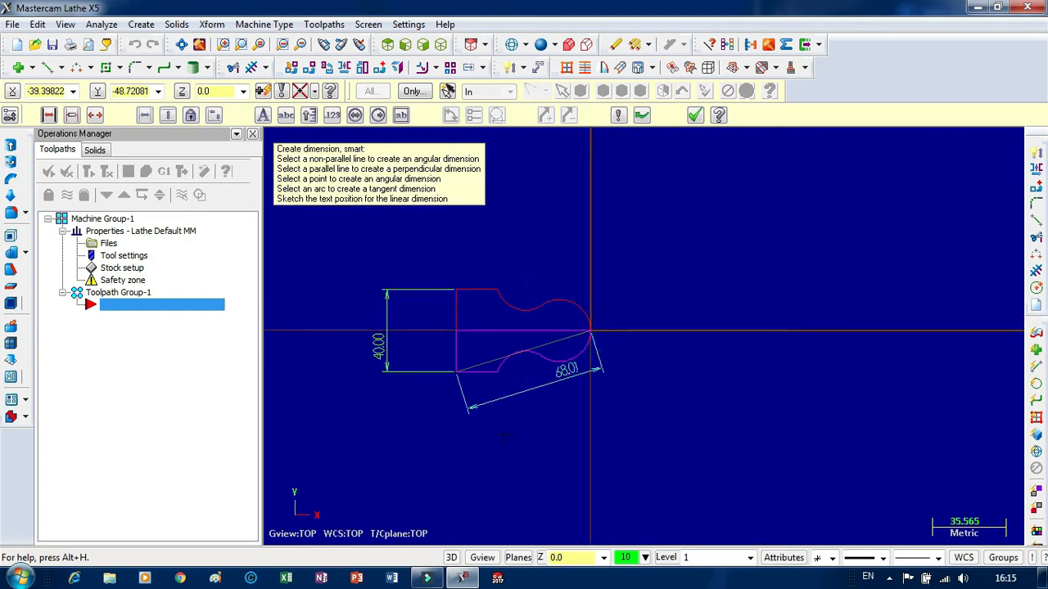
click(411, 442)
scroll(591, 336, up, 5)
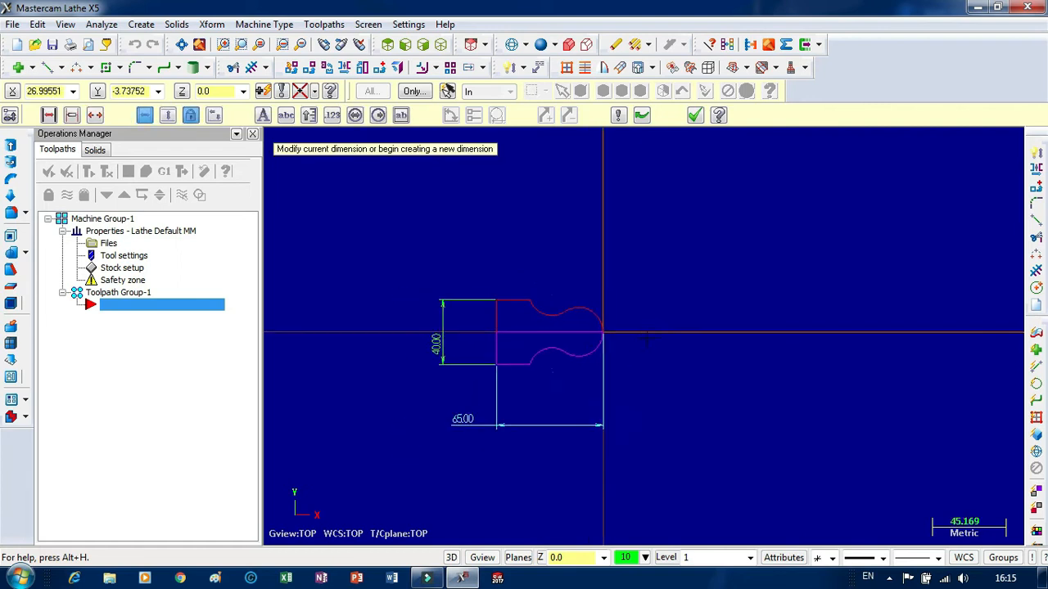
scroll(592, 218, down, 3)
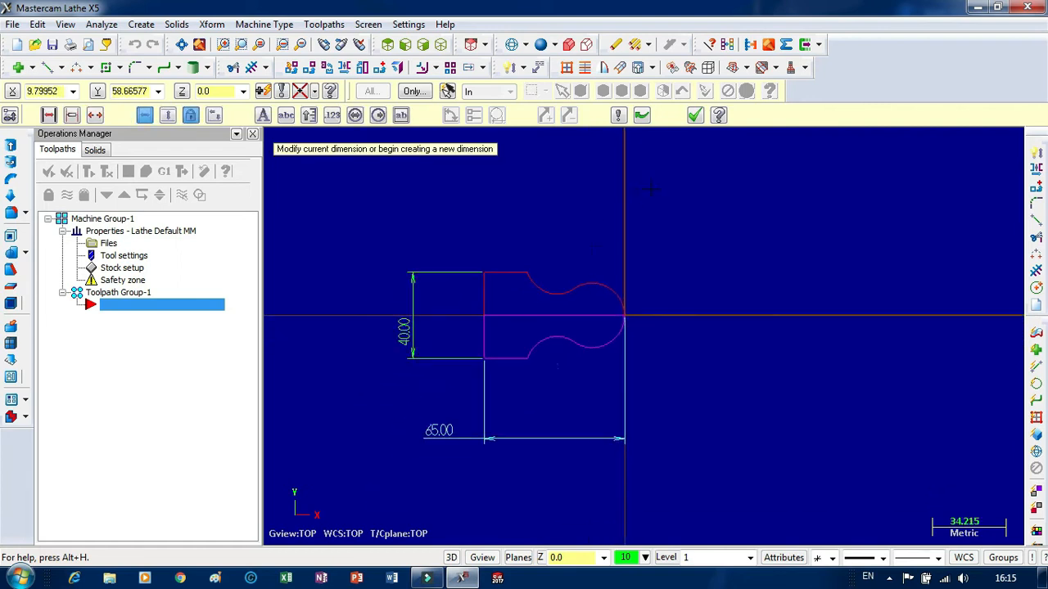
click(693, 116)
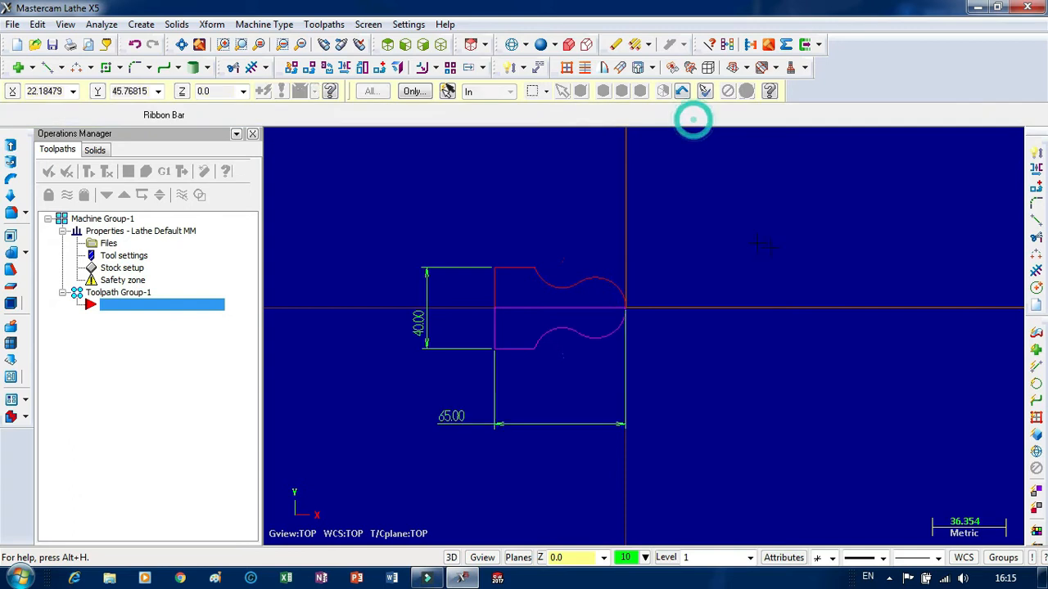
Open the stock setup in the lathe machine group's properties.
scroll(767, 253, down, 2)
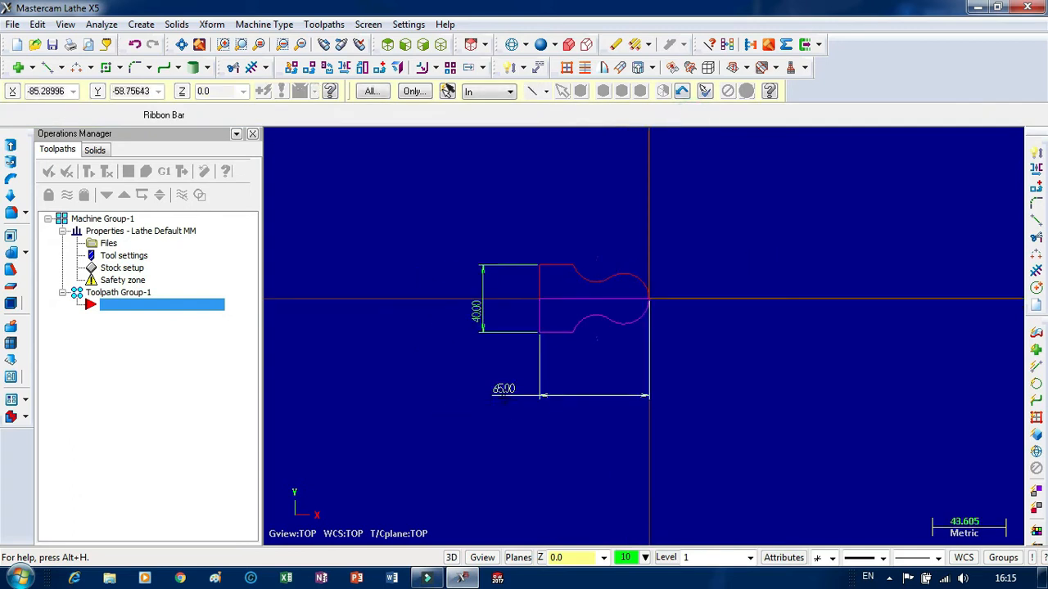
scroll(463, 272, up, 4)
scroll(455, 237, down, 3)
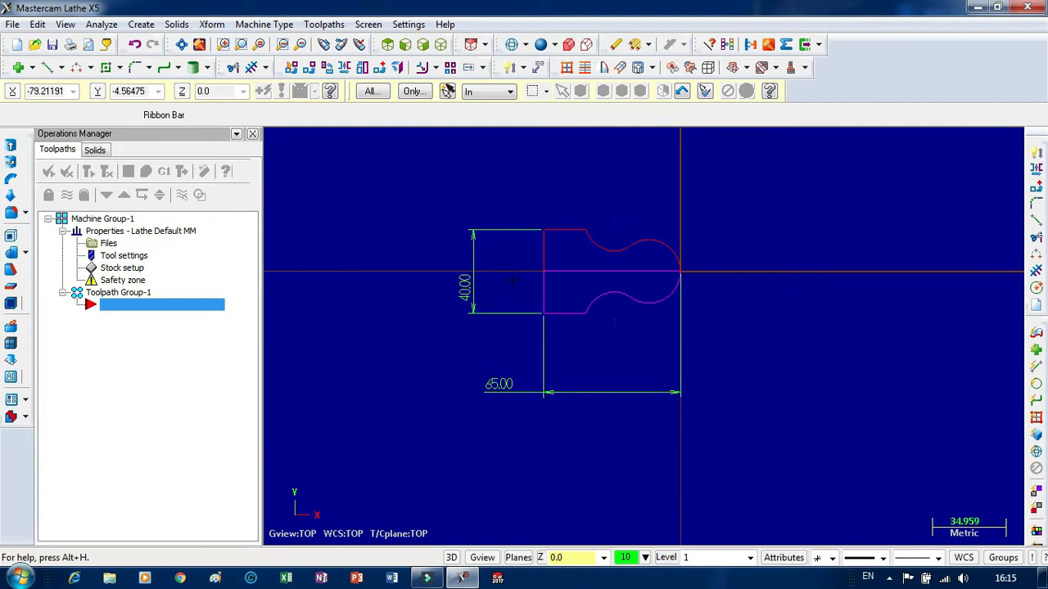
click(131, 272)
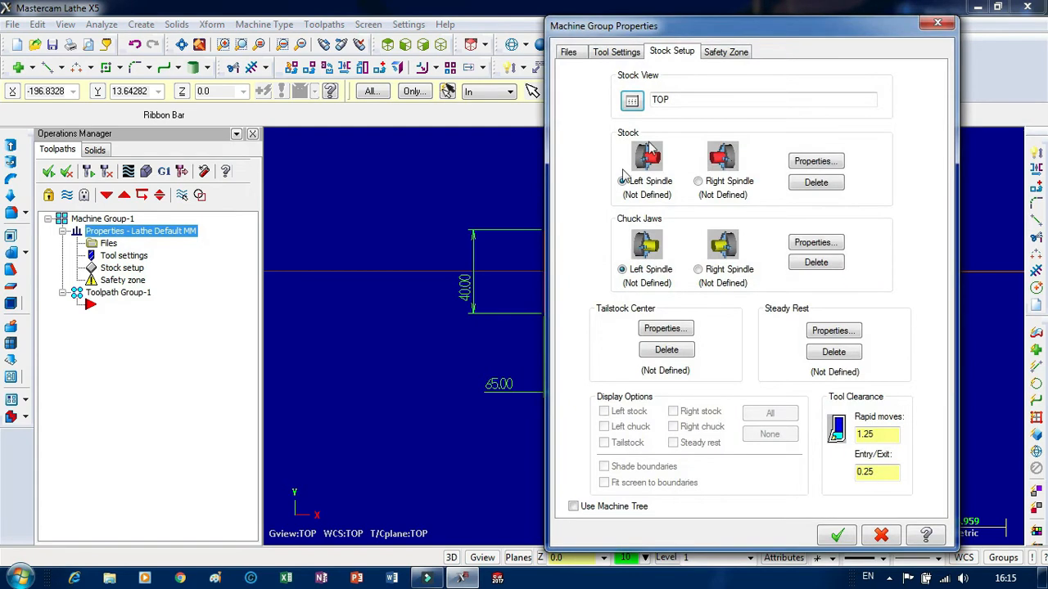
drag(685, 27, 474, 43)
click(398, 68)
click(370, 70)
click(459, 70)
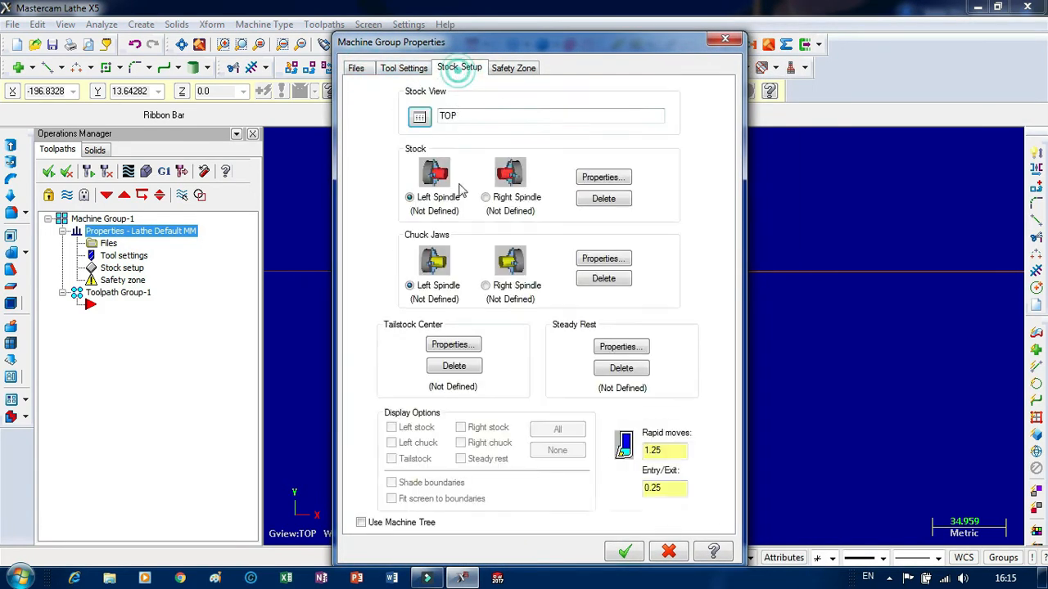
Set the outer diameter of the left-spindle cylinder stock to 44.4 mm and accept the stock definition.
click(601, 179)
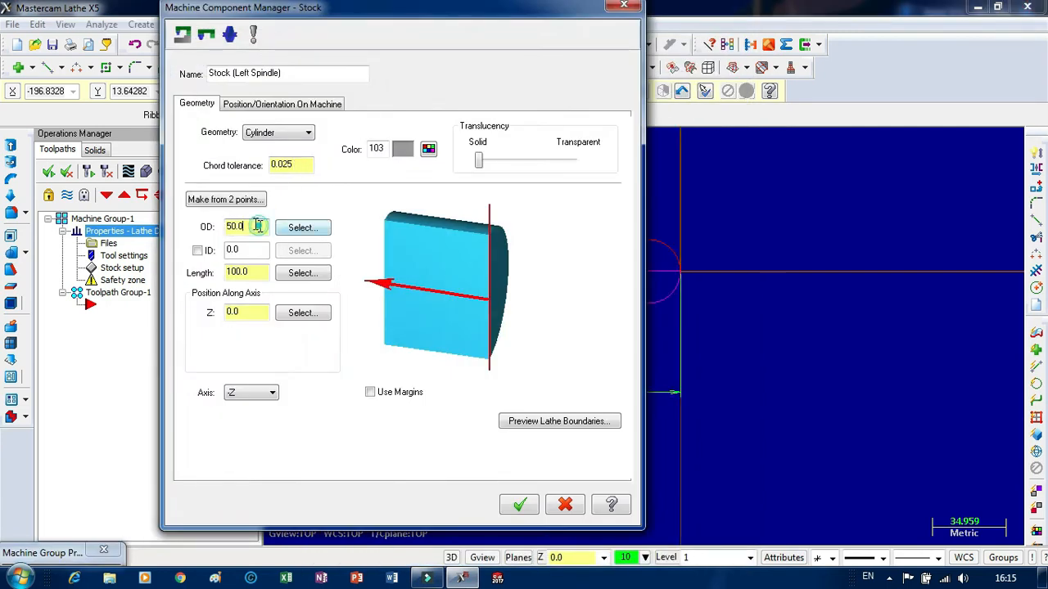
drag(254, 226, 201, 227)
text(44)
text(.8)
drag(240, 227, 247, 229)
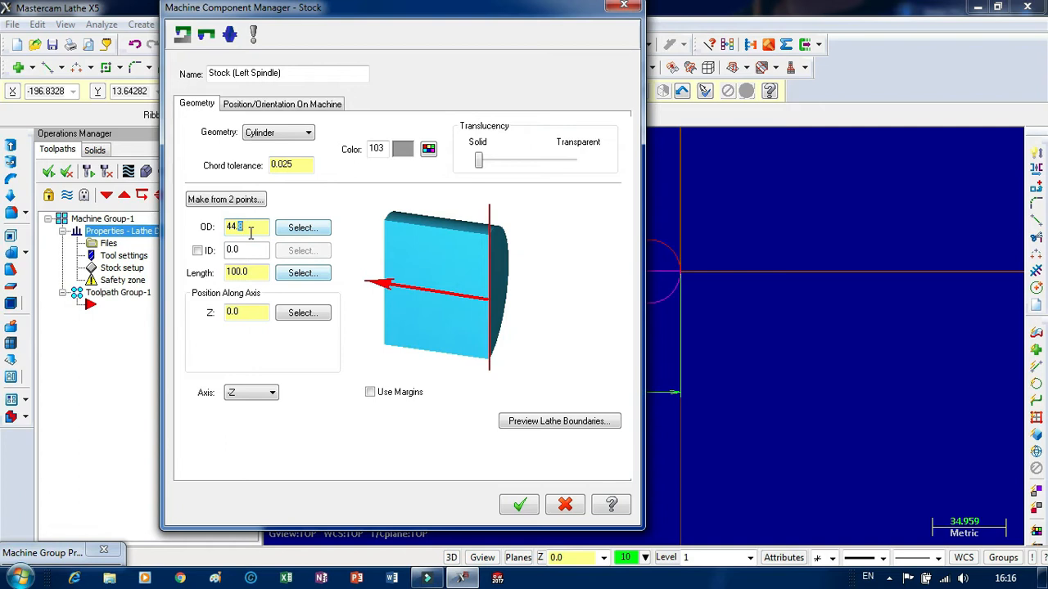
key(BackSpace)
key(BackSpace)
click(252, 272)
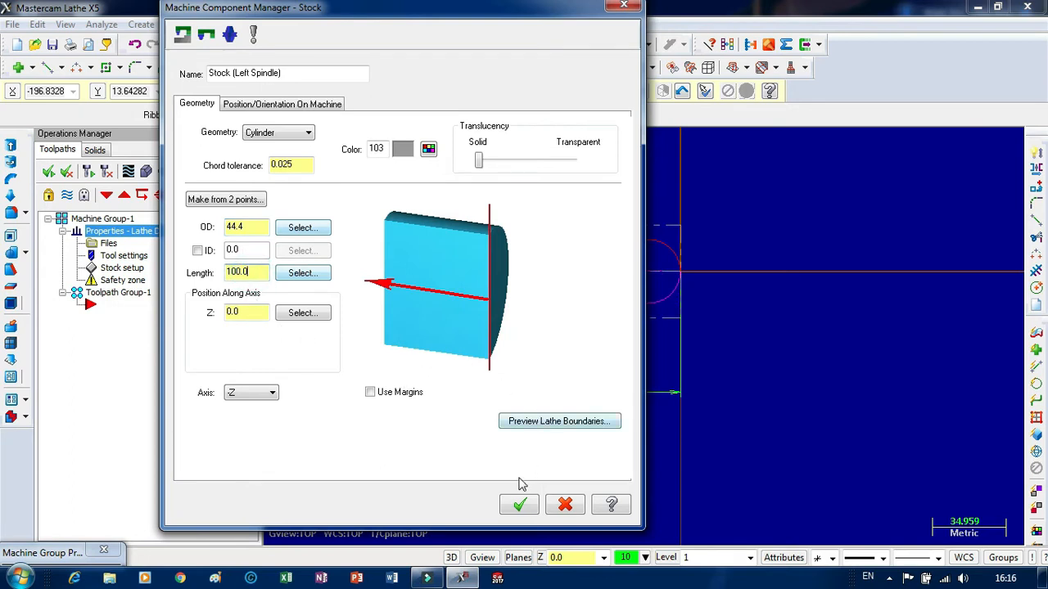
click(520, 505)
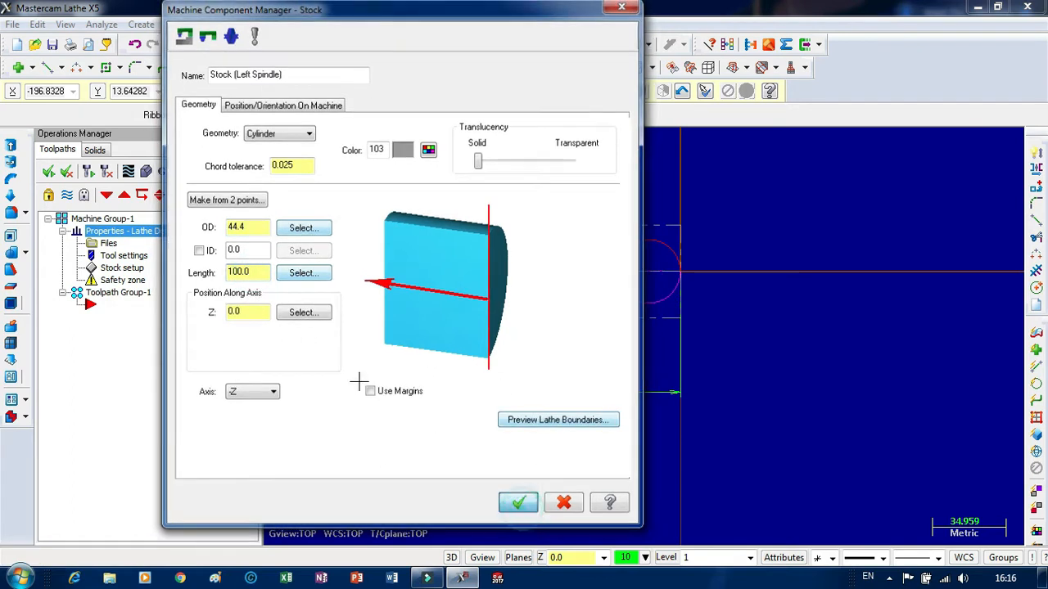
Define the left-spindle chuck jaws with a user-defined diameter and Z position gripping the stock, and accept the machine group properties.
mouse_move(558, 47)
mouse_down()
mouse_move(313, 41)
mouse_move(293, 18)
mouse_up()
click(336, 230)
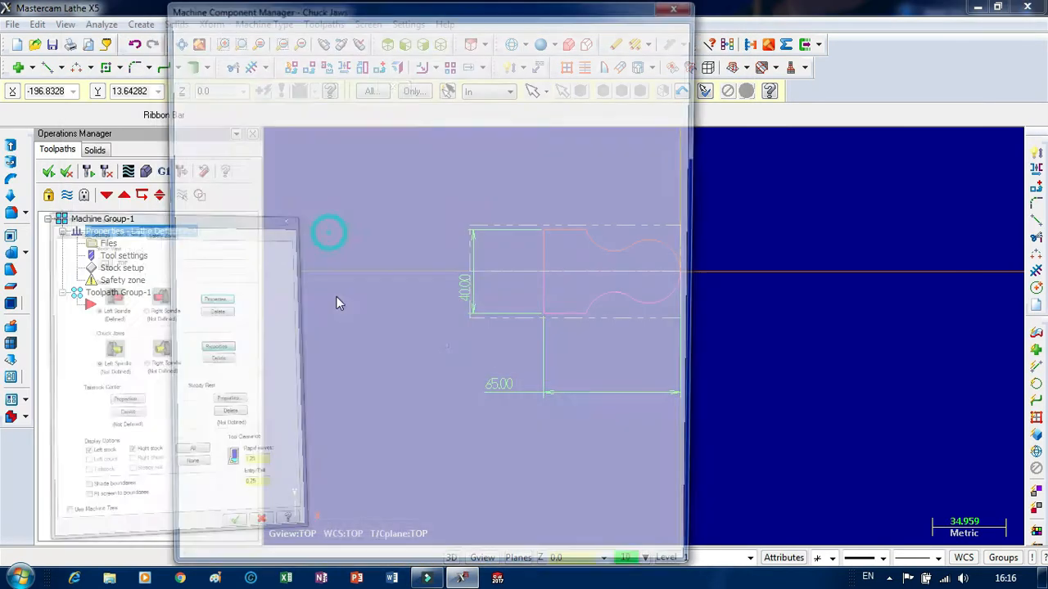
click(556, 372)
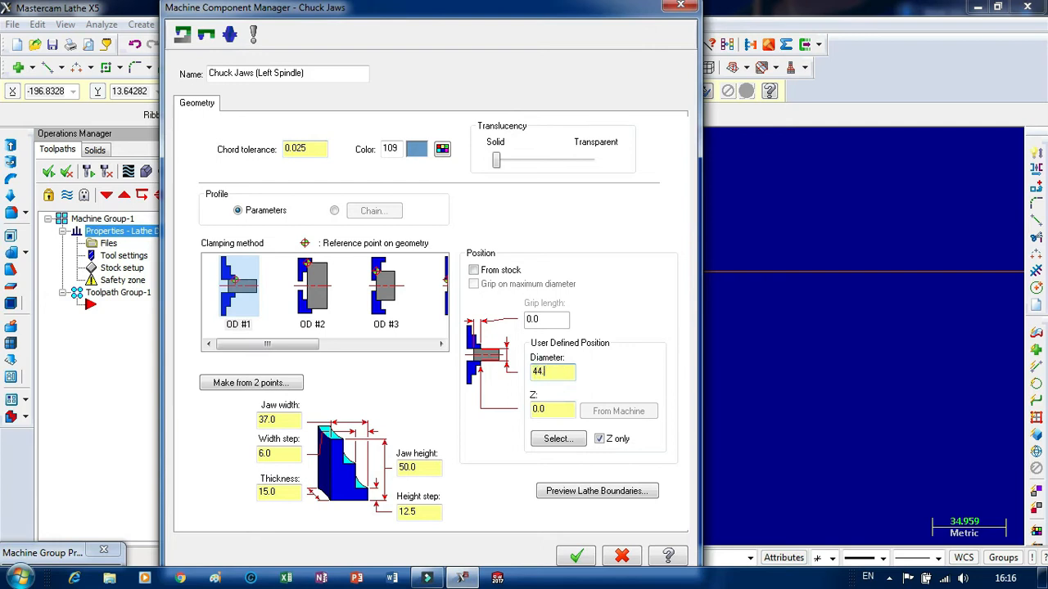
click(558, 410)
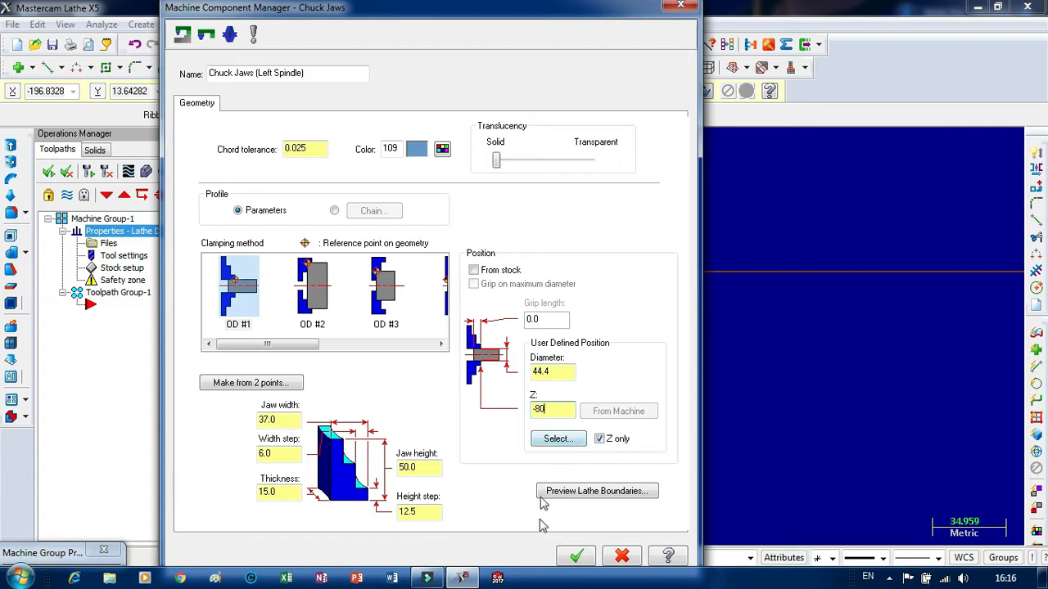
click(576, 556)
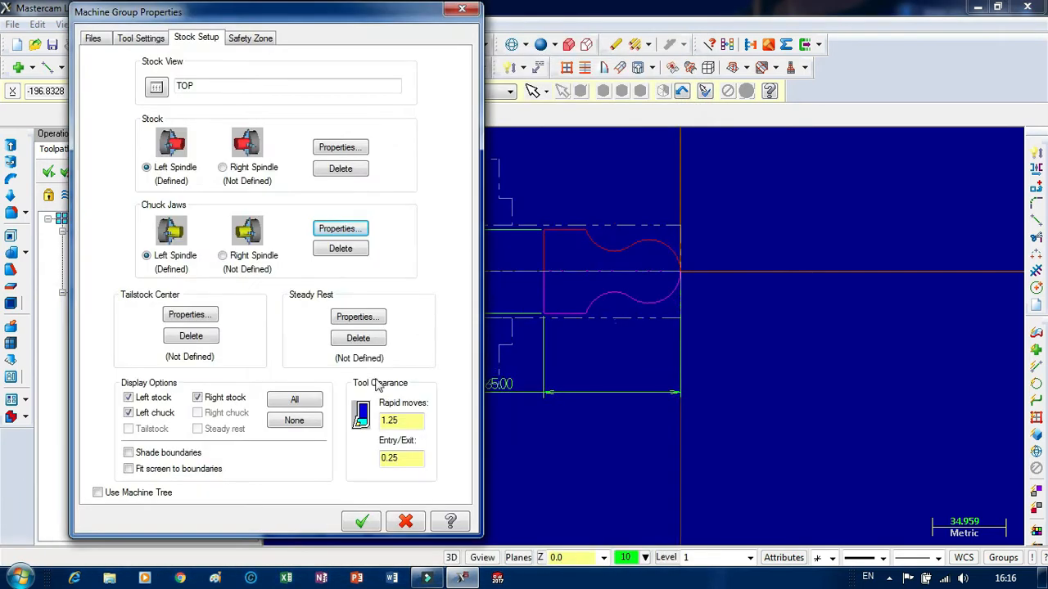
click(361, 523)
scroll(611, 323, up, 5)
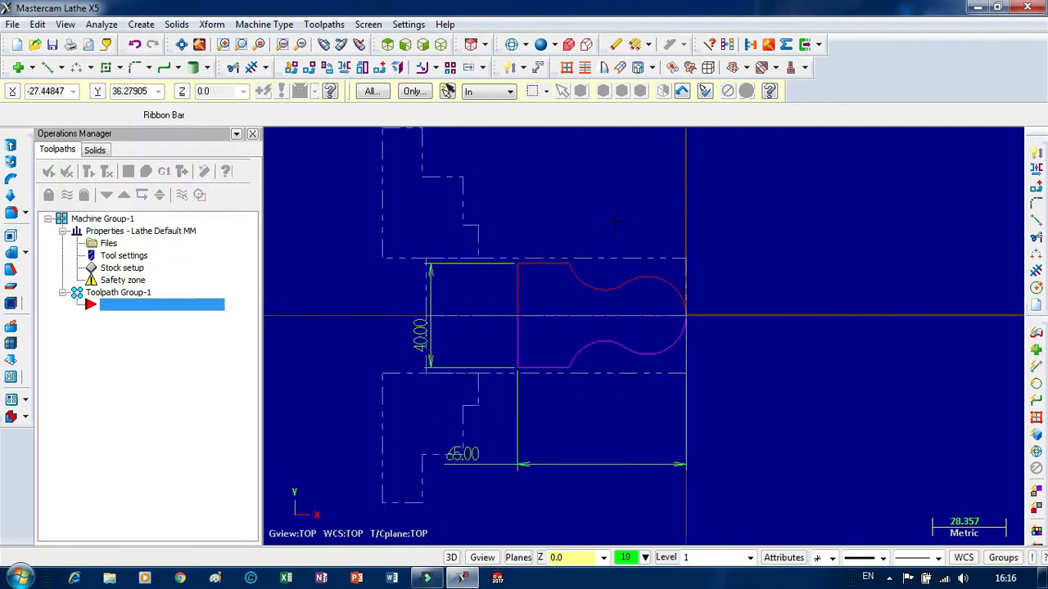
scroll(707, 339, up, 1)
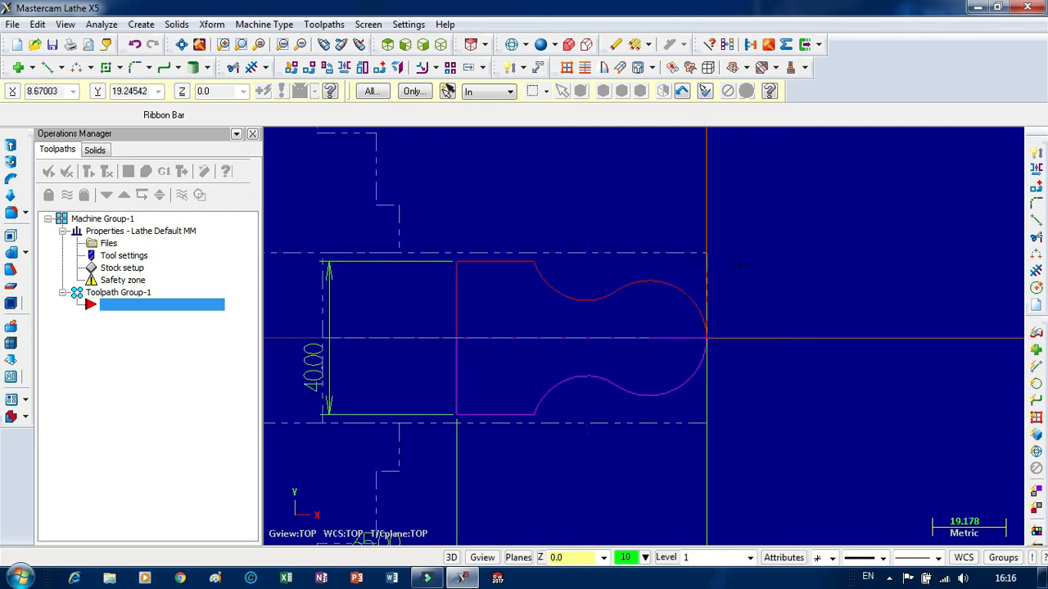
scroll(739, 265, down, 1)
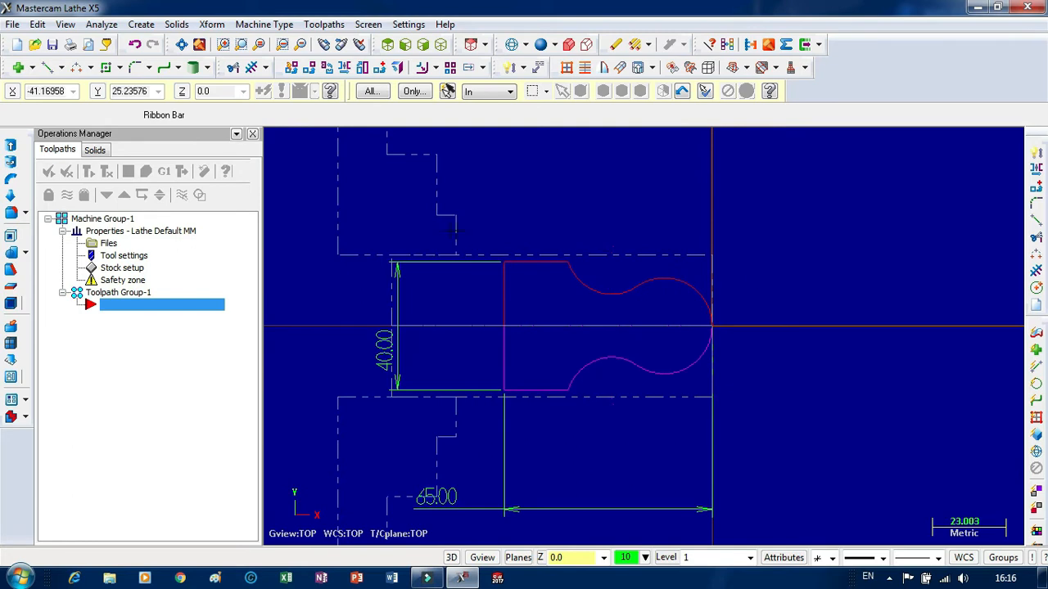
scroll(455, 232, down, 1)
scroll(639, 323, up, 2)
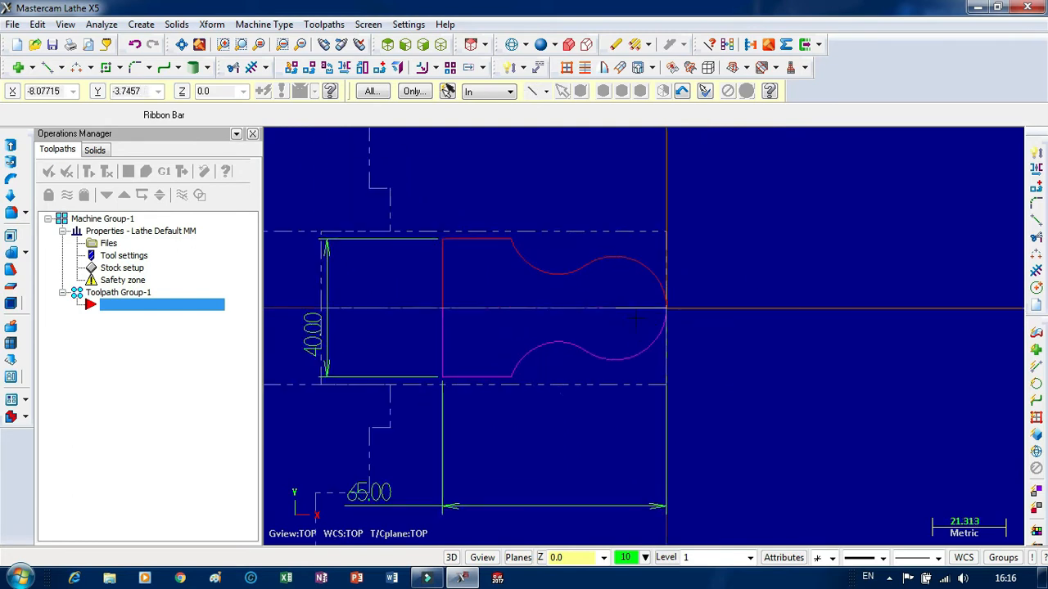
scroll(638, 319, down, 1)
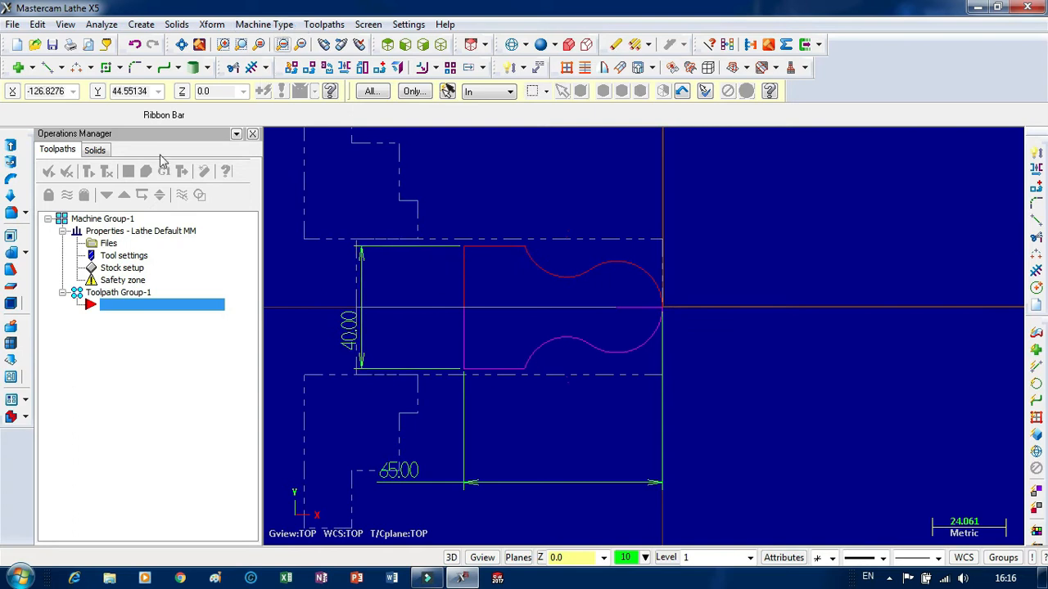
Create a lathe rough toolpath and chain the upper profile from the large arc at the origin to the upper horizontal line.
click(319, 30)
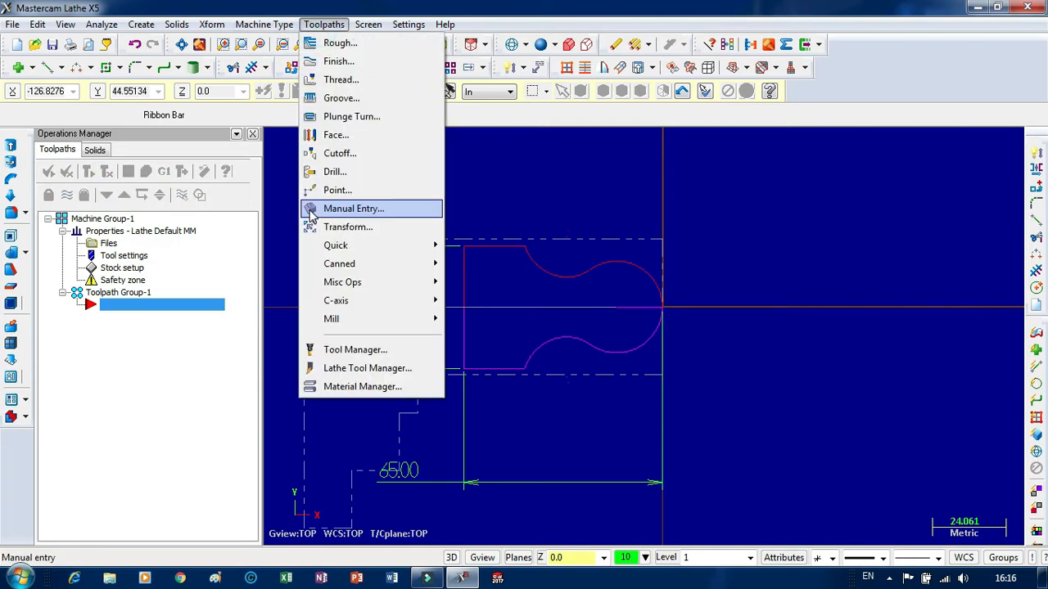
click(351, 49)
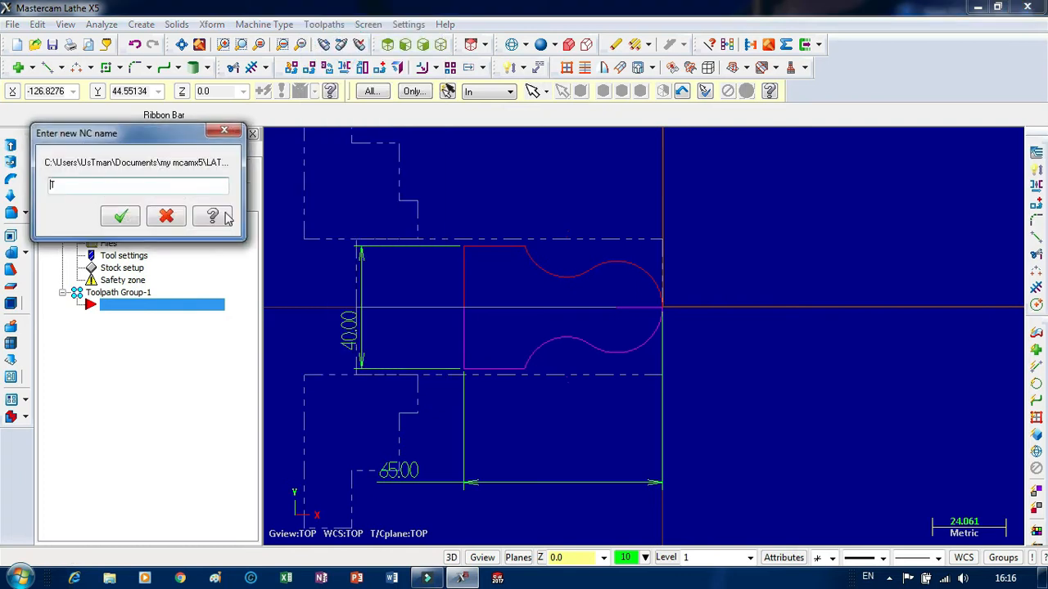
click(120, 213)
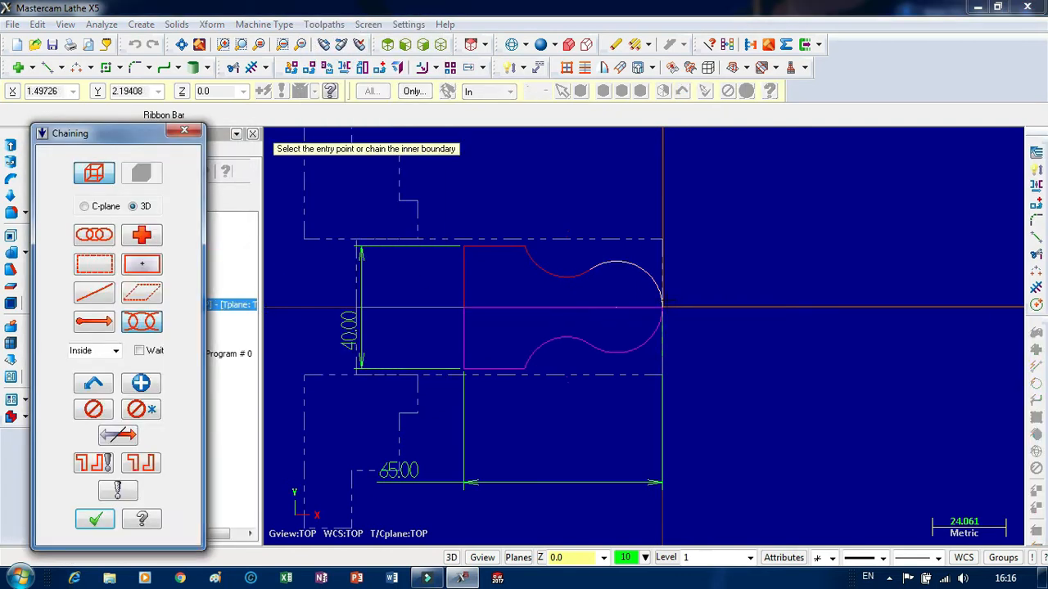
click(665, 296)
click(429, 245)
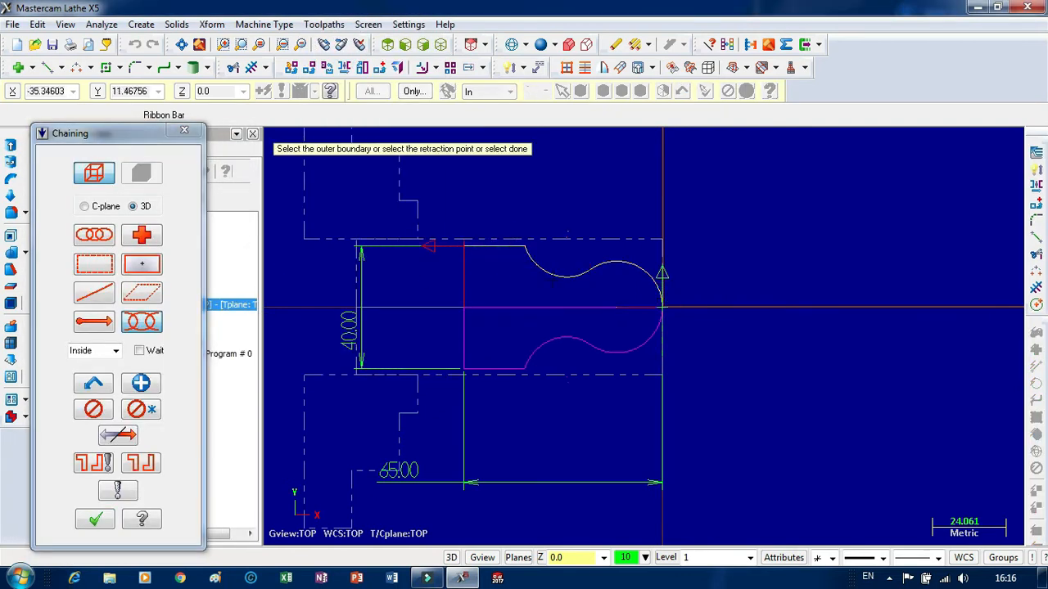
click(96, 519)
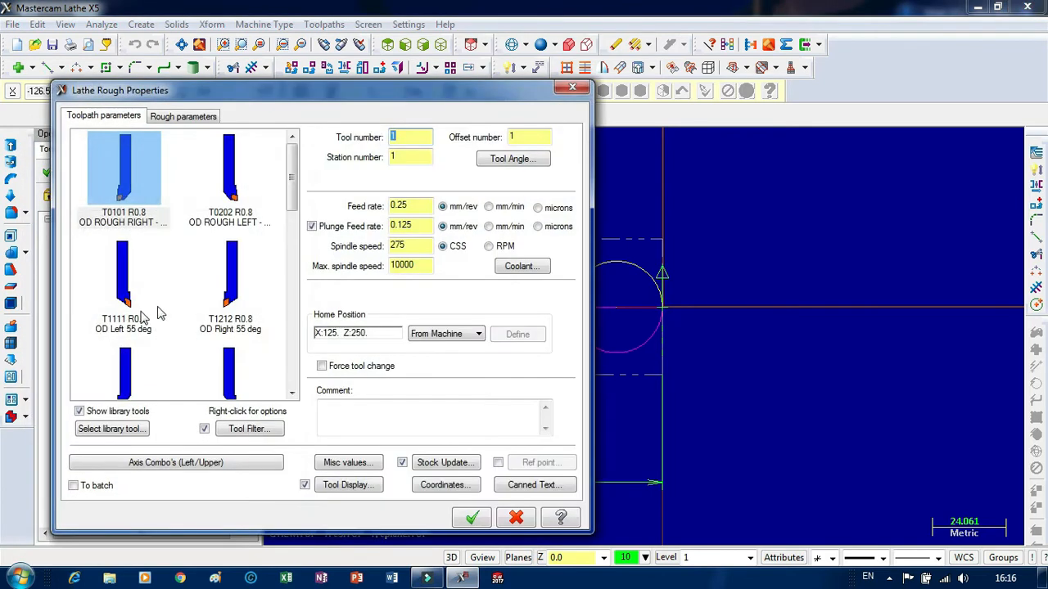
Choose the T2121 R0.8 OD Finish Right 35-degree tool for the rough toolpath and review its plunge feed rate and spindle speed.
click(290, 200)
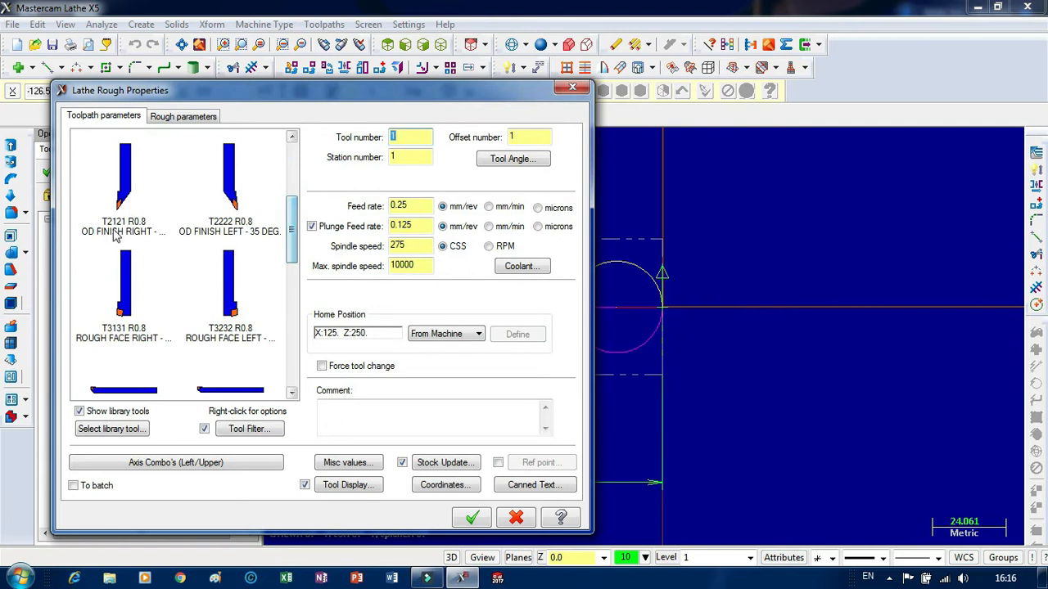
click(125, 196)
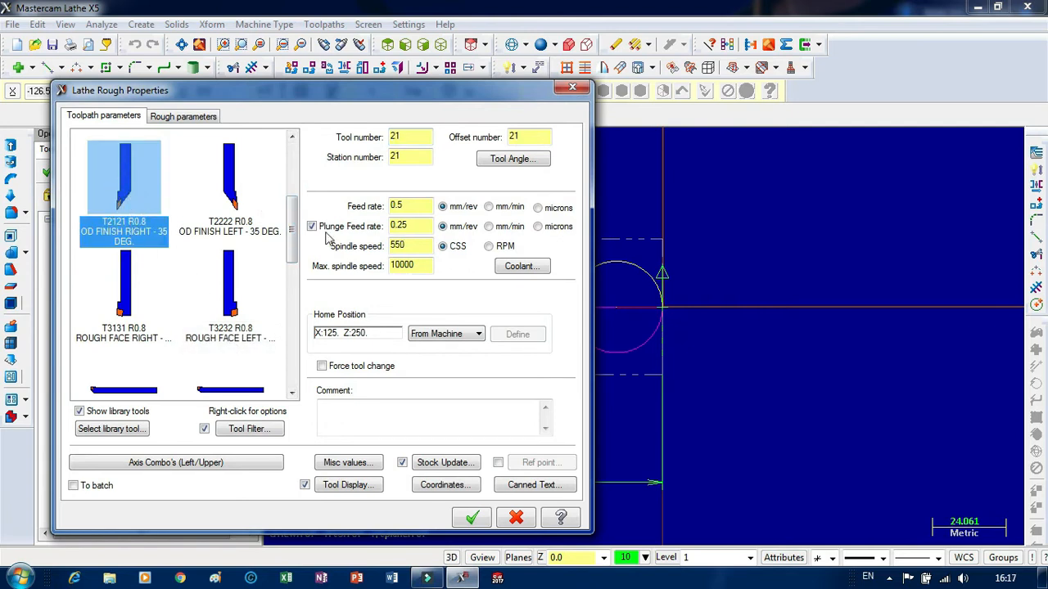
click(418, 222)
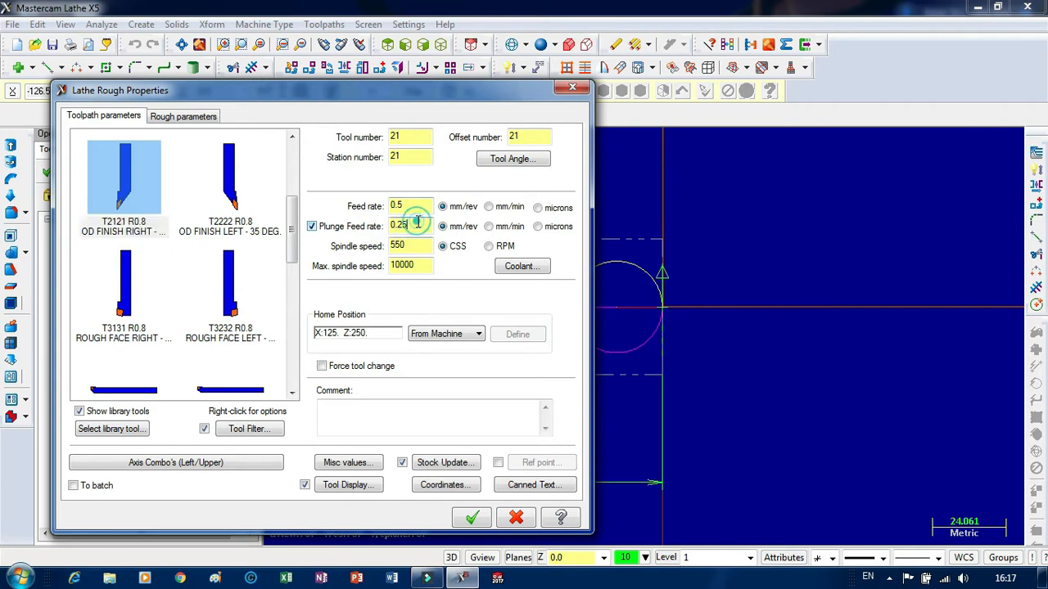
drag(419, 249, 342, 246)
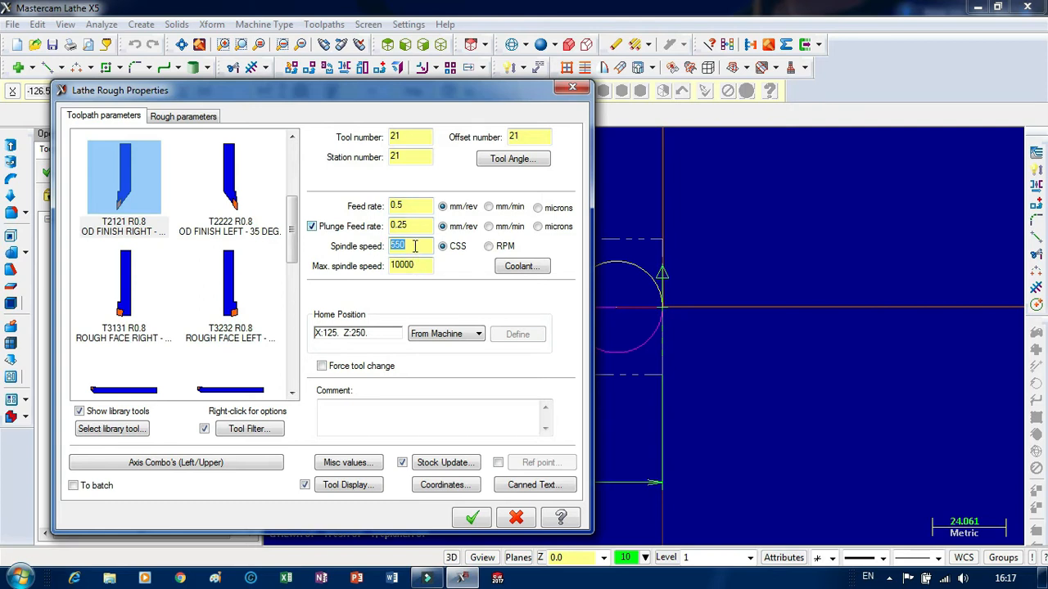
Set the rough toolpath's home position to user defined at X 50 and Z 50.
click(475, 336)
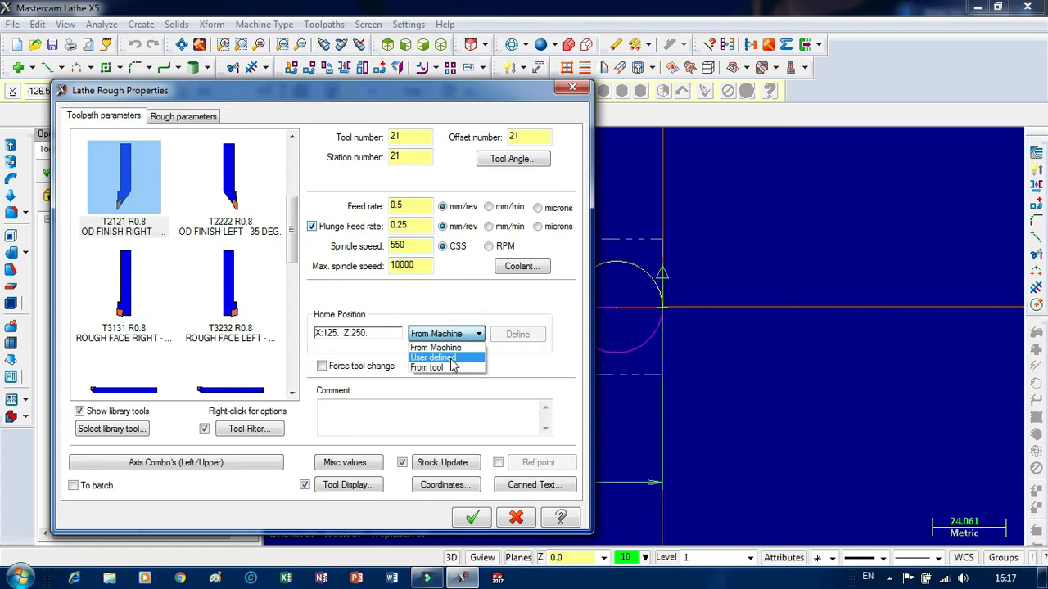
click(451, 360)
click(518, 336)
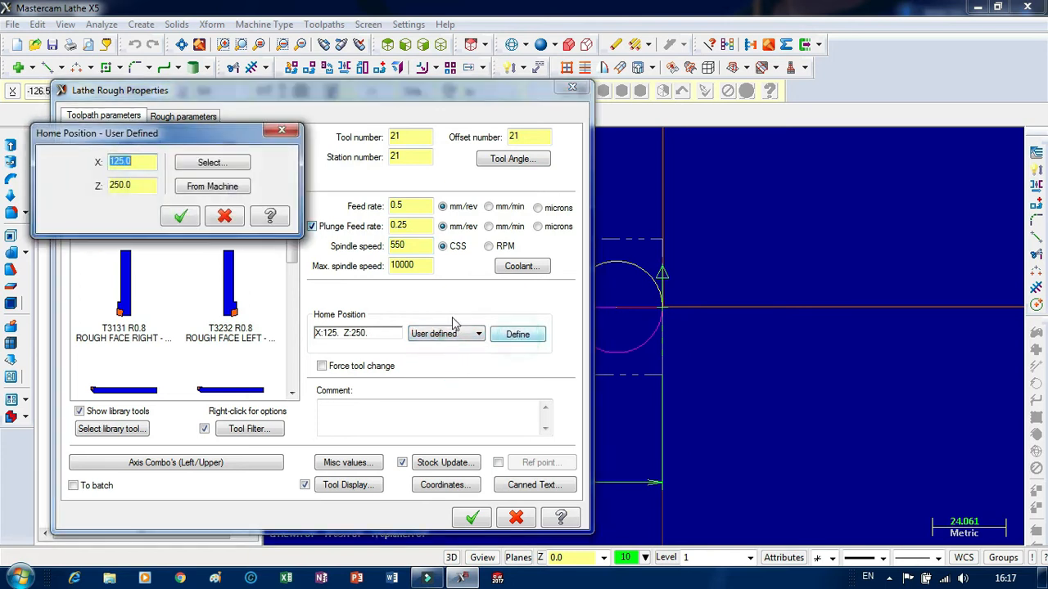
text(5)
double_click(147, 182)
text(5)
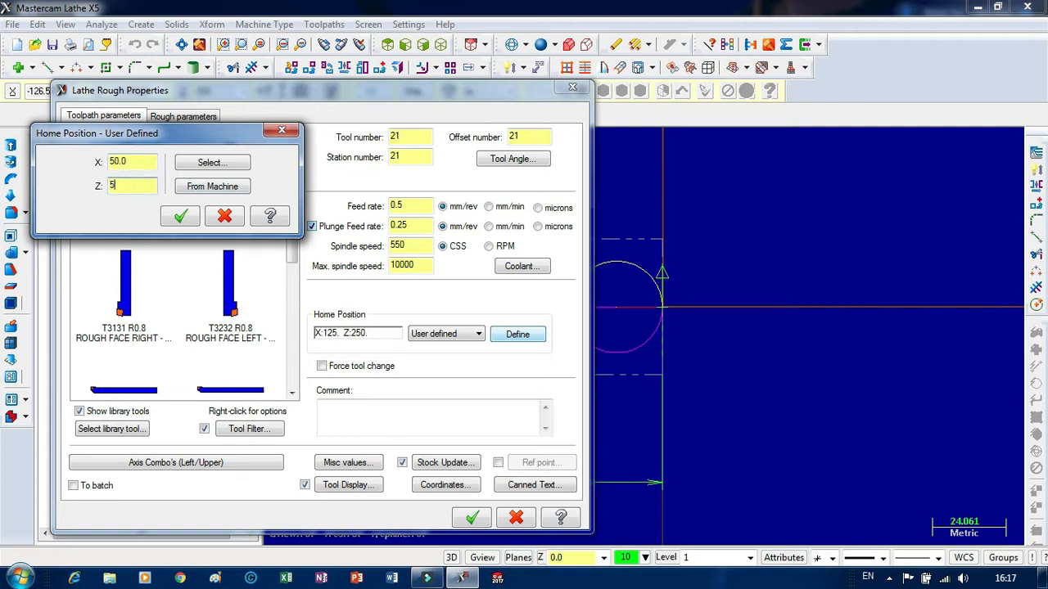
click(181, 216)
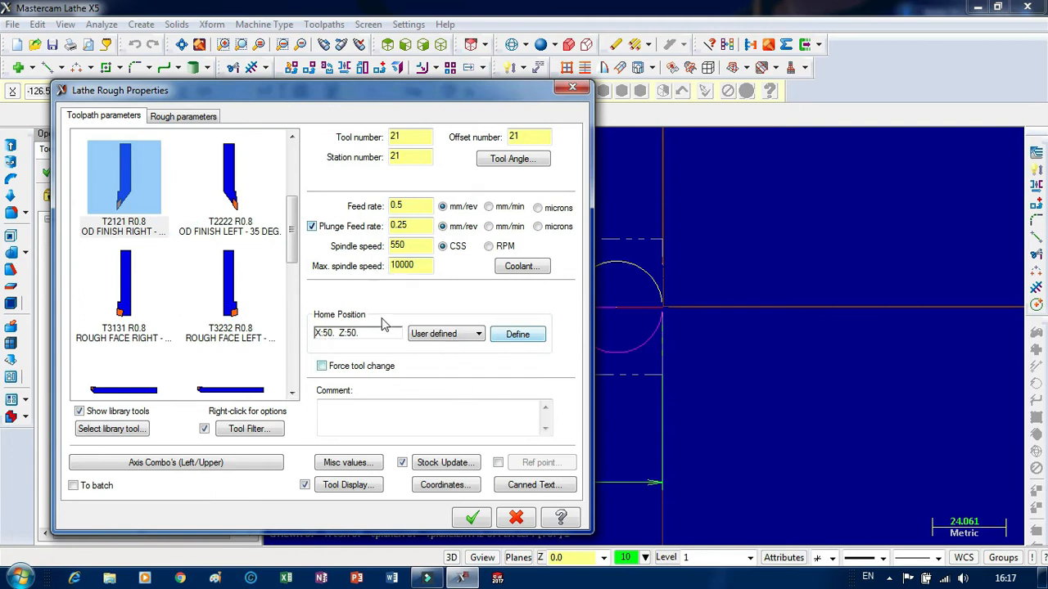
Set the roughing depth of cut to 0.5 mm and move the dialog clear of the upper profile.
click(184, 117)
double_click(346, 182)
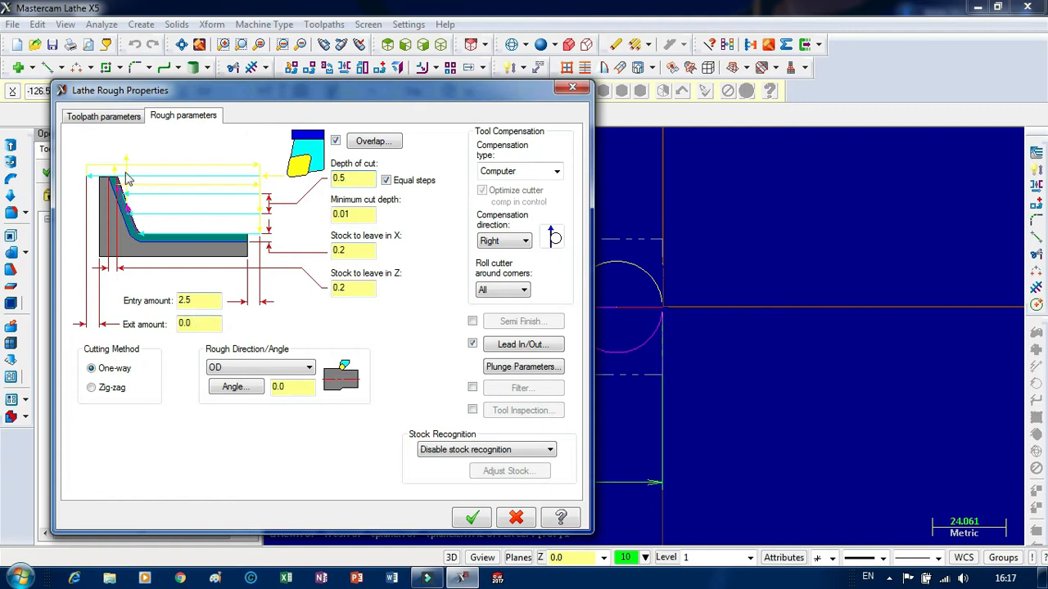
drag(354, 95, 607, 328)
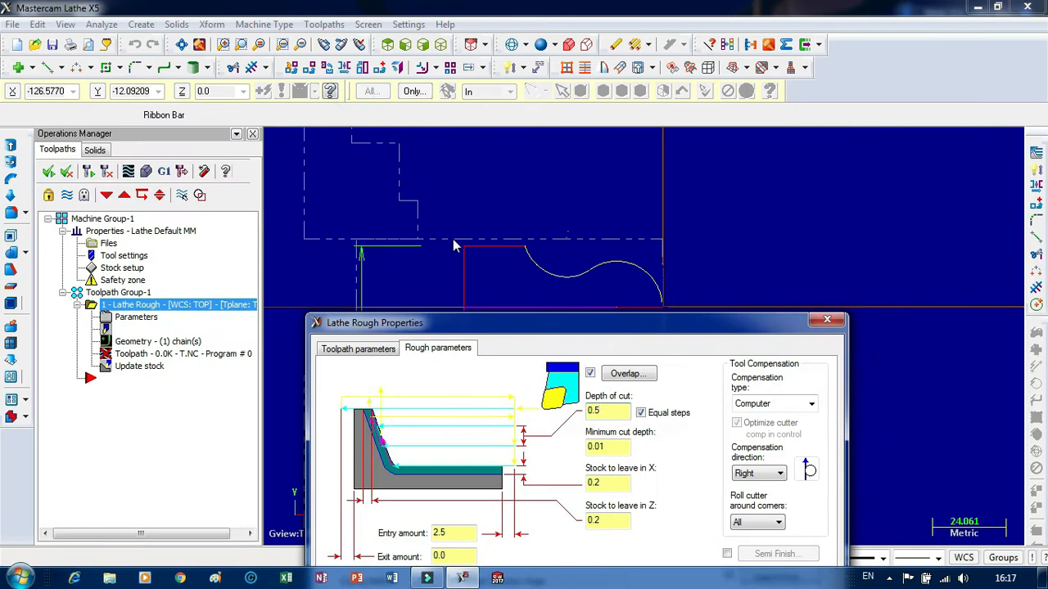
Accept the roughing parameters to generate the rough toolpath, and inspect its passes along the upper profile and arc.
drag(499, 323, 235, 35)
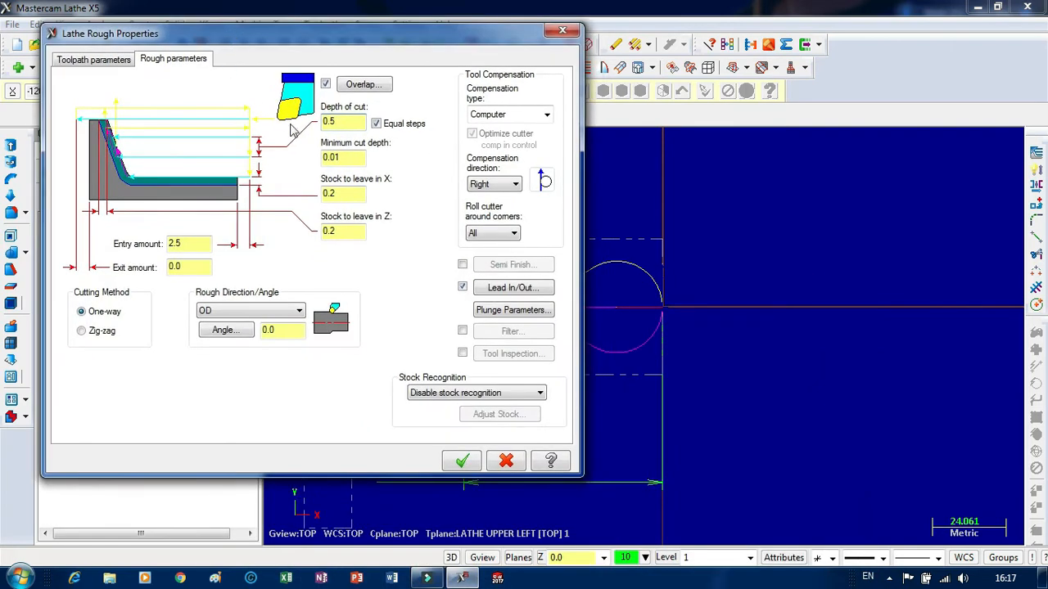
click(350, 195)
double_click(347, 162)
click(460, 463)
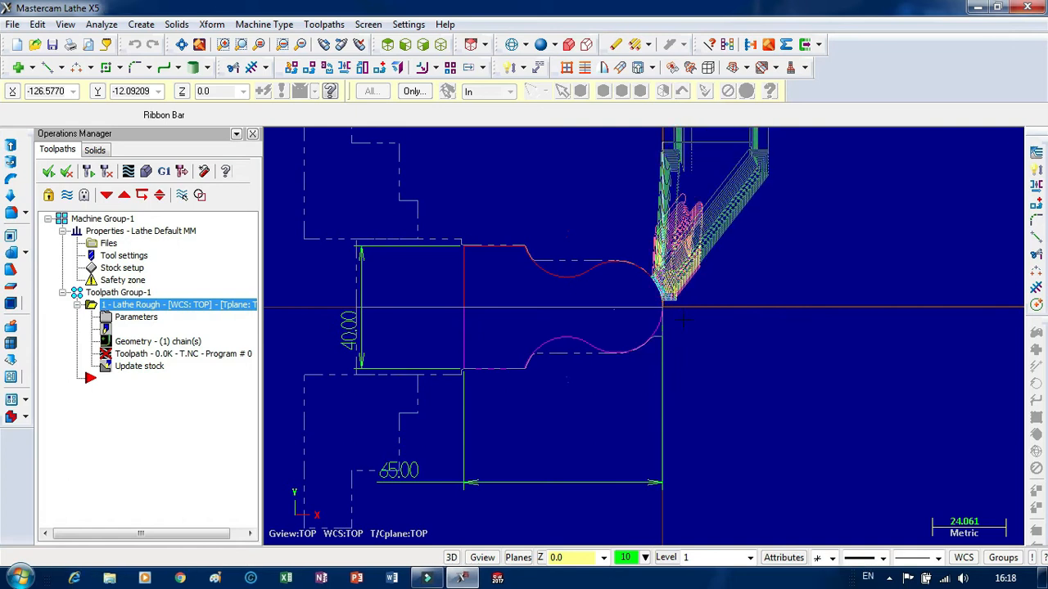
scroll(645, 293, up, 4)
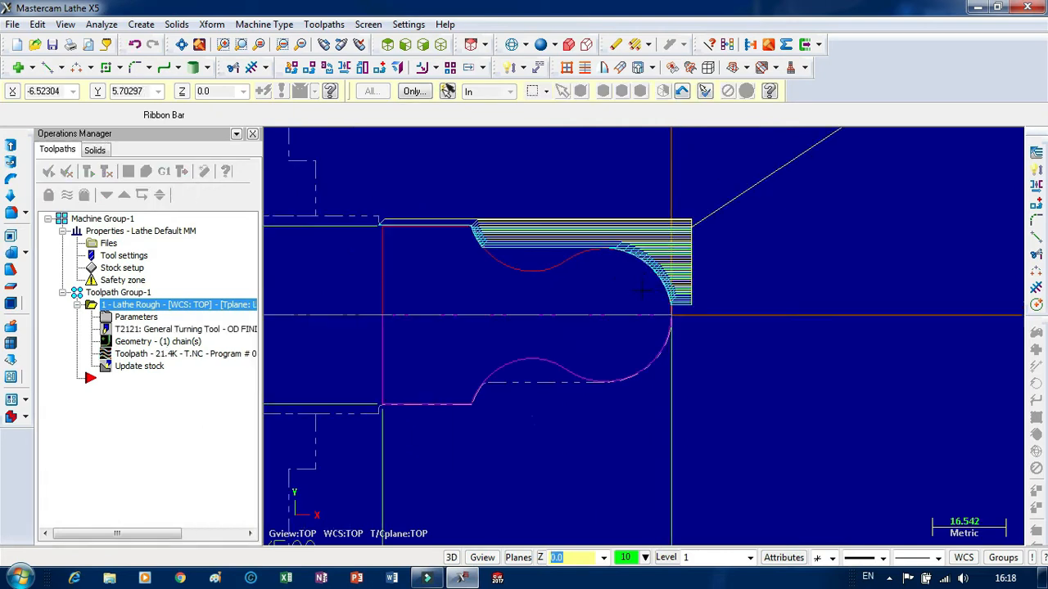
scroll(648, 300, up, 8)
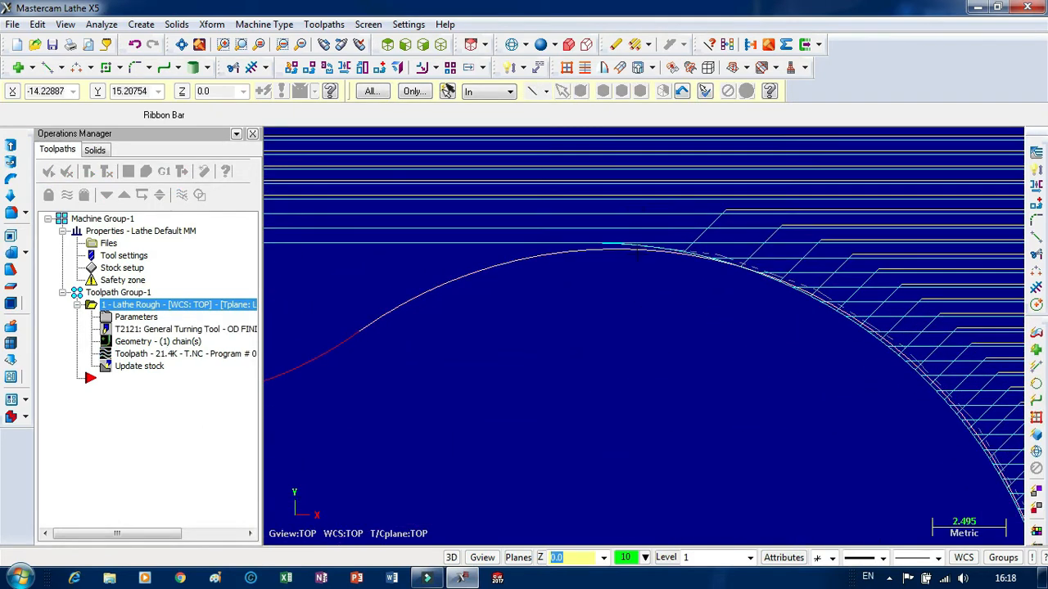
scroll(784, 305, down, 6)
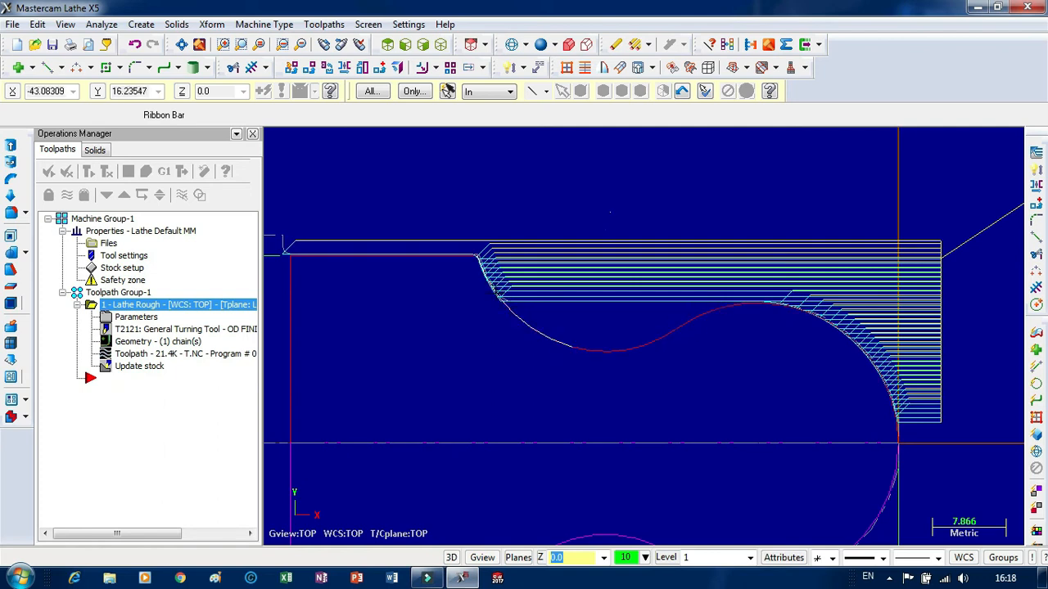
scroll(460, 278, down, 2)
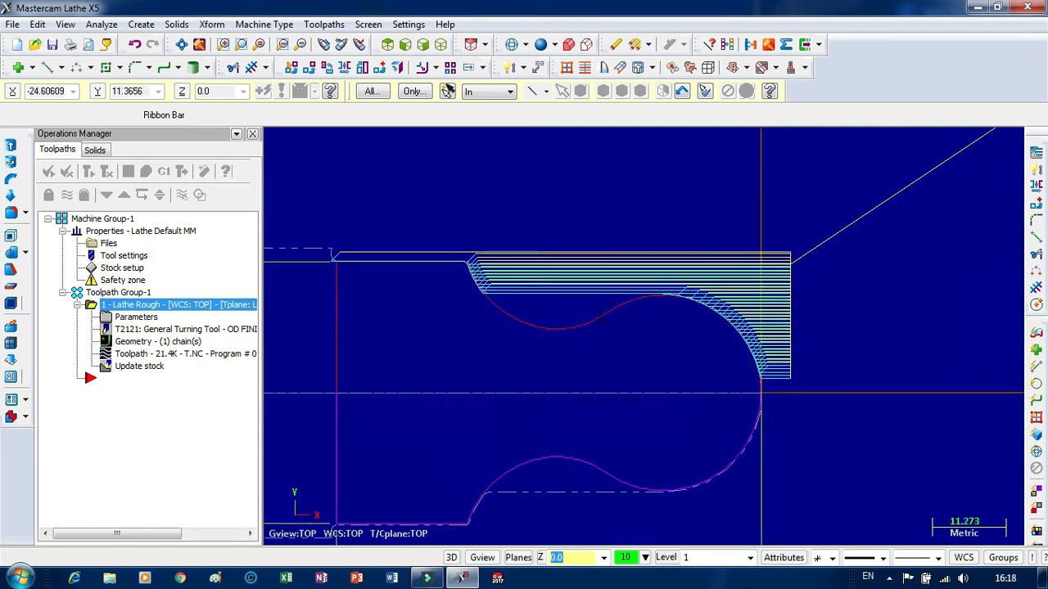
scroll(514, 276, up, 1)
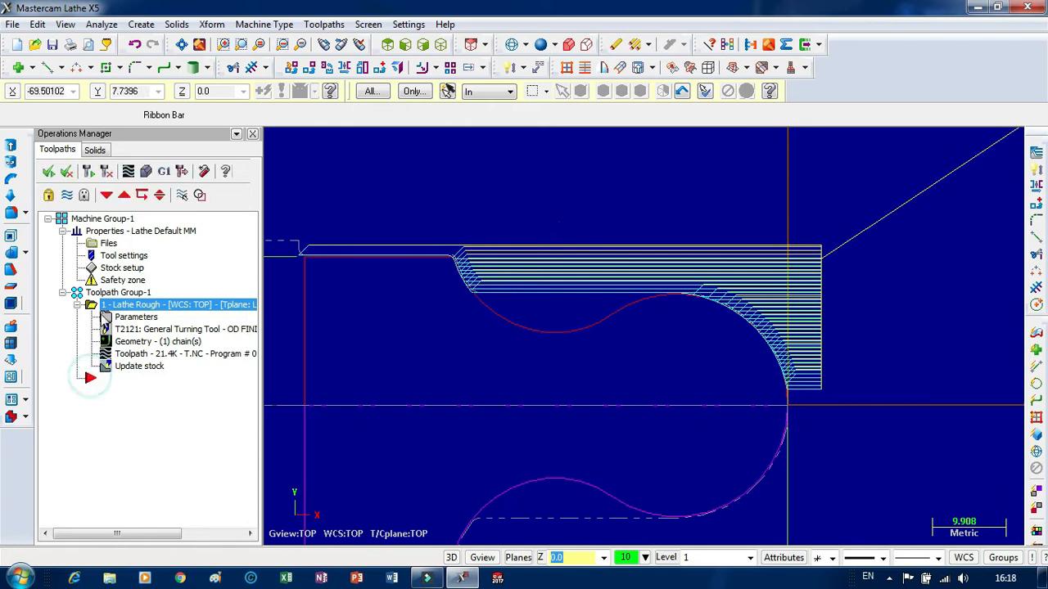
Create a lathe finish toolpath and chain the upper profile from the large arc at the origin to the upper horizontal line.
right_click(110, 383)
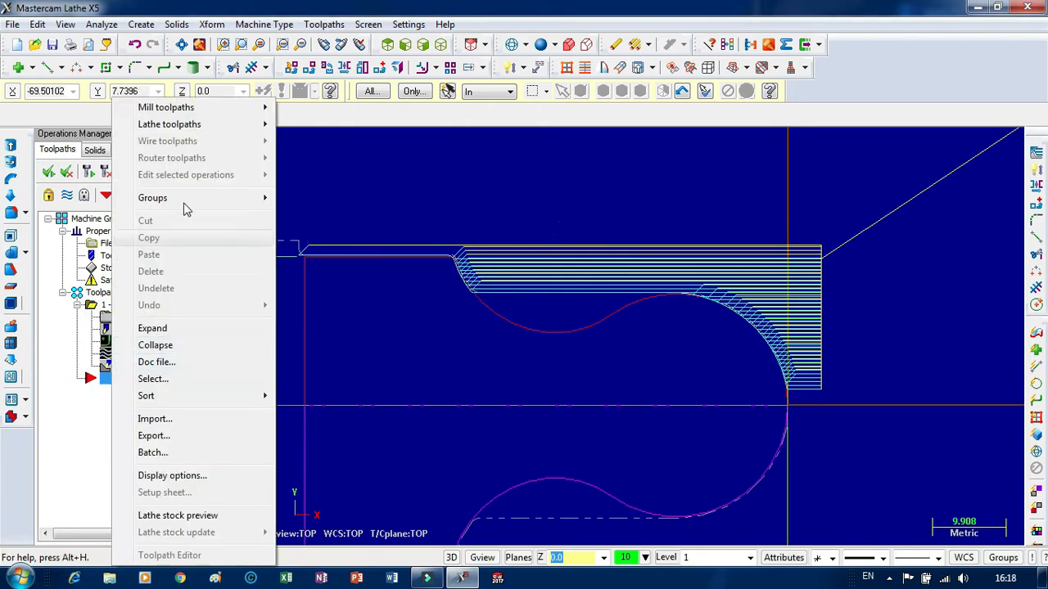
mouse_move(184, 123)
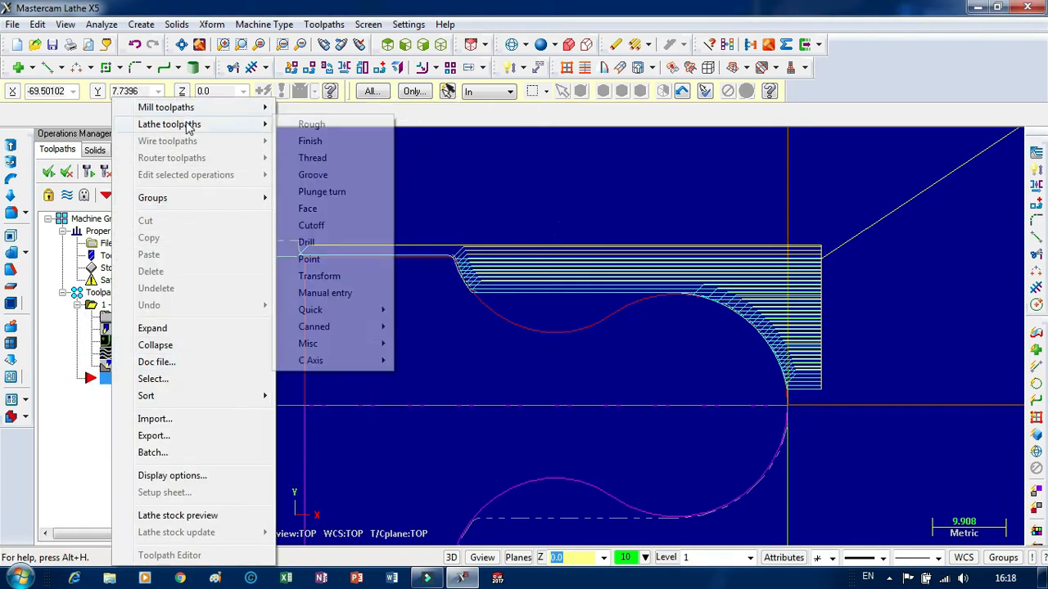
click(311, 142)
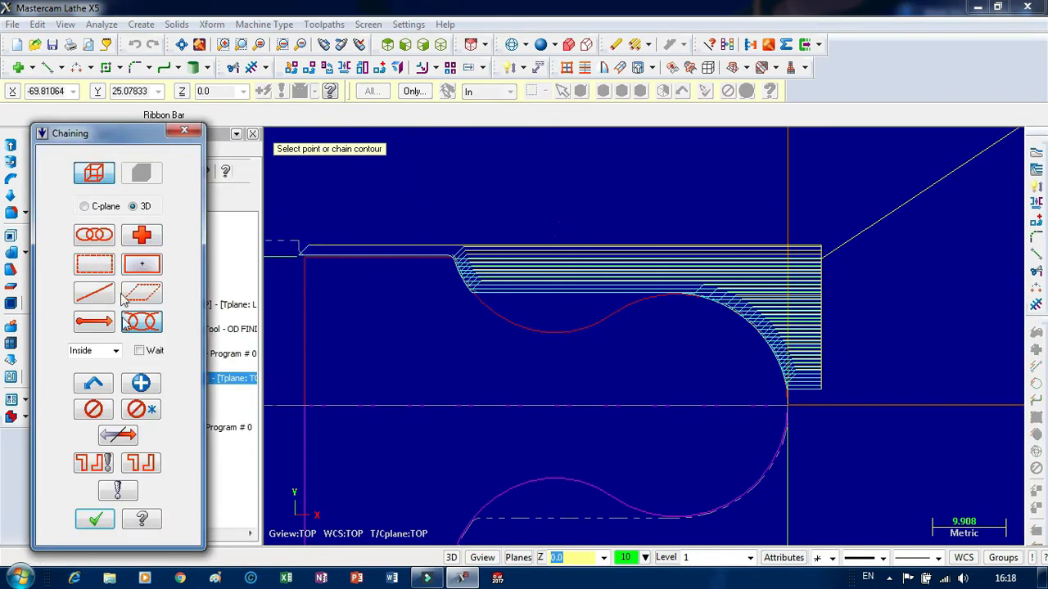
click(781, 389)
click(364, 262)
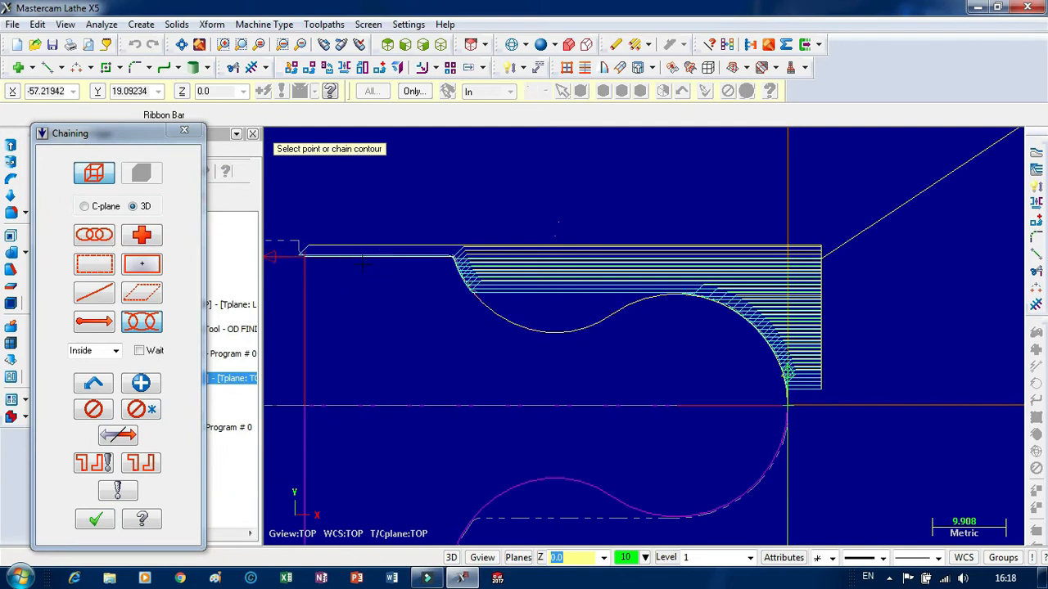
click(96, 518)
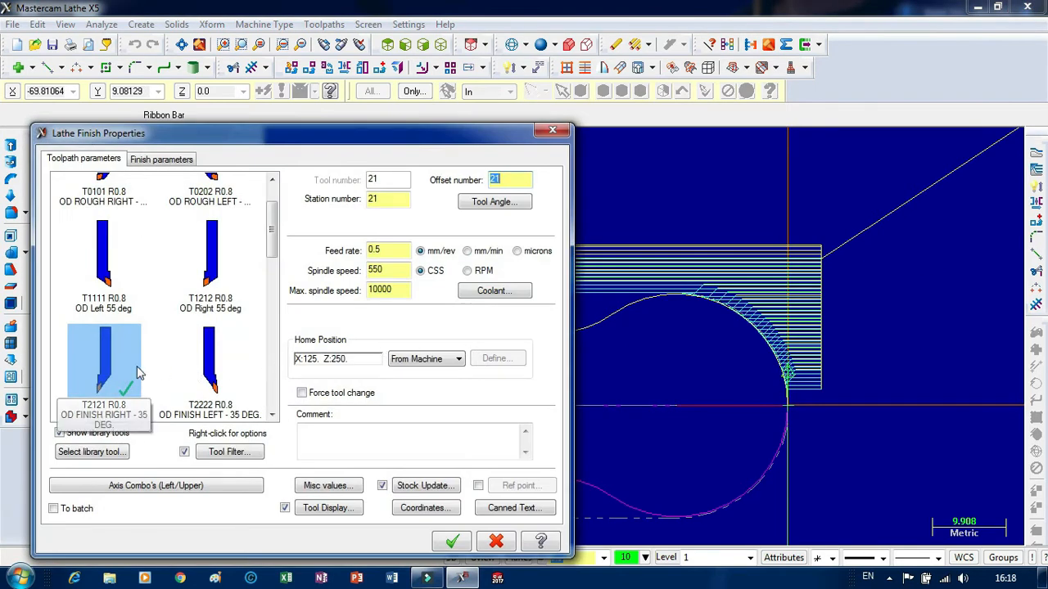
Set the finish toolpath's home position to user defined at X 50 and Z 50, and generate it with the default finish parameters.
click(448, 365)
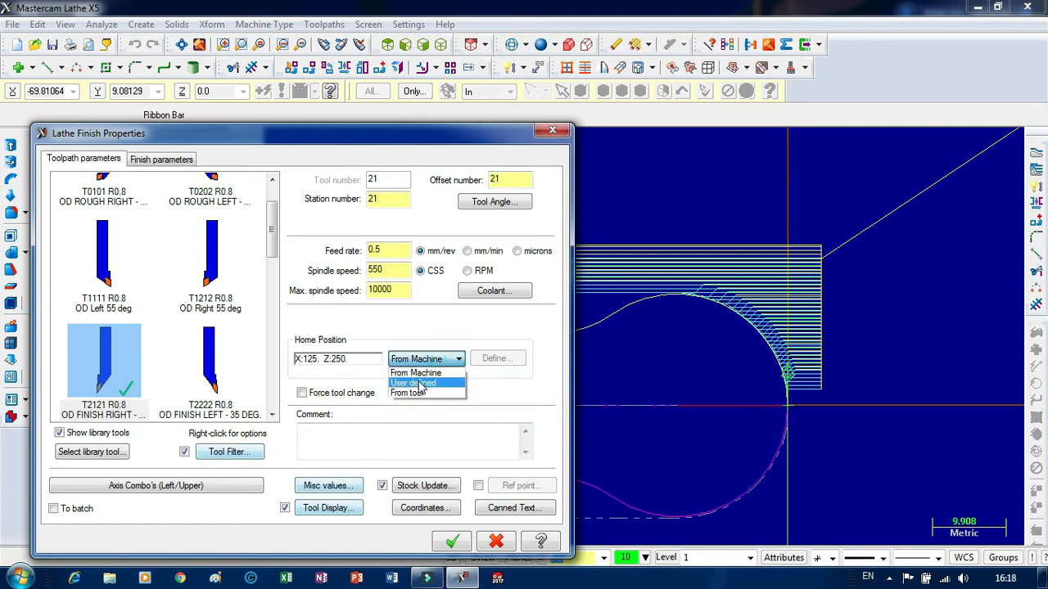
click(415, 375)
click(497, 359)
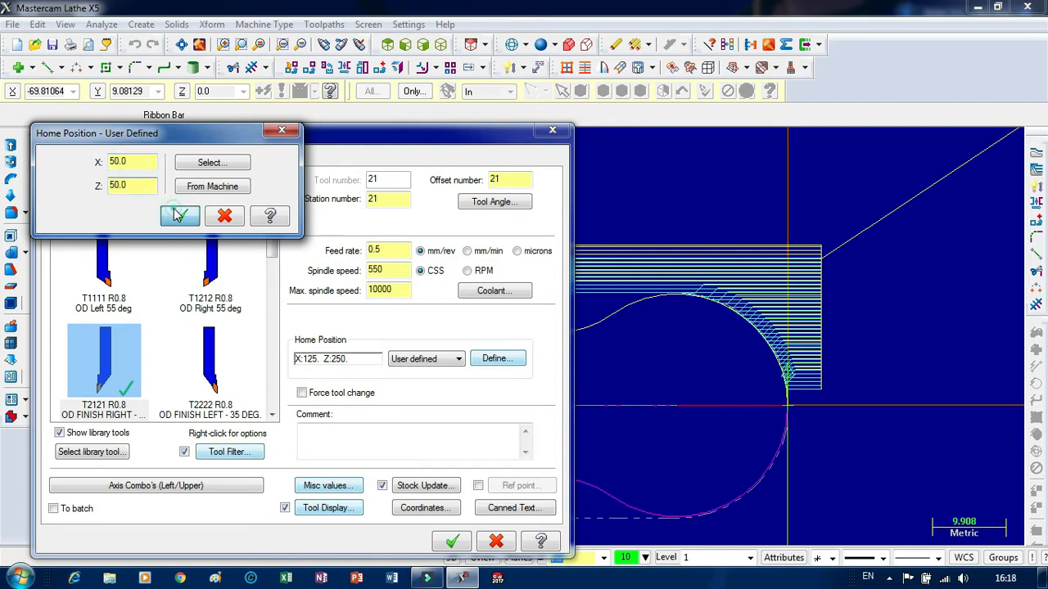
click(180, 215)
click(163, 160)
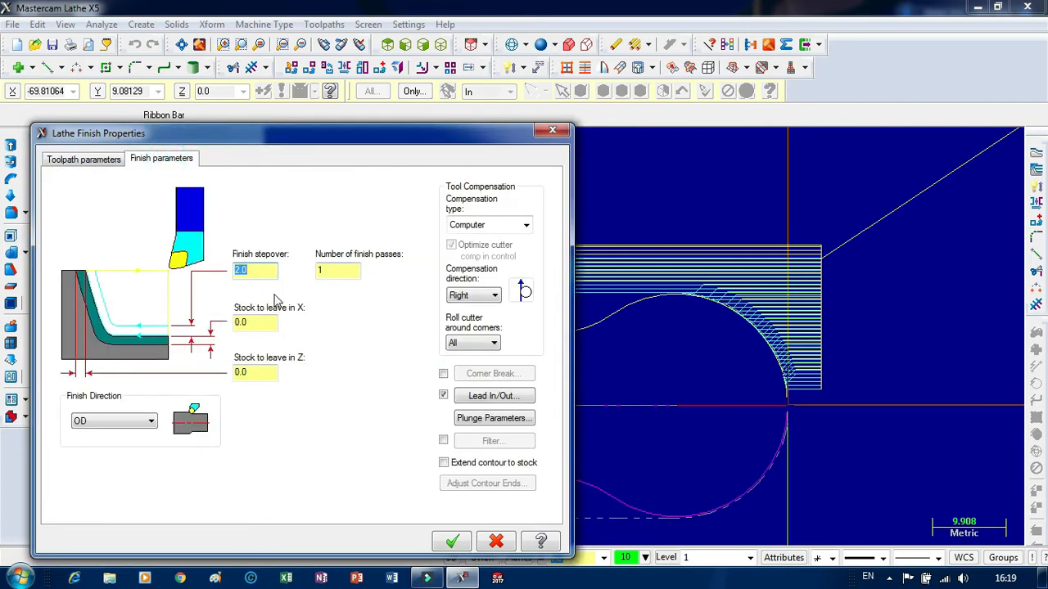
click(452, 543)
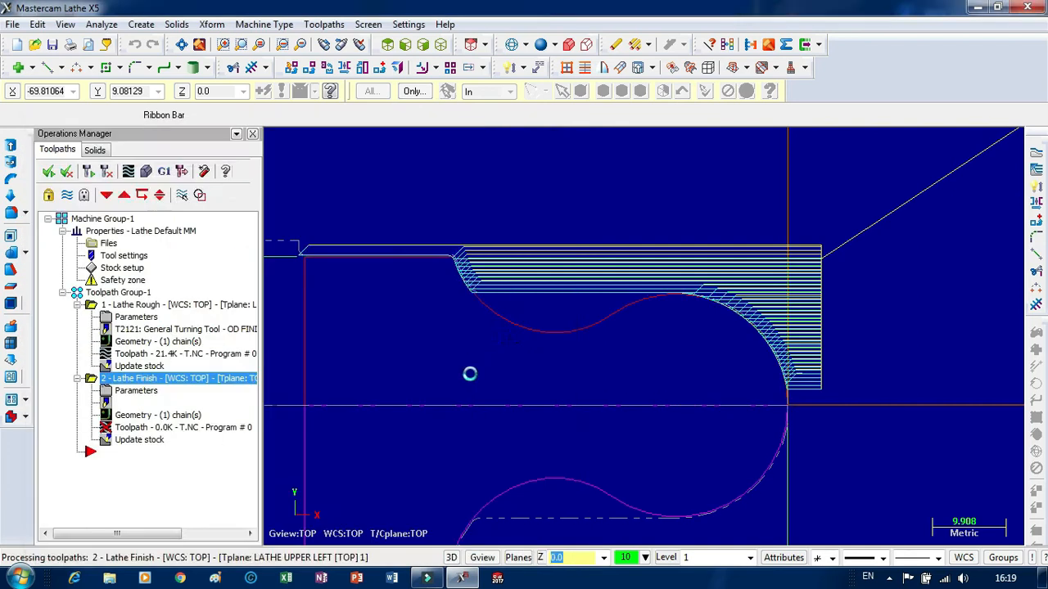
Backplot the rough and finish toolpaths together, adjusting the playback speed to examine the roughing passes along the arc and straight section.
scroll(817, 383, up, 2)
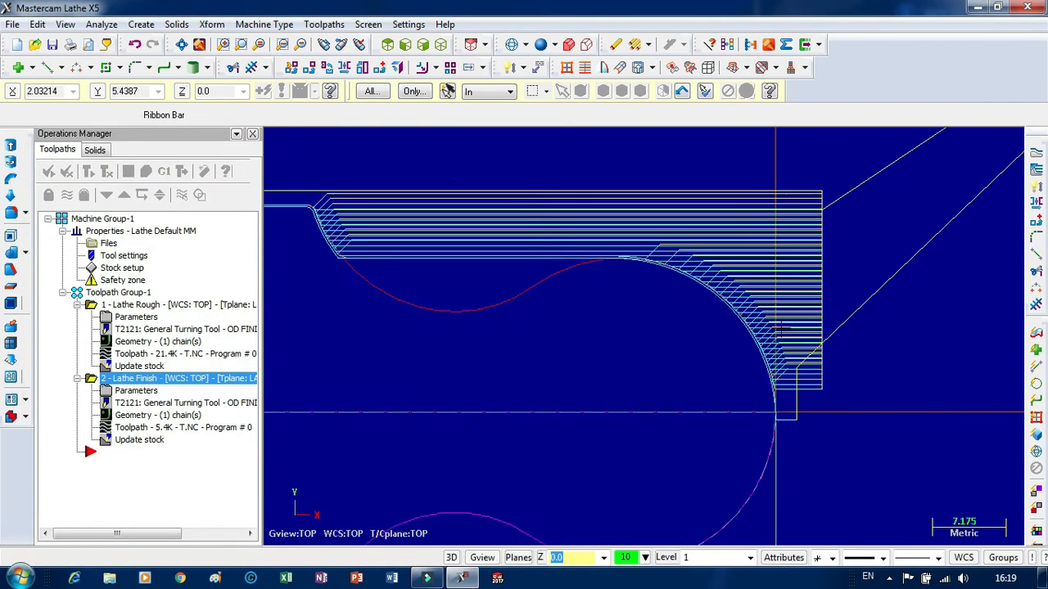
scroll(741, 307, down, 2)
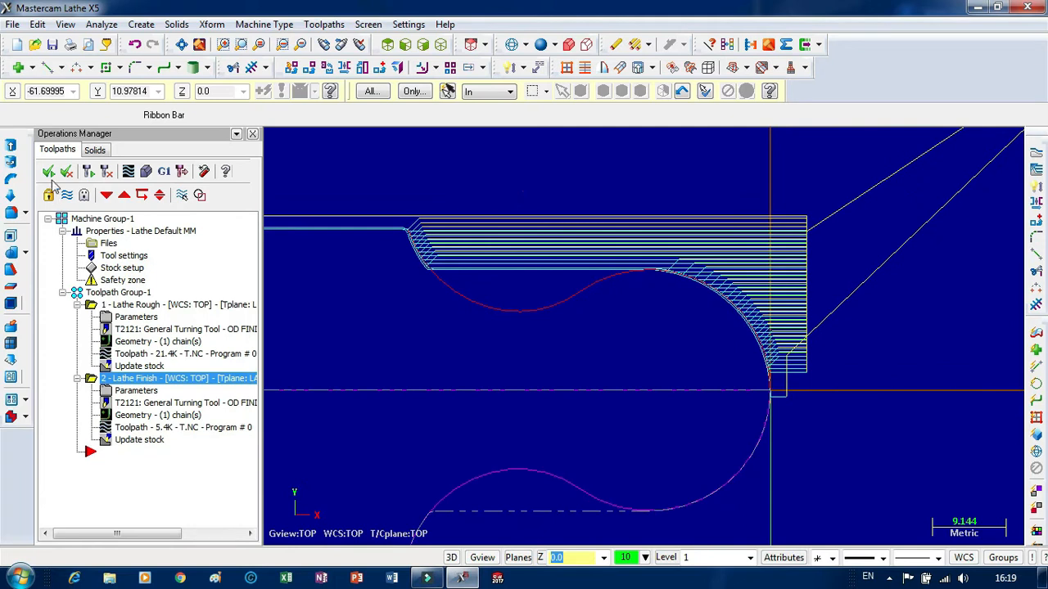
click(127, 172)
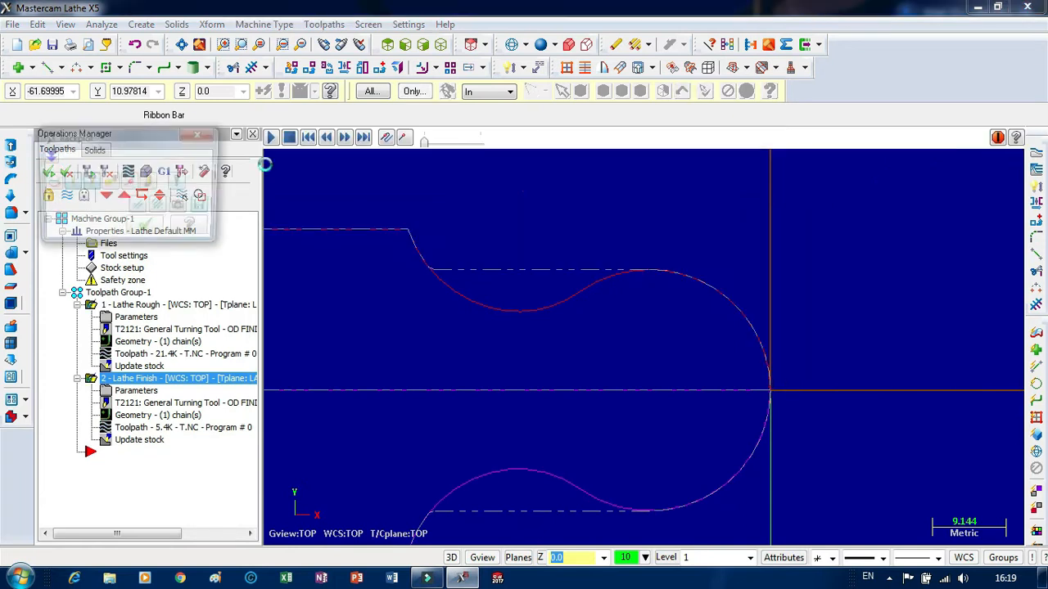
click(270, 139)
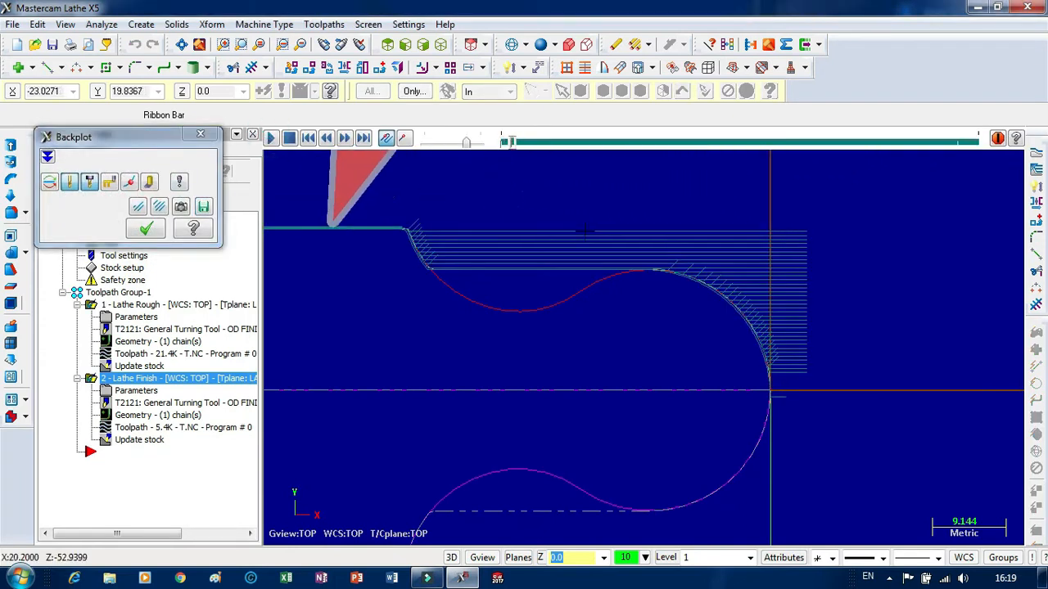
scroll(573, 245, up, 1)
drag(465, 142, 435, 146)
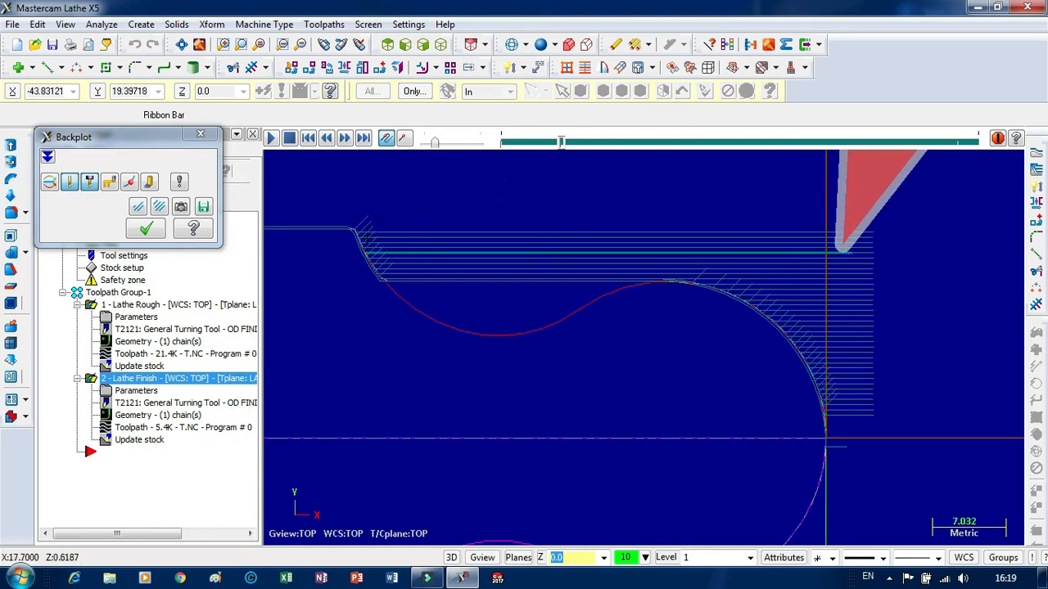
mouse_move(435, 144)
mouse_down()
mouse_move(465, 145)
mouse_move(448, 145)
mouse_up()
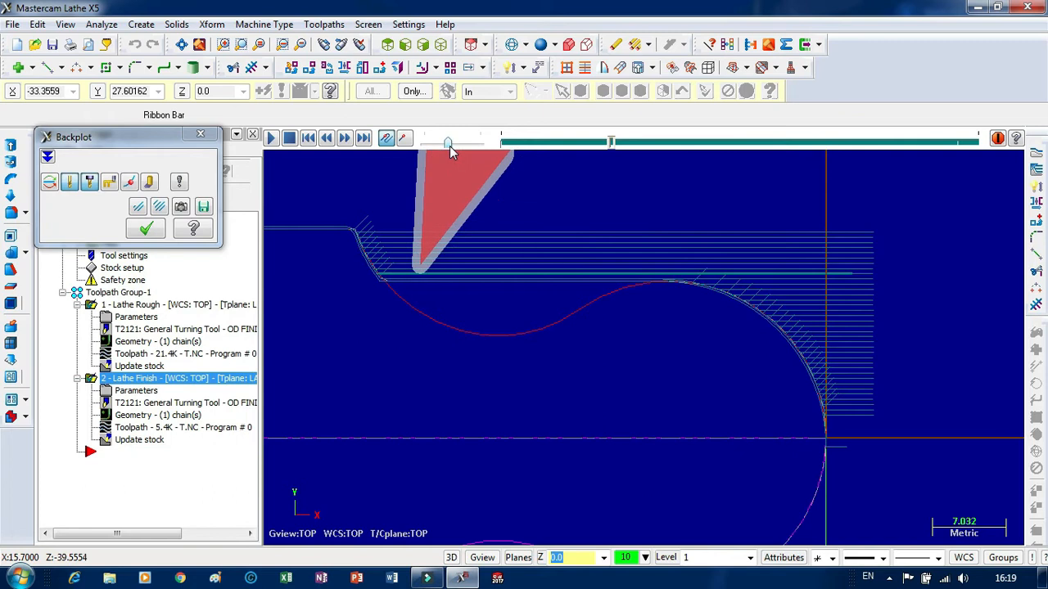
scroll(673, 271, up, 2)
scroll(697, 286, up, 5)
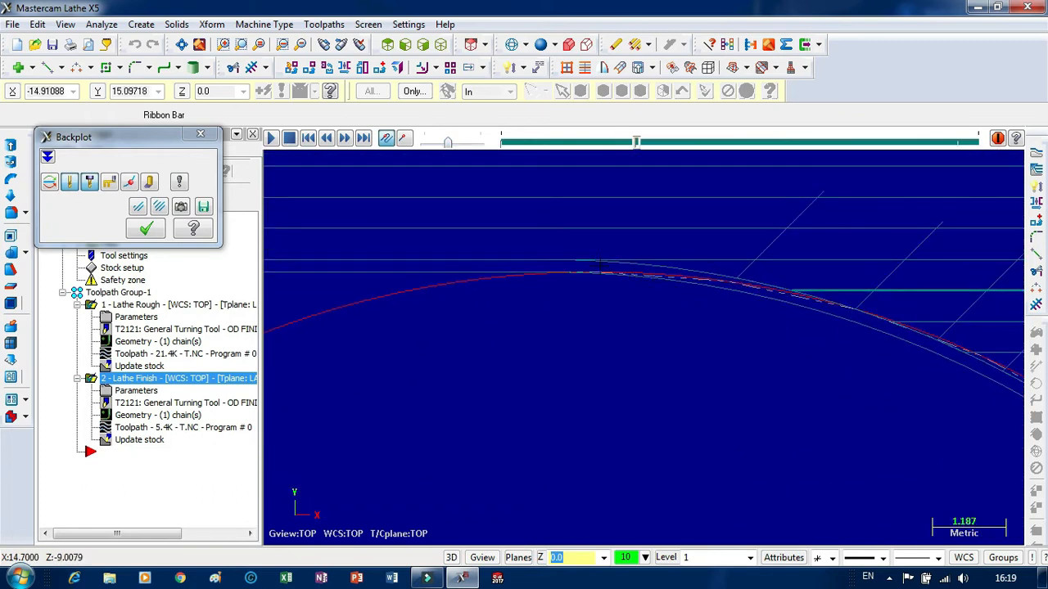
scroll(598, 274, down, 5)
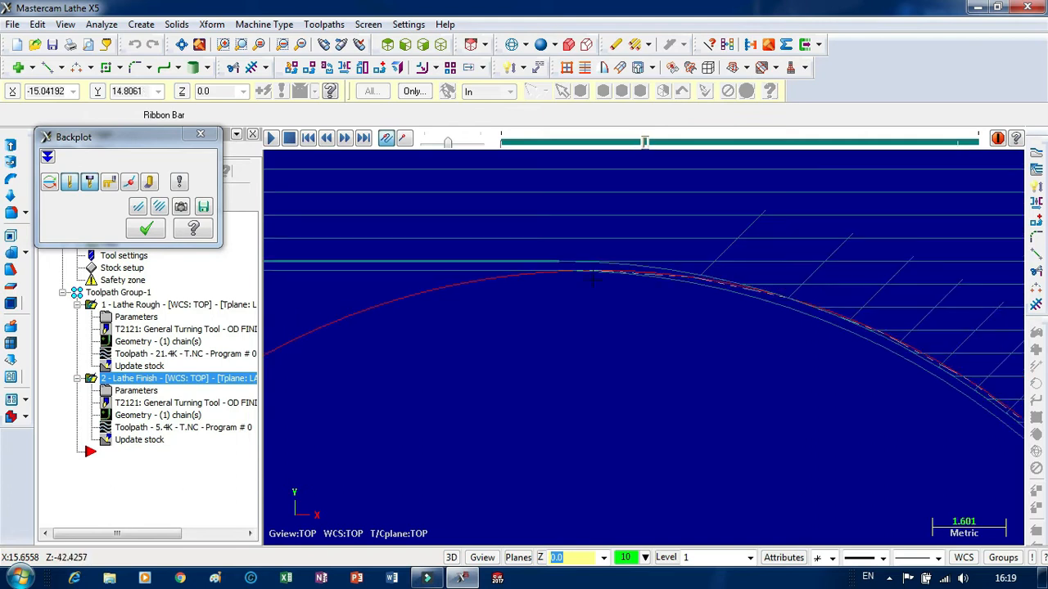
scroll(598, 275, down, 1)
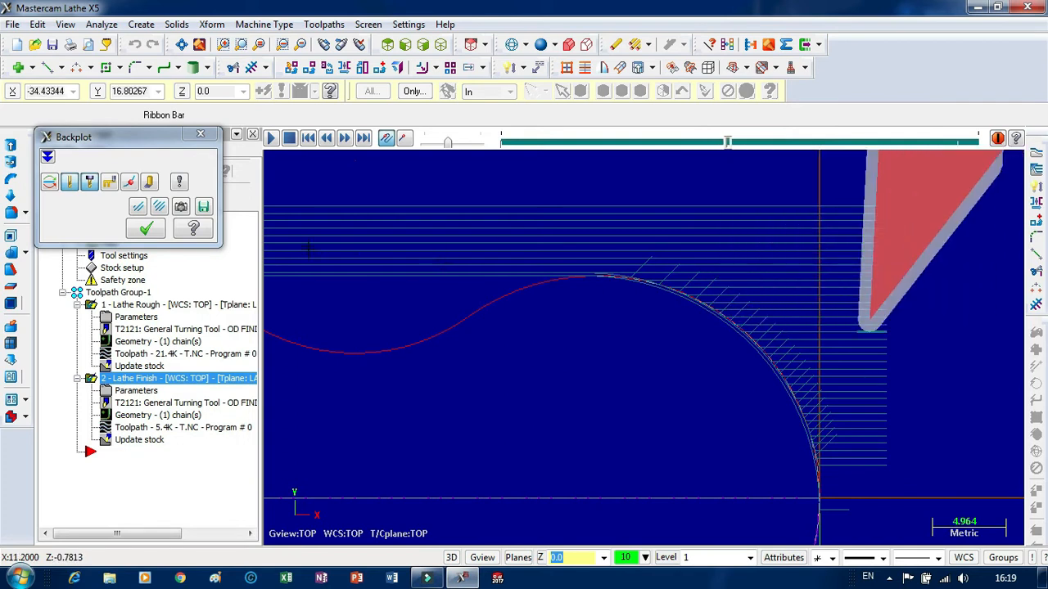
click(200, 134)
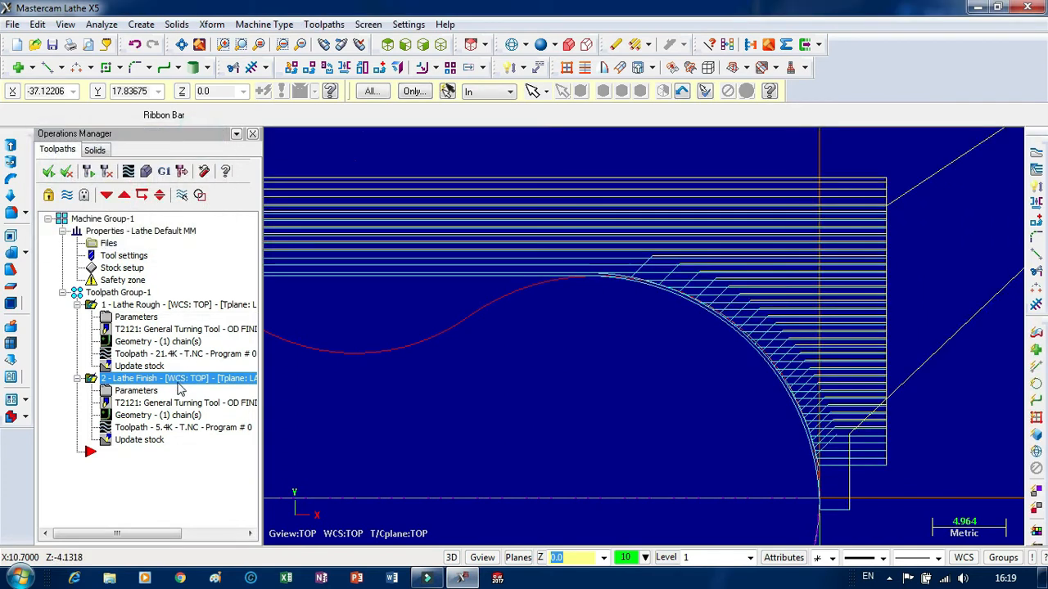
Backplot only the lathe finish toolpath at reduced speed and examine the tool's entry at the profile's origin.
click(119, 381)
click(129, 173)
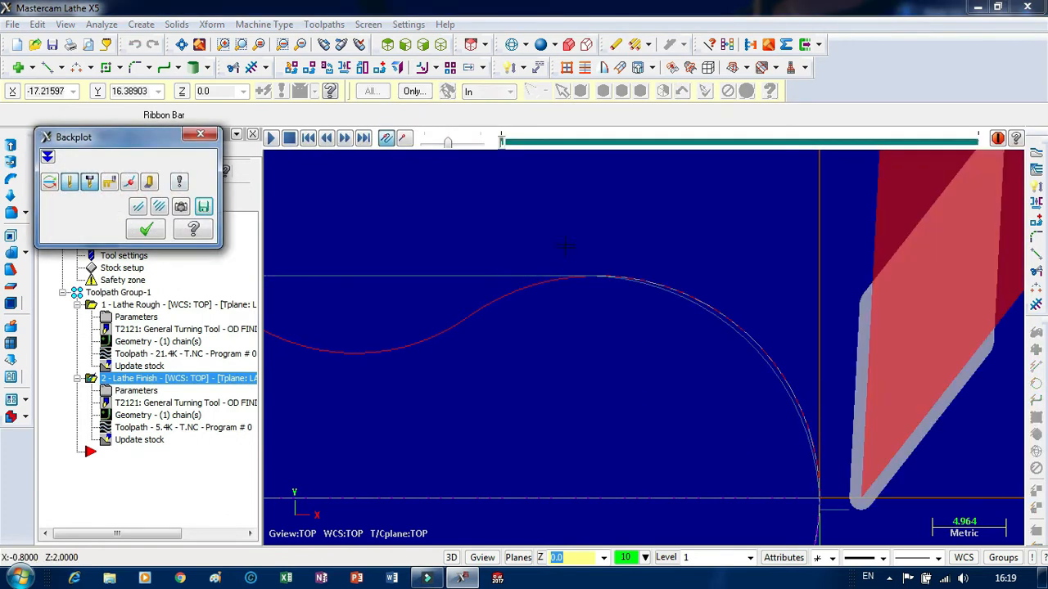
scroll(565, 245, down, 2)
scroll(783, 472, down, 1)
scroll(790, 479, up, 11)
scroll(810, 459, up, 1)
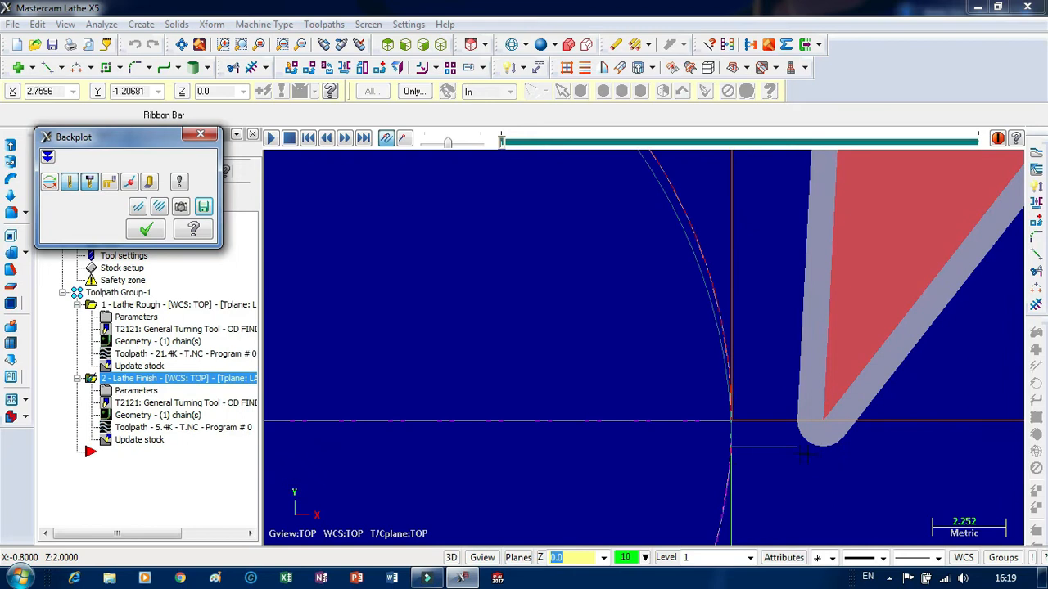
click(272, 138)
drag(447, 143, 429, 144)
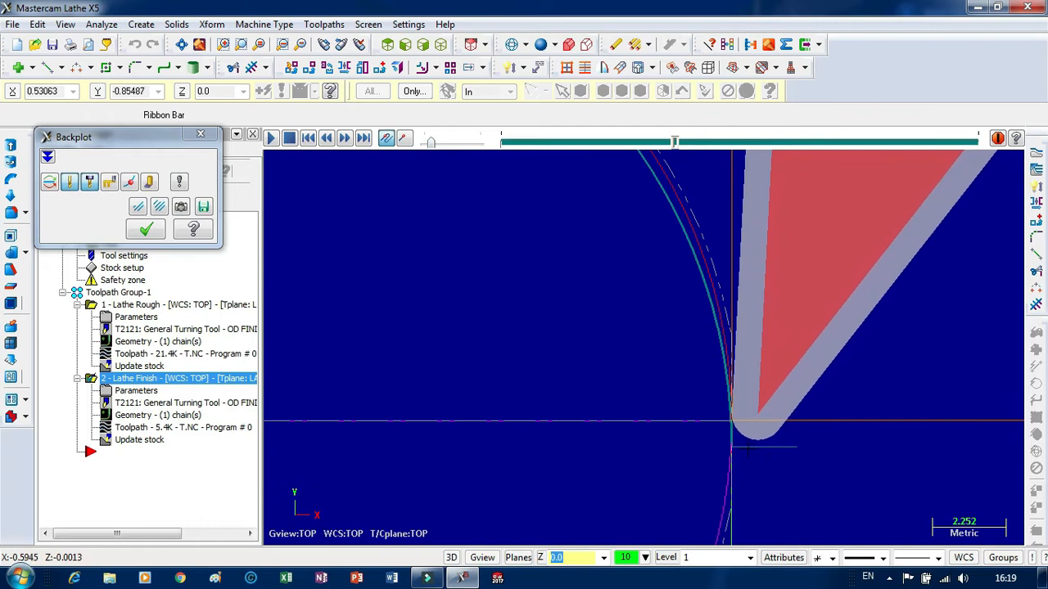
scroll(739, 427, down, 3)
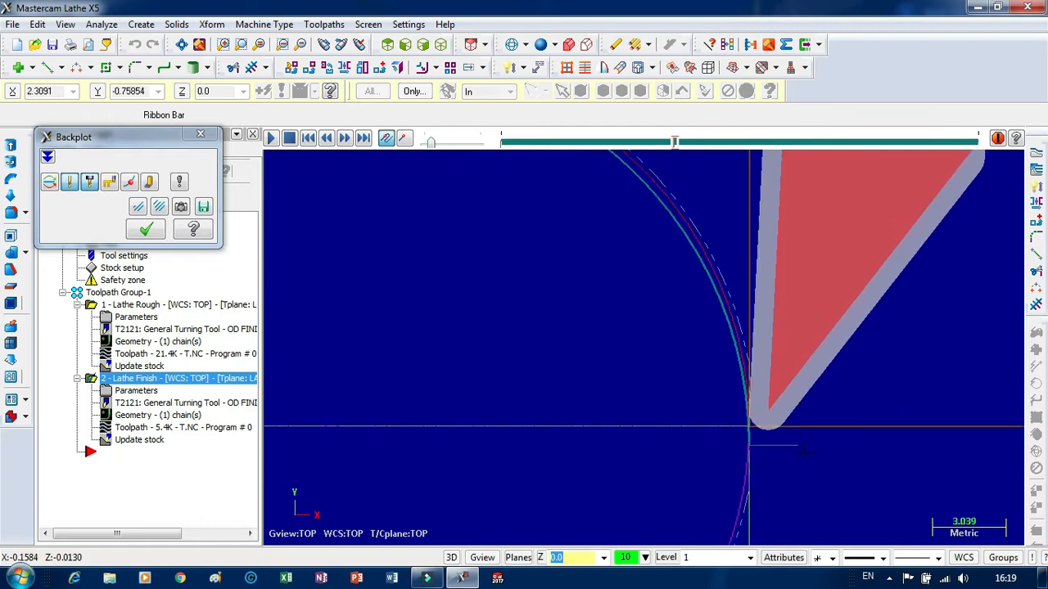
scroll(757, 429, down, 2)
Raise the backplot speed, follow the finish pass over the arc to the upper horizontal line, and close the backplot.
click(435, 144)
mouse_move(435, 144)
mouse_down()
mouse_move(467, 147)
mouse_move(448, 151)
mouse_up()
scroll(818, 316, down, 1)
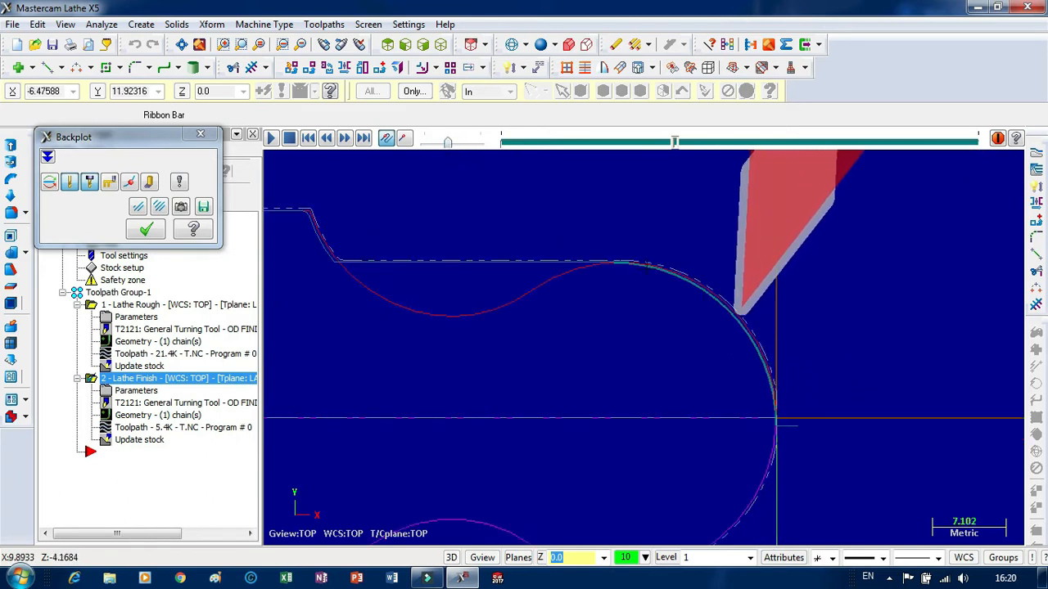
scroll(639, 253, up, 2)
scroll(639, 253, up, 4)
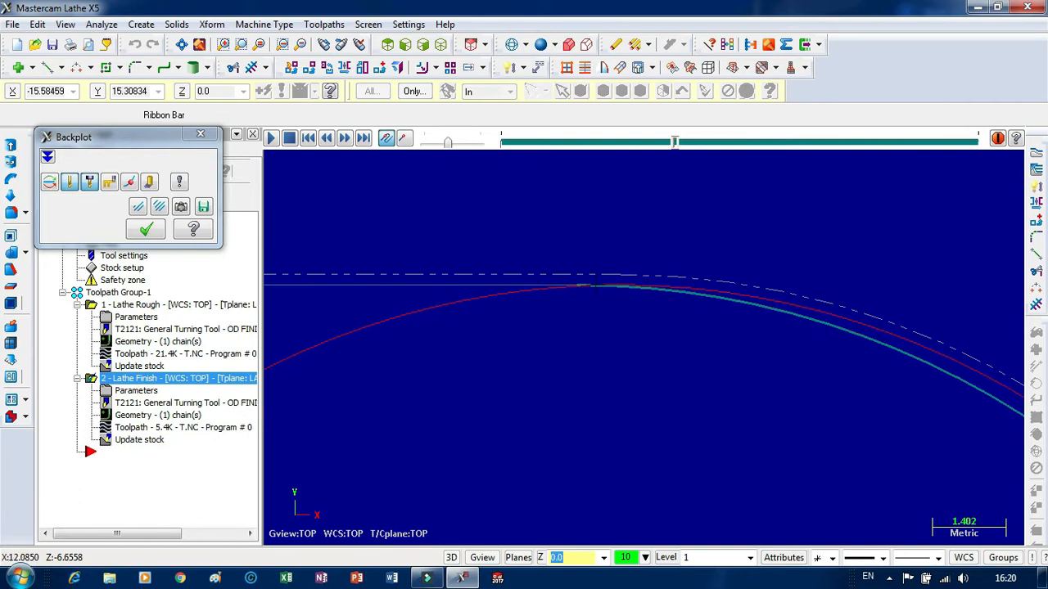
scroll(594, 301, down, 1)
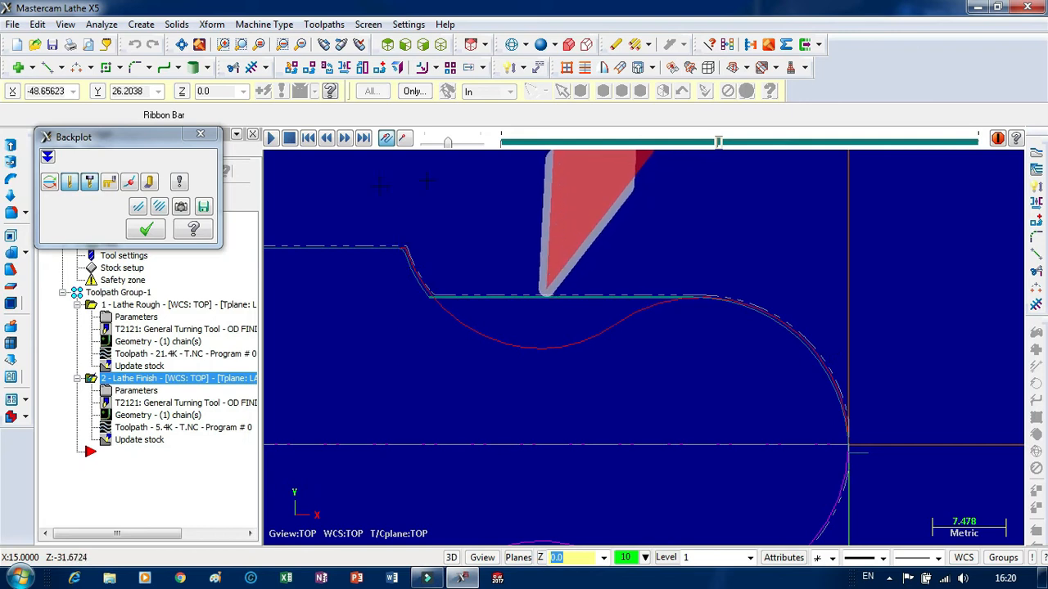
drag(449, 144, 469, 145)
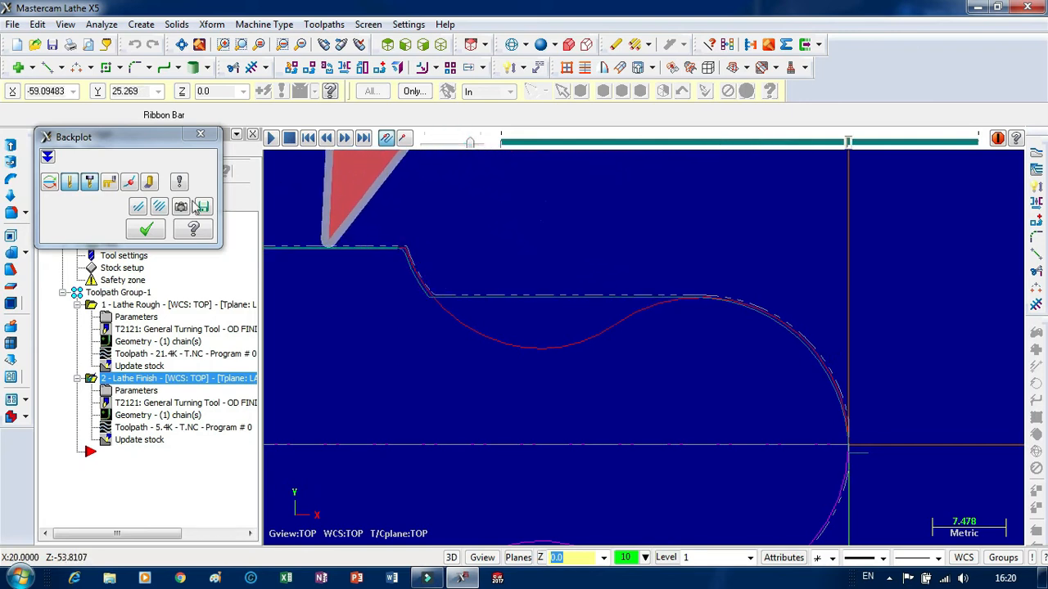
click(148, 230)
right_click(117, 455)
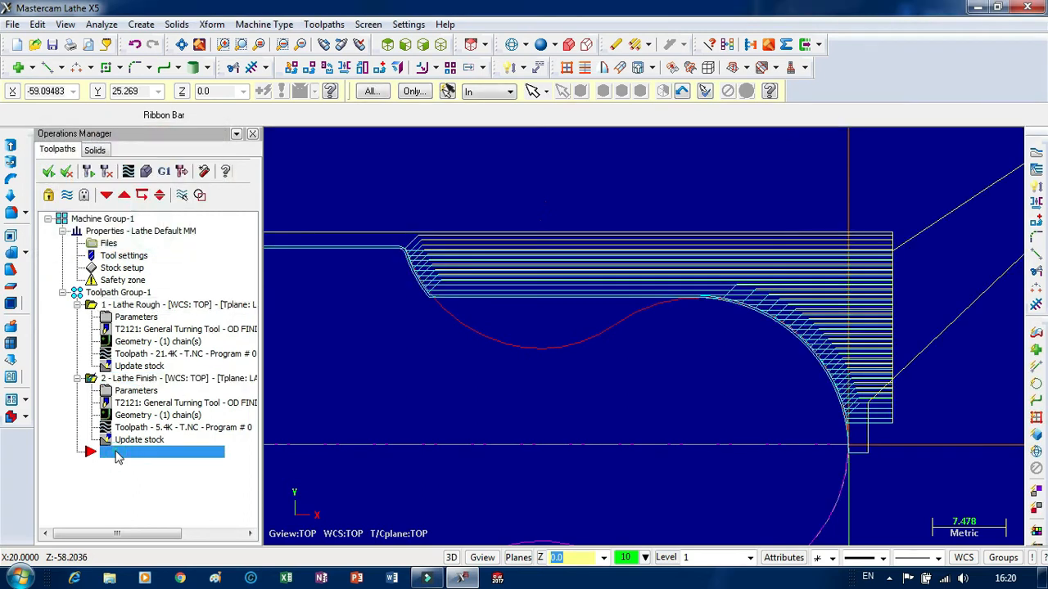
mouse_move(190, 125)
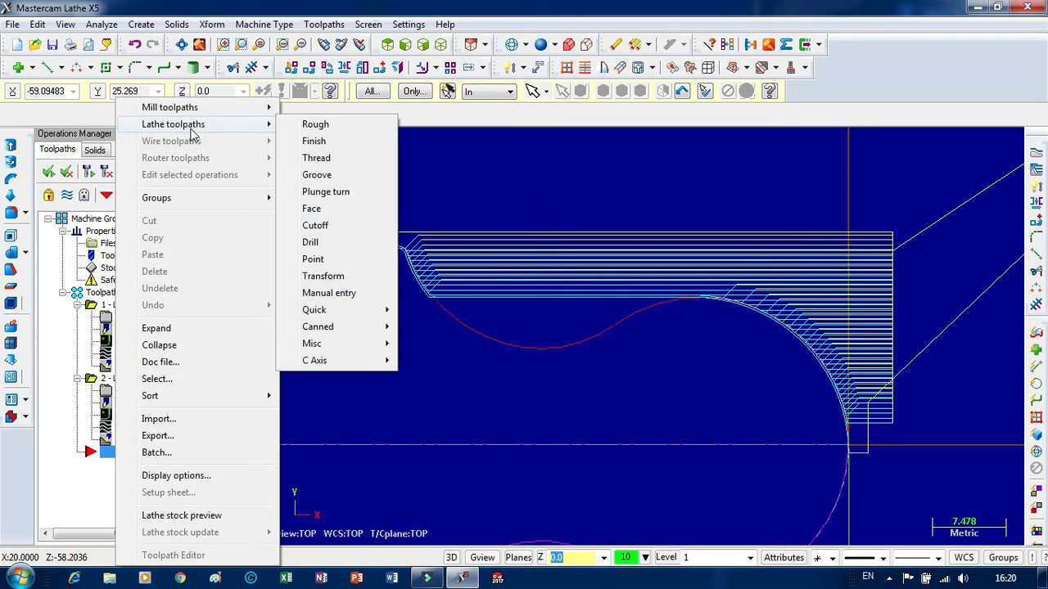
mouse_move(343, 328)
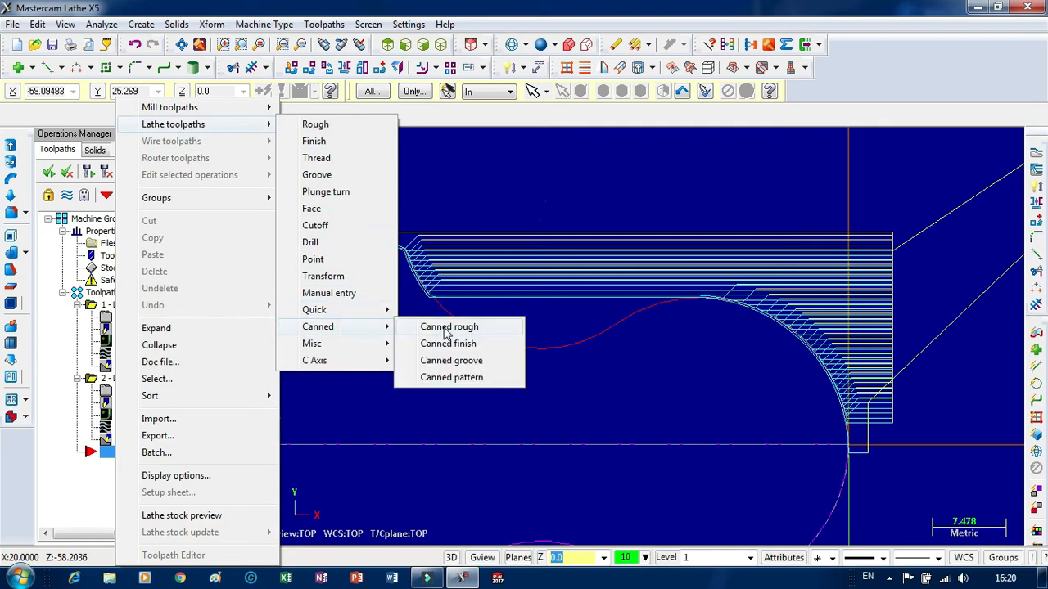
click(447, 329)
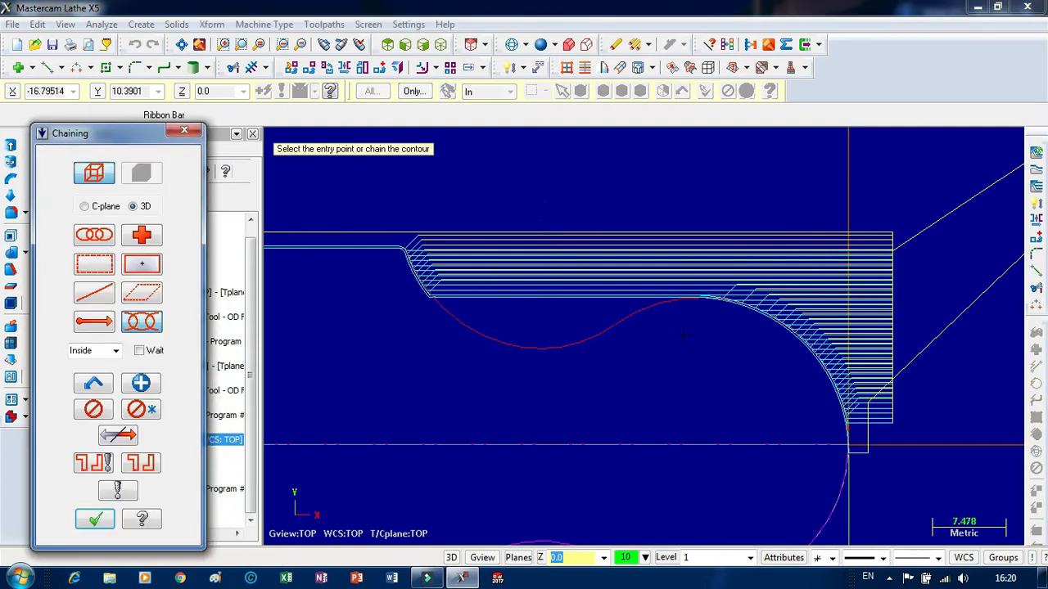
click(681, 302)
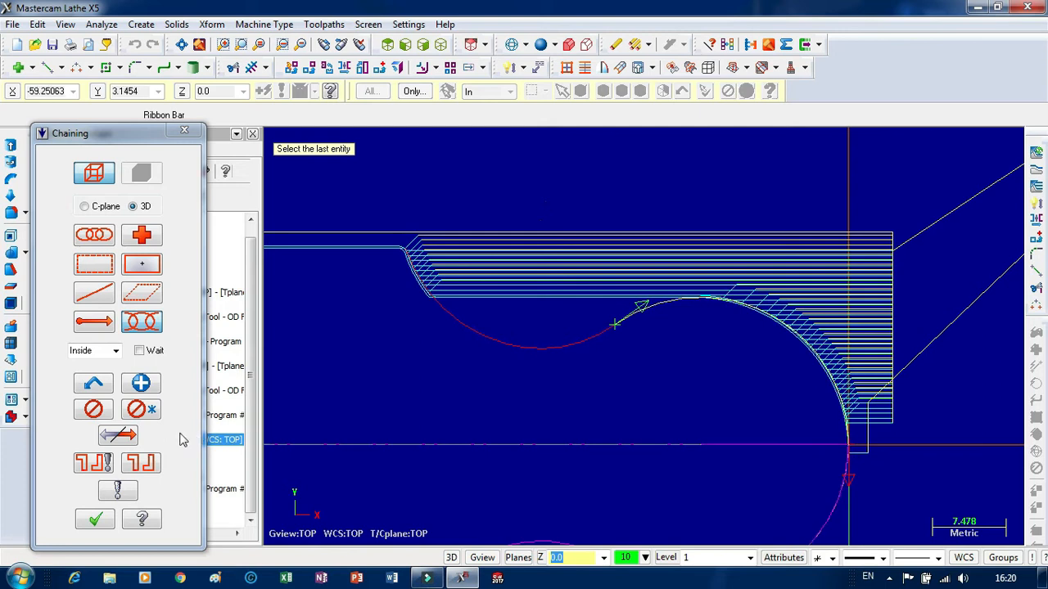
click(131, 440)
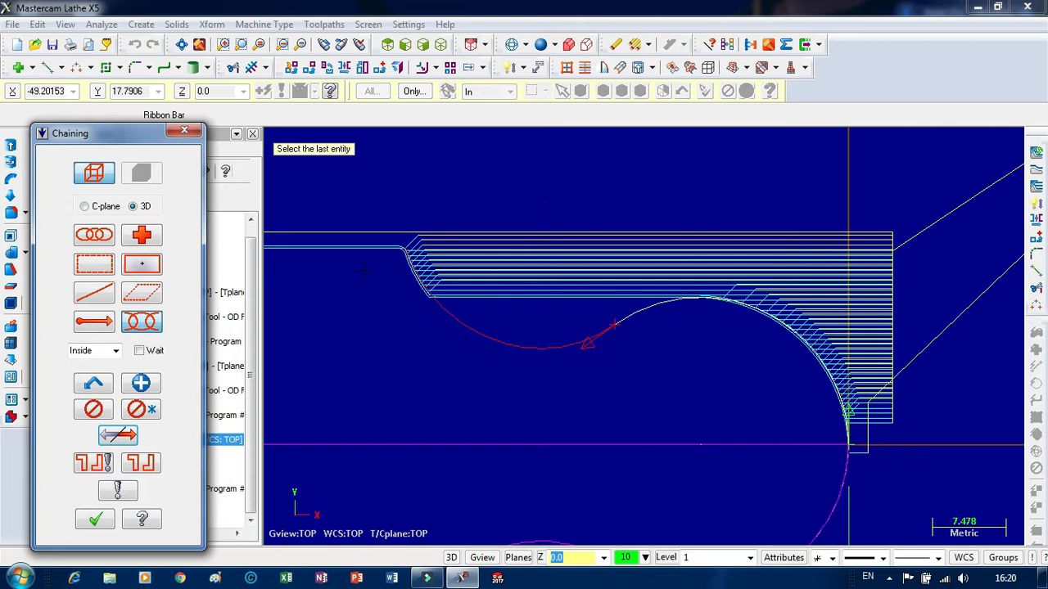
click(183, 132)
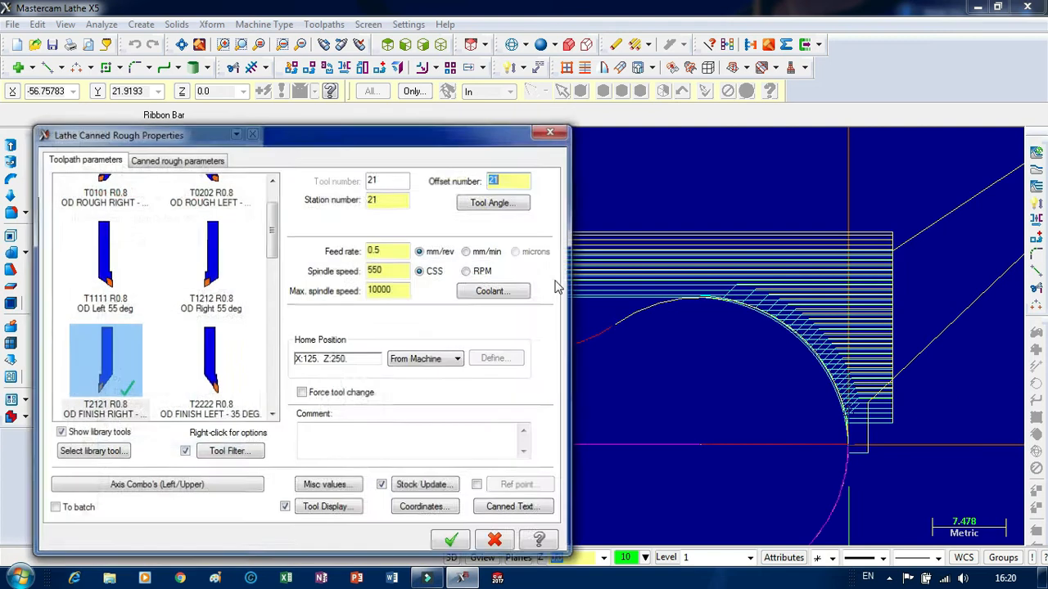
click(552, 130)
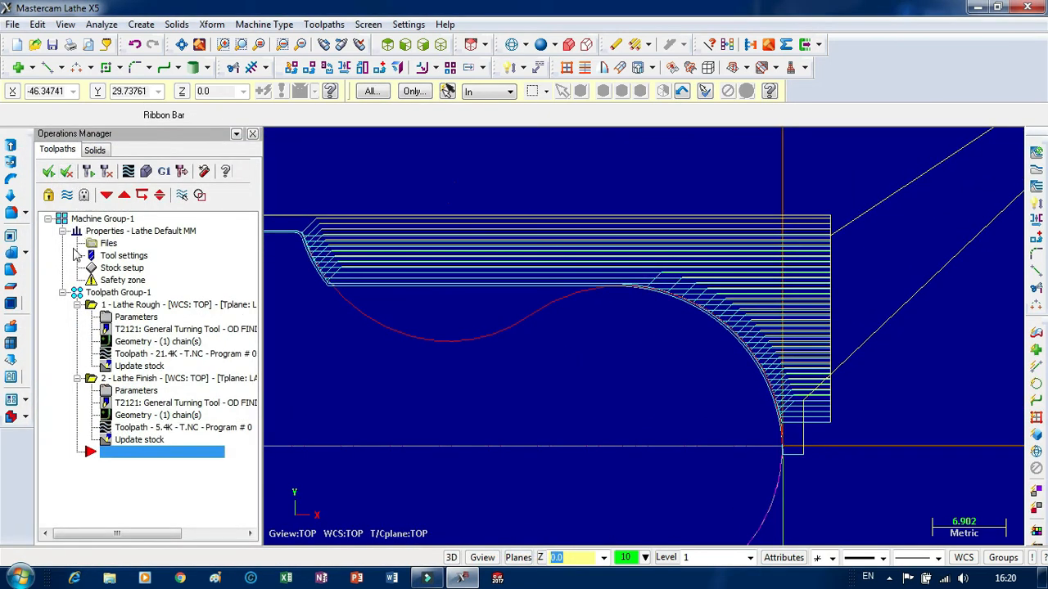
Hide the display of all toolpaths and draw a vertical line about 20 mm long from the centreline up through the large arc's crest.
click(48, 173)
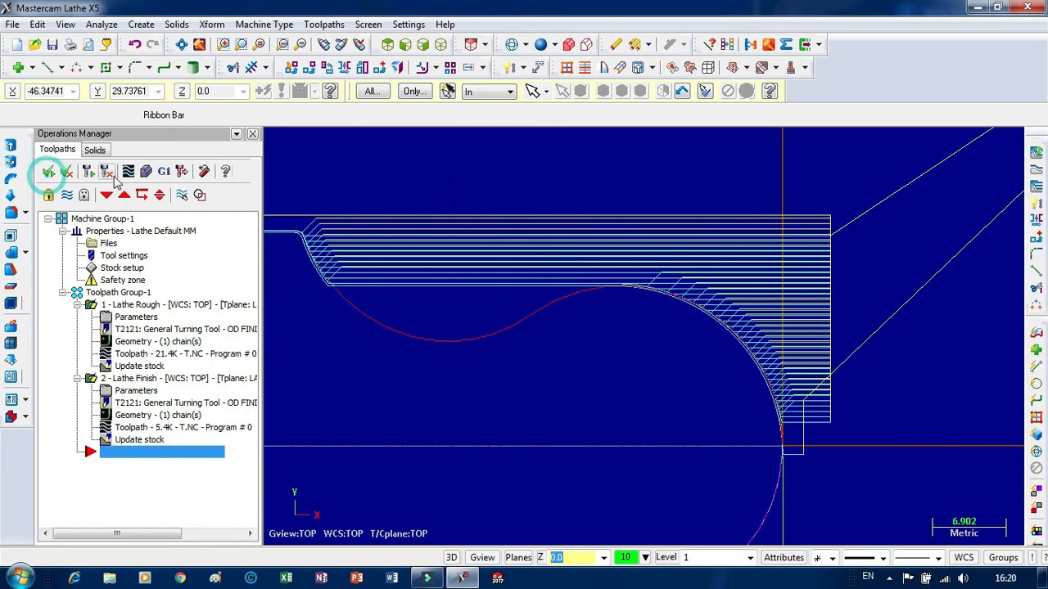
click(67, 196)
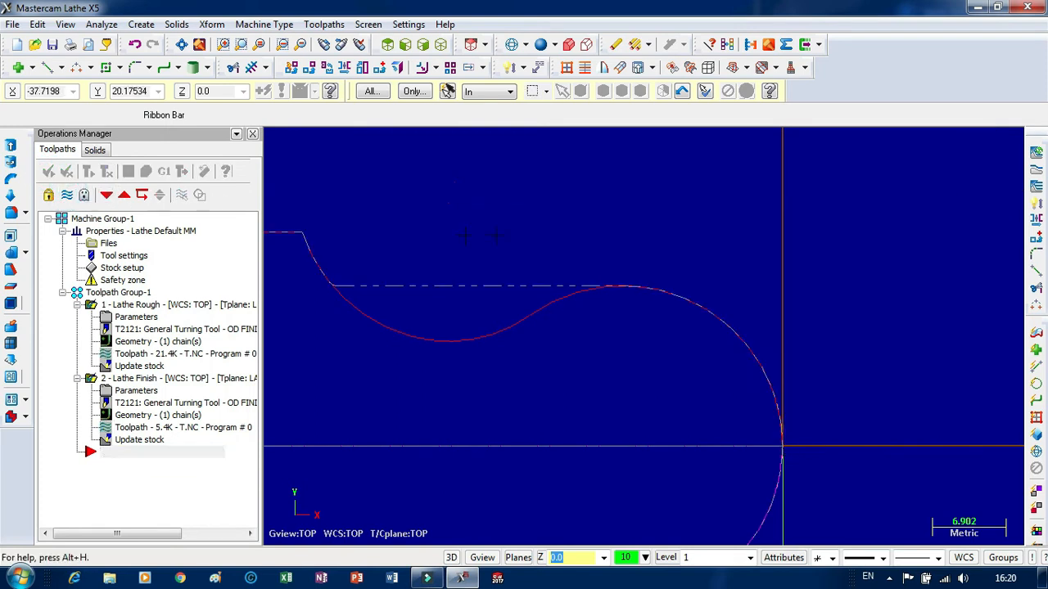
click(47, 68)
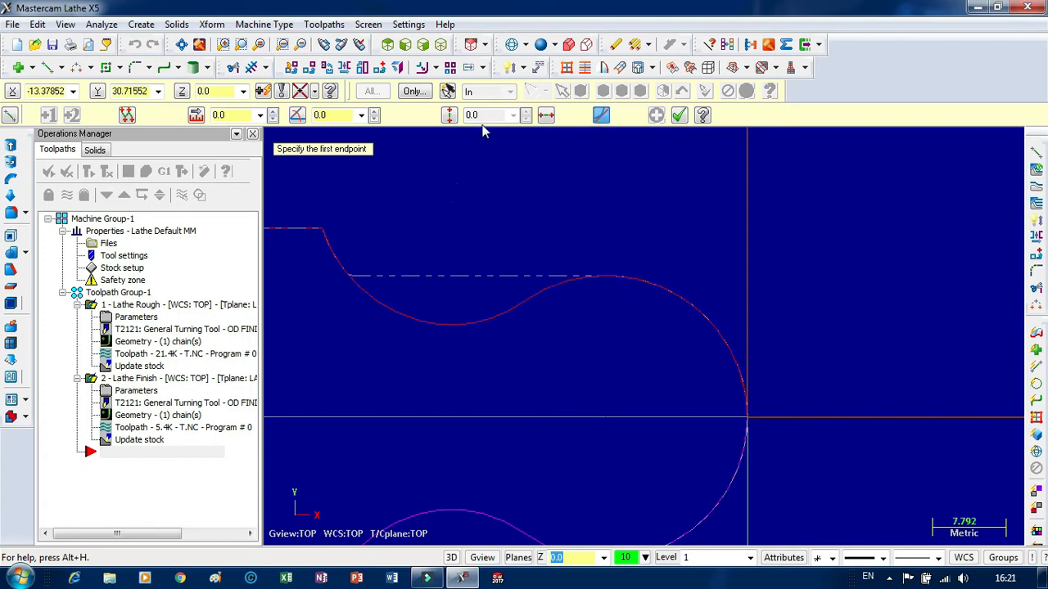
click(609, 419)
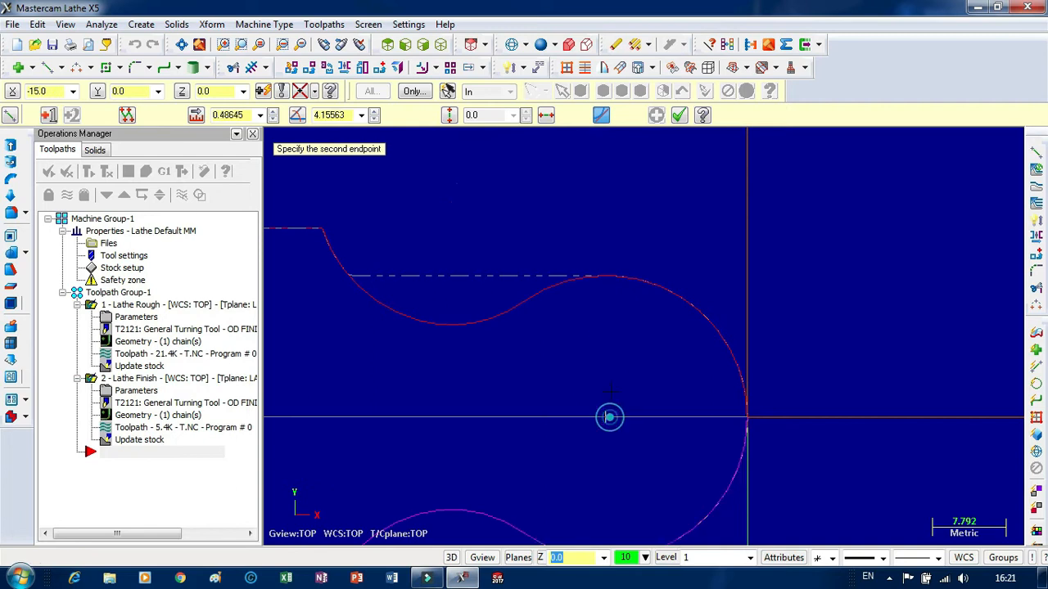
click(602, 231)
click(679, 117)
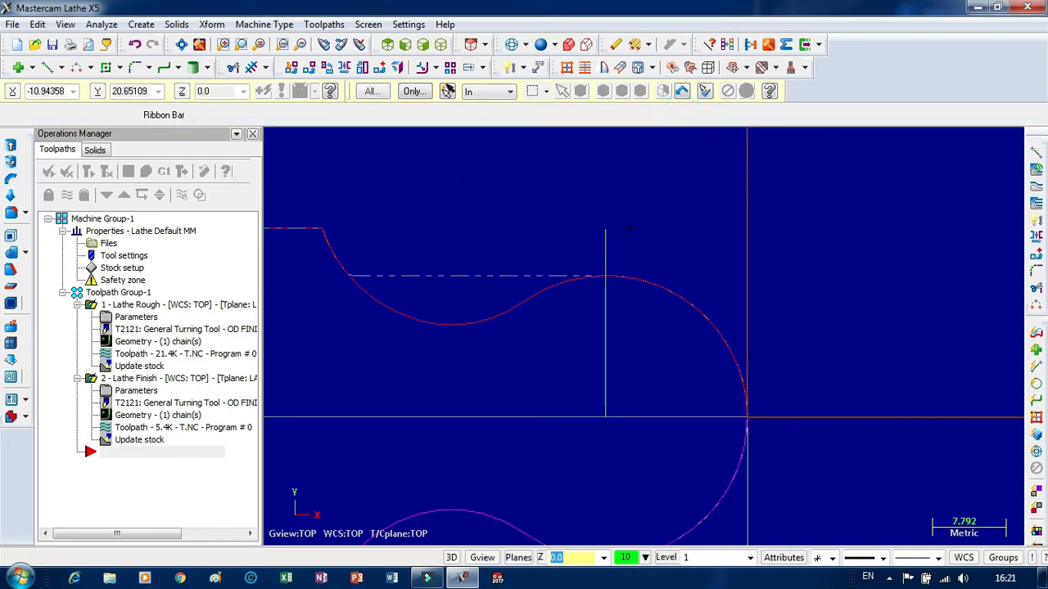
Break the large arc and the vertical line at their intersection.
scroll(630, 230, up, 1)
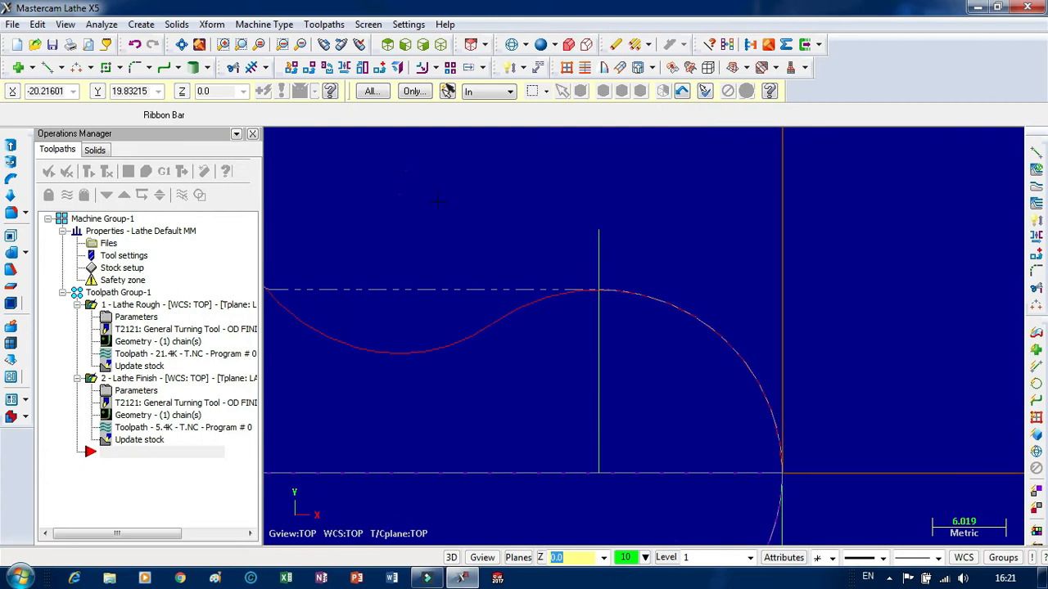
click(252, 69)
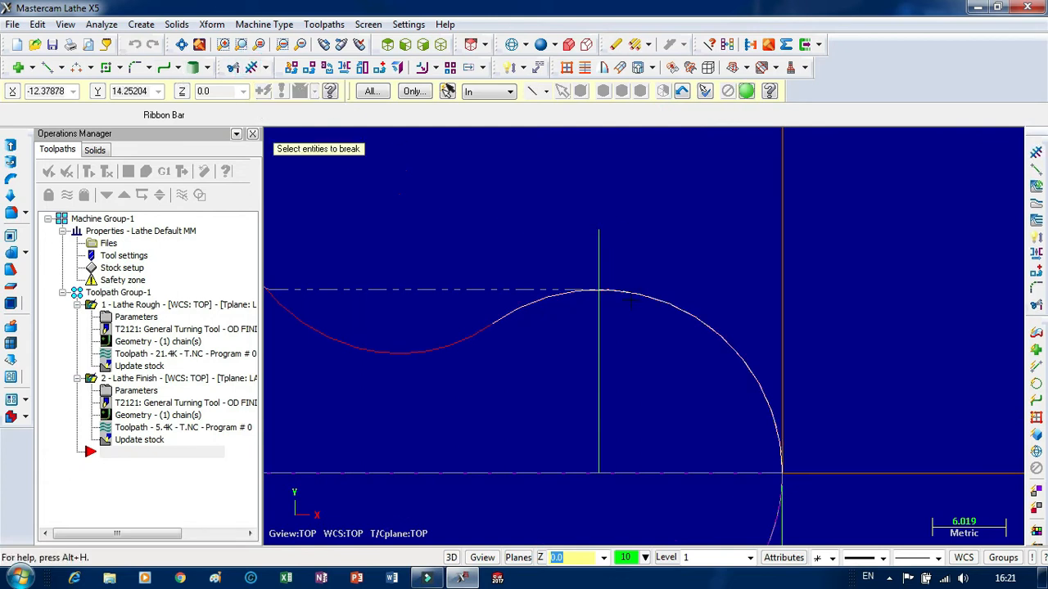
click(607, 325)
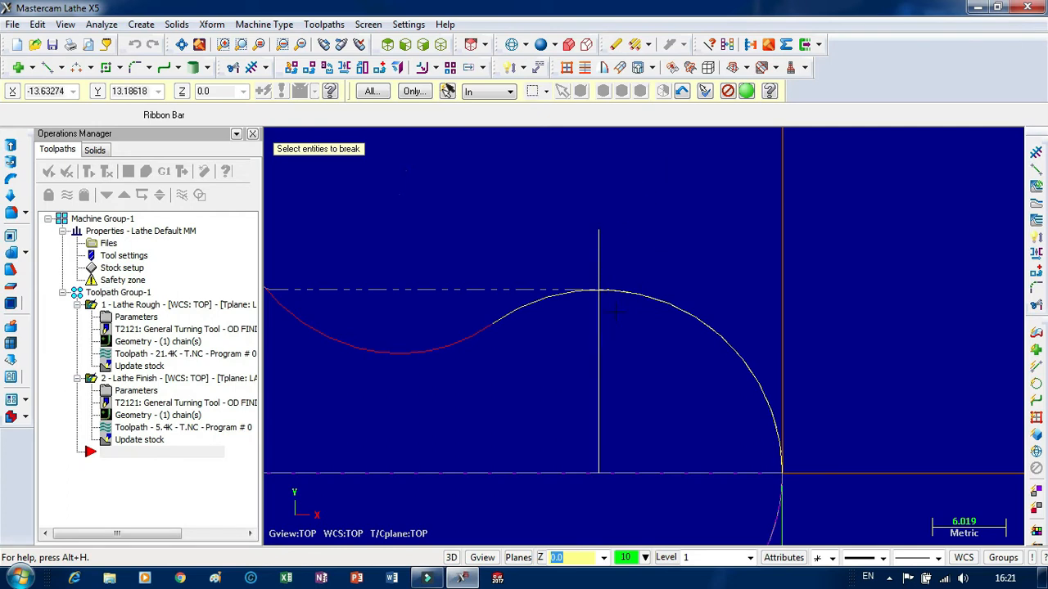
key(Return)
click(587, 325)
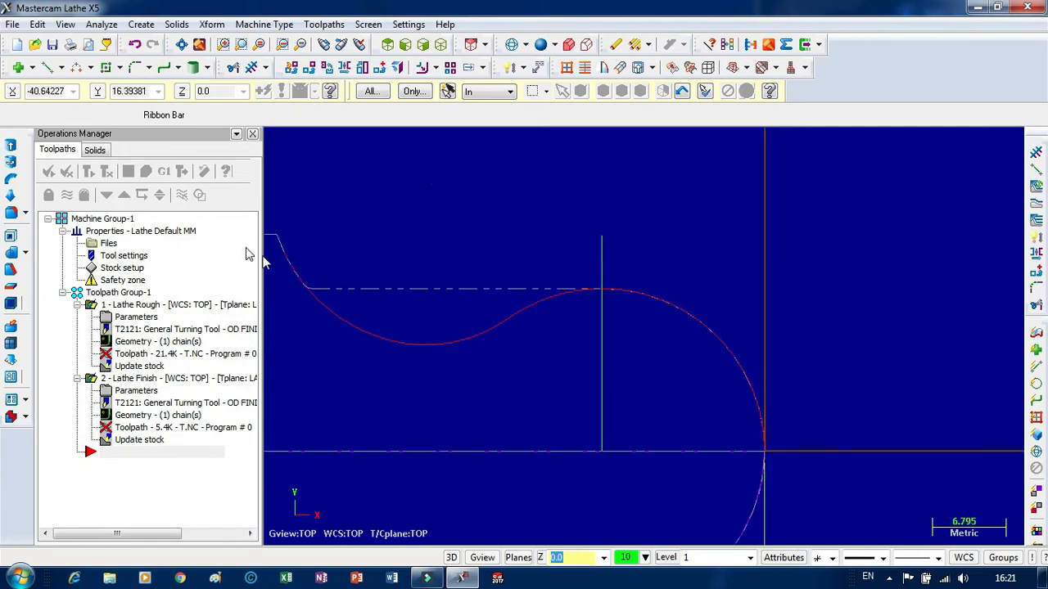
Try to regenerate the outdated rough and finish toolpaths.
click(88, 171)
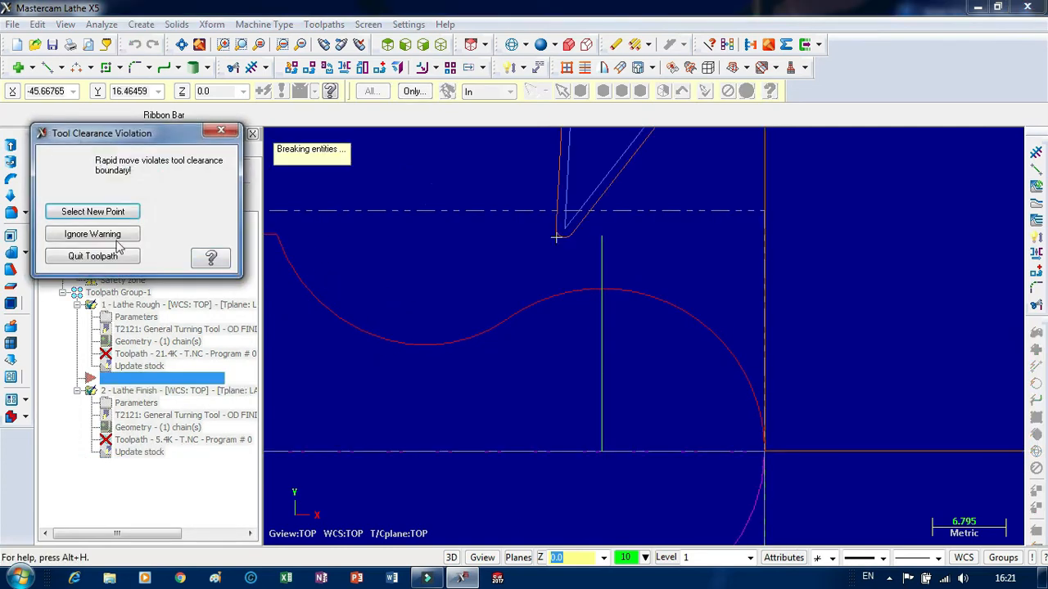
click(217, 133)
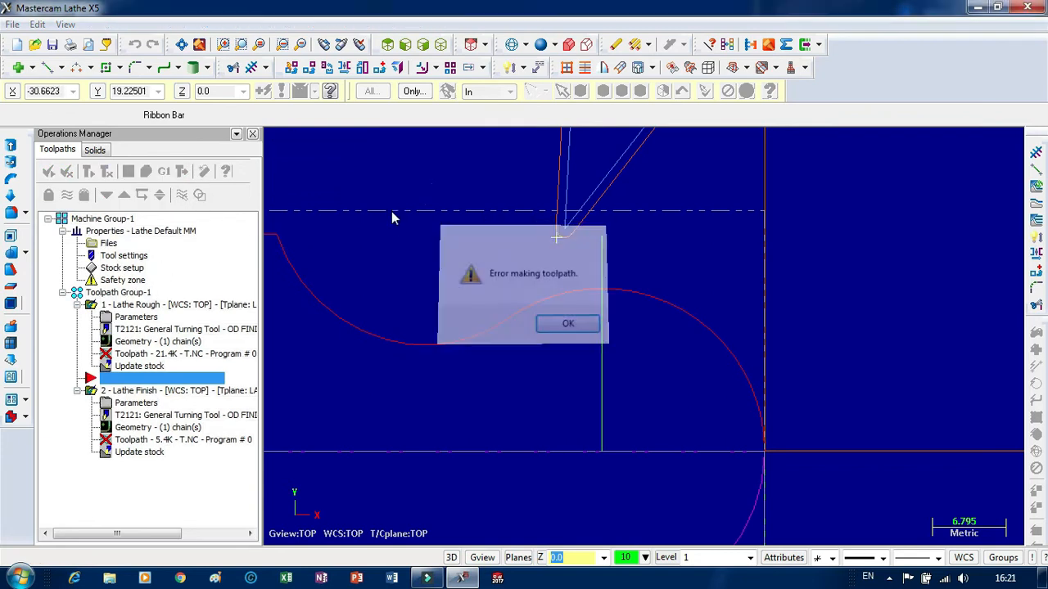
click(564, 320)
click(603, 327)
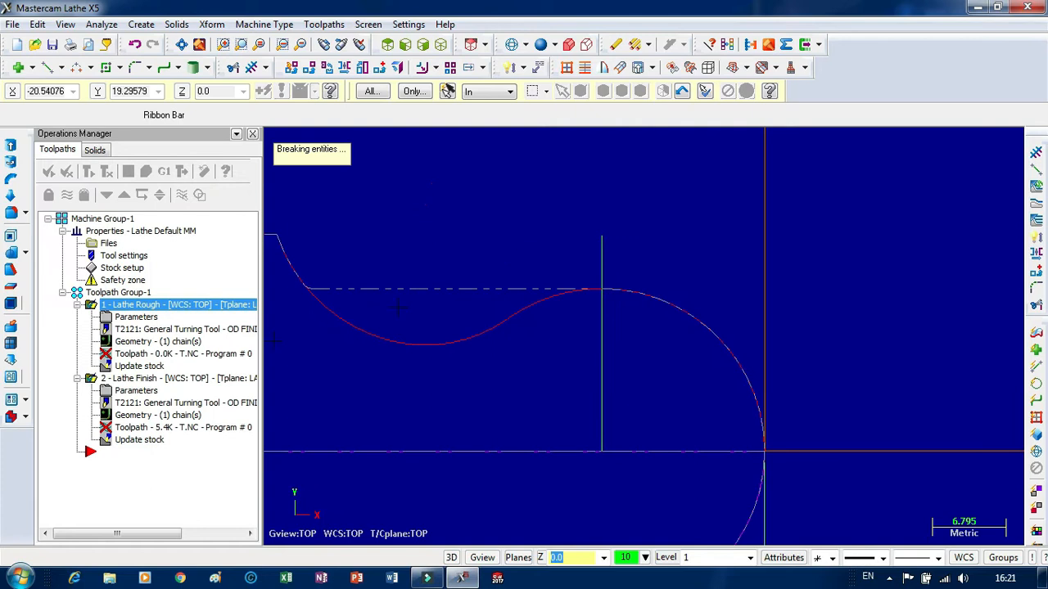
Rechain the Lathe Rough geometry as a partial chain from the origin, over the arcs, to the upper horizontal line.
click(141, 342)
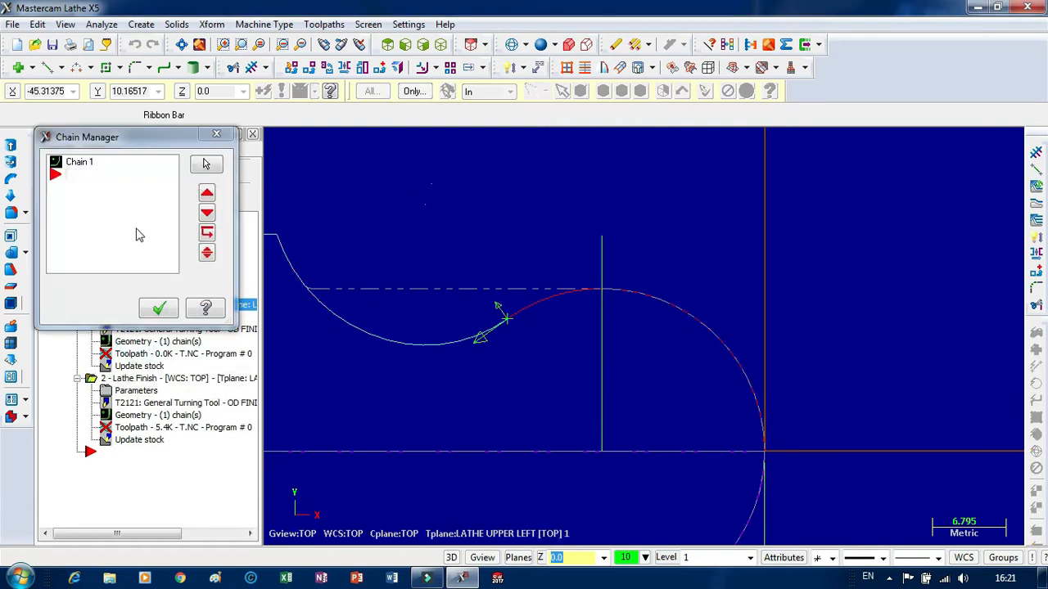
right_click(110, 186)
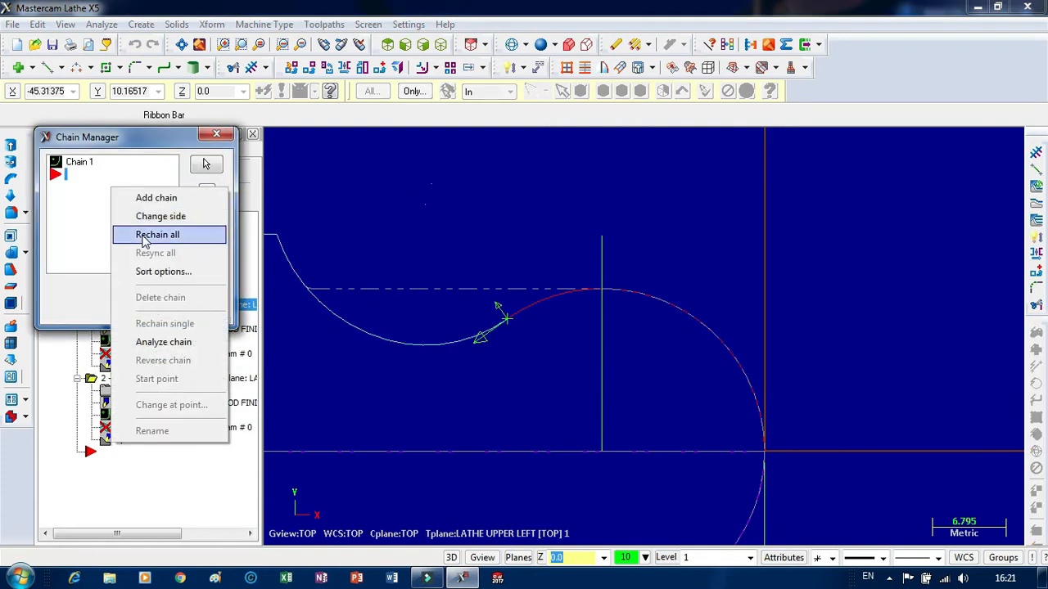
click(144, 234)
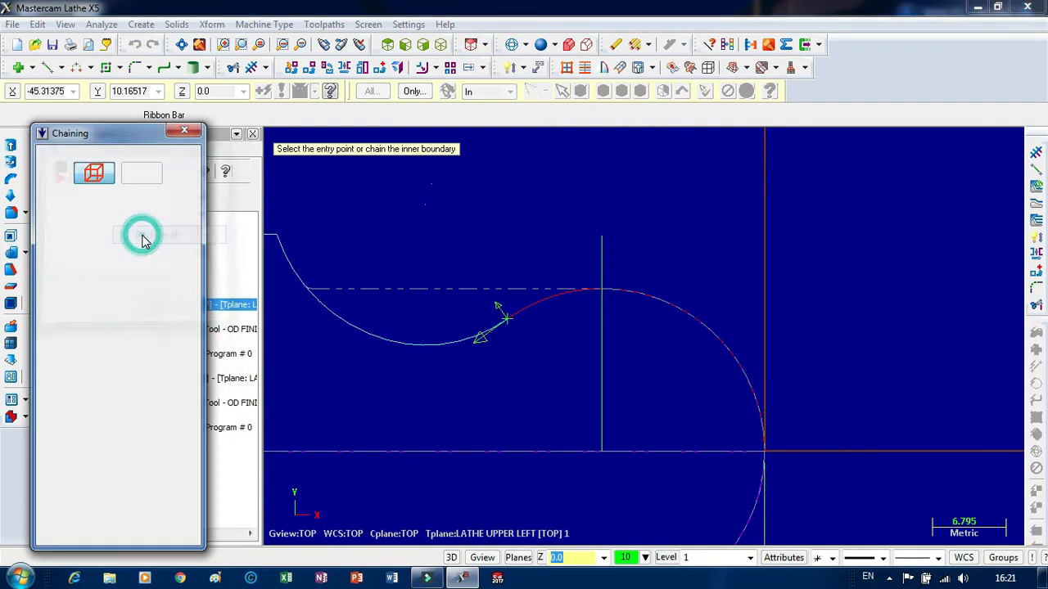
click(761, 417)
scroll(762, 260, down, 1)
scroll(759, 259, down, 1)
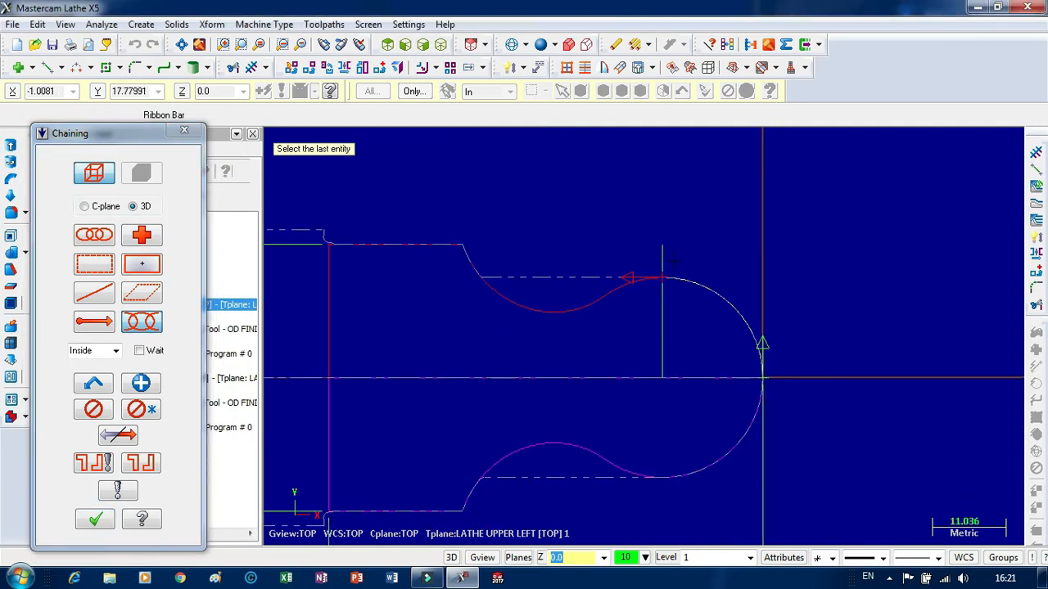
click(374, 252)
scroll(666, 327, down, 1)
scroll(629, 304, up, 1)
scroll(628, 304, up, 1)
click(636, 292)
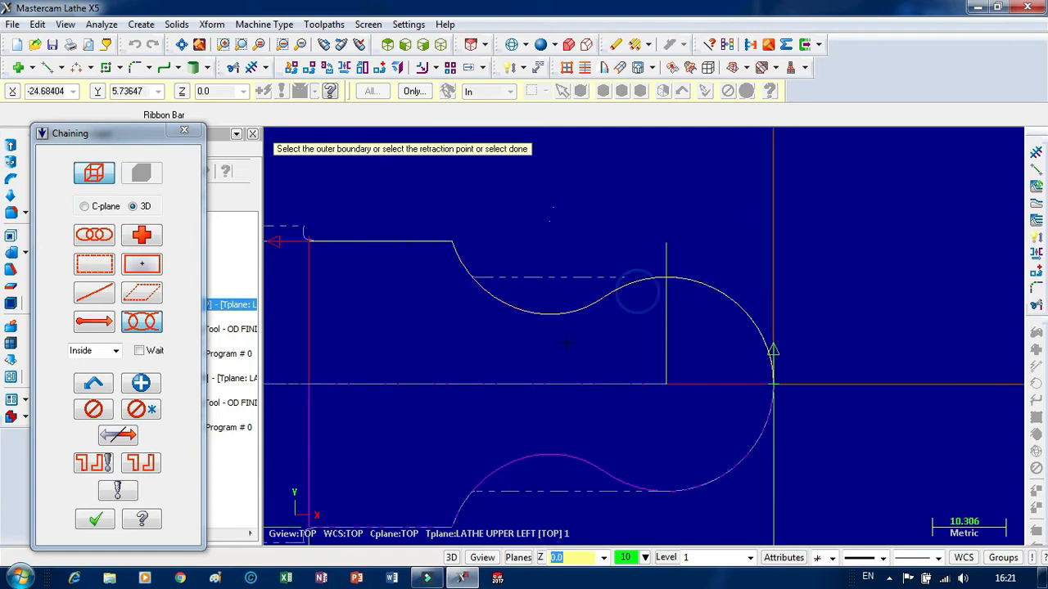
scroll(566, 249, down, 2)
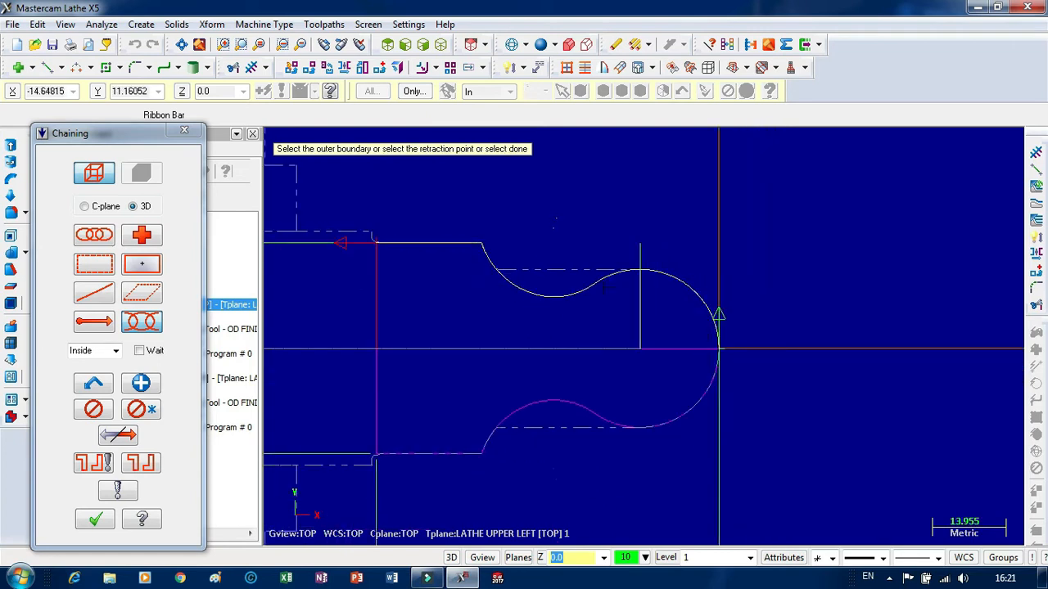
click(95, 519)
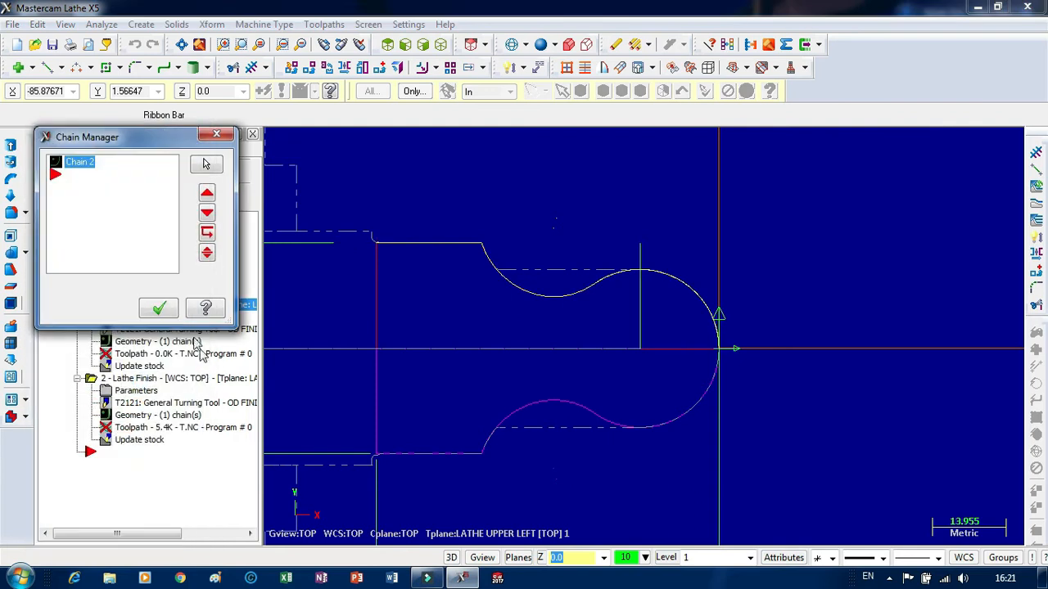
click(159, 309)
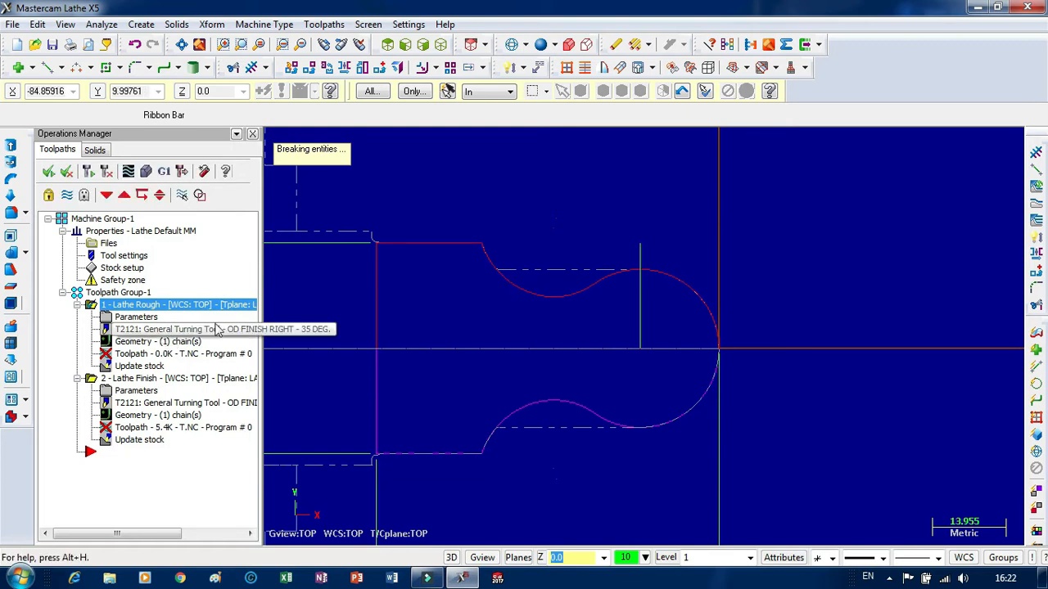
Rechain the Lathe Finish geometry as a full chain from the origin over the arcs, upper line and vertical end line, and regenerate it.
scroll(507, 299, down, 4)
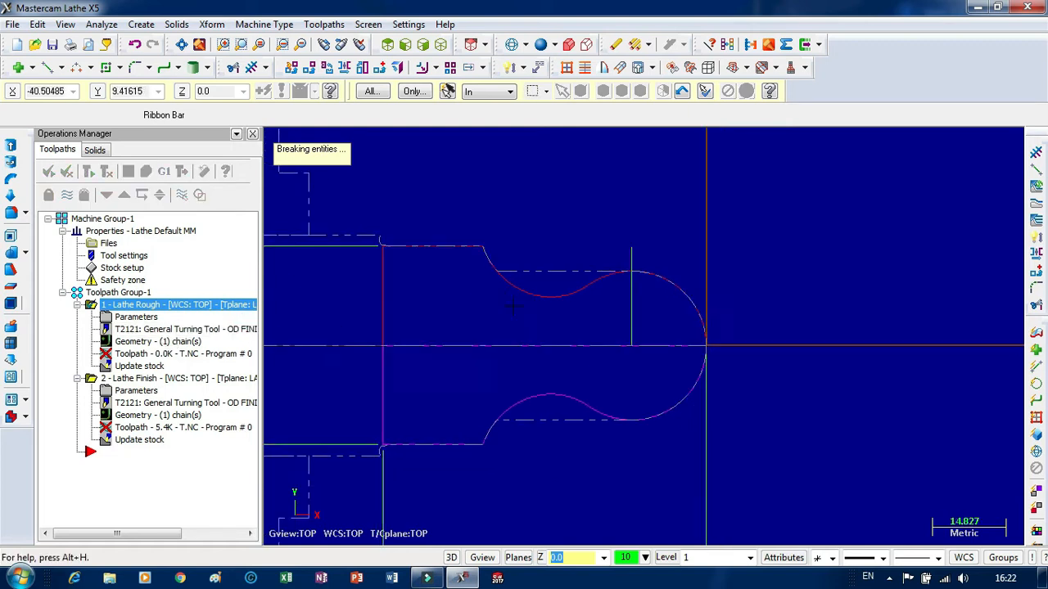
scroll(382, 312, up, 4)
scroll(657, 293, down, 6)
scroll(411, 317, up, 4)
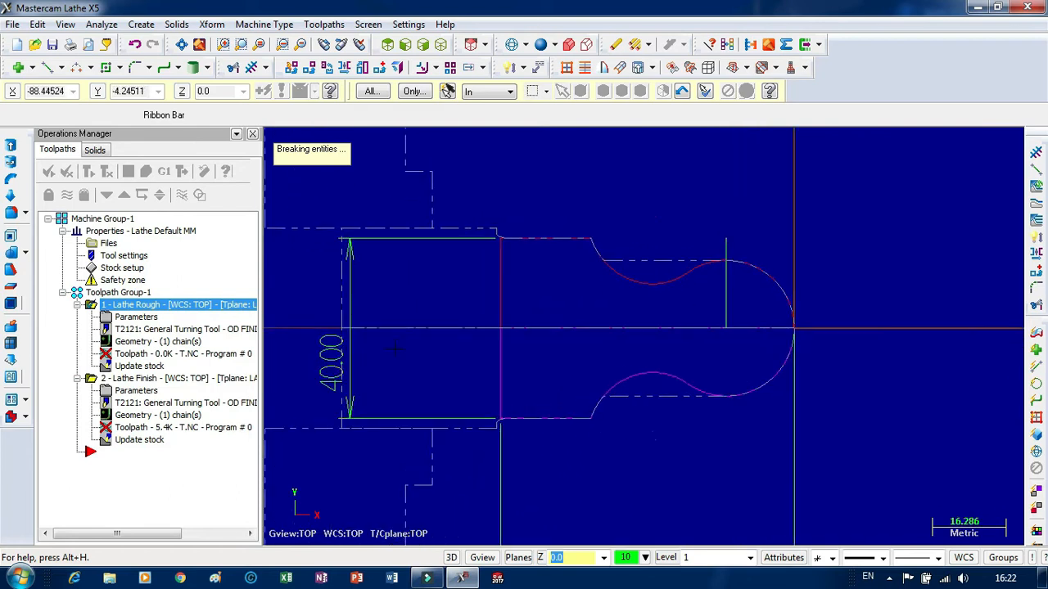
click(107, 416)
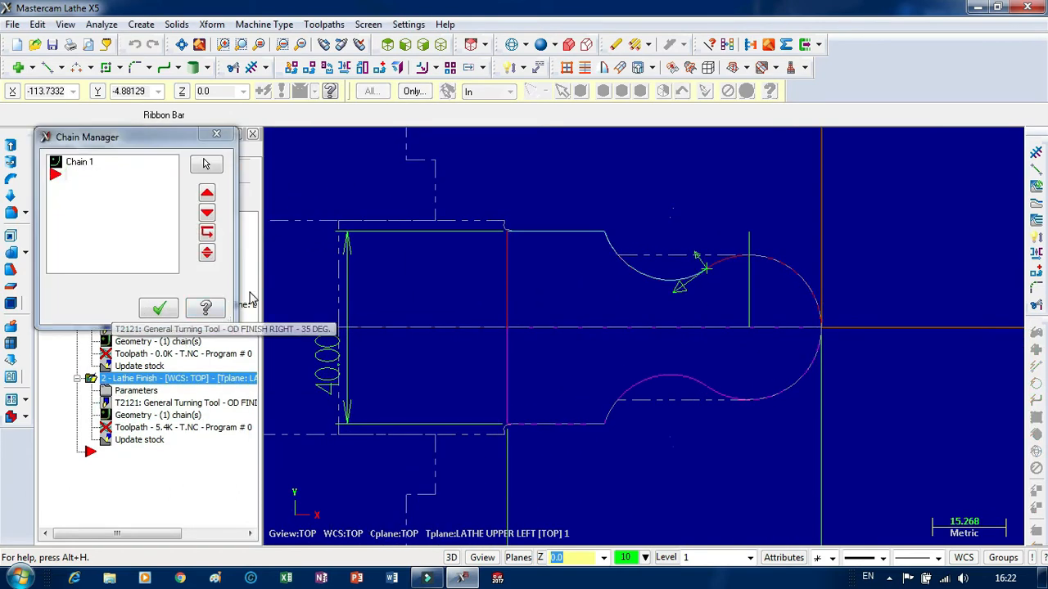
right_click(126, 212)
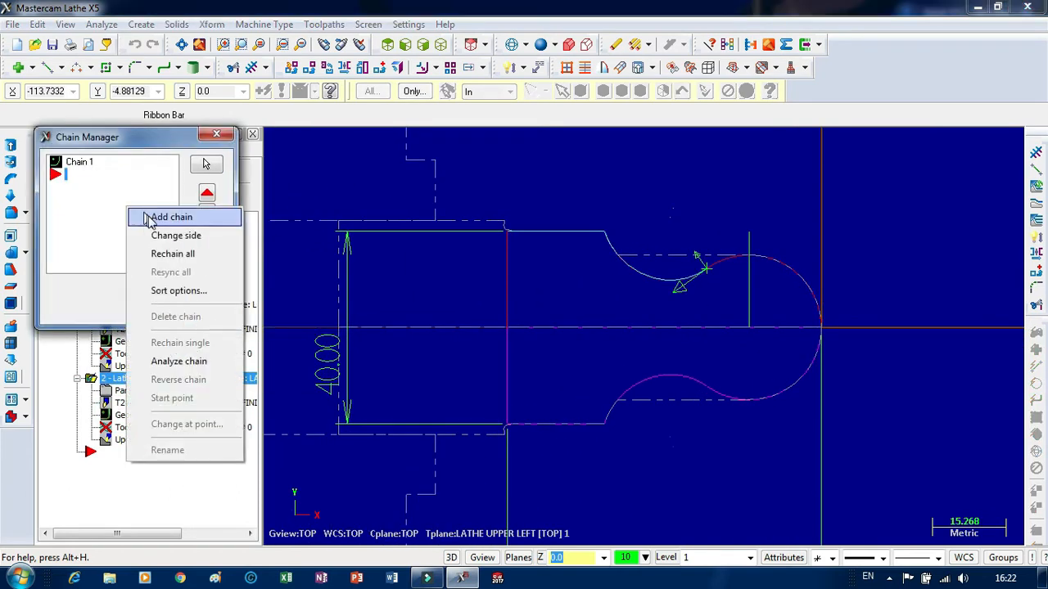
click(172, 254)
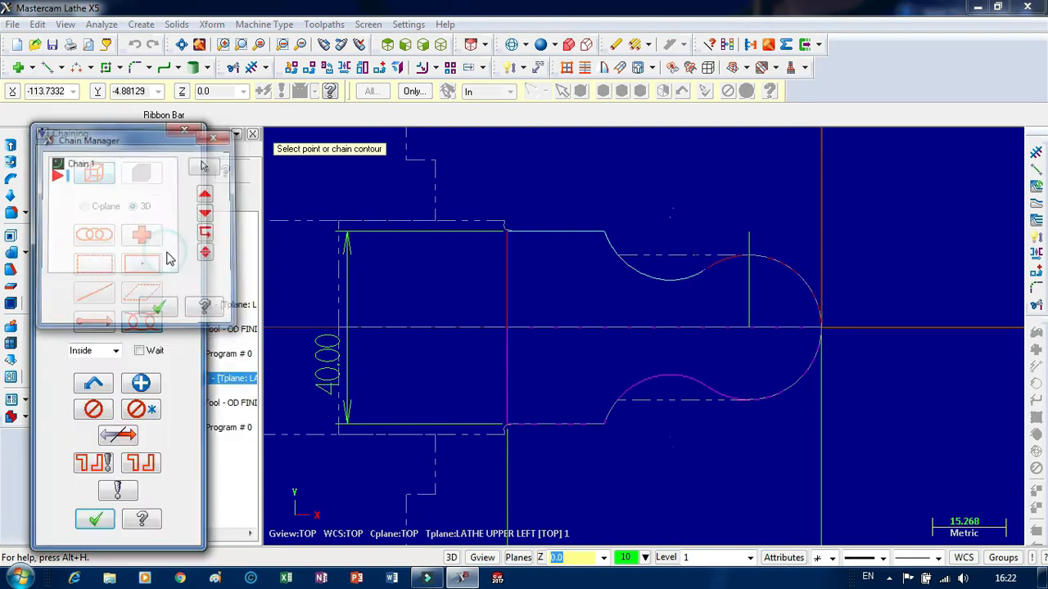
click(821, 309)
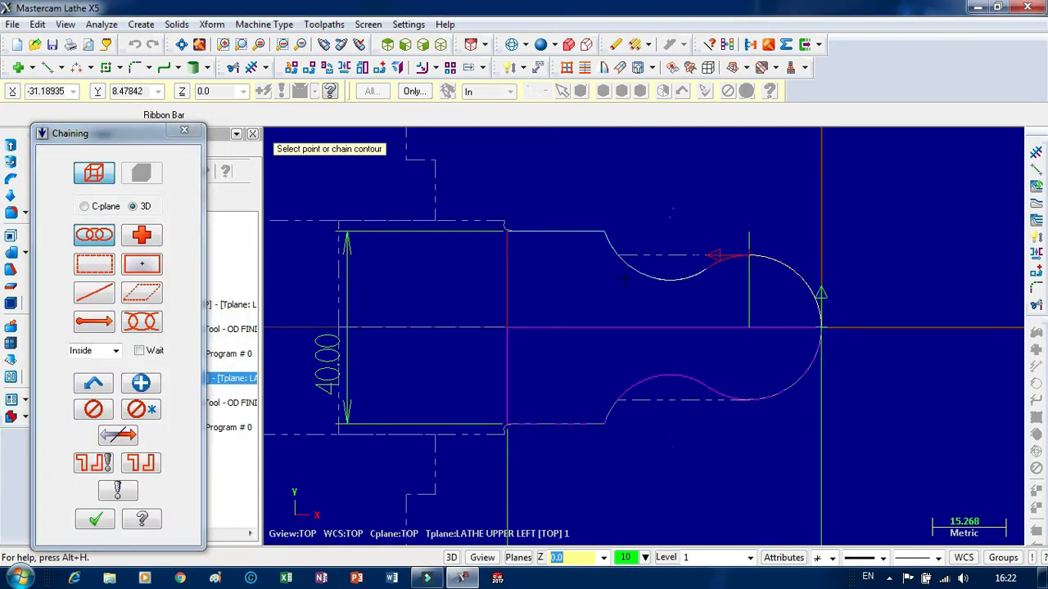
click(547, 233)
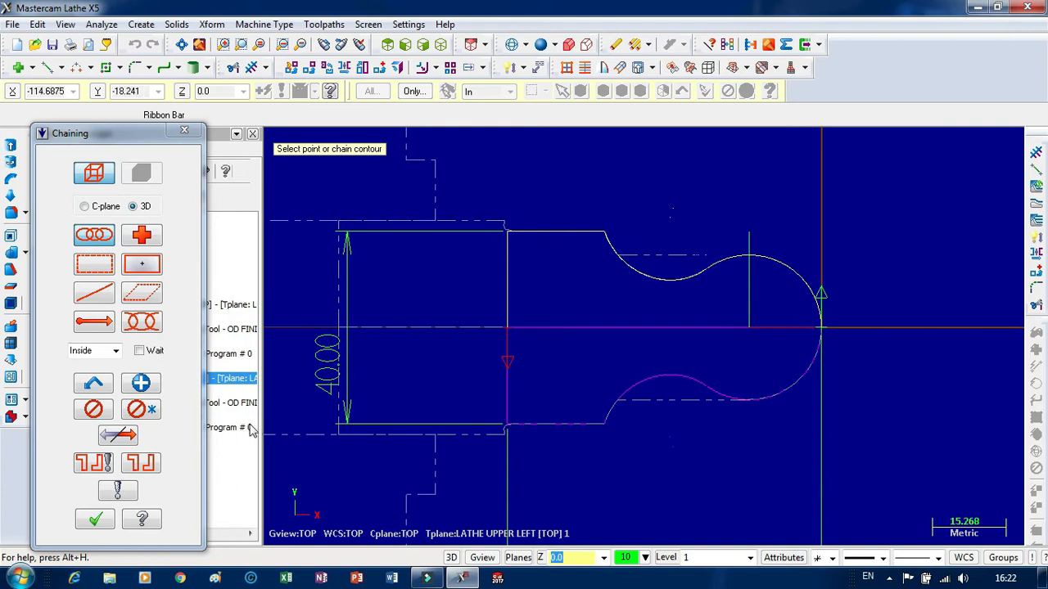
click(92, 521)
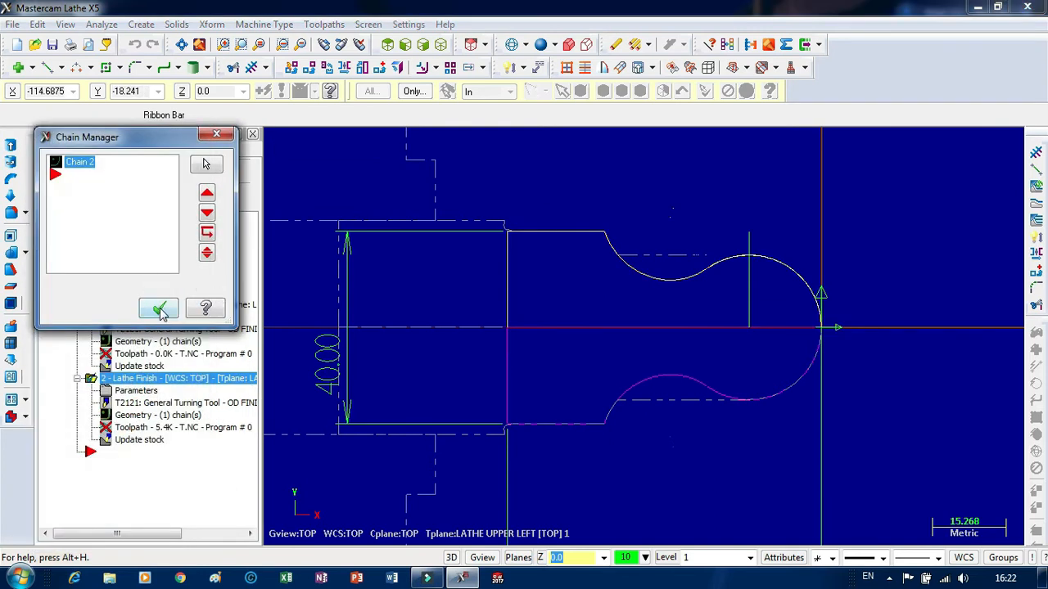
click(159, 310)
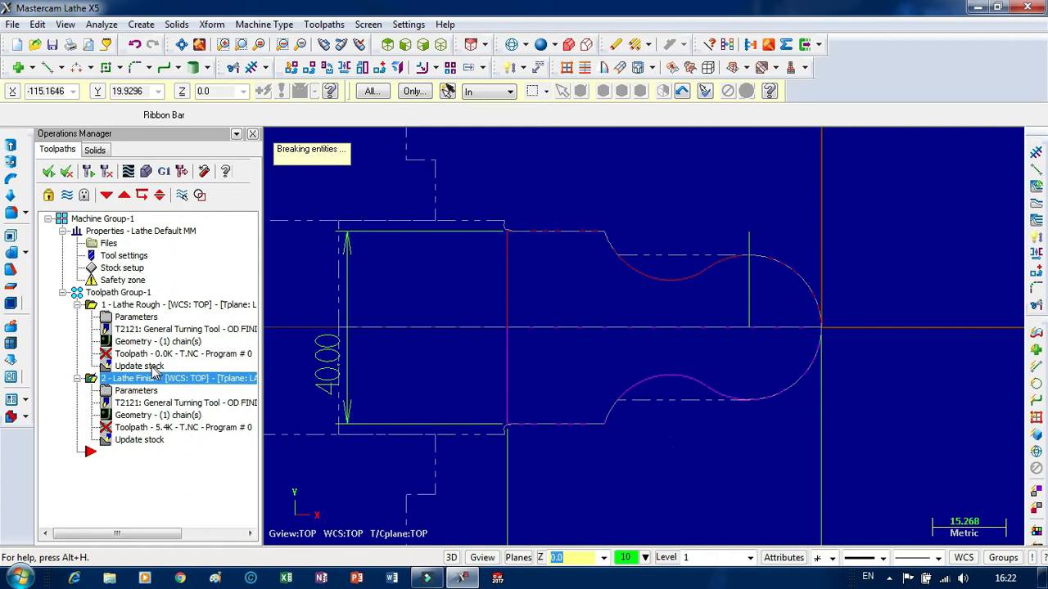
click(89, 172)
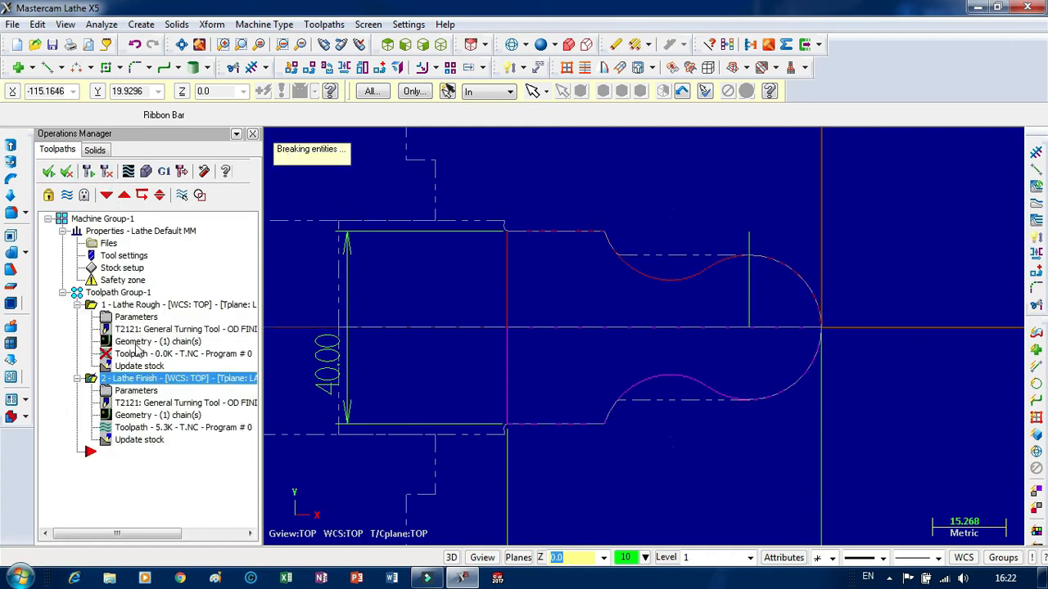
Rechain the Lathe Rough geometry as a full chain from the origin to the vertical end line and regenerate its toolpath.
click(139, 344)
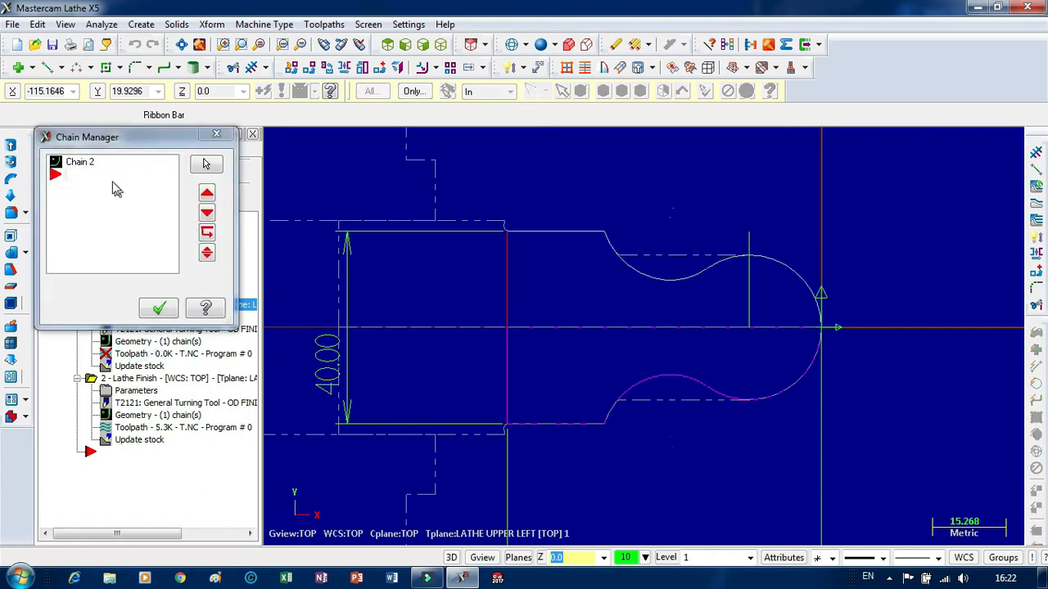
right_click(139, 199)
click(189, 244)
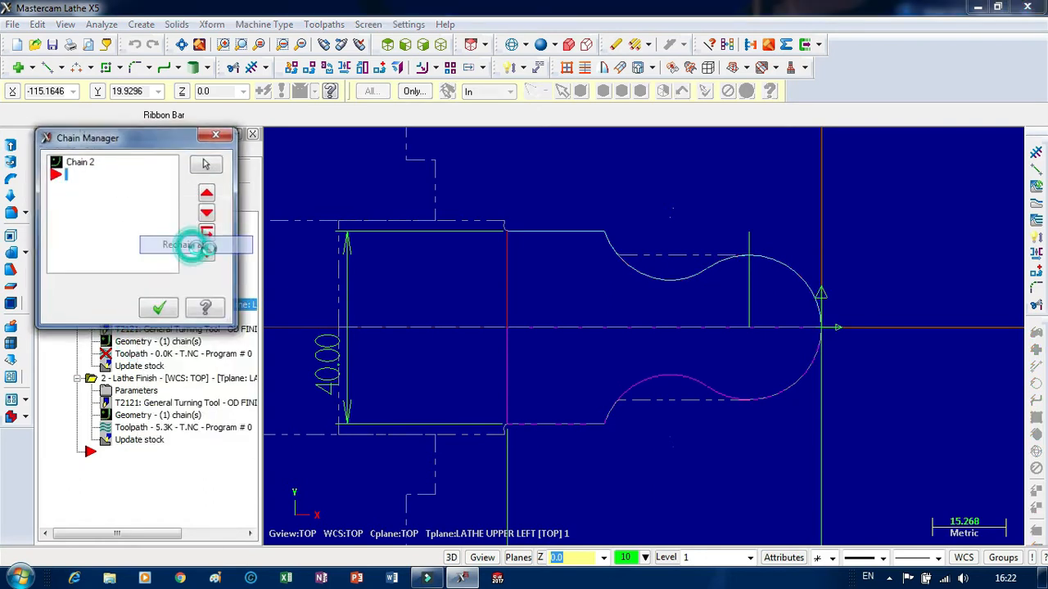
click(99, 236)
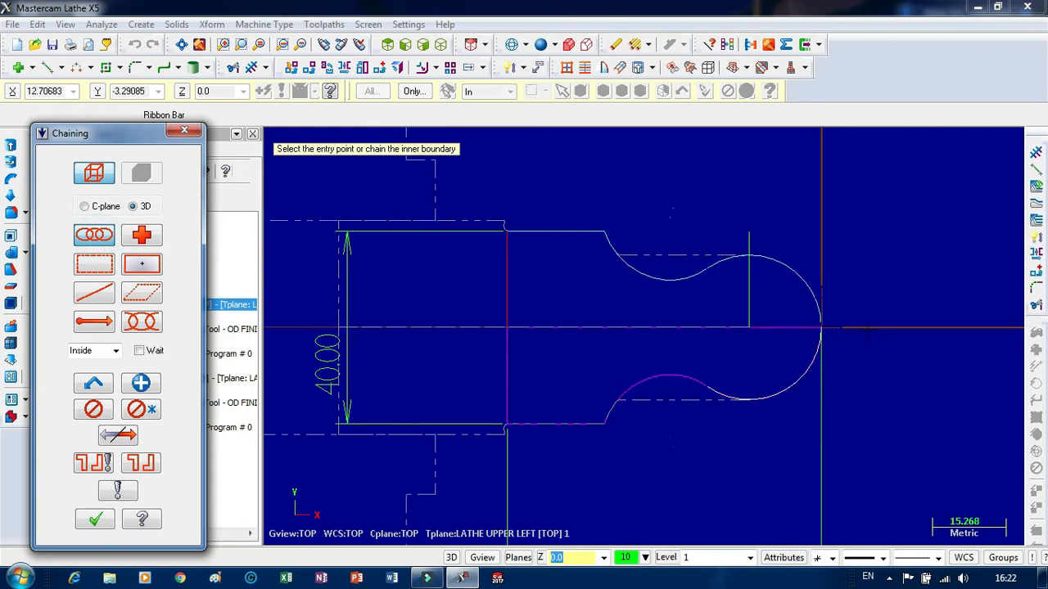
click(822, 304)
click(517, 234)
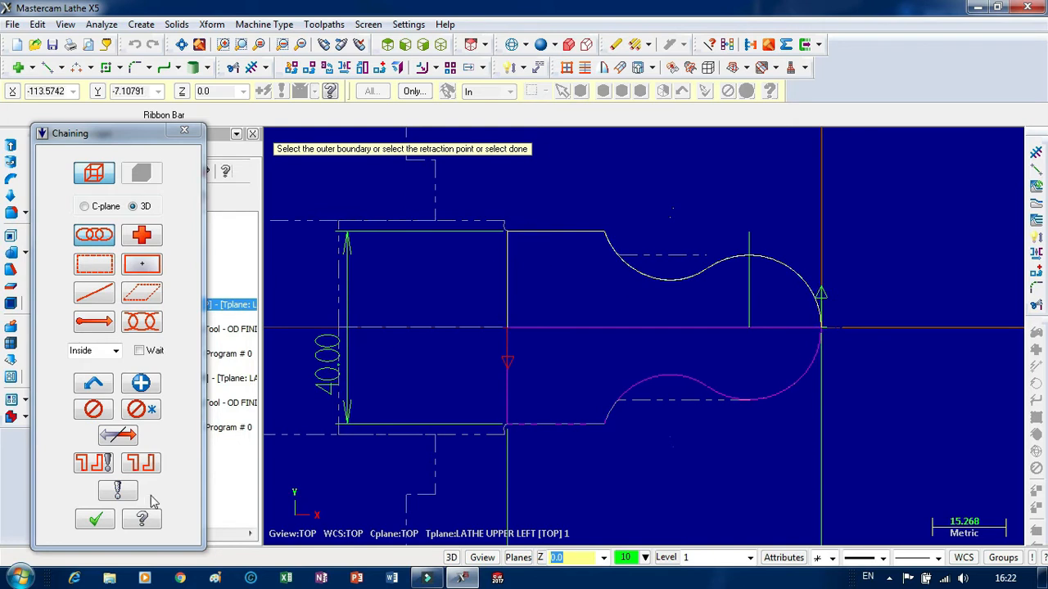
click(96, 521)
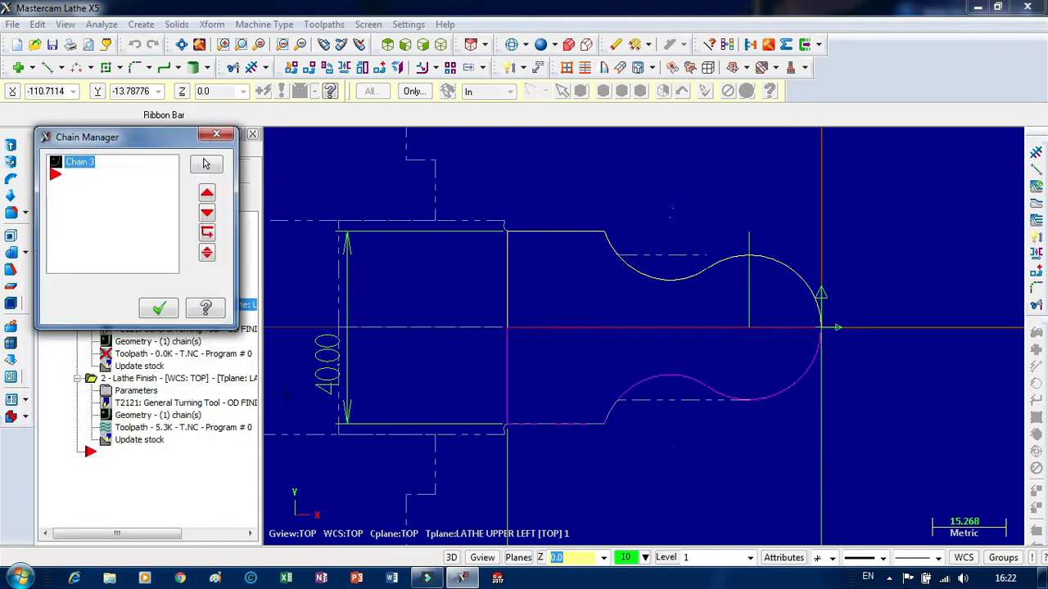
click(155, 307)
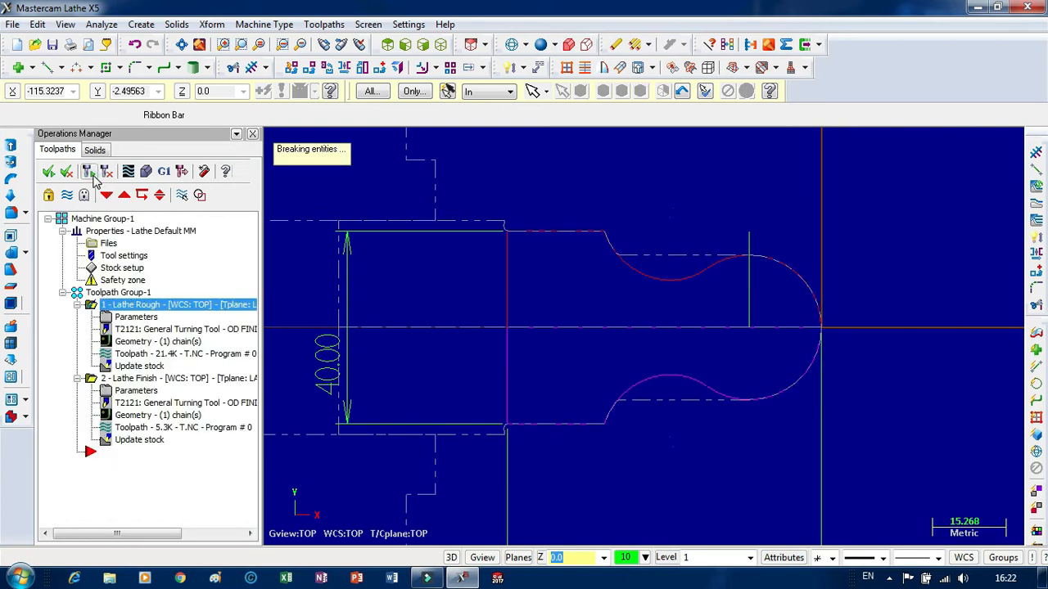
Start a canned rough lathe toolpath and chain the neck contour partially from the large arc's crest to the end of the concave arc.
scroll(665, 236, up, 1)
scroll(666, 236, down, 1)
click(115, 455)
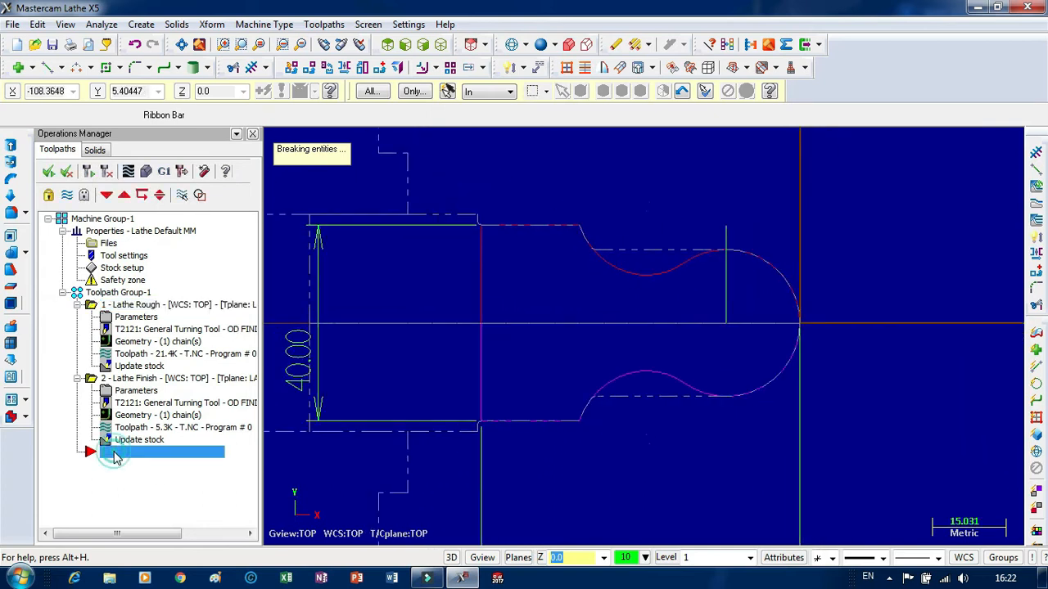
right_click(135, 460)
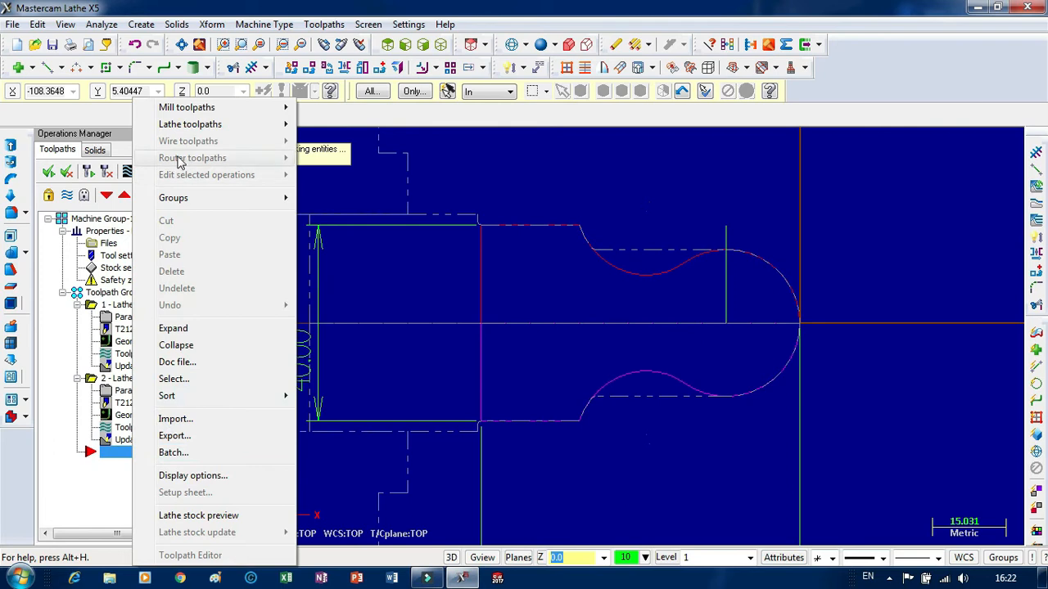
mouse_move(207, 131)
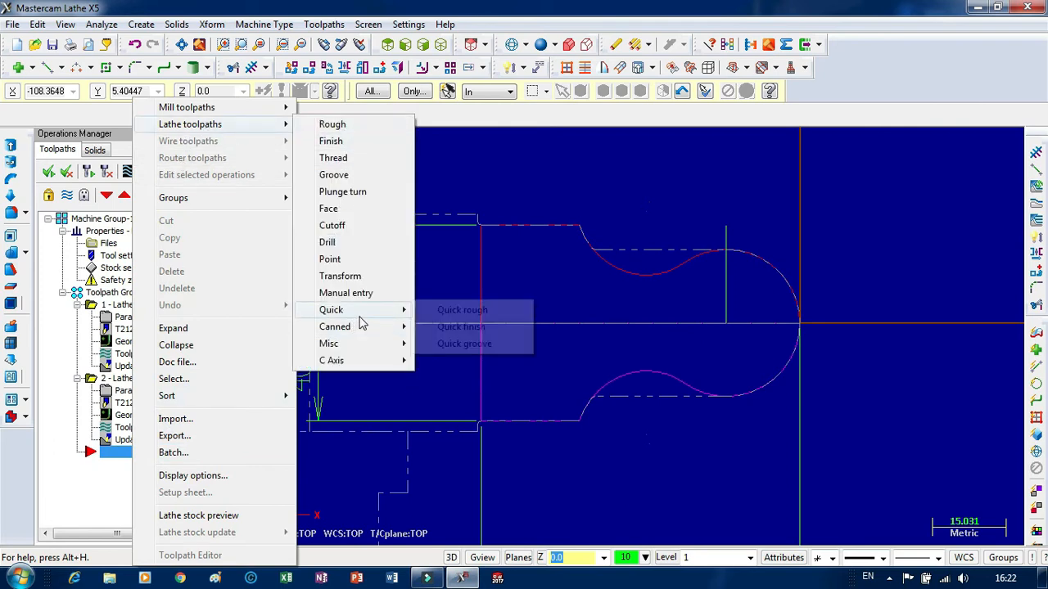
mouse_move(381, 330)
click(468, 329)
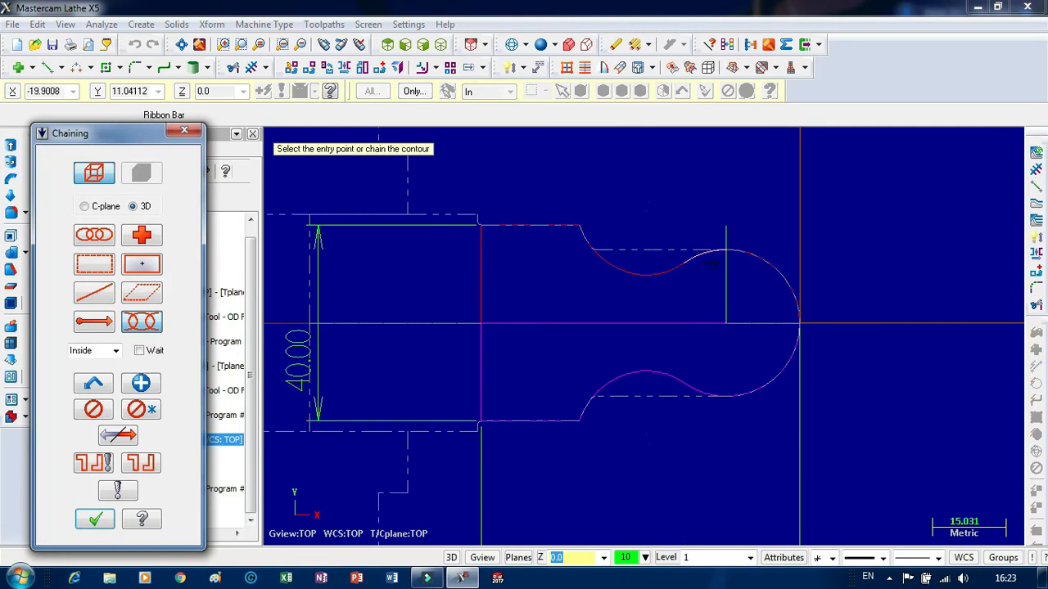
scroll(712, 264, up, 5)
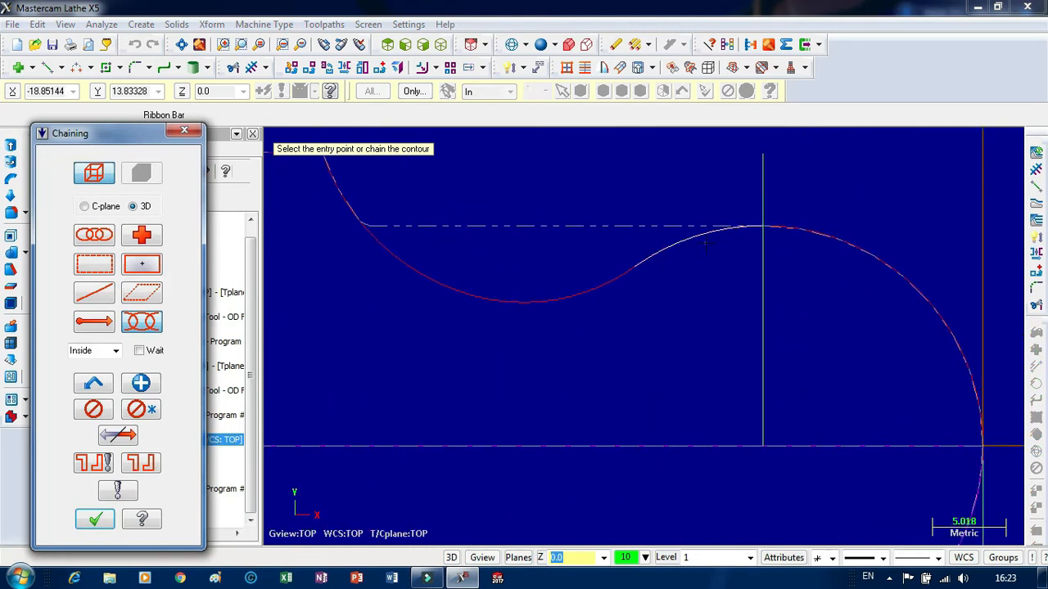
click(705, 245)
scroll(705, 246, down, 2)
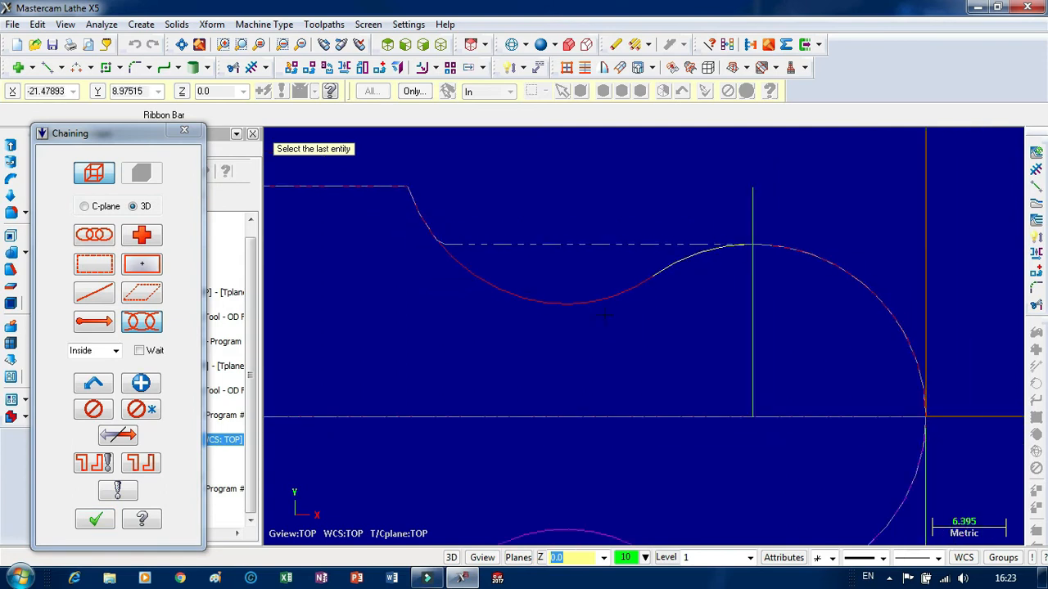
click(487, 277)
scroll(464, 350, down, 2)
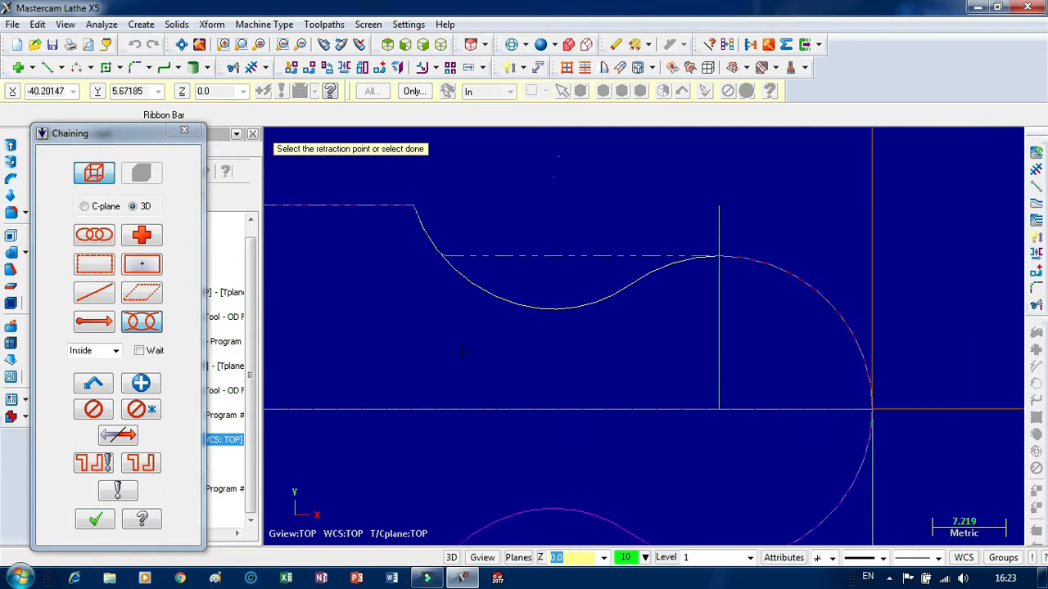
click(94, 520)
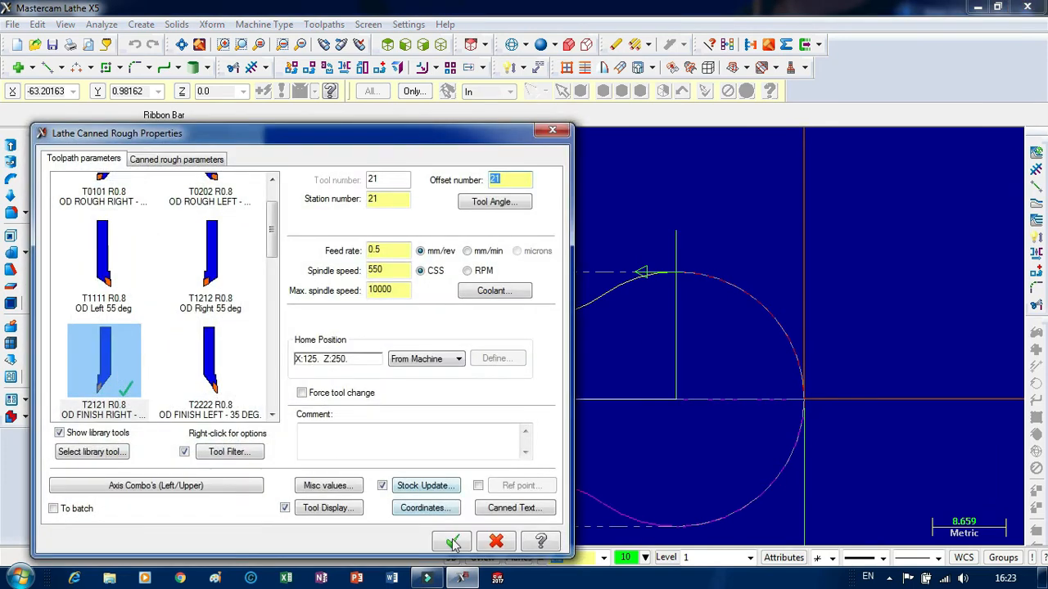
Set a user-defined home position of X 50, Z 50 for the canned rough operation and generate its toolpath.
click(439, 360)
click(441, 383)
click(497, 357)
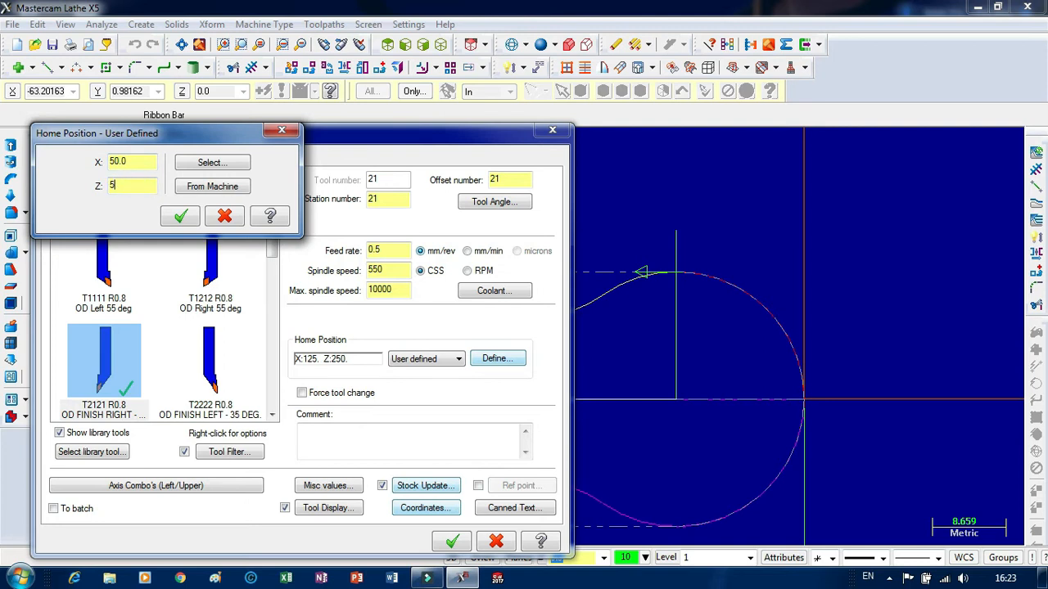
click(171, 219)
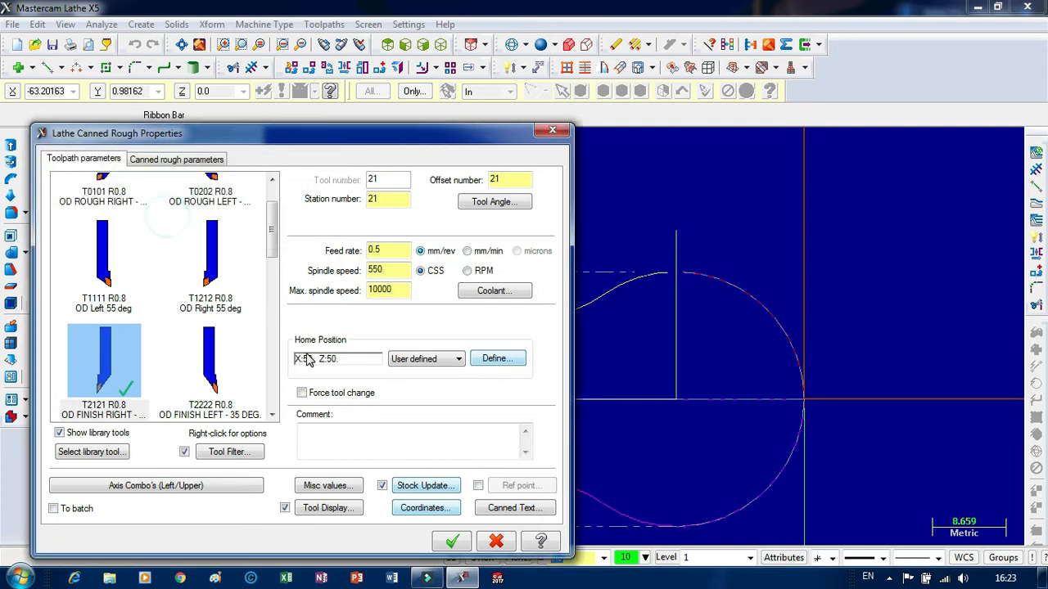
click(453, 543)
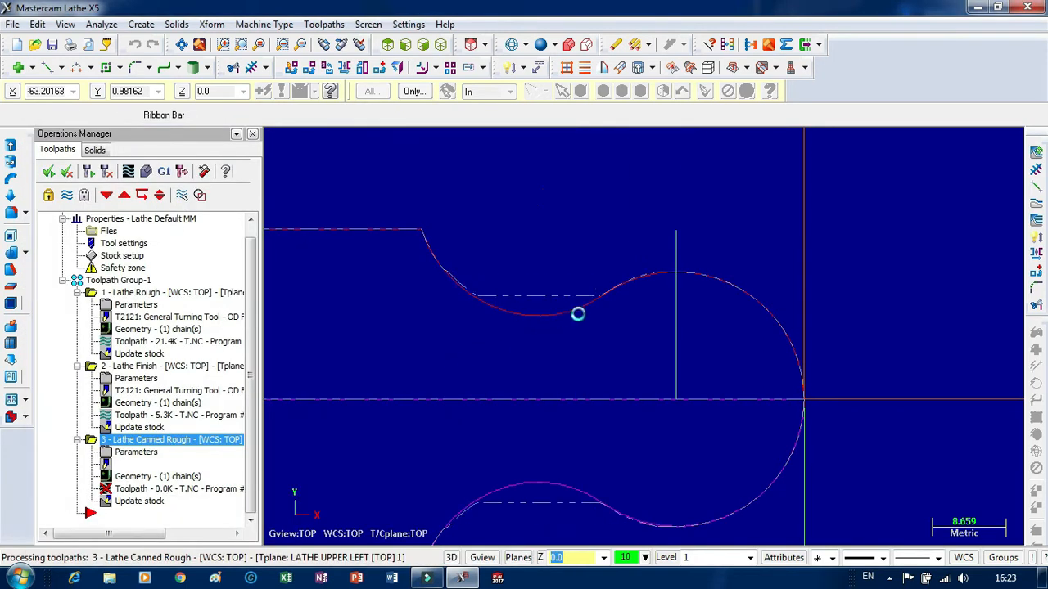
Backplot the rough, finish and canned rough toolpaths together and close the simulation.
scroll(539, 313, down, 2)
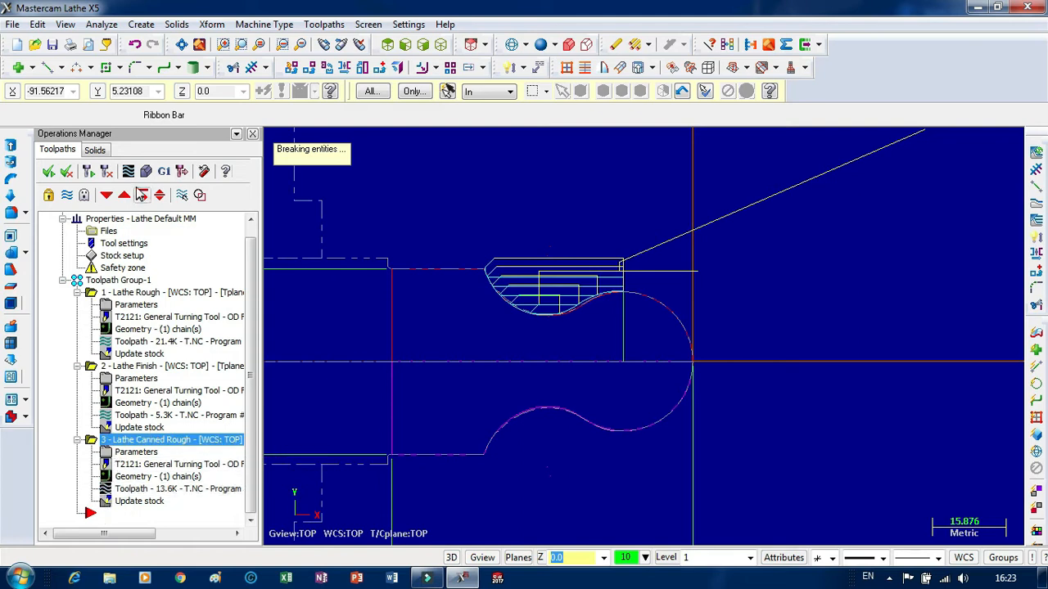
click(129, 172)
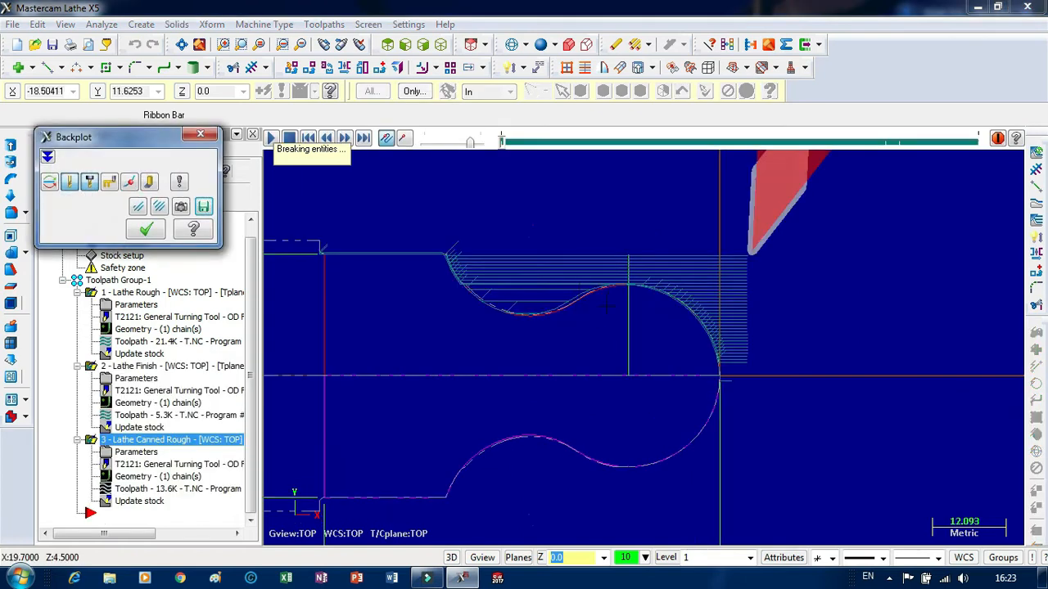
scroll(606, 306, up, 3)
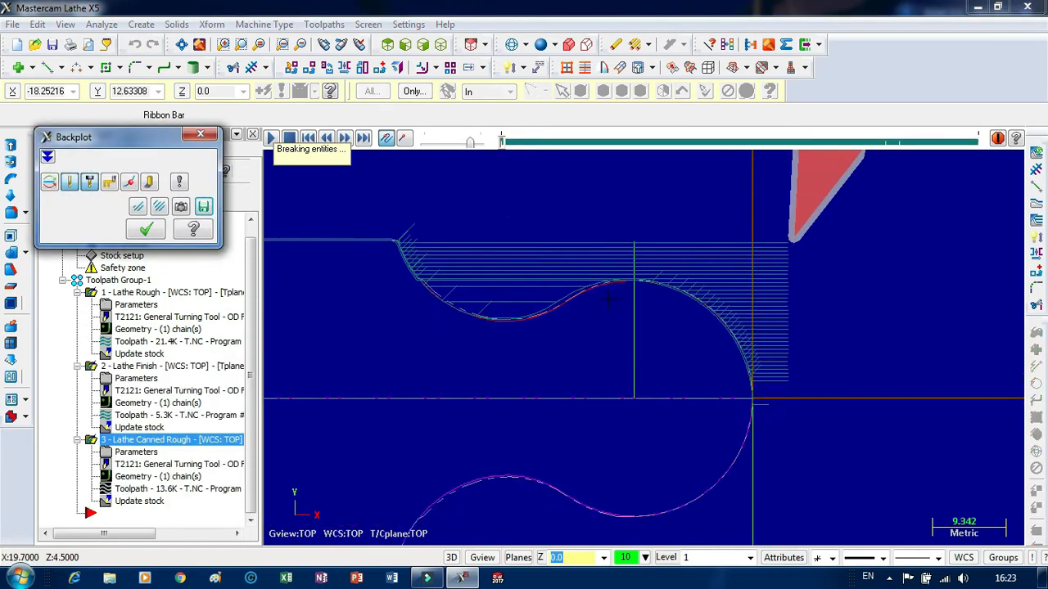
click(272, 139)
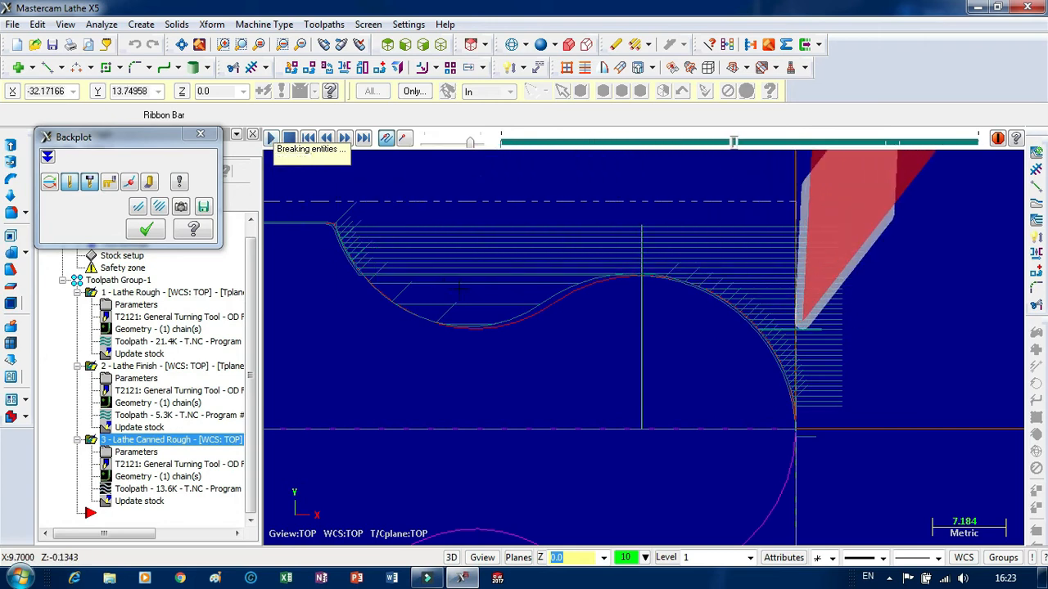
click(201, 133)
Backplot only the canned rough operation and examine the tool's passes through the neck.
click(116, 442)
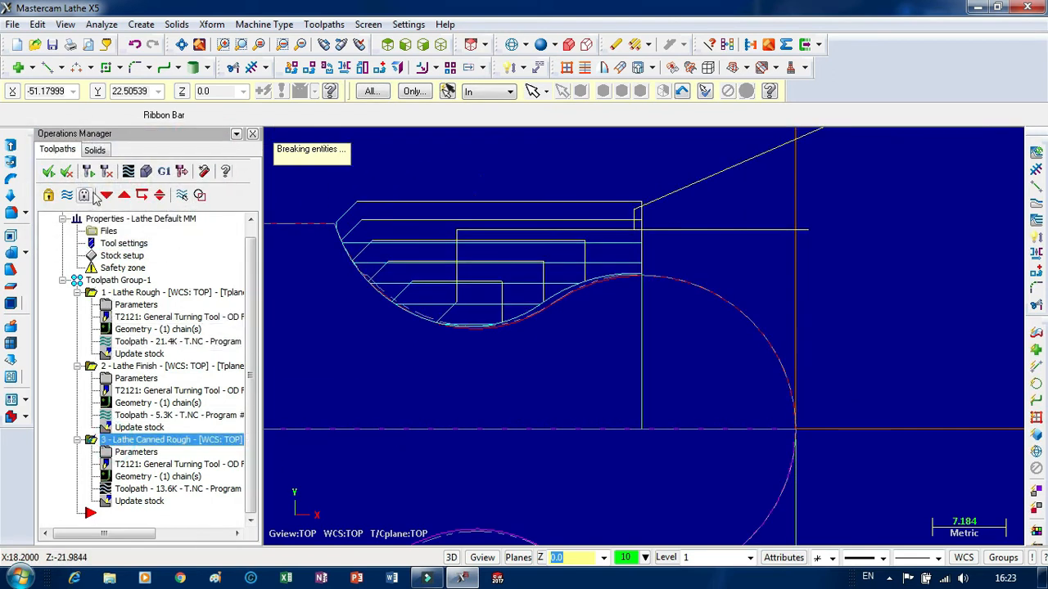
click(128, 173)
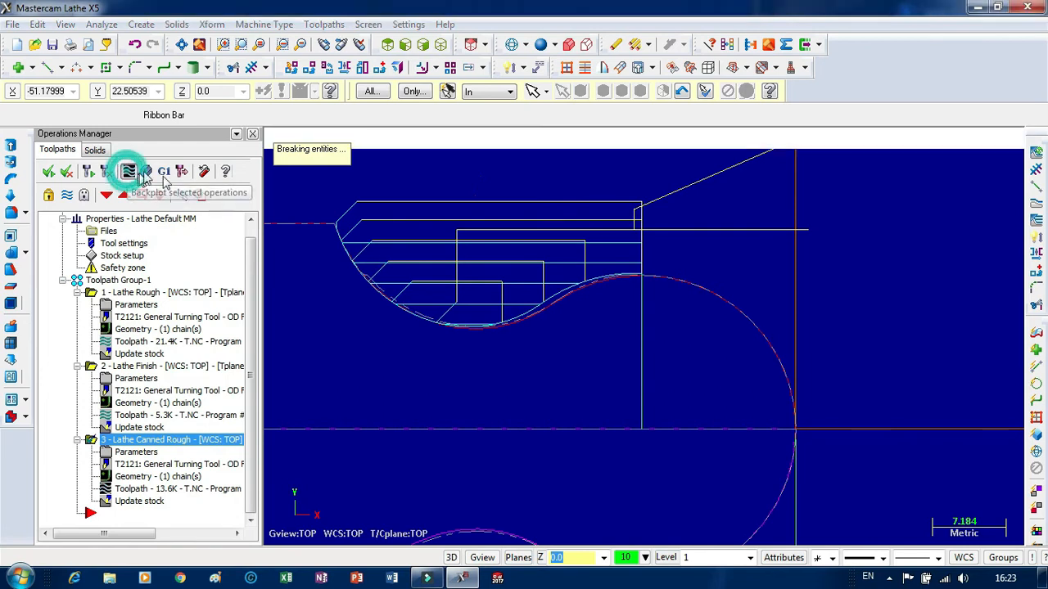
click(272, 139)
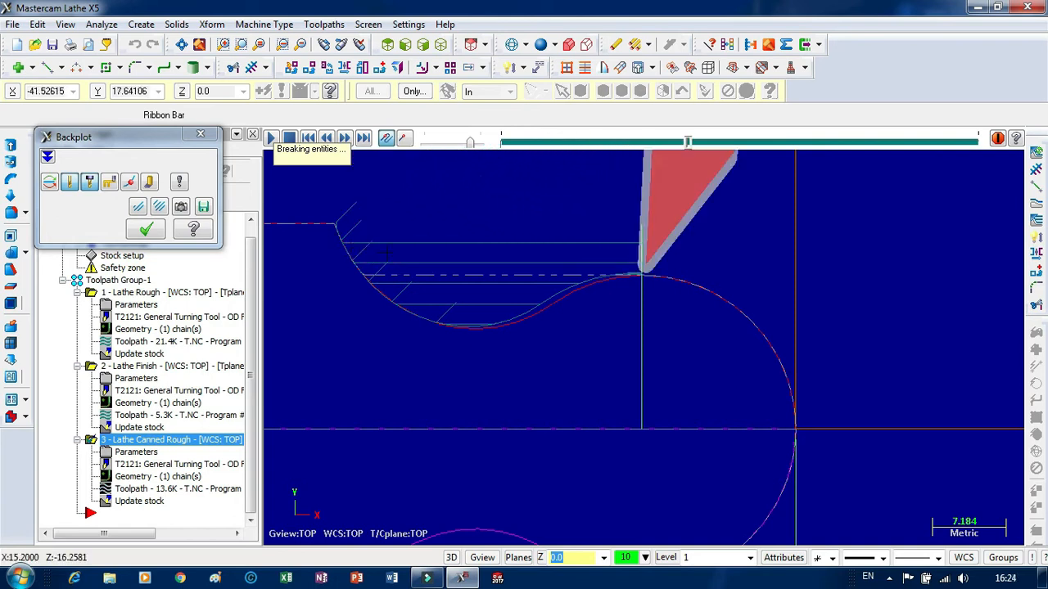
scroll(654, 238, up, 3)
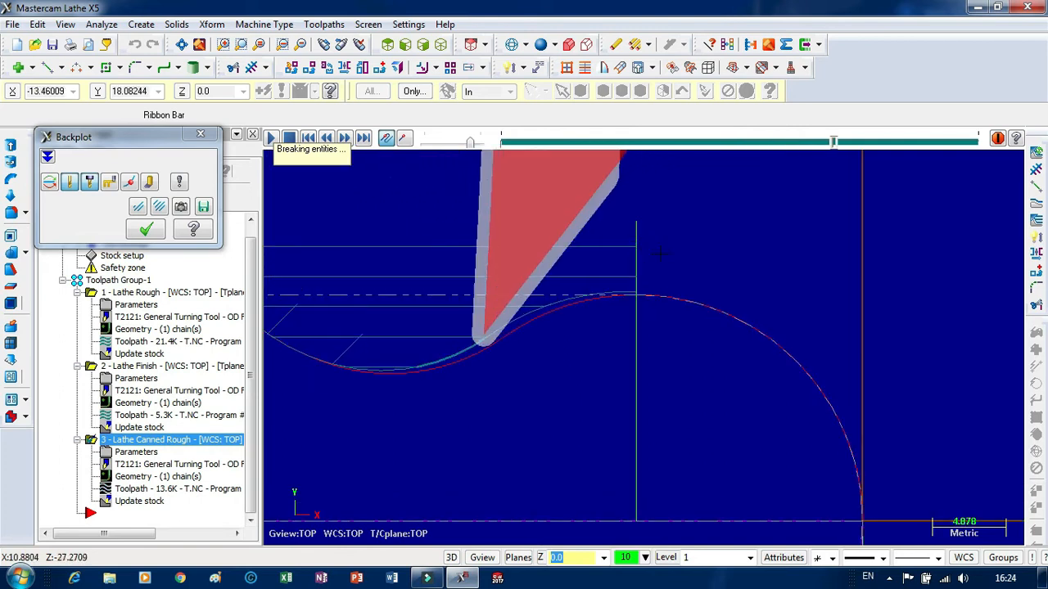
Close the backplot of the canned rough operation.
click(200, 133)
scroll(345, 353, down, 1)
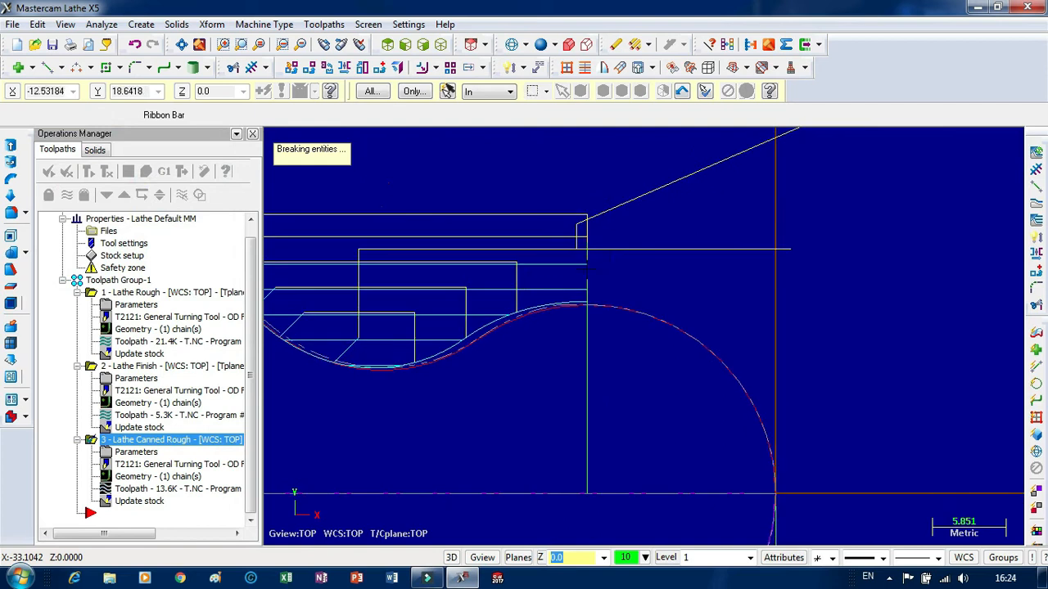
click(232, 67)
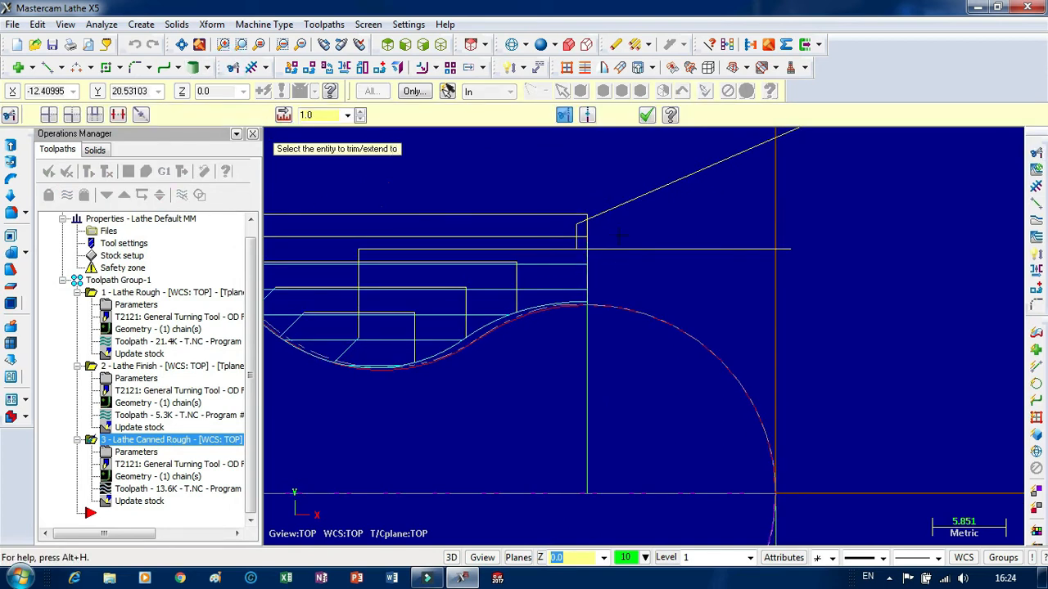
click(118, 115)
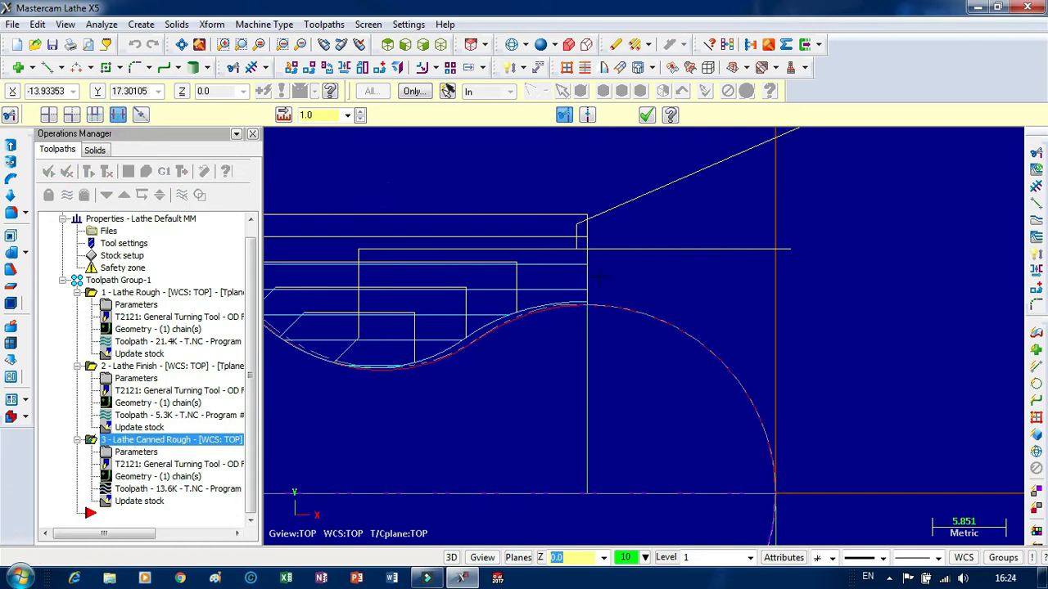
scroll(580, 219, down, 1)
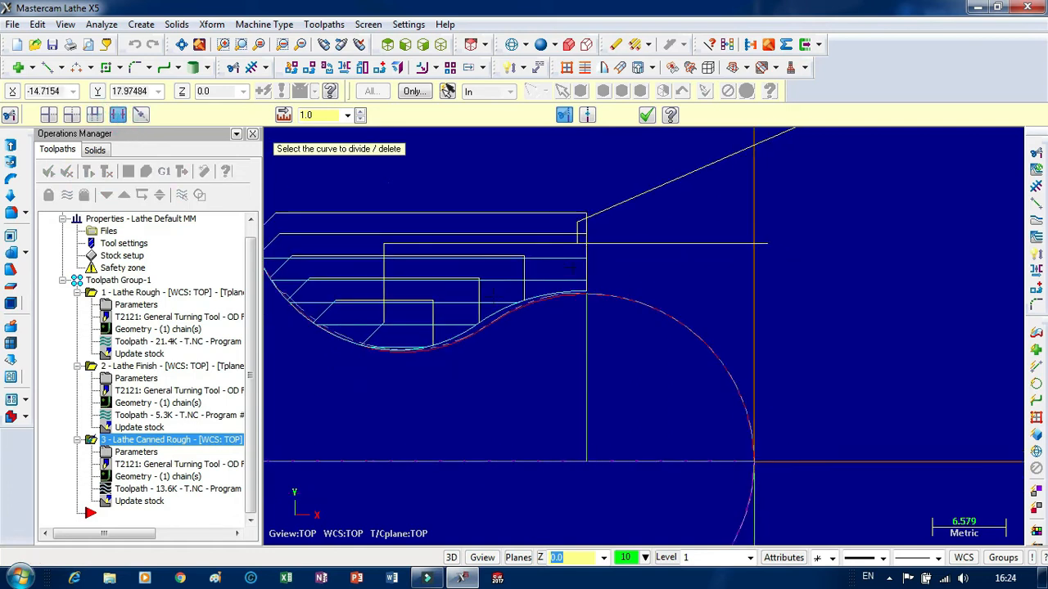
Try to rechain the canned rough contour partially from the large arc's crest to the upper end of the concave arc.
click(175, 478)
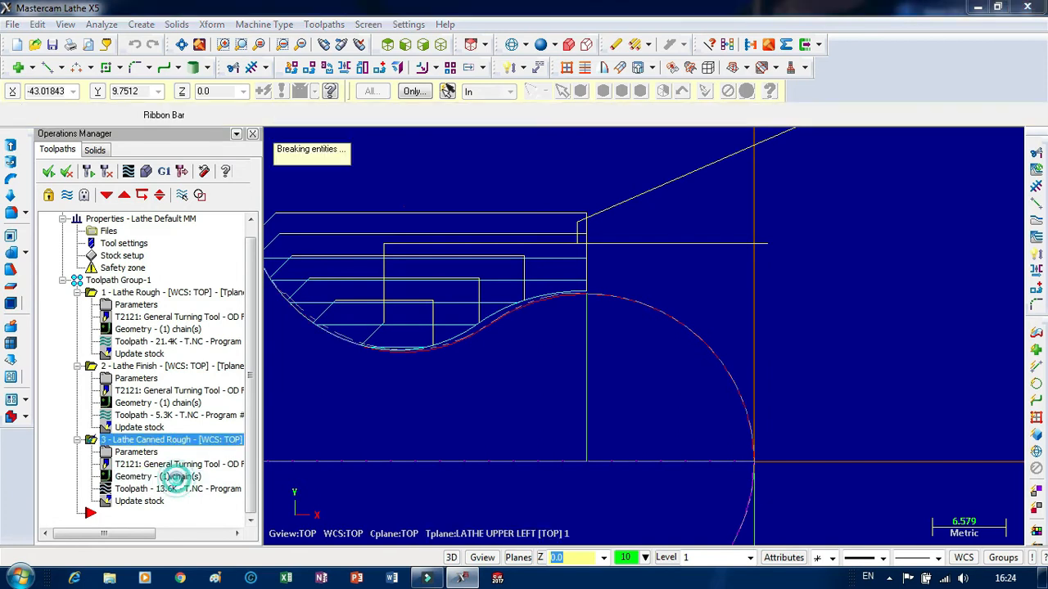
right_click(100, 202)
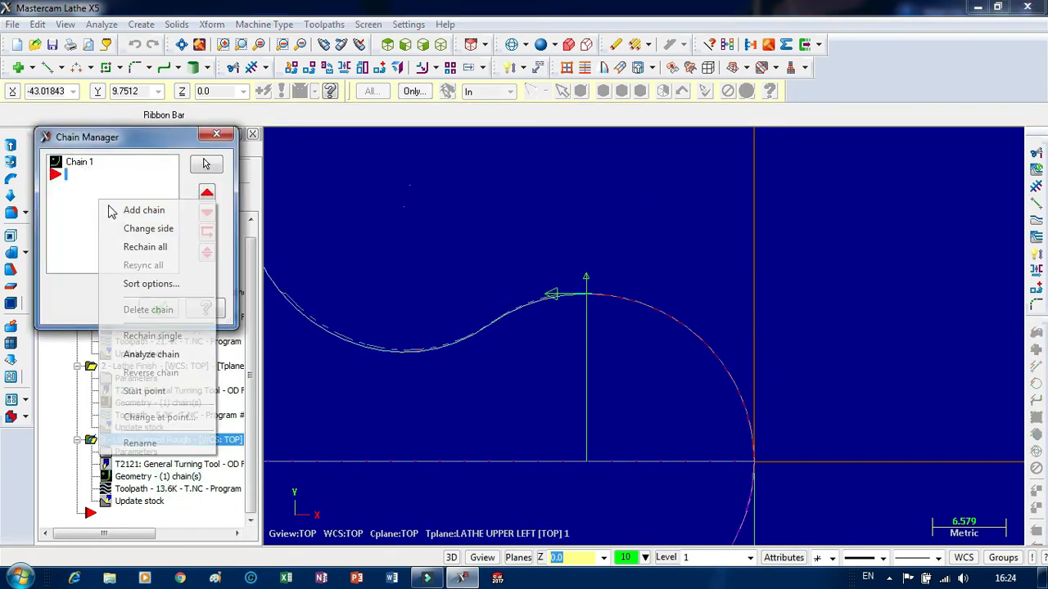
click(140, 247)
scroll(793, 242, down, 1)
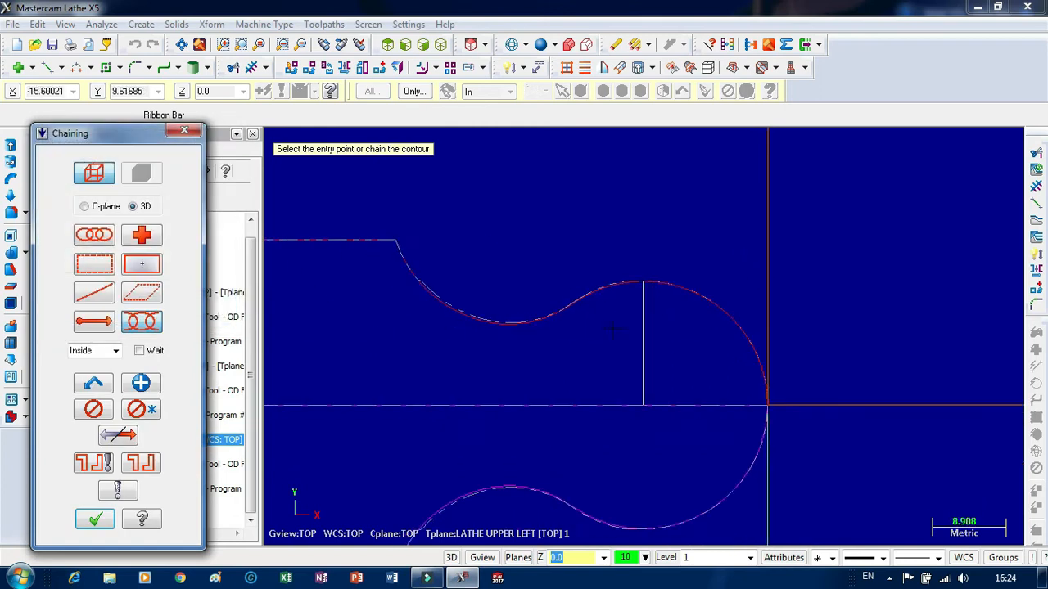
click(627, 285)
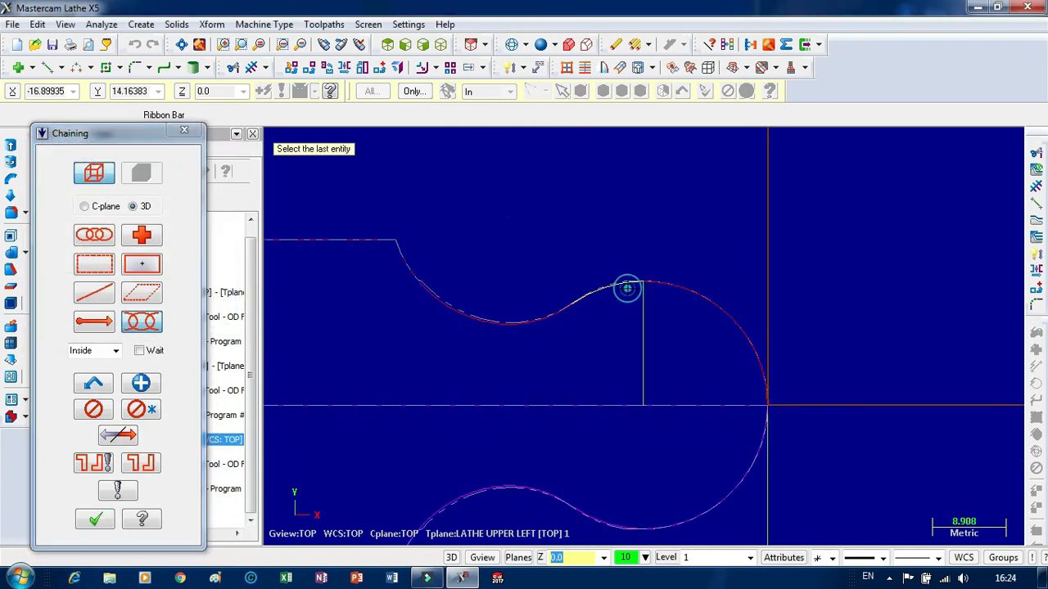
click(418, 278)
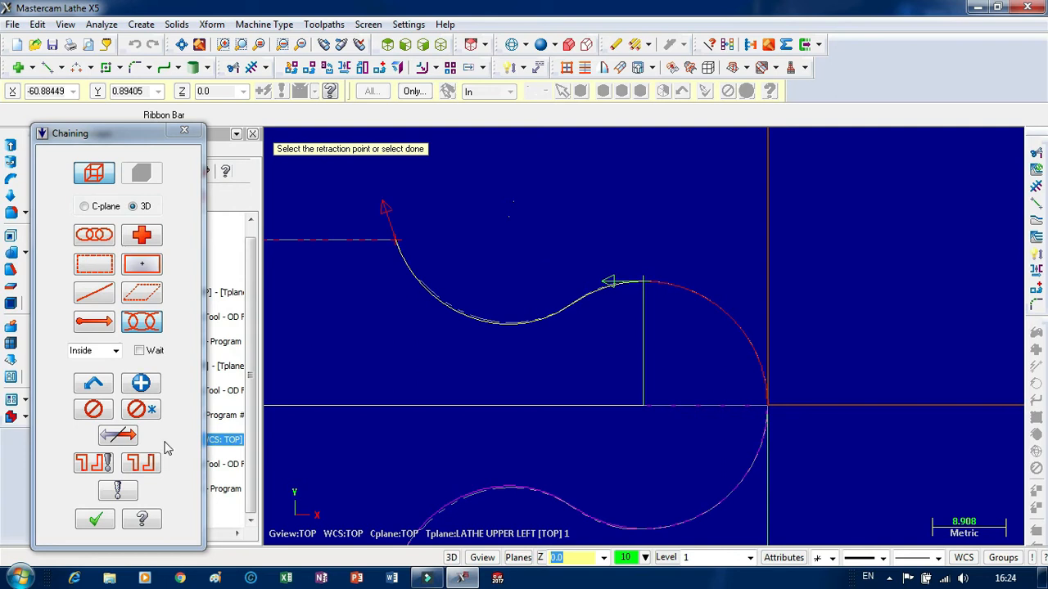
click(95, 521)
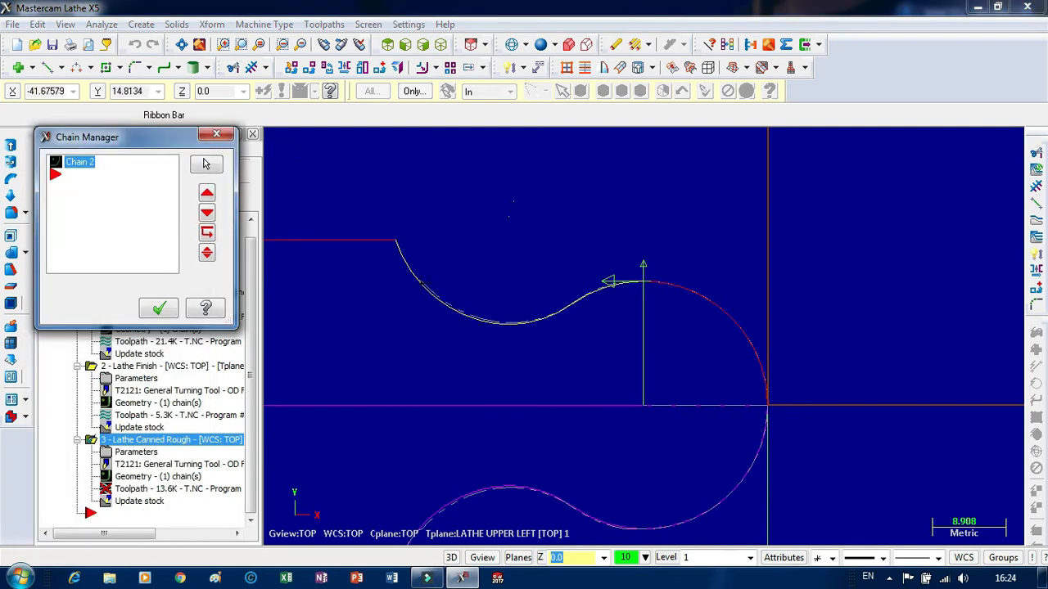
click(218, 136)
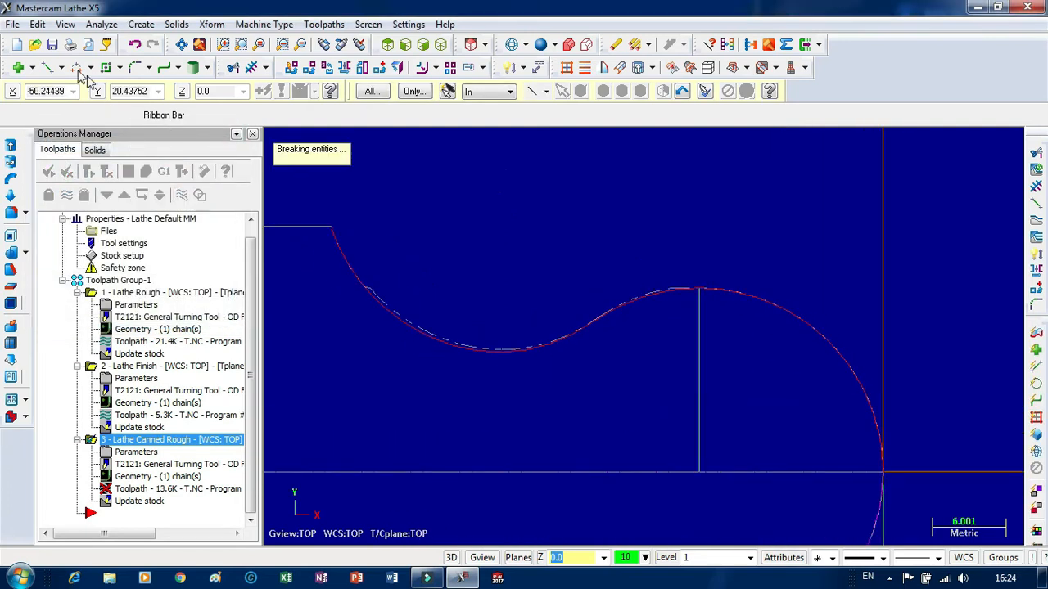
Draw a horizontal line about 32 mm long from the large arc's crest at 180°, crossing the far side of the concave arc.
click(48, 68)
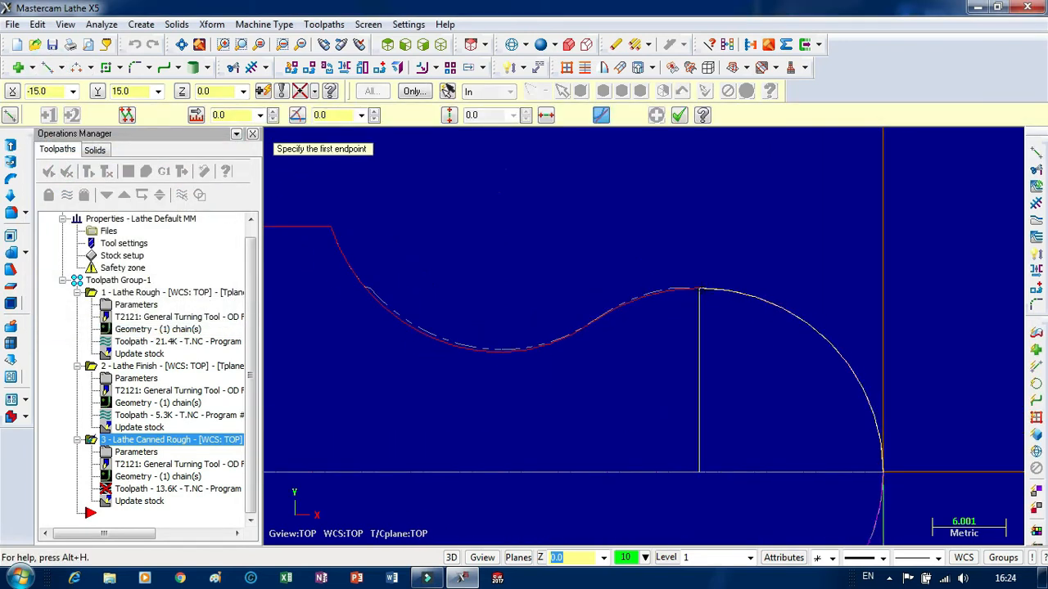
click(700, 292)
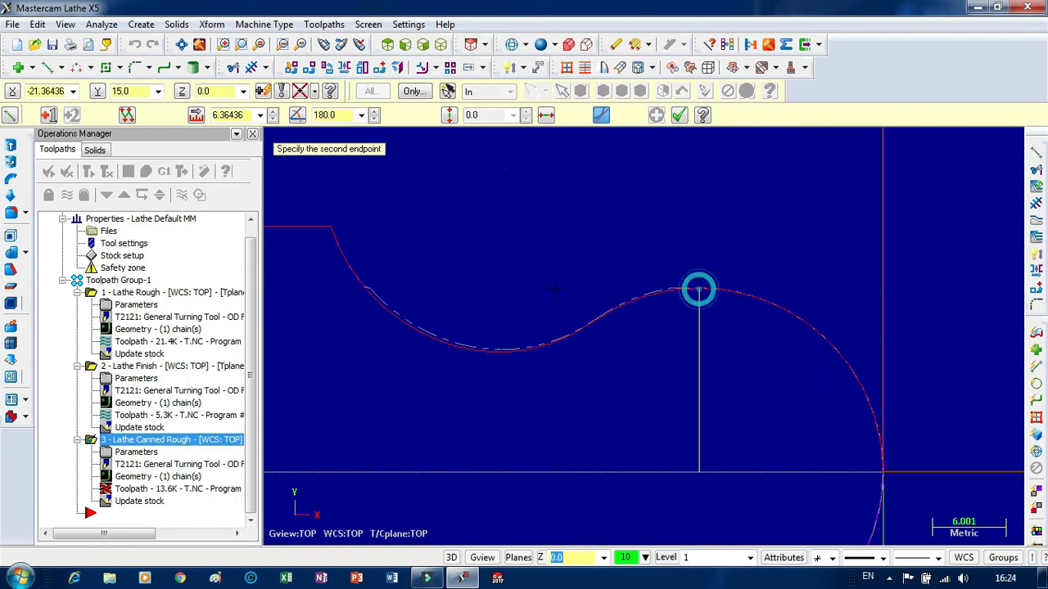
click(306, 288)
scroll(364, 293, up, 4)
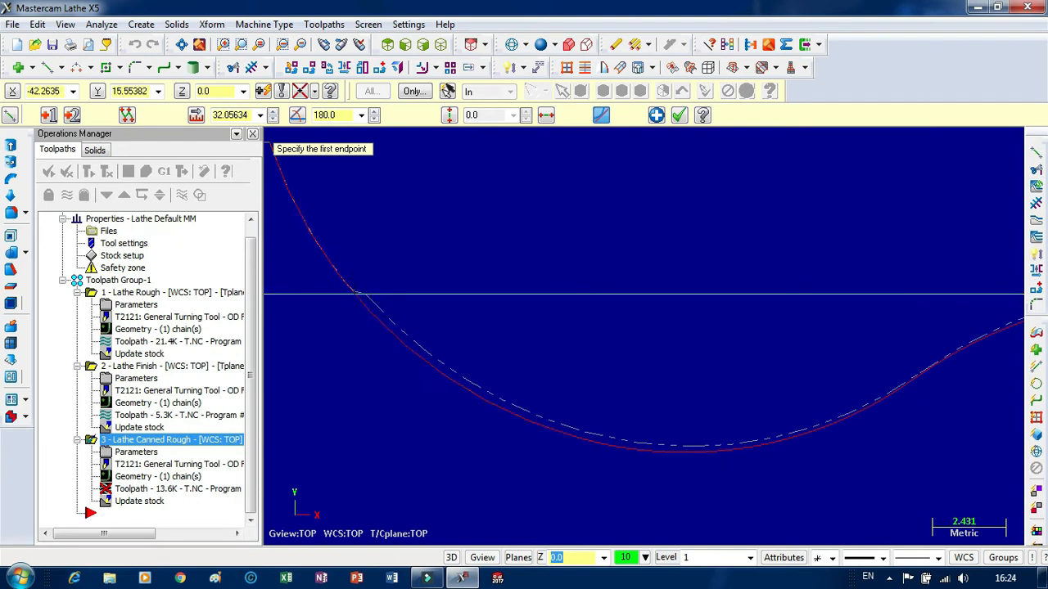
scroll(364, 303, down, 4)
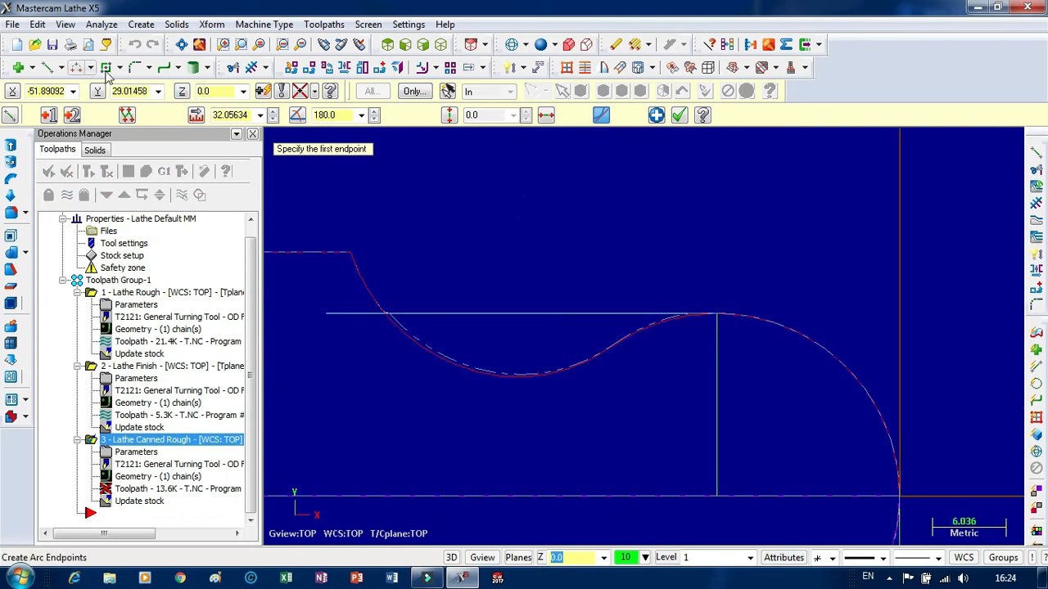
Break the horizontal line and the concave arc at their intersection.
click(234, 67)
click(372, 285)
click(417, 317)
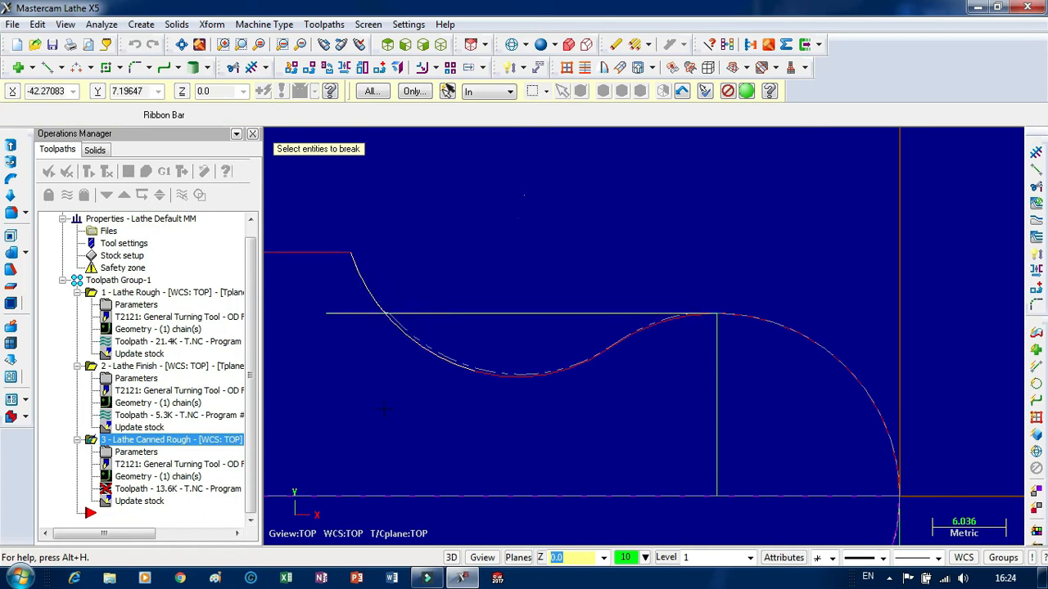
click(582, 325)
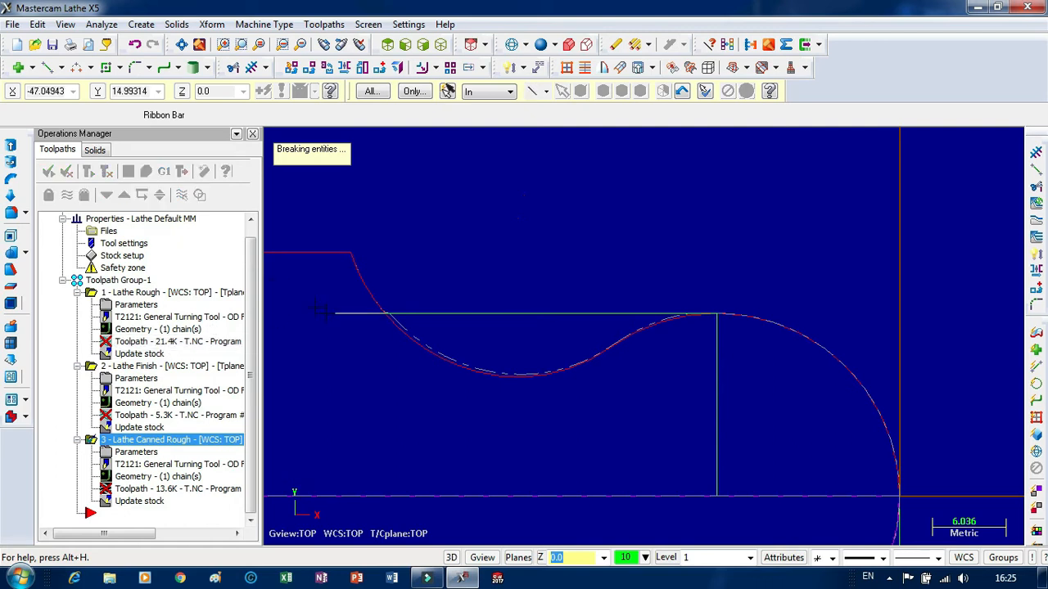
Remove both pieces of the horizontal line and the vertical line below the crest with Trim's divide mode.
click(232, 67)
click(332, 311)
click(471, 313)
click(718, 375)
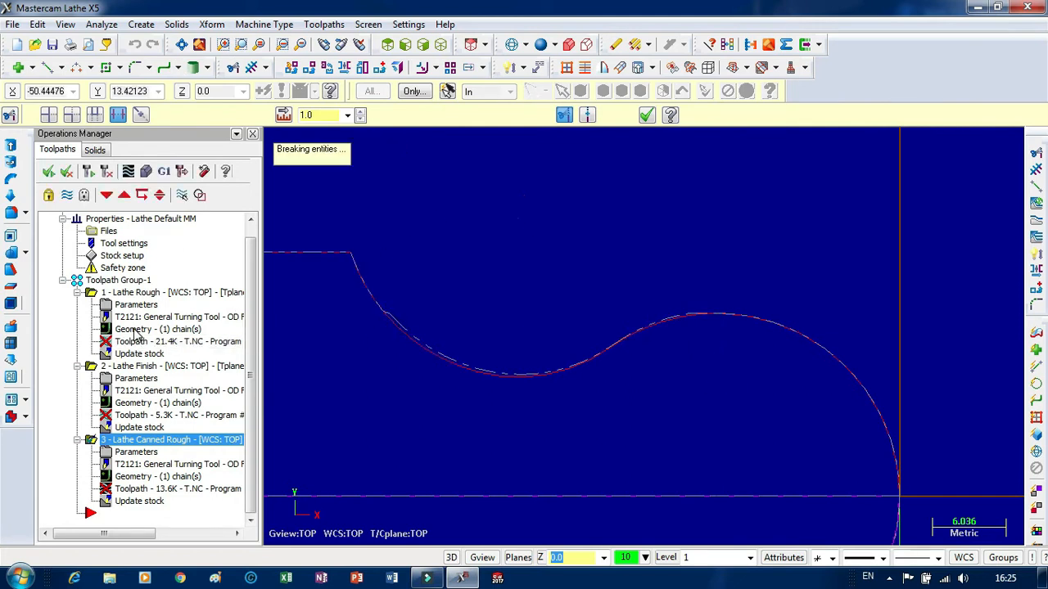
Rechain the lathe rough contour partially from the large arc's start on the axis to the break point on the concave arc.
click(155, 329)
right_click(109, 176)
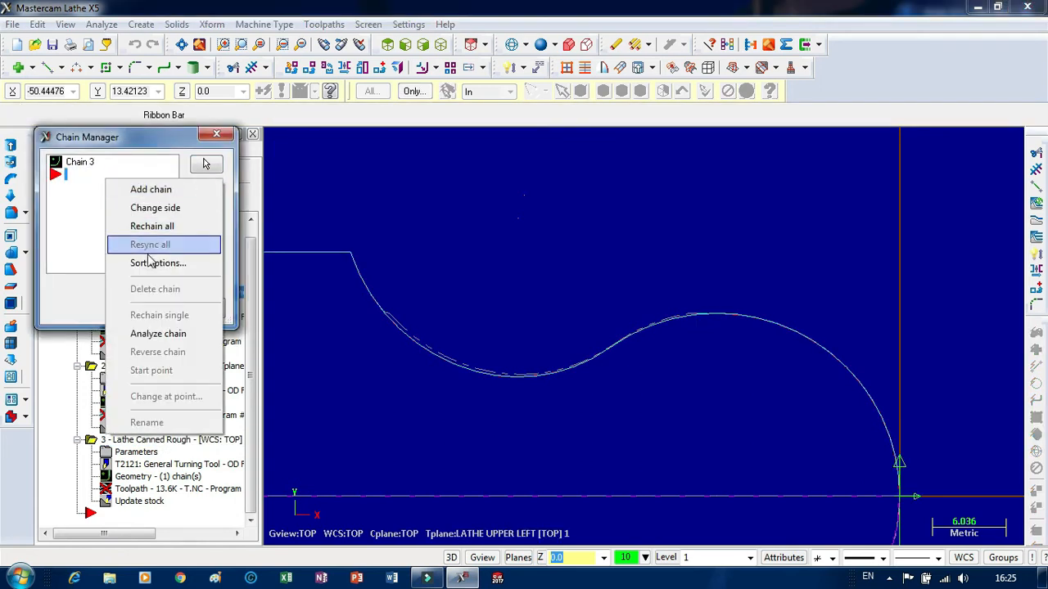
click(145, 224)
click(310, 253)
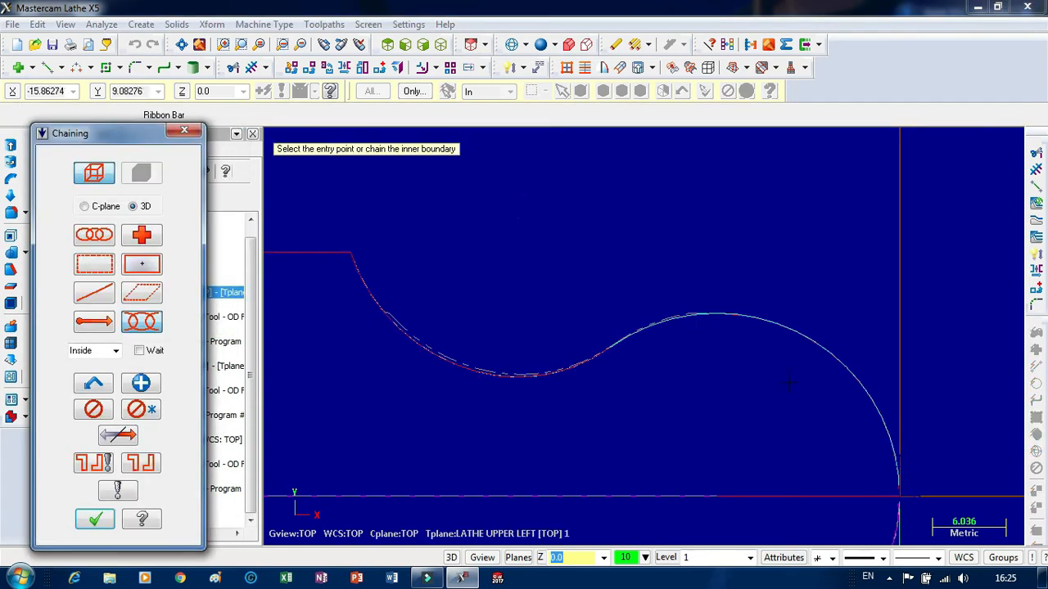
scroll(738, 164, down, 1)
click(873, 425)
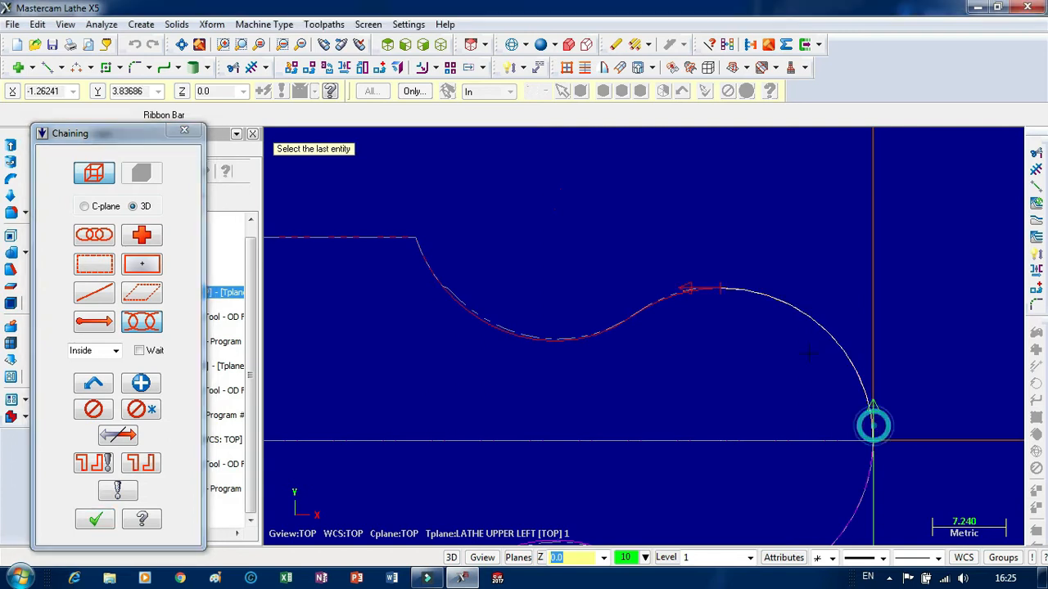
click(709, 295)
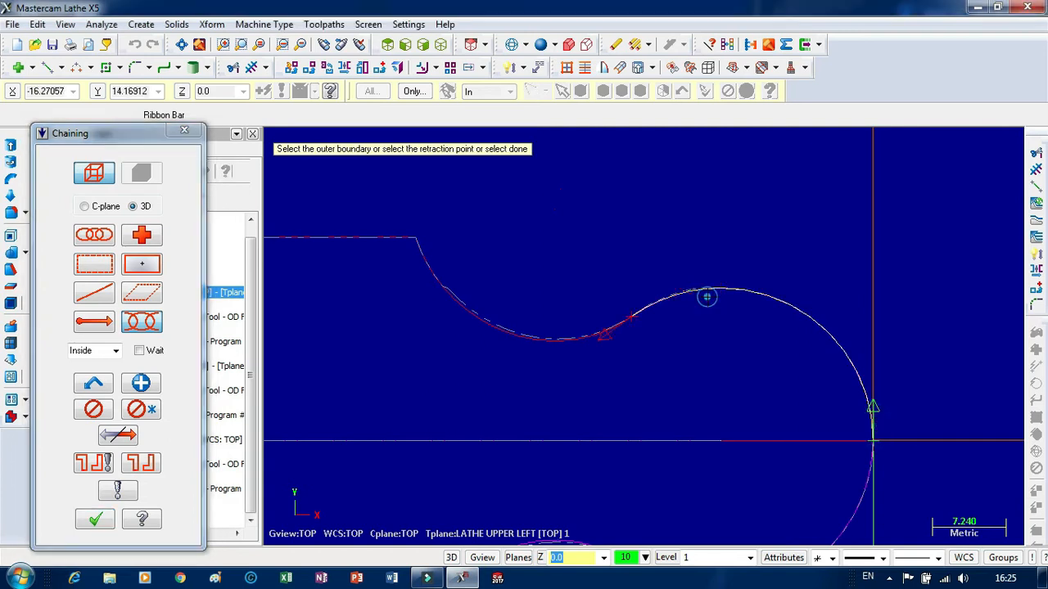
click(585, 339)
click(490, 331)
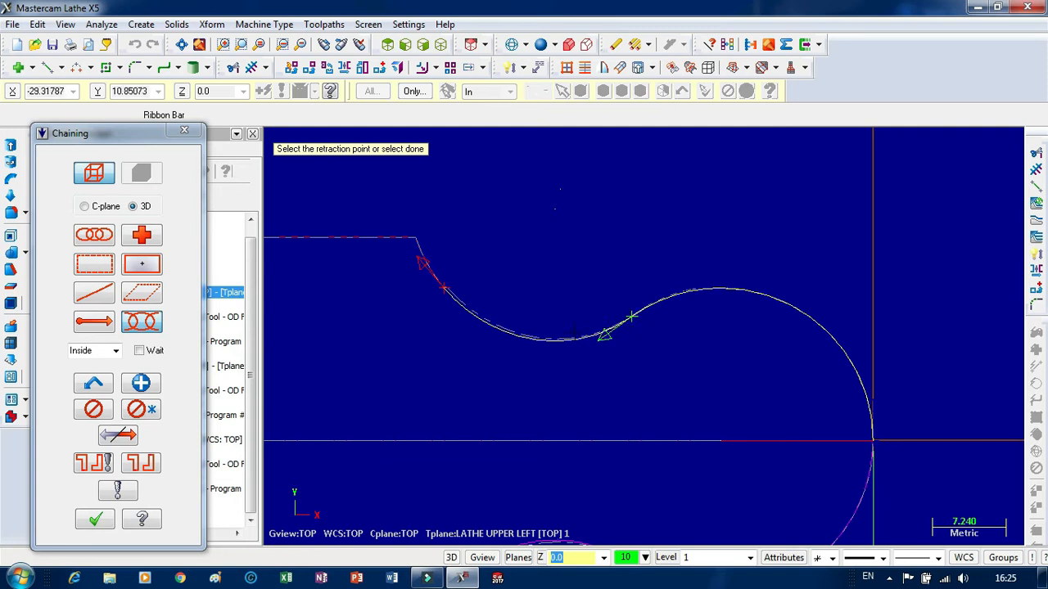
Discard the partial chain and rechain the lathe rough along the full upper profile, starting from the large arc's end on the axis.
click(149, 416)
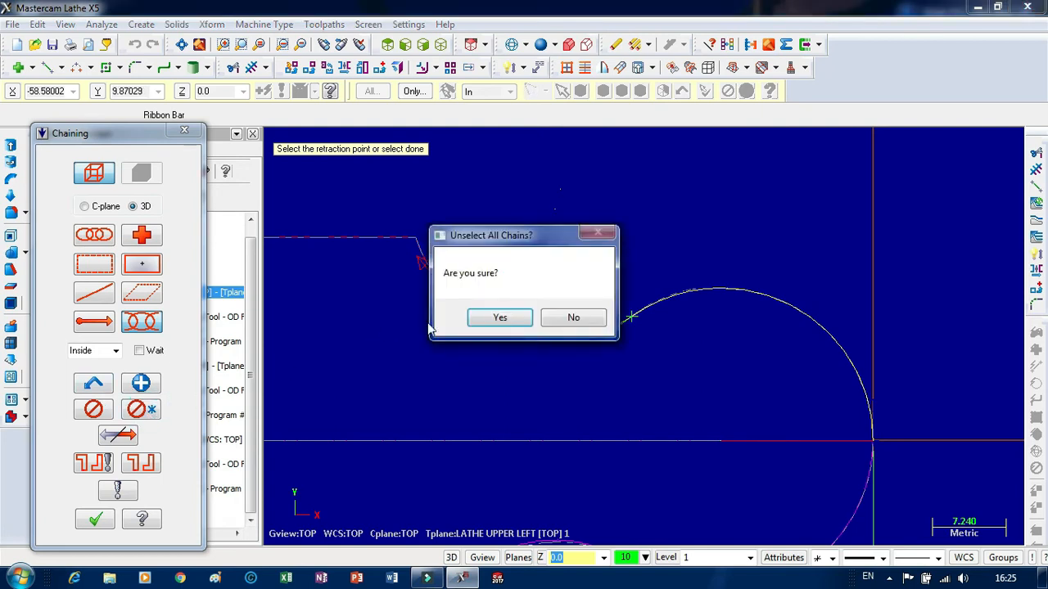
click(483, 316)
click(94, 235)
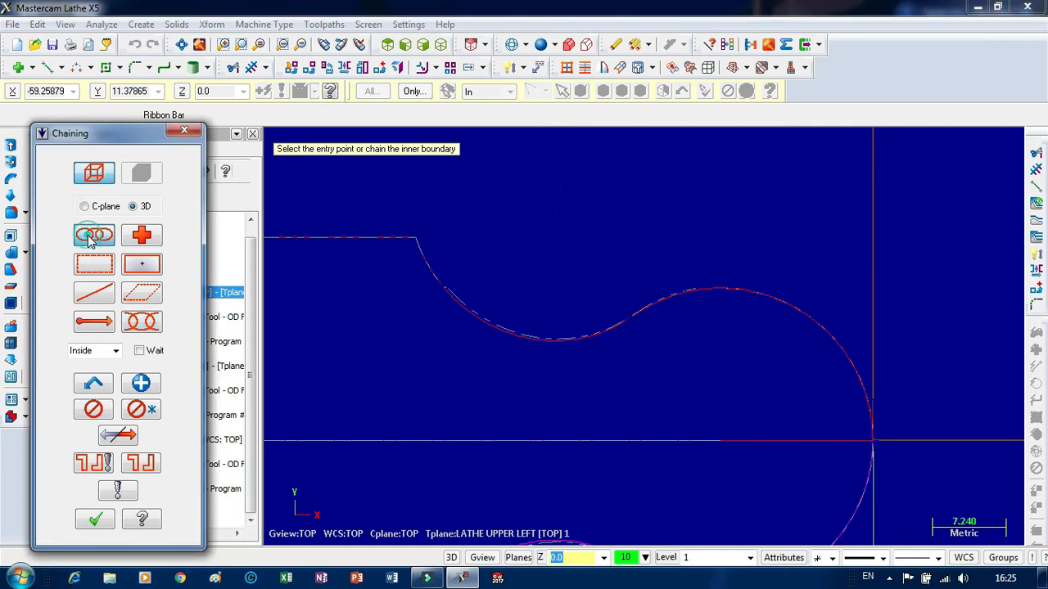
click(870, 428)
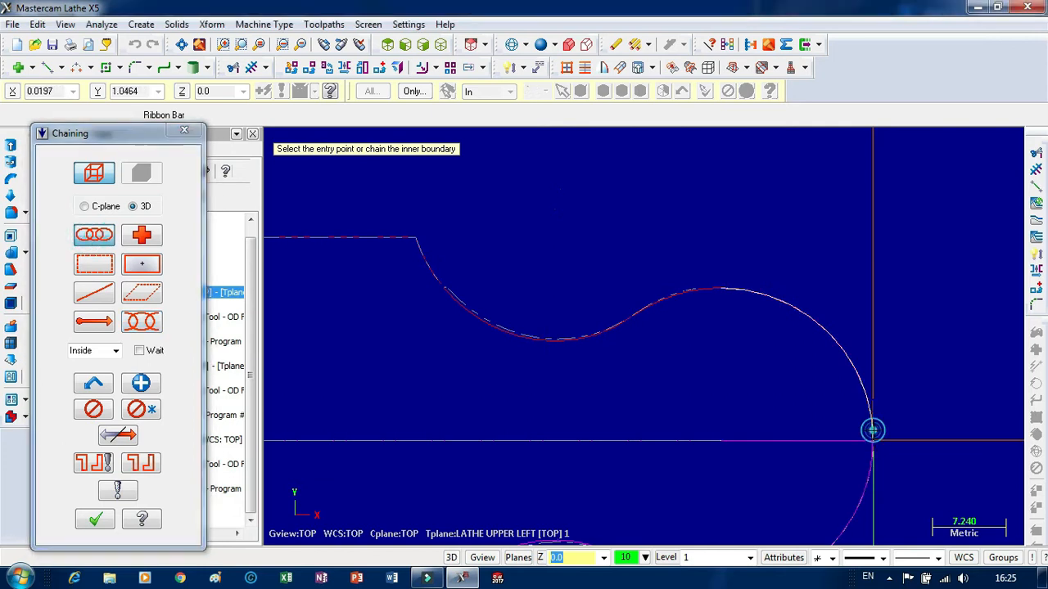
scroll(974, 306, down, 1)
scroll(974, 306, down, 1)
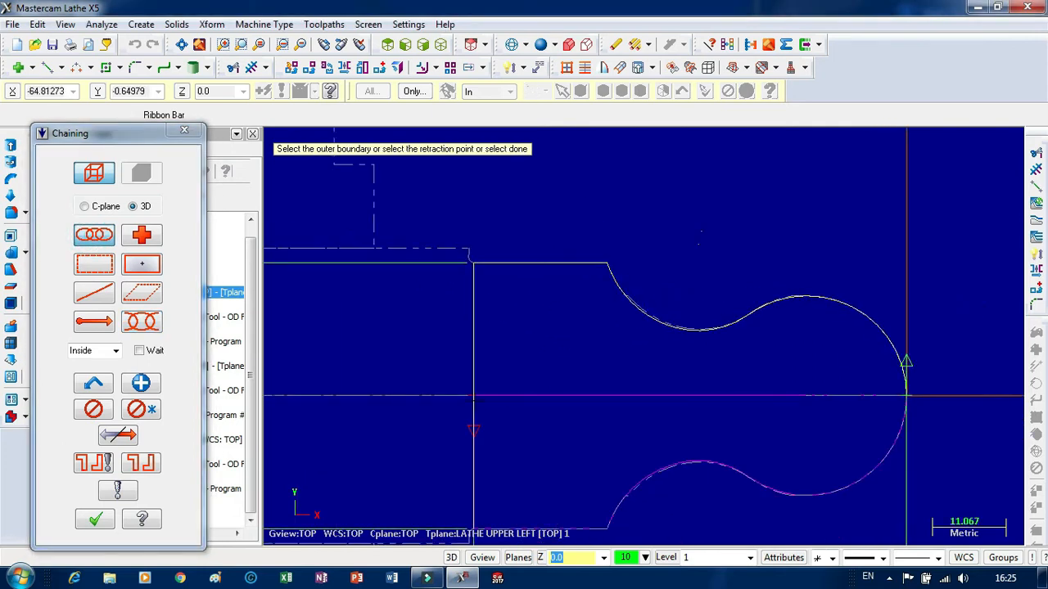
click(93, 522)
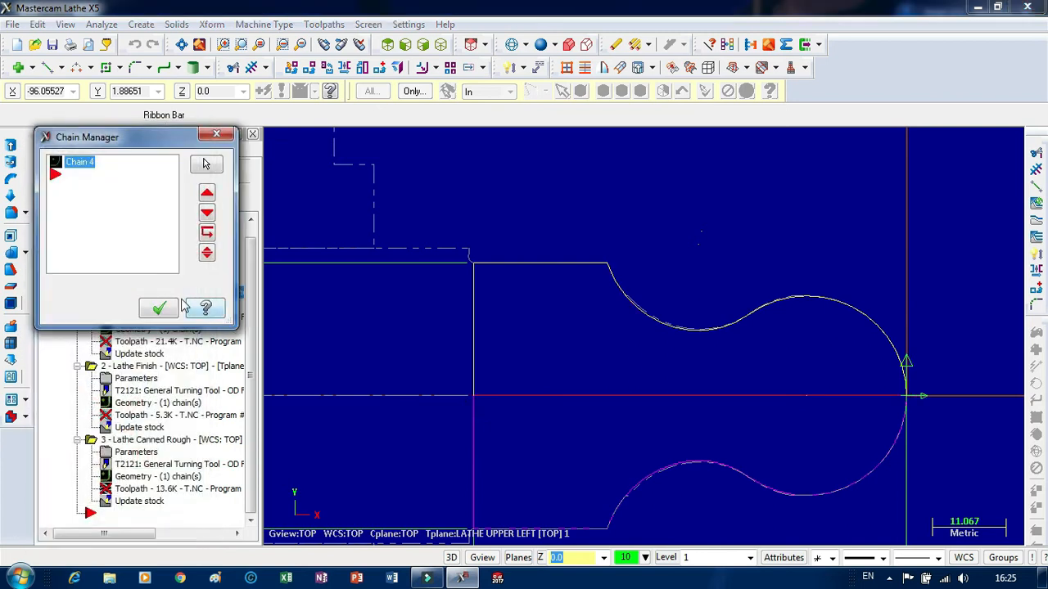
click(156, 306)
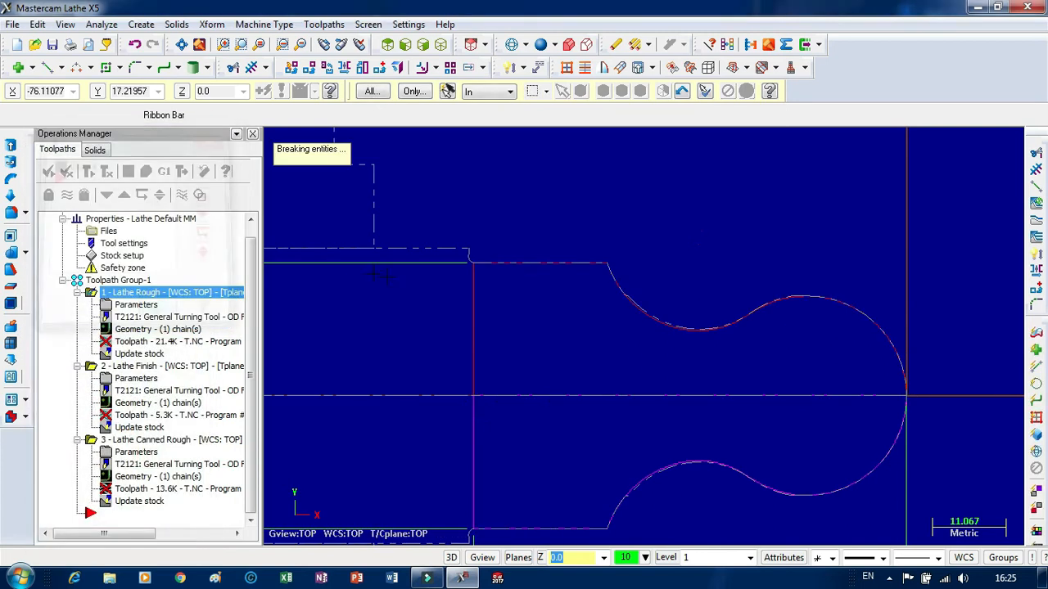
Regenerate the lathe finish toolpath with its existing chain.
click(155, 420)
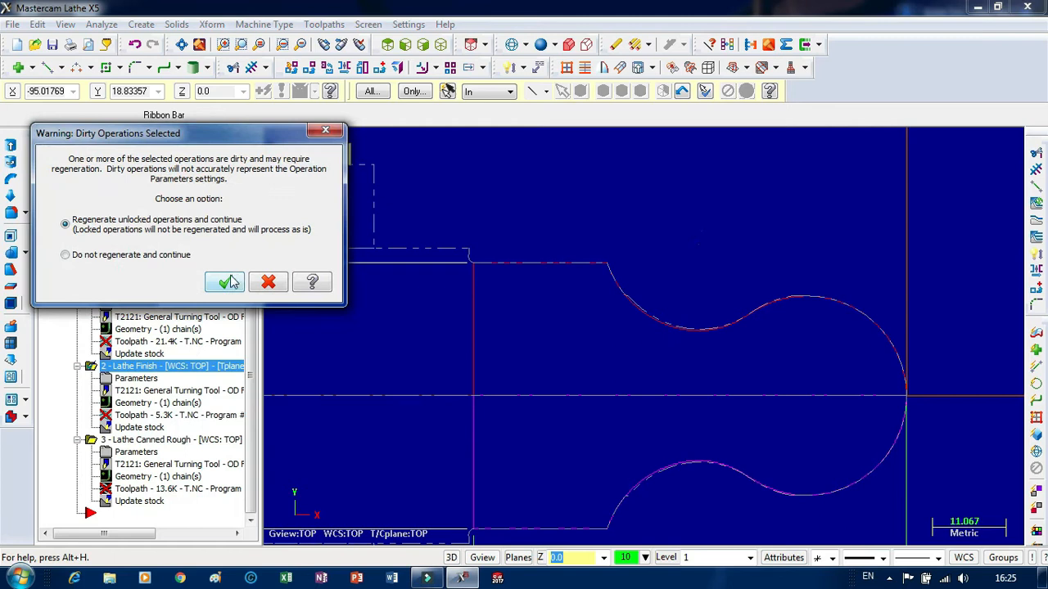
click(224, 282)
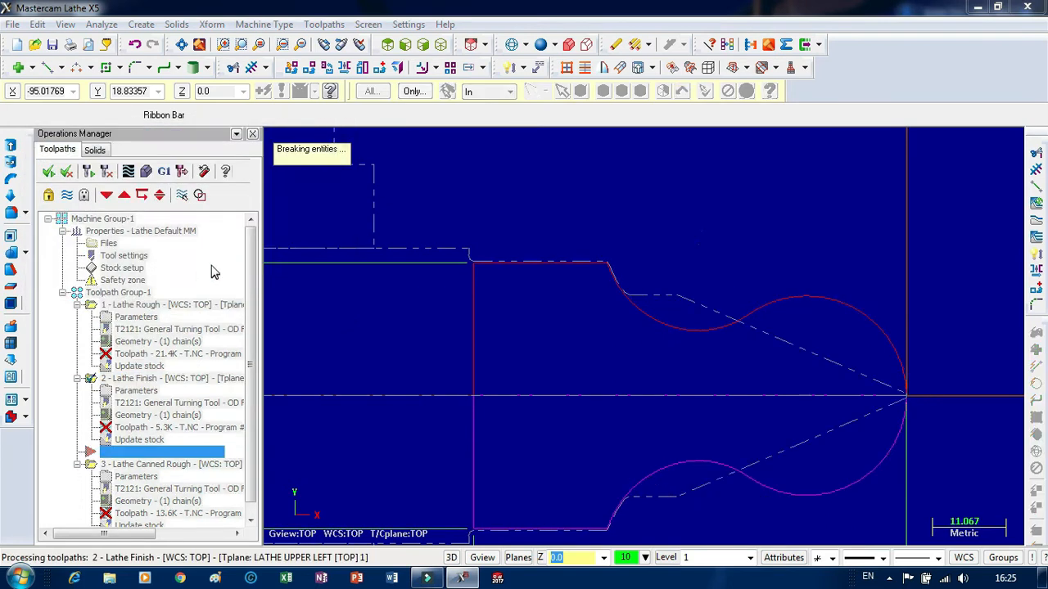
click(102, 218)
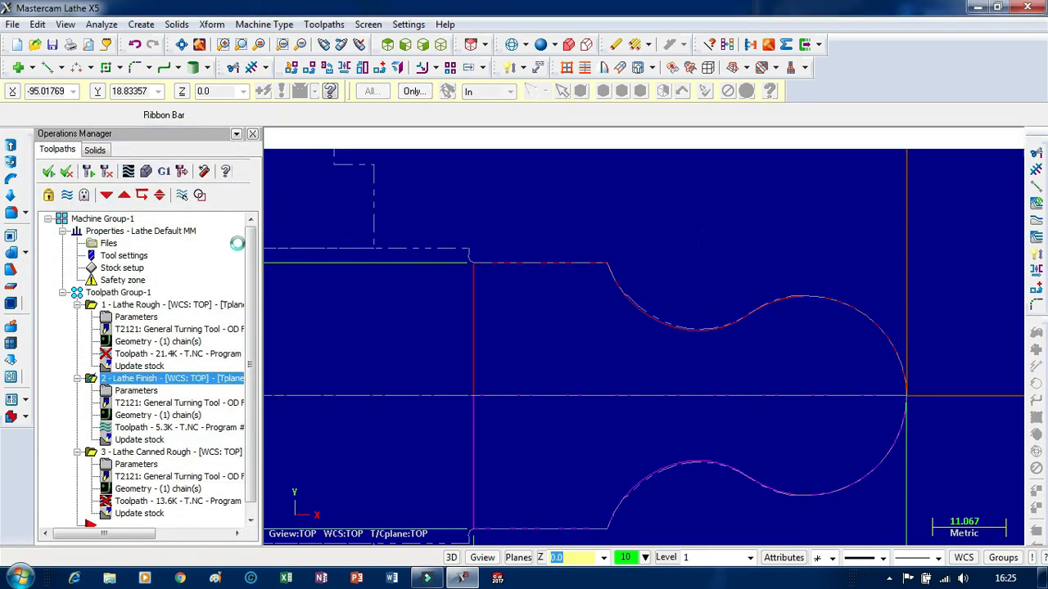
click(148, 228)
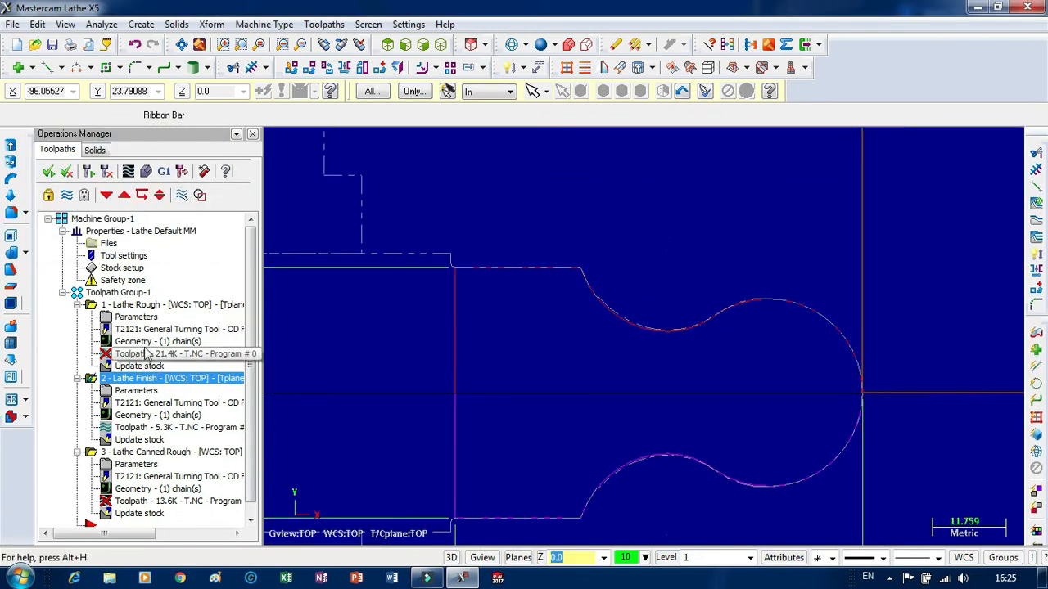
Rechain all geometry of the lathe rough operation along the full upper profile from the large arc's end on the axis.
click(140, 340)
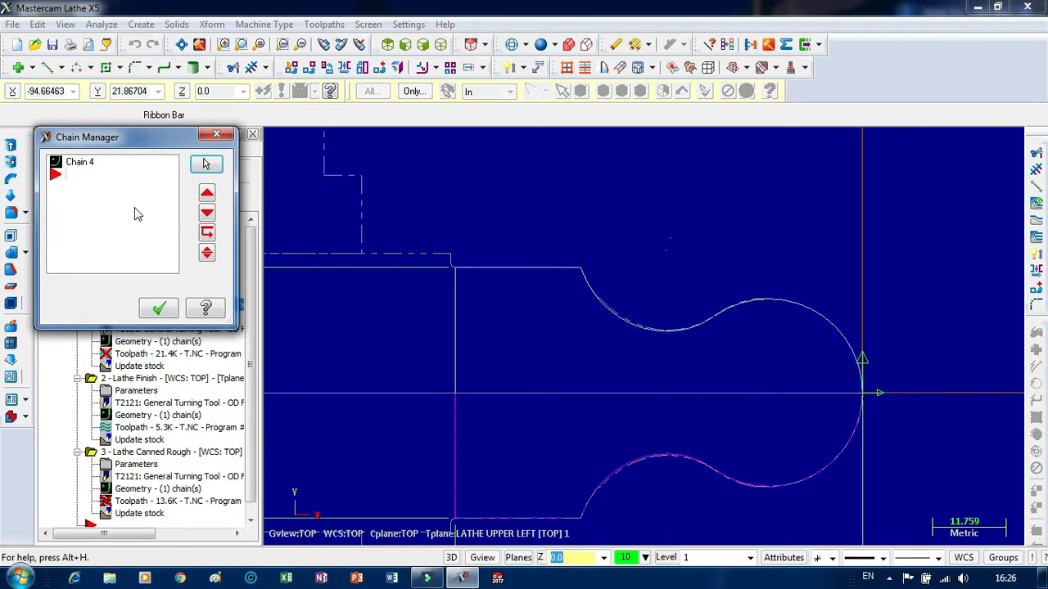
right_click(137, 214)
click(189, 189)
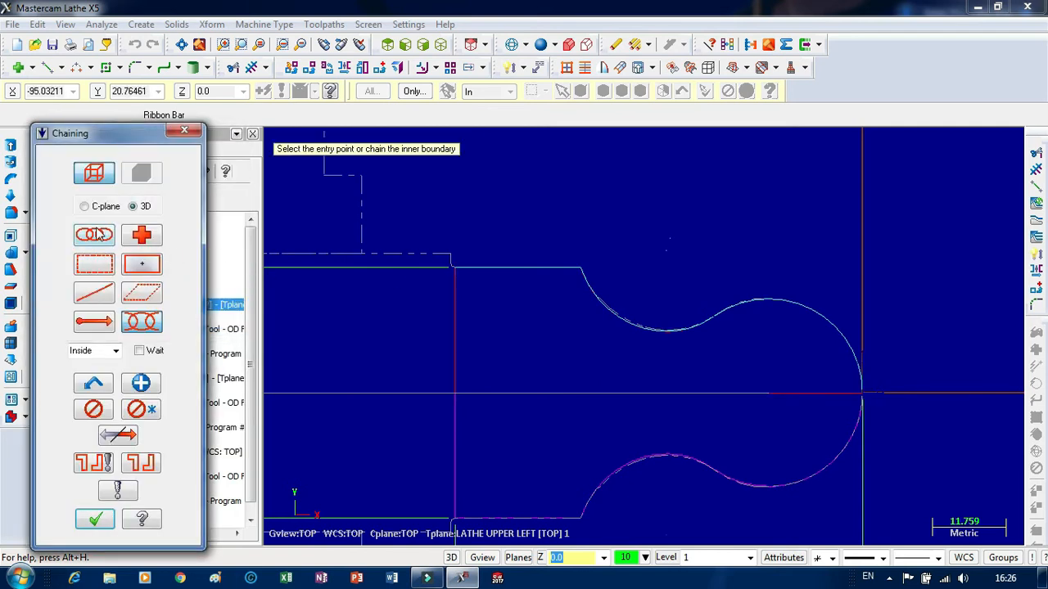
click(96, 236)
click(863, 376)
click(495, 395)
click(95, 521)
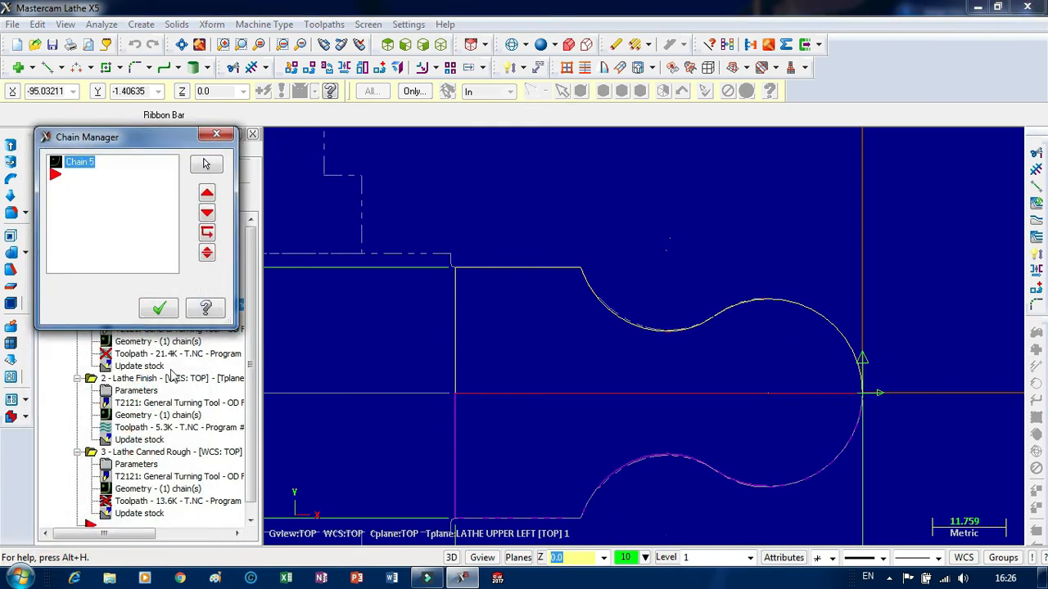
click(157, 310)
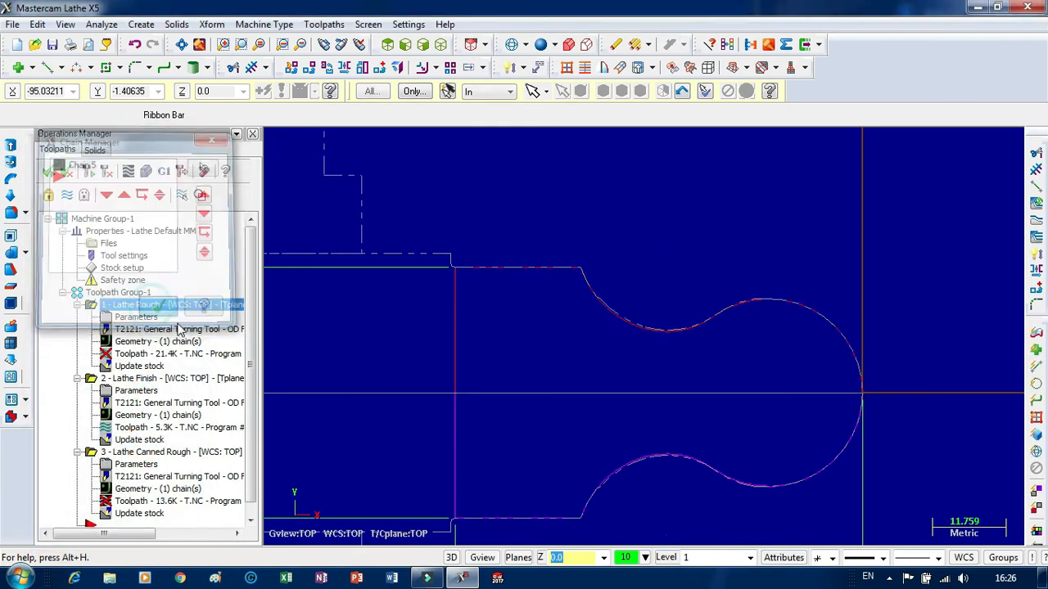
Rechain the lathe finish along the full upper profile from the large arc's end on the axis and regenerate its toolpath.
click(148, 417)
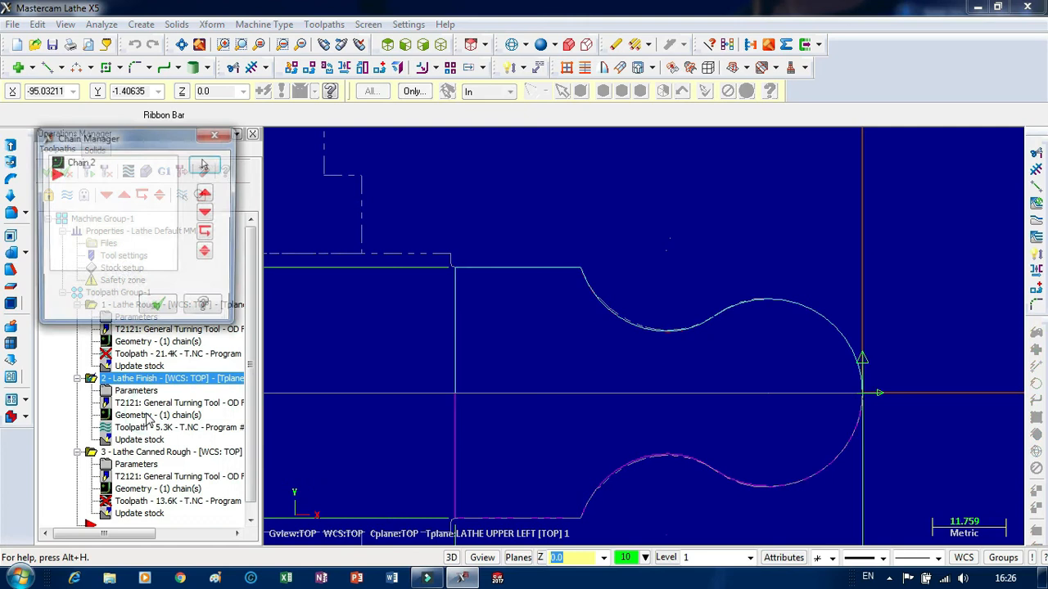
right_click(115, 205)
click(168, 250)
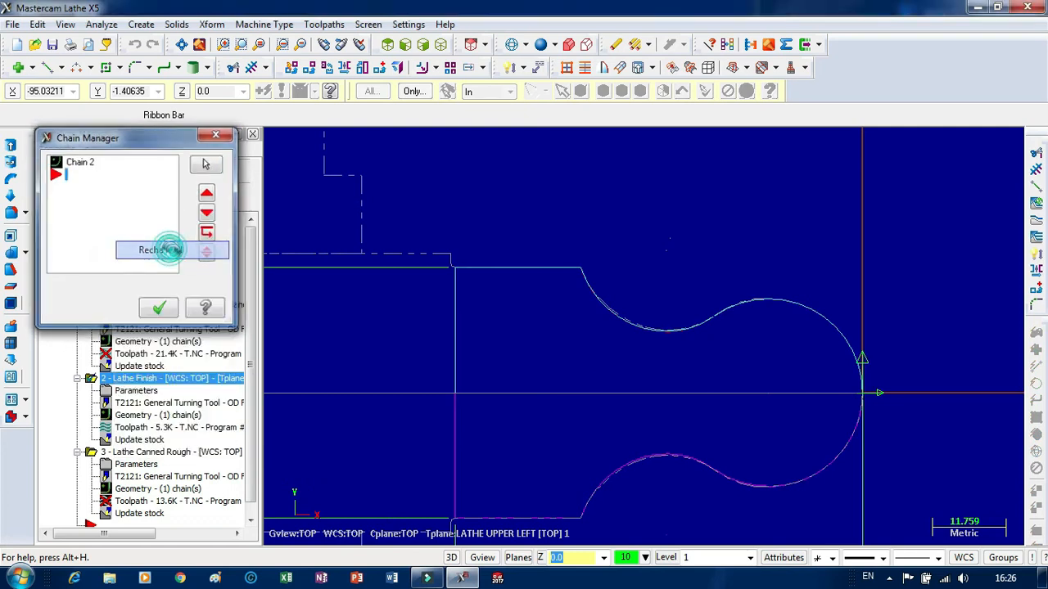
click(862, 375)
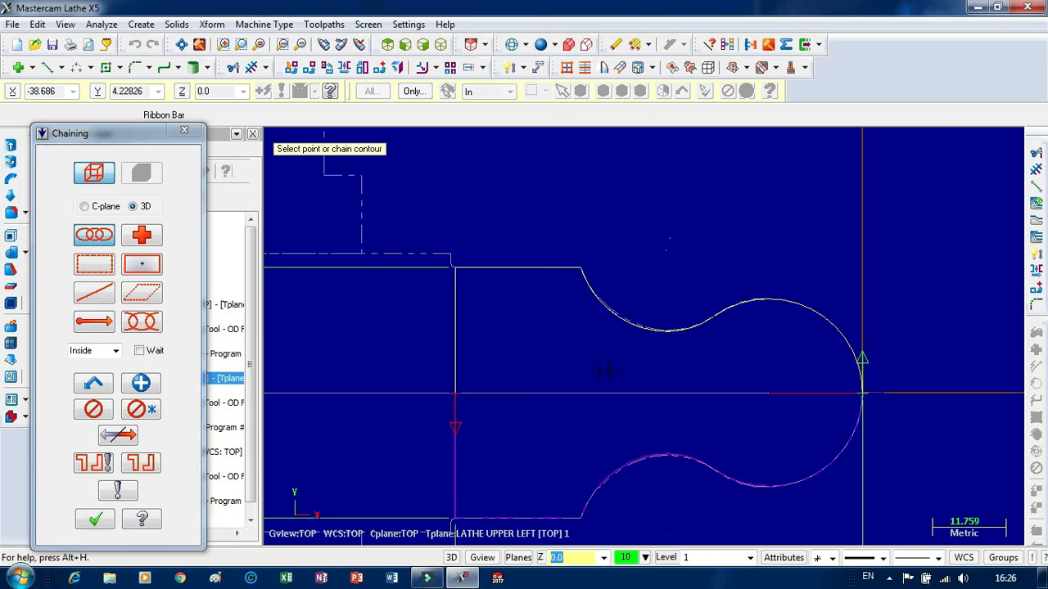
click(95, 519)
click(160, 310)
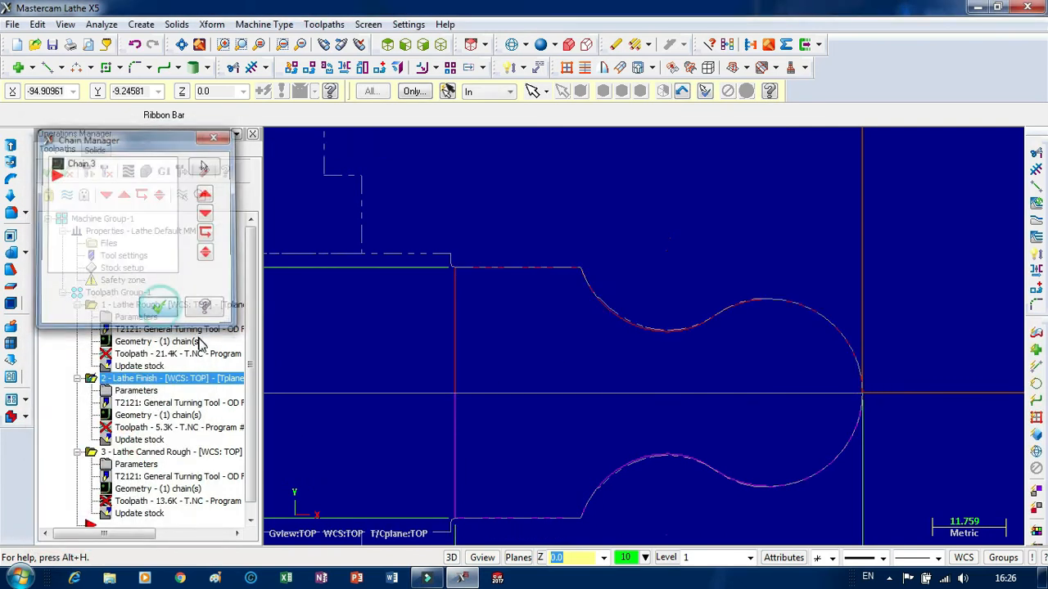
click(88, 171)
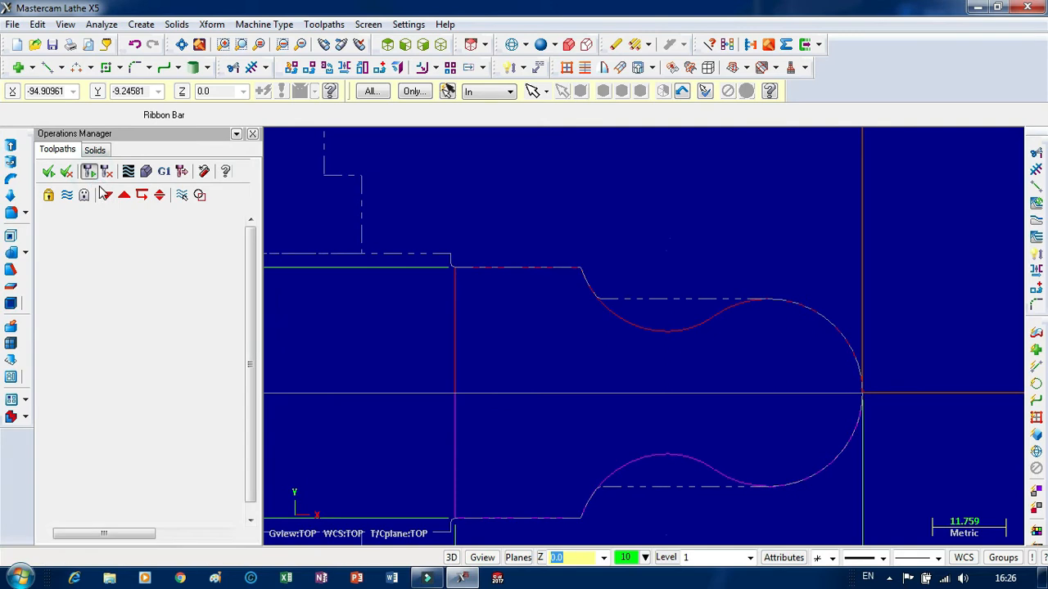
Rechain the canned rough partially from the large arc's crest along the concave arc to its break point, reversing the chain direction.
scroll(639, 264, down, 4)
scroll(624, 269, up, 3)
scroll(573, 267, up, 4)
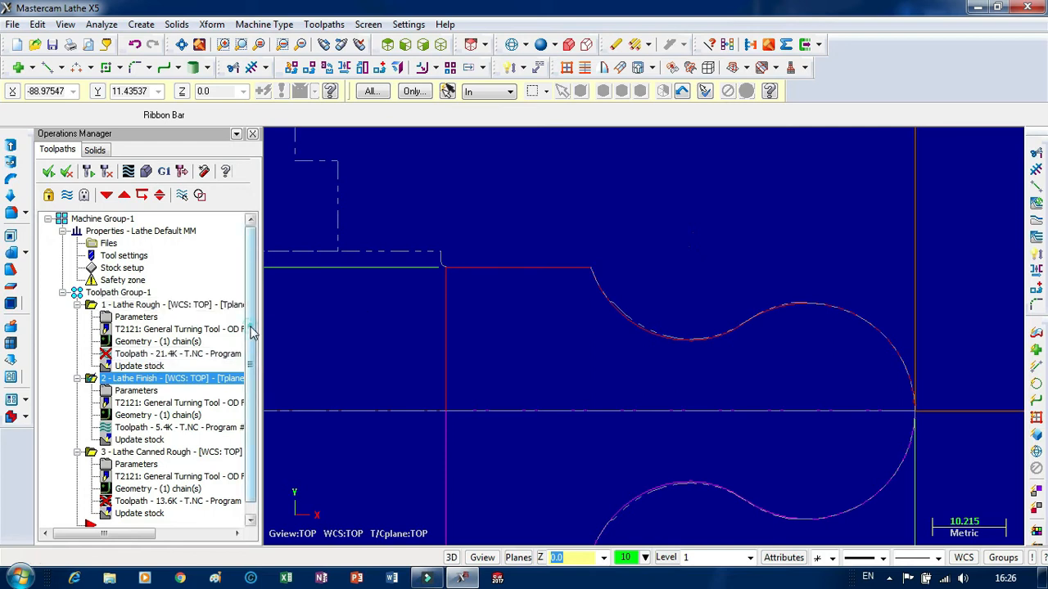
scroll(252, 332, down, 1)
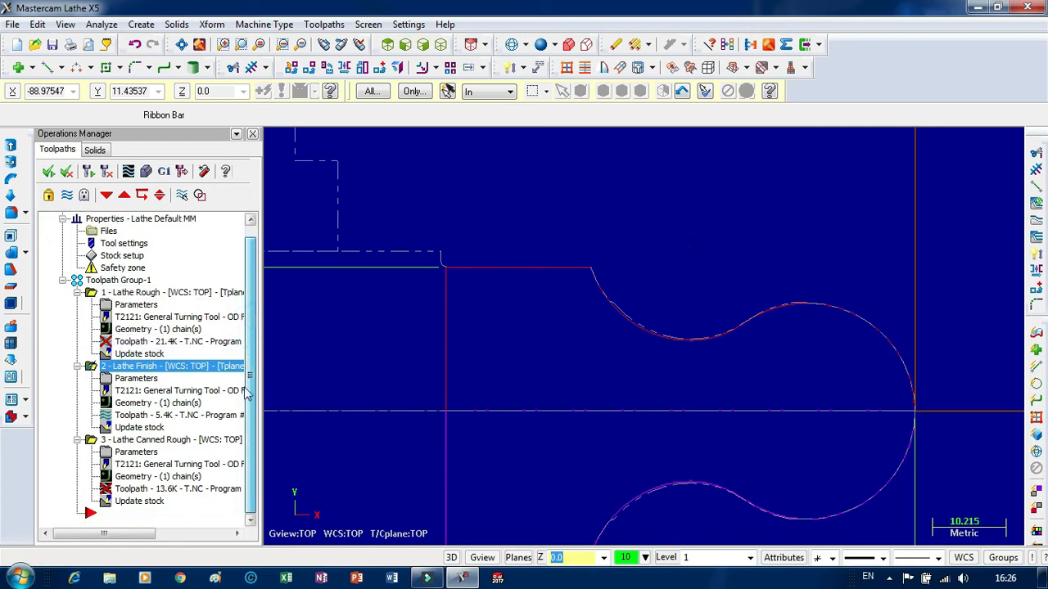
click(149, 480)
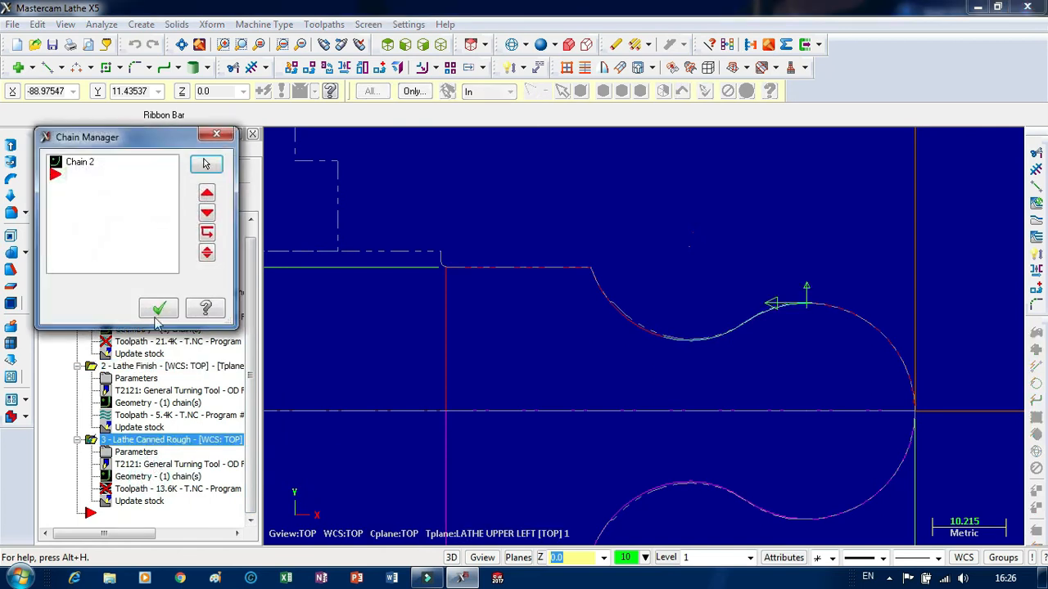
right_click(124, 178)
click(185, 227)
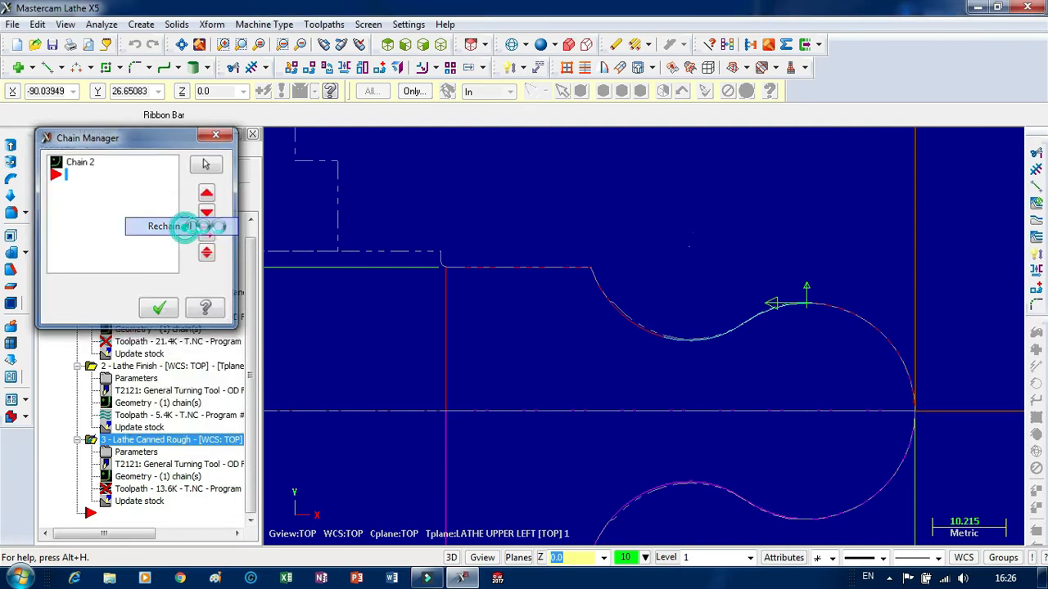
click(773, 319)
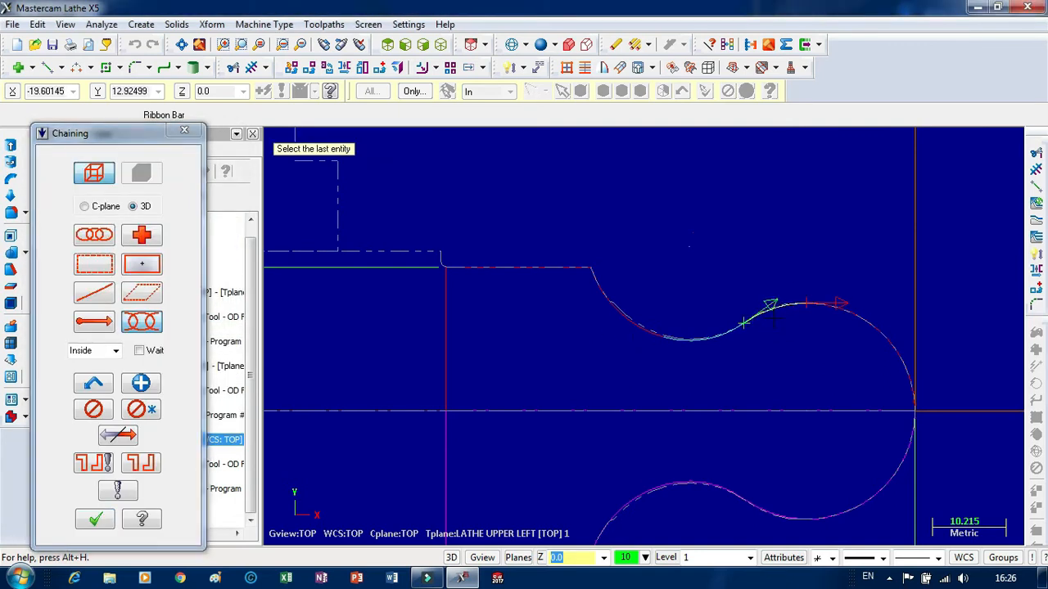
click(117, 435)
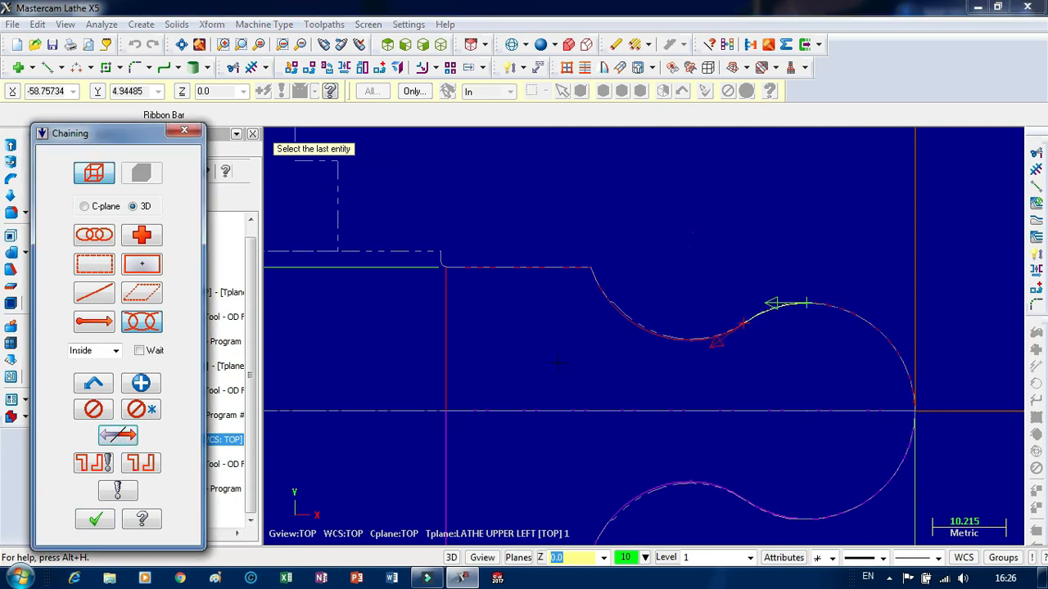
click(605, 311)
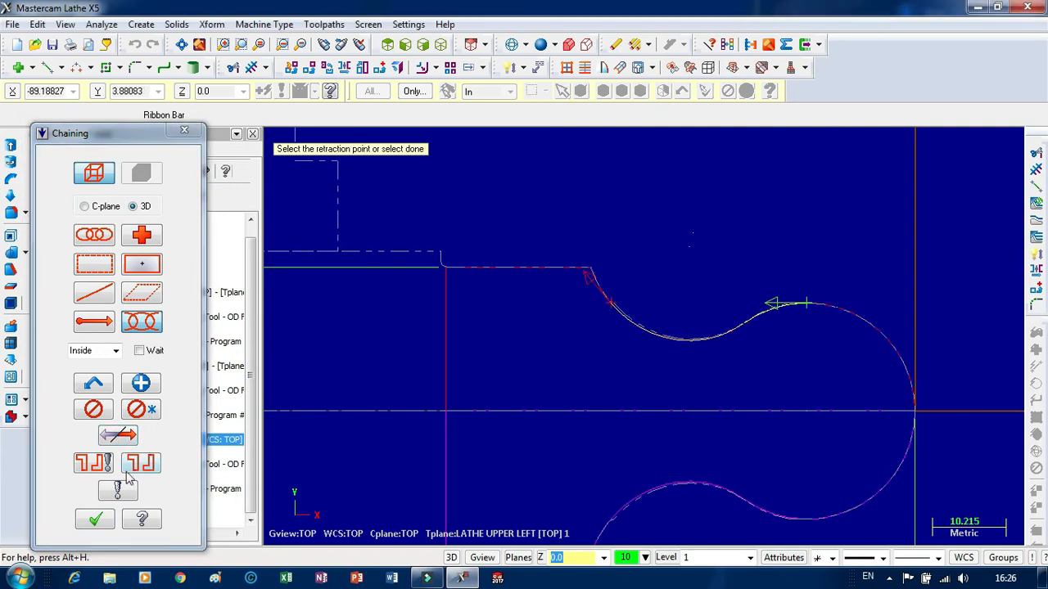
click(94, 519)
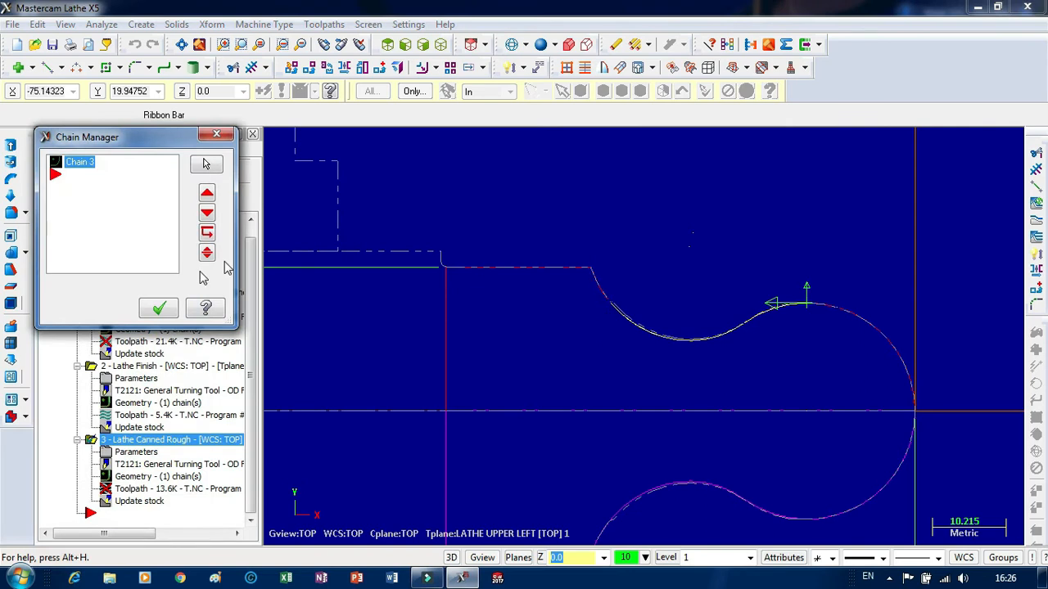
click(158, 307)
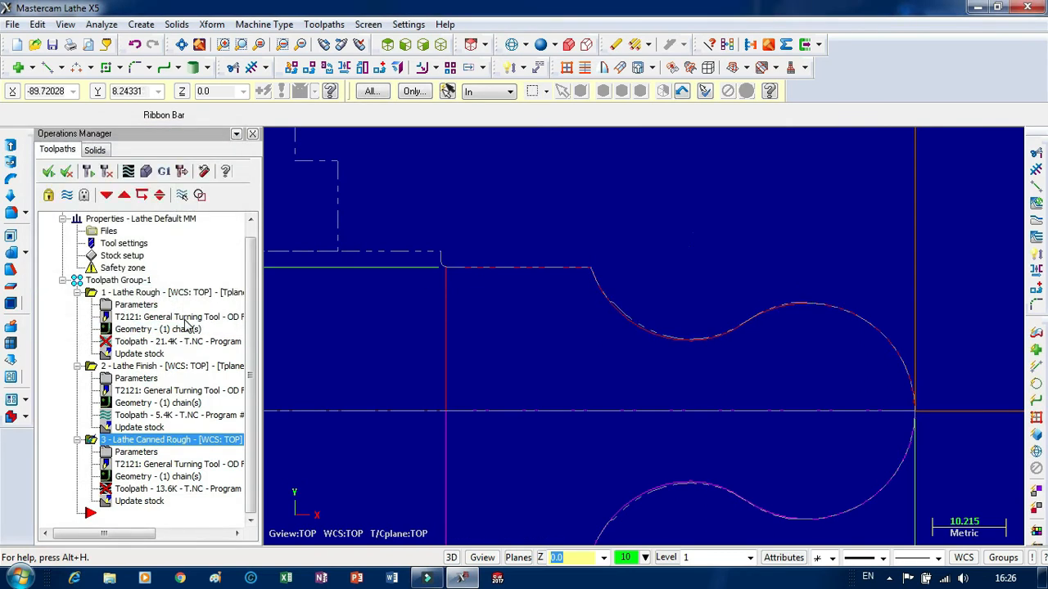
Regenerate the canned rough toolpath, continuing despite the tool collision with the stock.
click(89, 171)
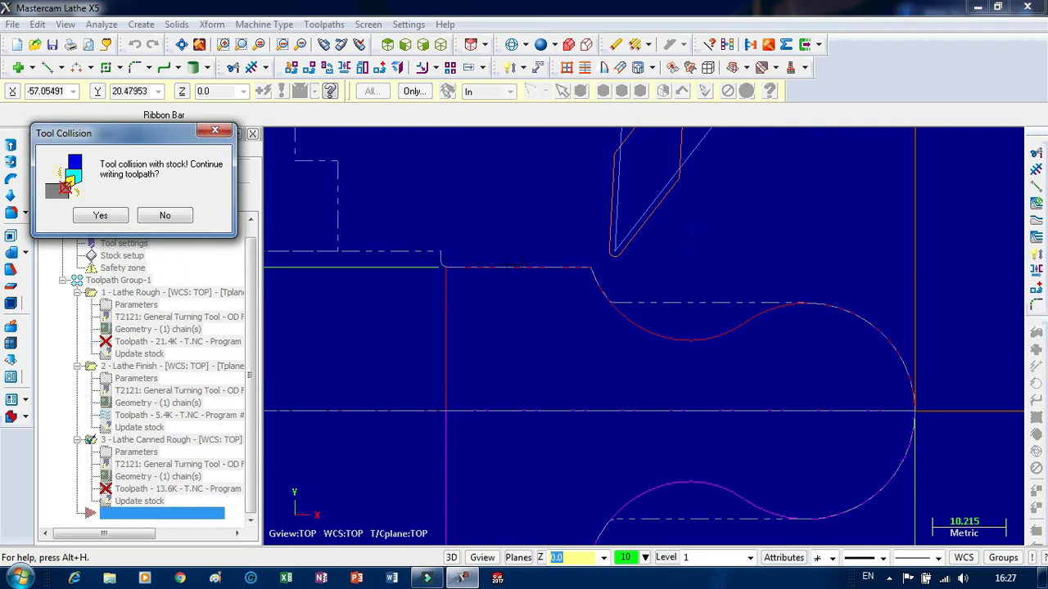
click(115, 220)
scroll(636, 224, down, 3)
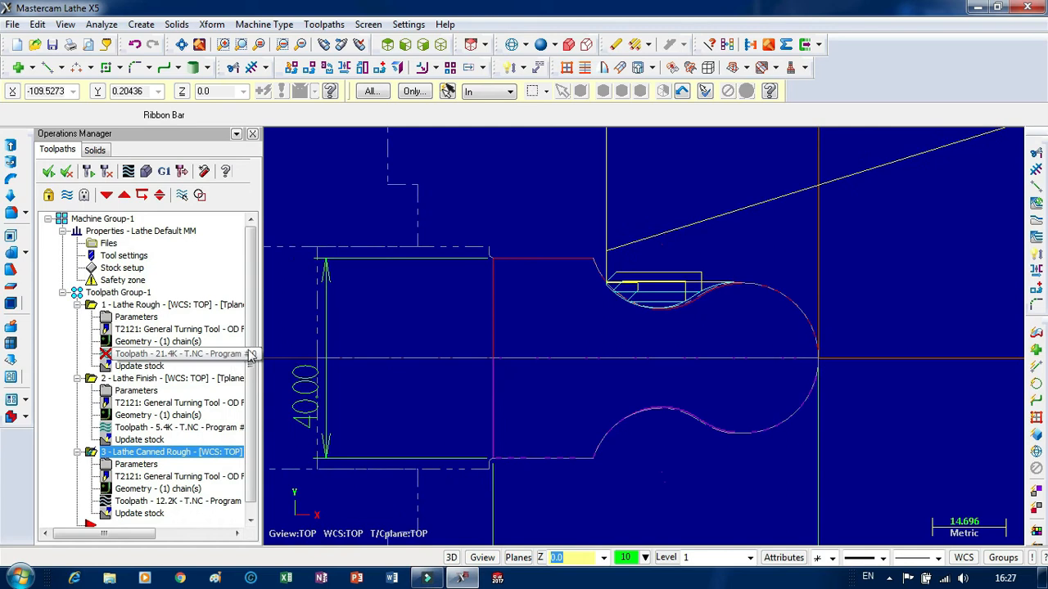
Add a lathe canned finish operation after the canned rough with tool T2121, continuing to write the toolpath despite the stock collision.
scroll(250, 360, down, 2)
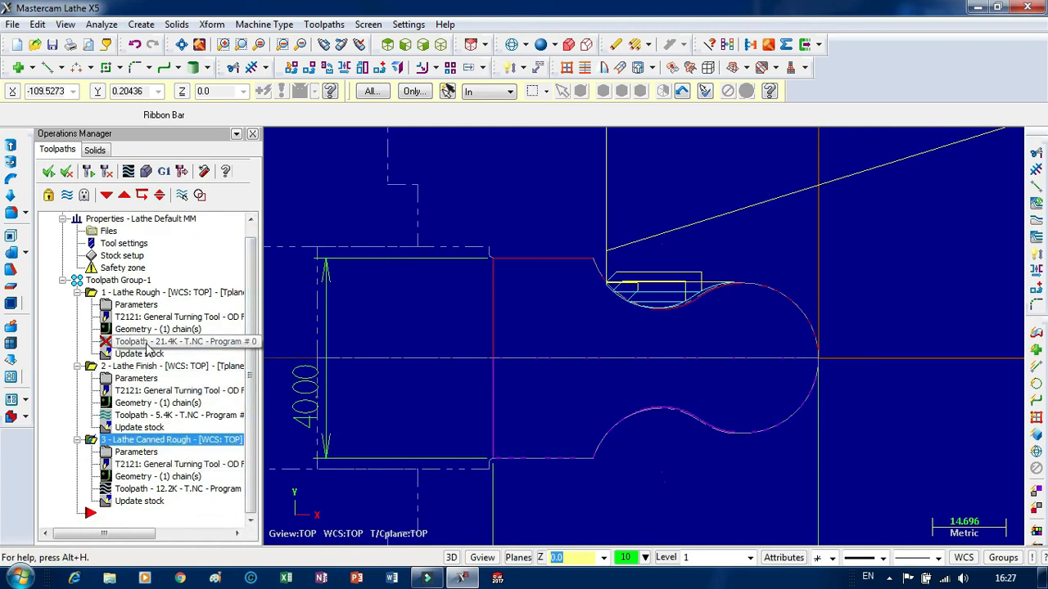
click(130, 516)
right_click(129, 515)
mouse_move(184, 59)
mouse_move(204, 75)
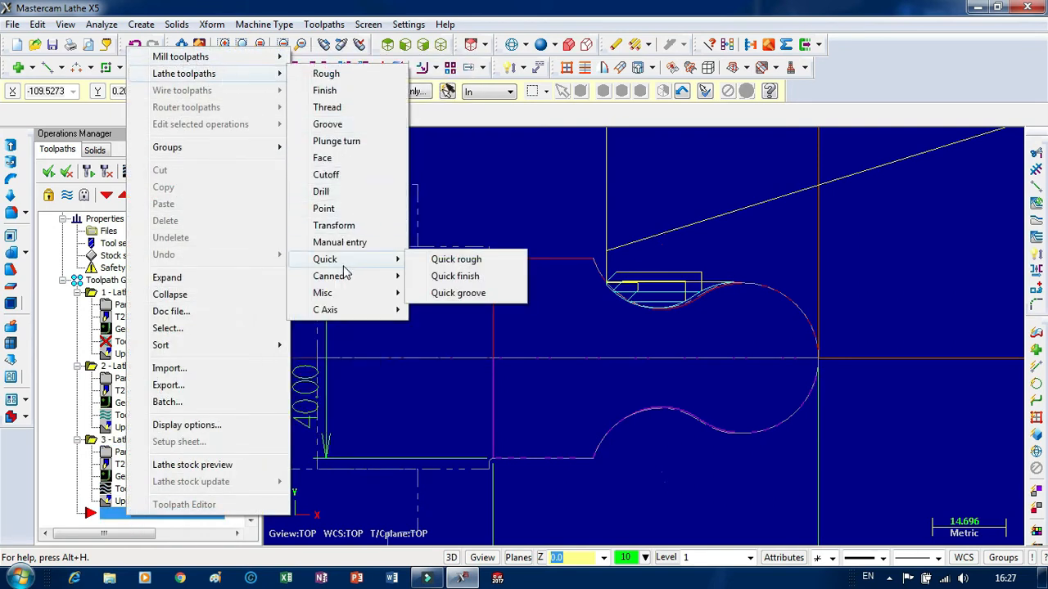
mouse_move(348, 276)
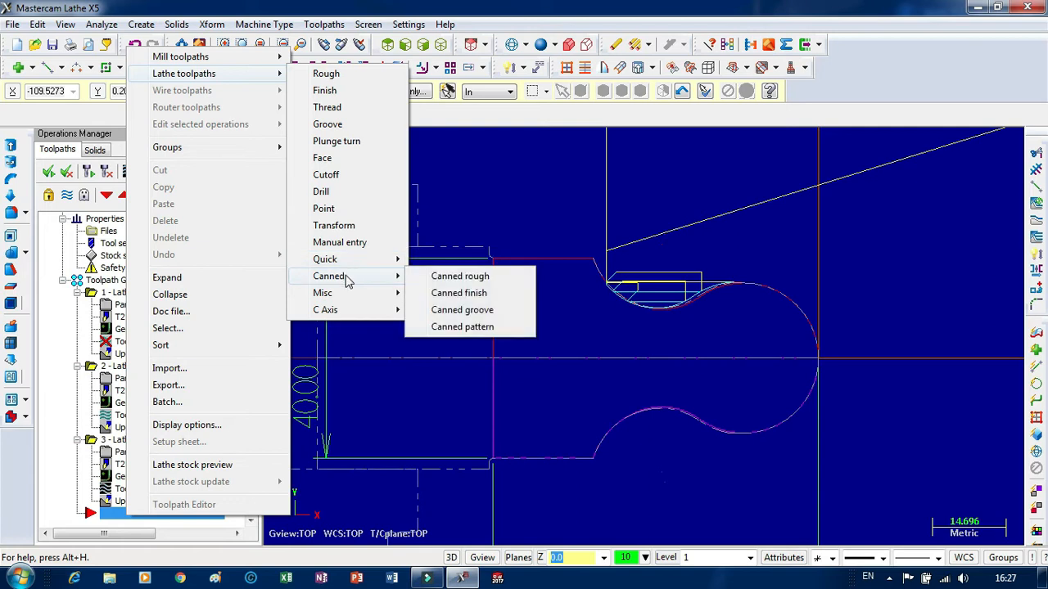
click(456, 296)
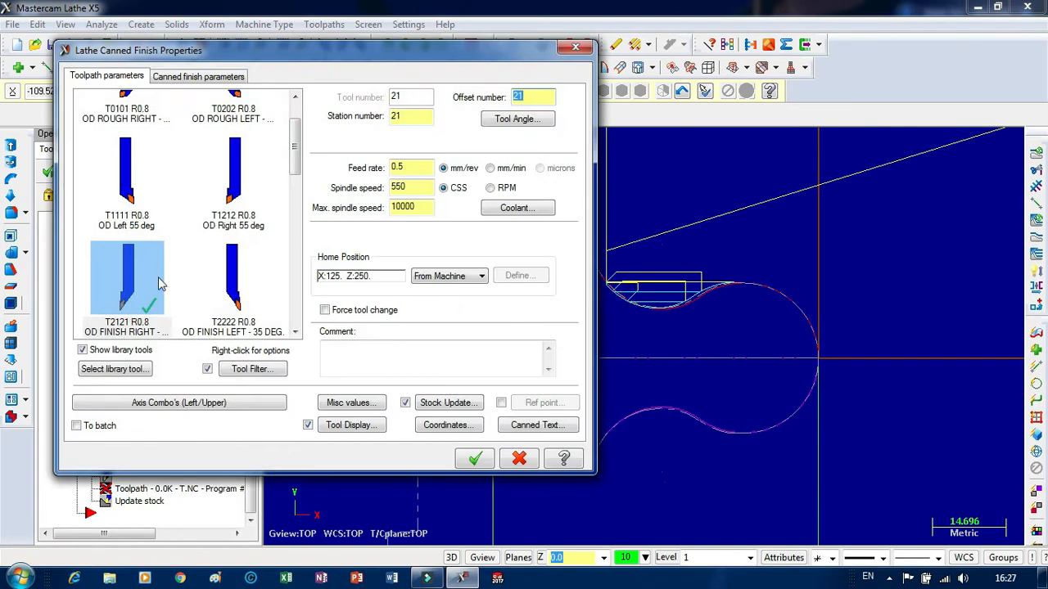
click(475, 458)
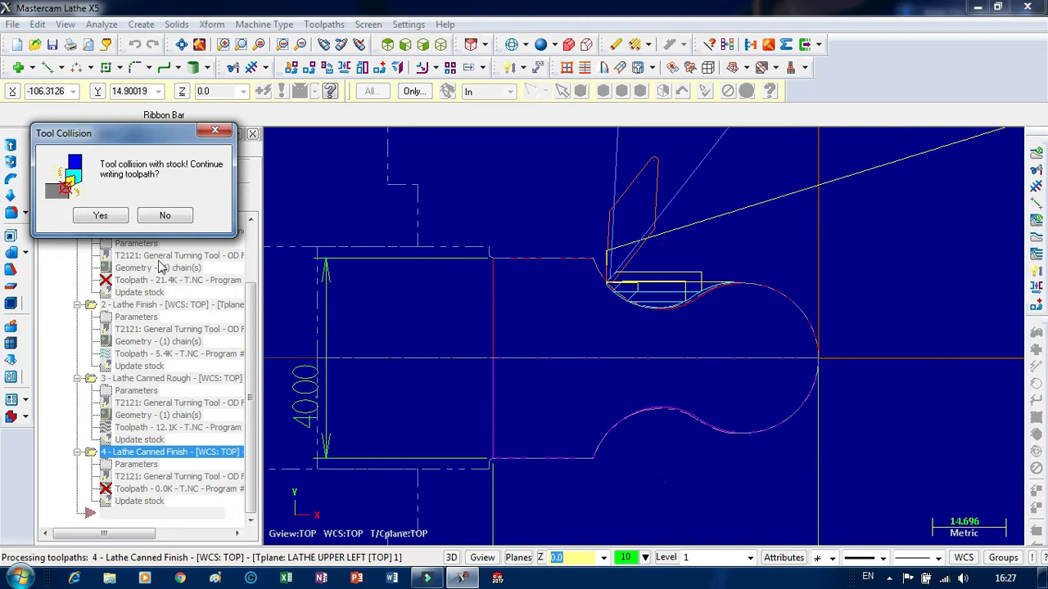
click(101, 215)
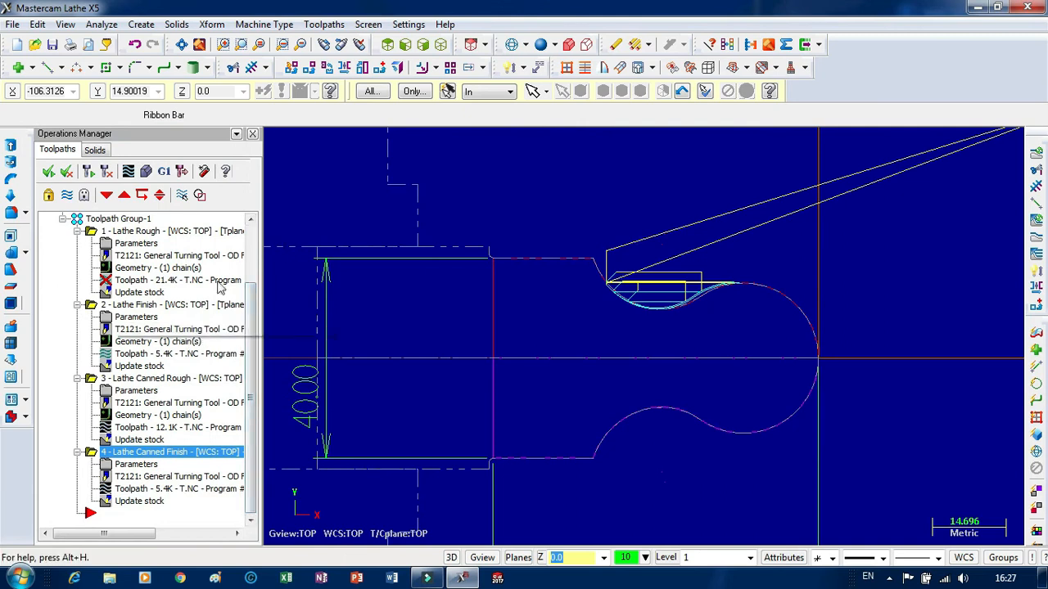
Backplot the lathe rough operation, choosing to regenerate unlocked operations and continue.
click(139, 244)
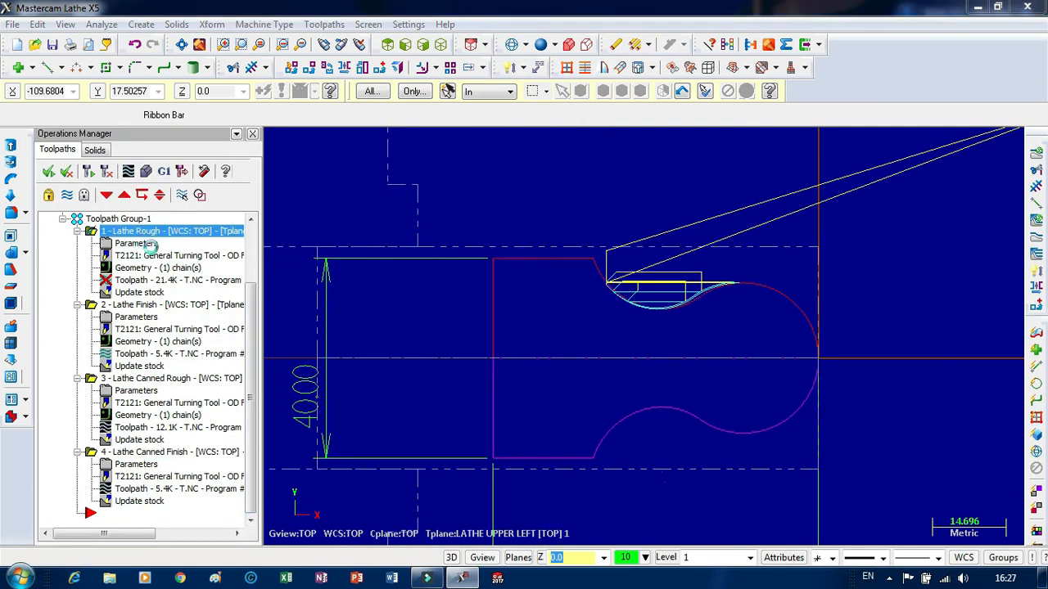
click(506, 462)
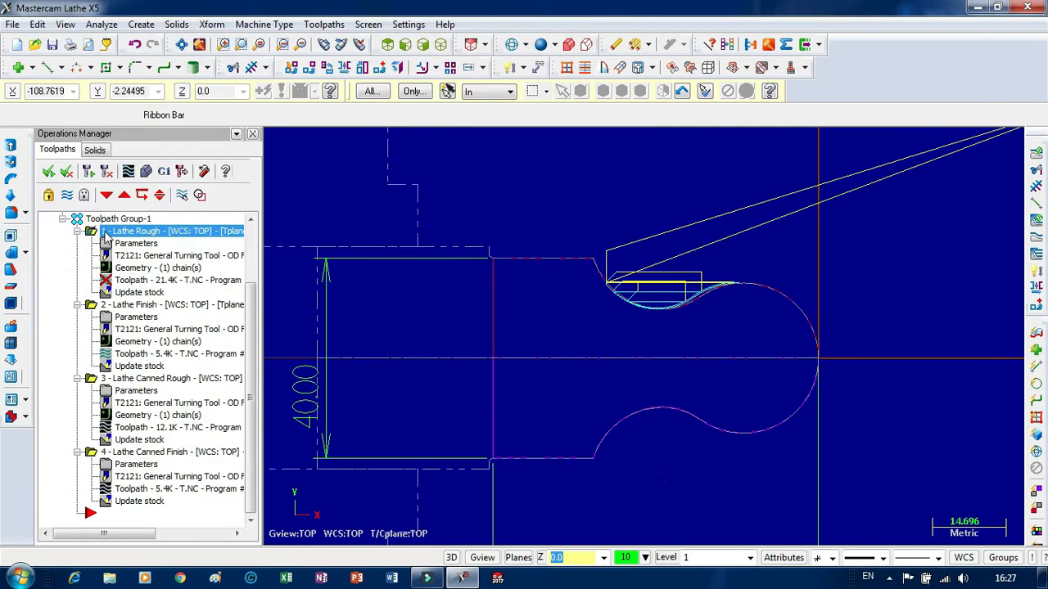
click(124, 174)
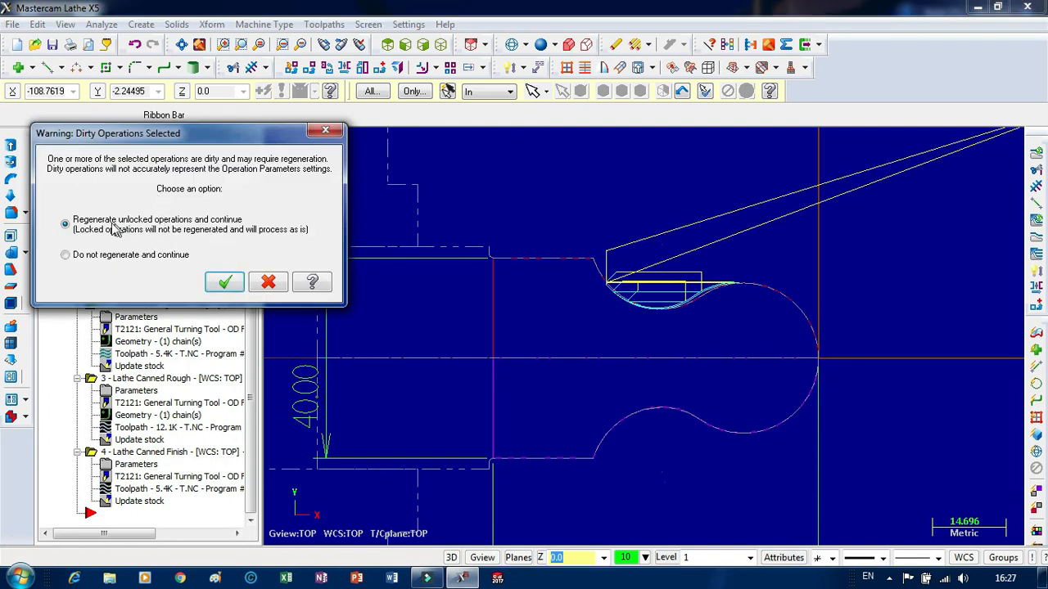
click(224, 282)
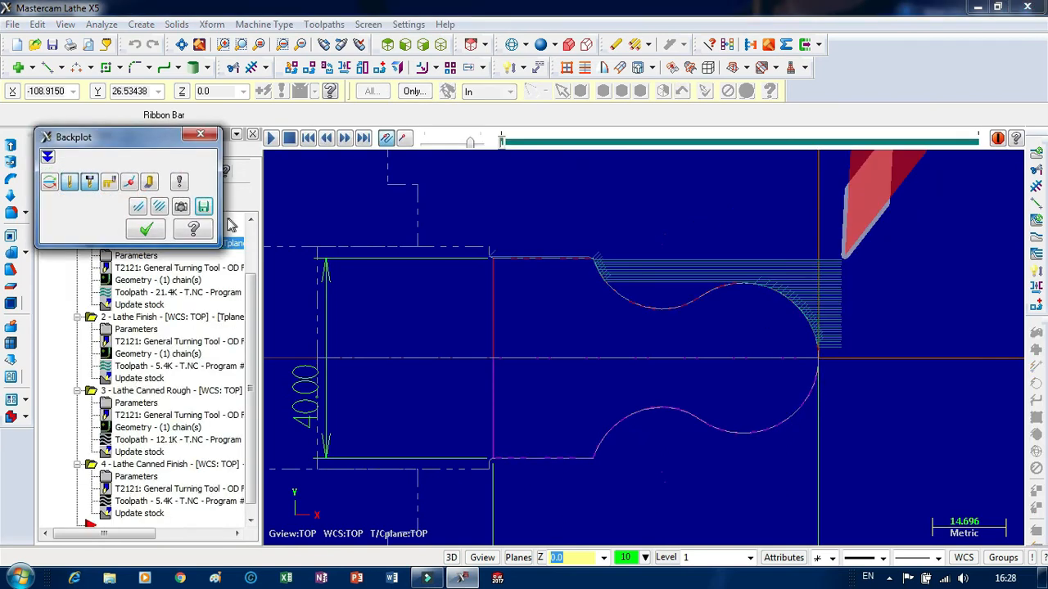
Play the lathe rough backplot at a reduced speed to examine the tool motion along the profile, and close the backplot.
click(271, 138)
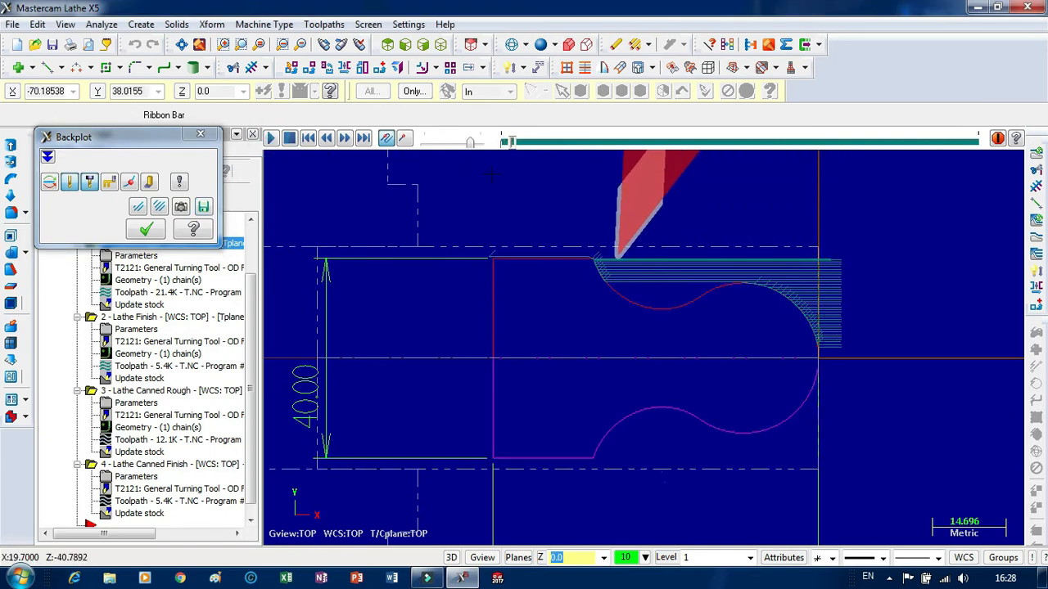
scroll(870, 260, up, 4)
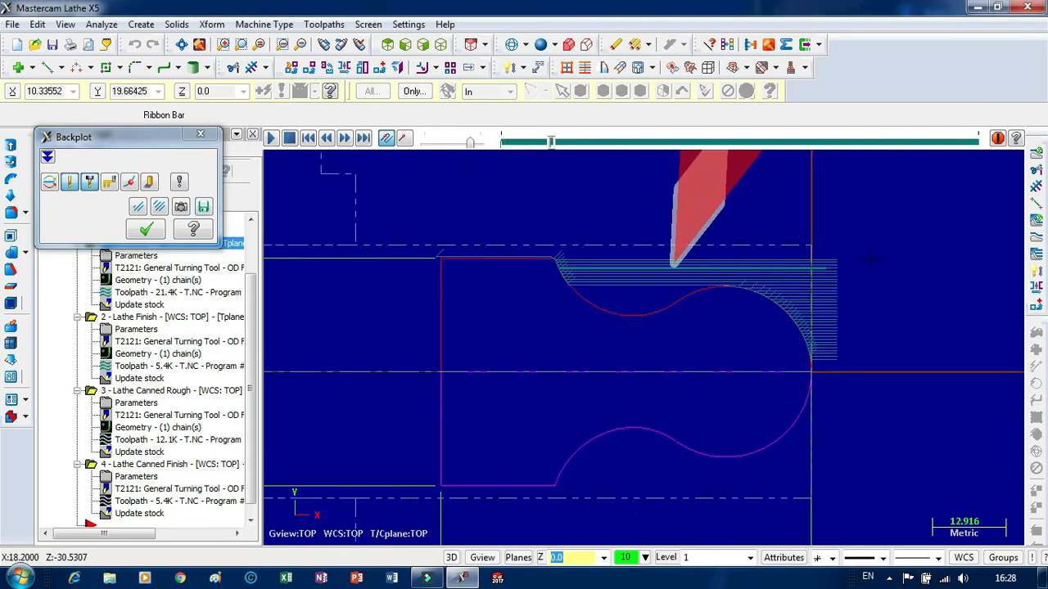
scroll(870, 260, up, 2)
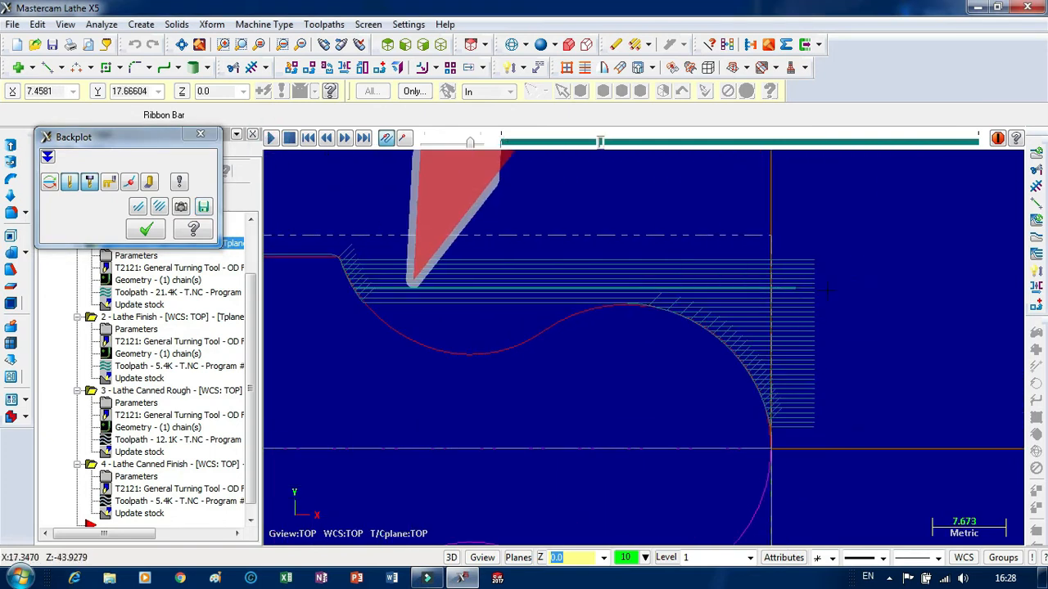
drag(471, 142, 453, 142)
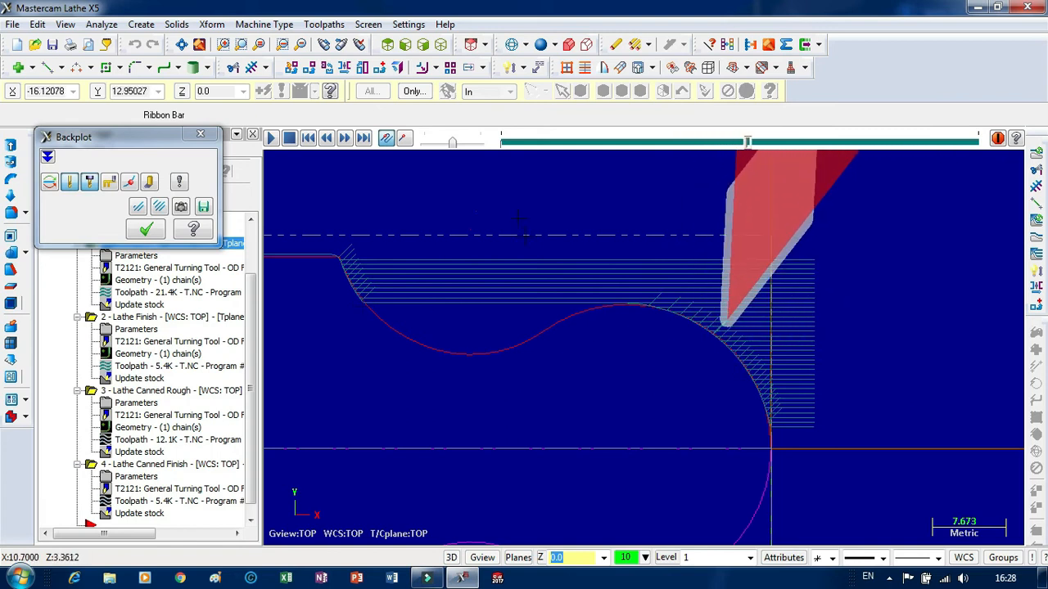
click(452, 143)
drag(452, 143, 457, 146)
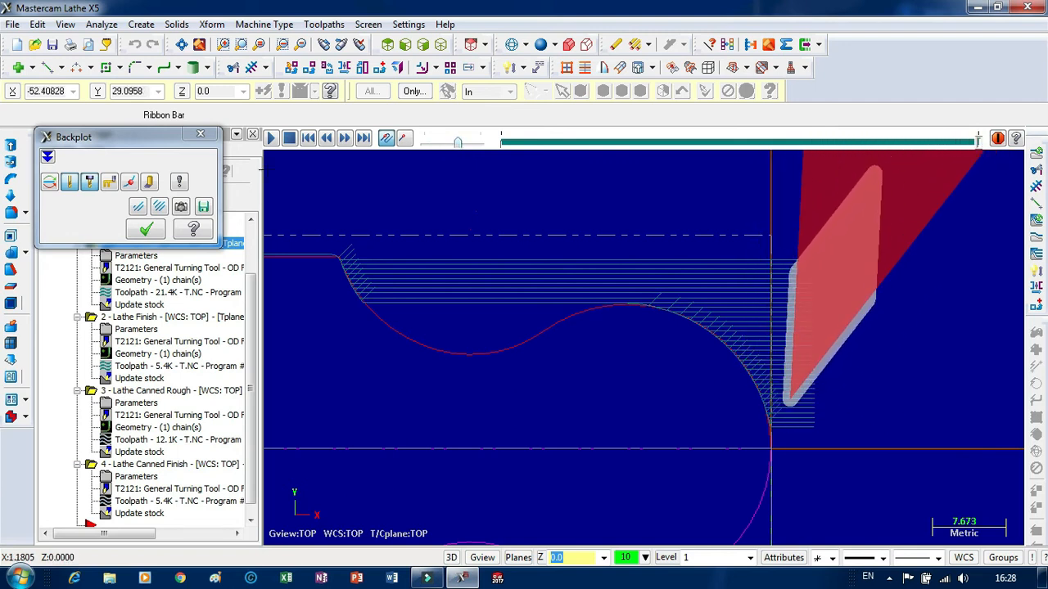
click(201, 134)
scroll(727, 224, down, 3)
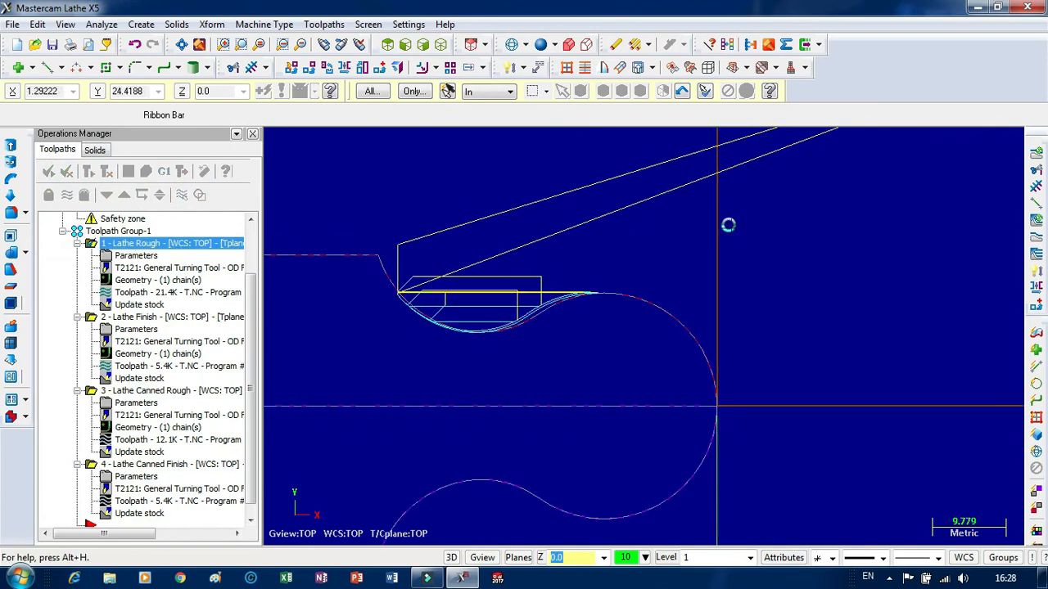
scroll(563, 284, down, 3)
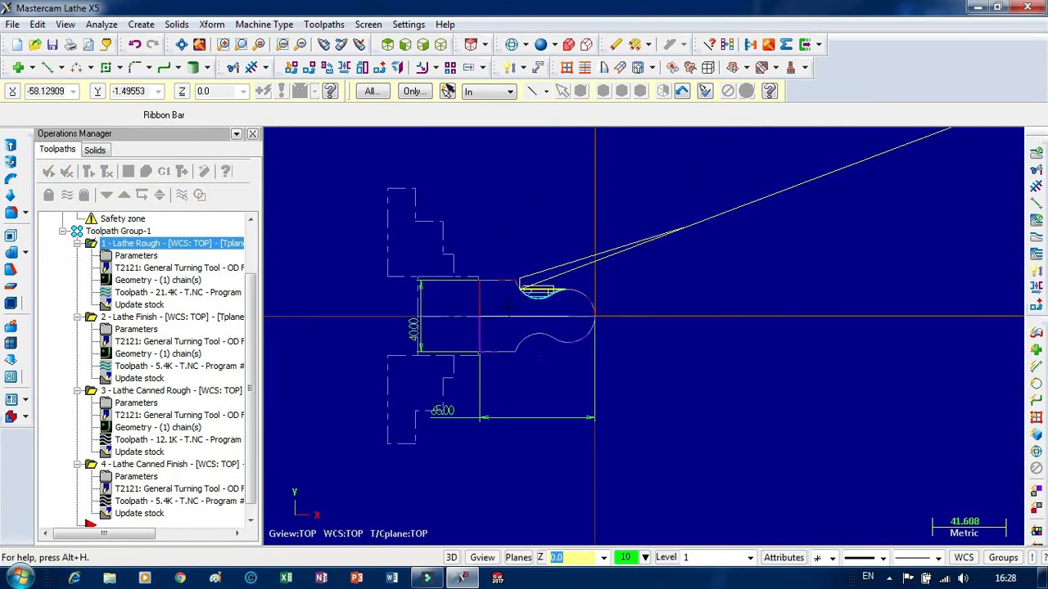
scroll(563, 284, down, 2)
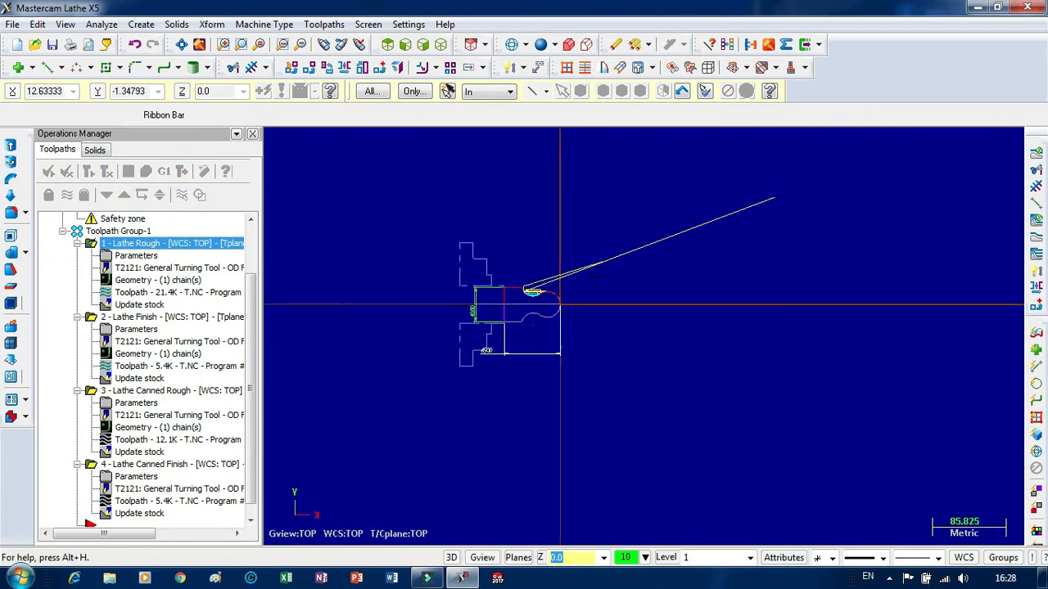
Check the user-defined home position in the lathe rough operation's toolpath parameters and accept the settings.
click(143, 255)
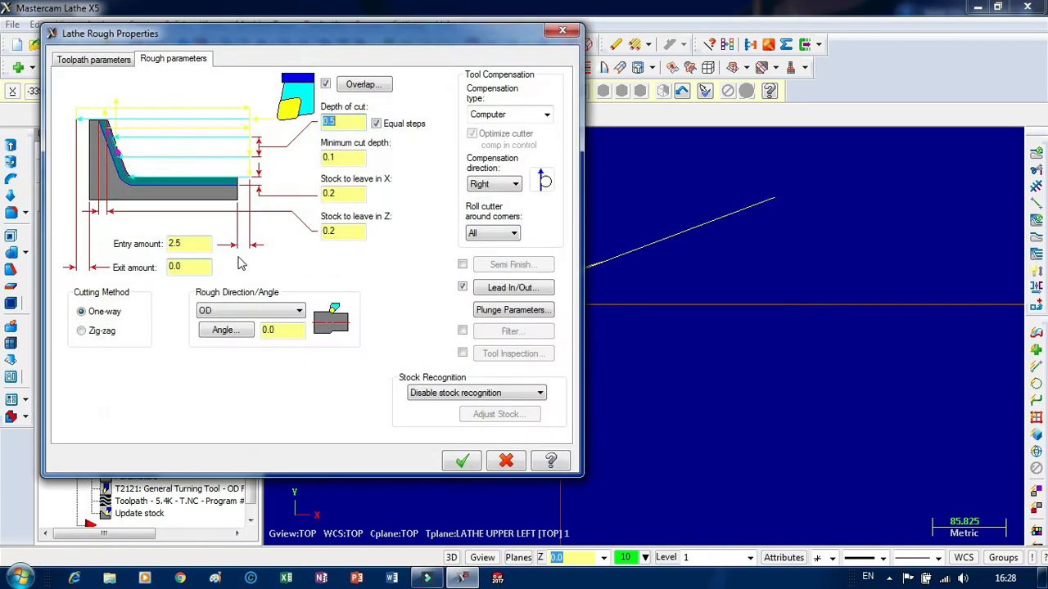
click(93, 62)
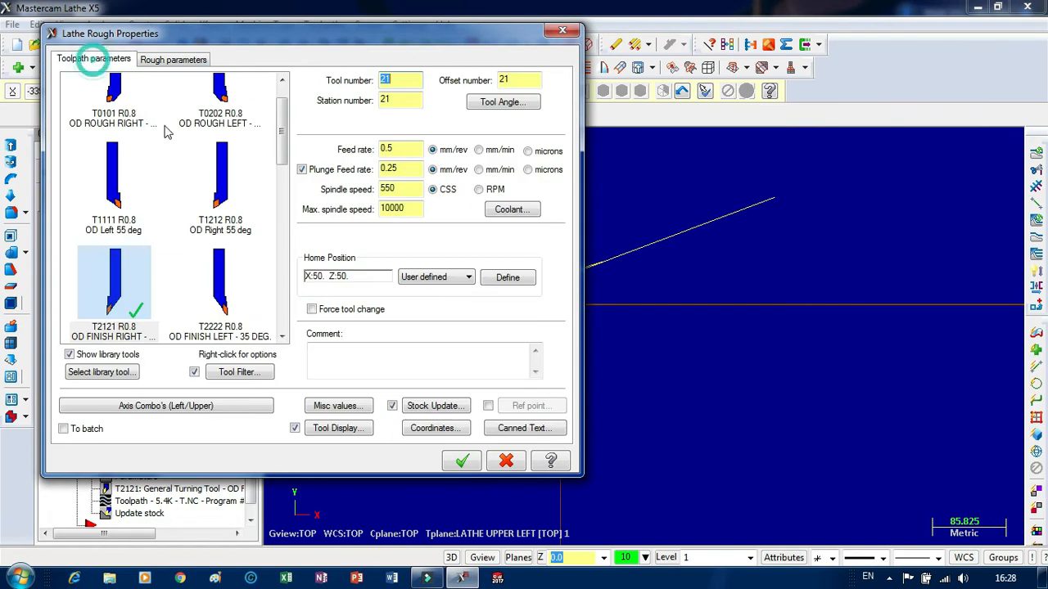
click(507, 279)
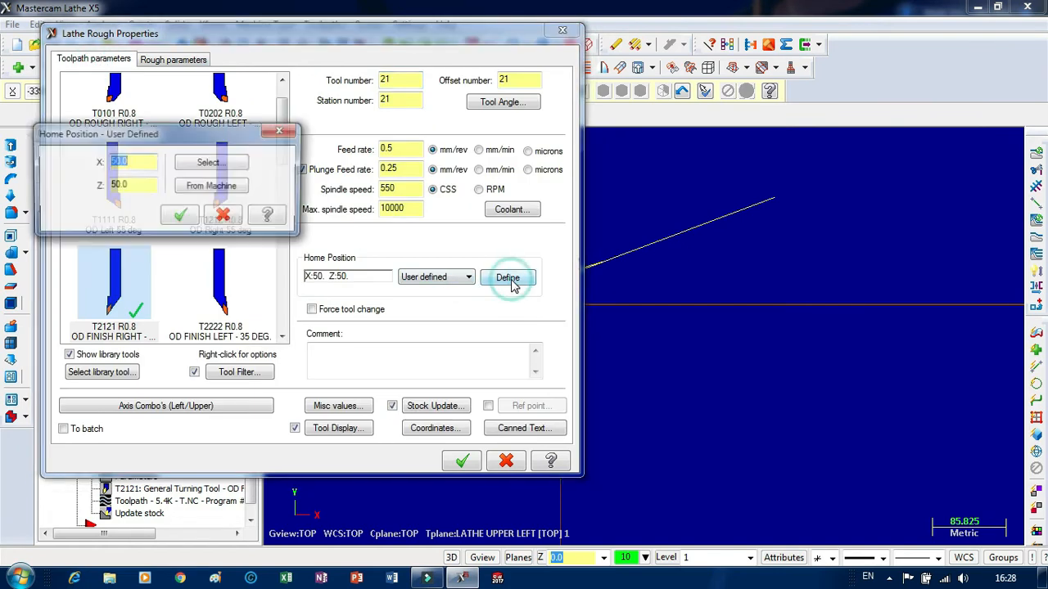
click(178, 216)
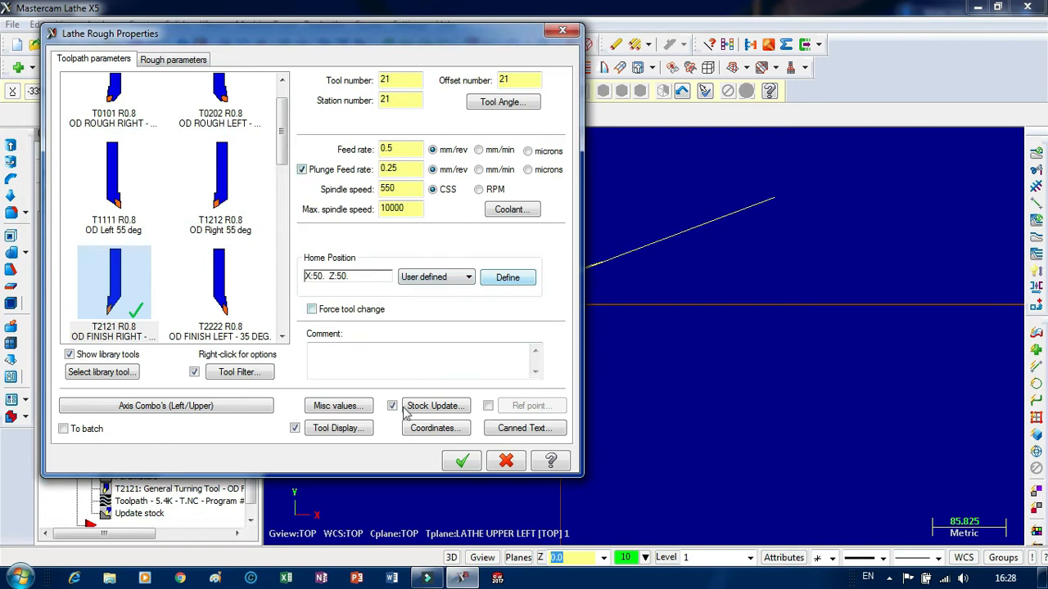
click(463, 463)
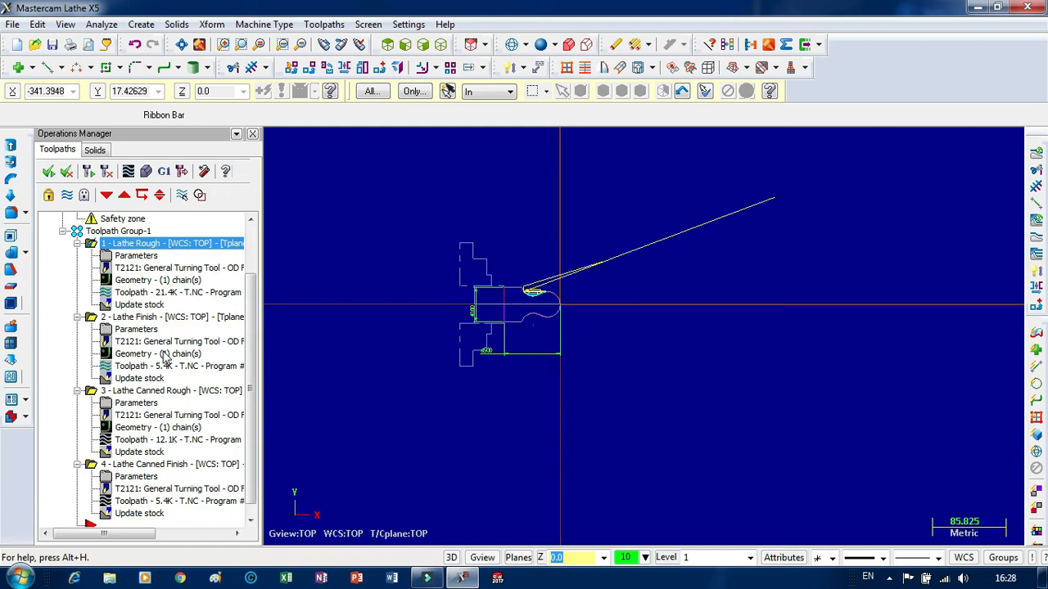
Check the home position in the toolpath parameters of the lathe finish and canned rough operations.
click(145, 330)
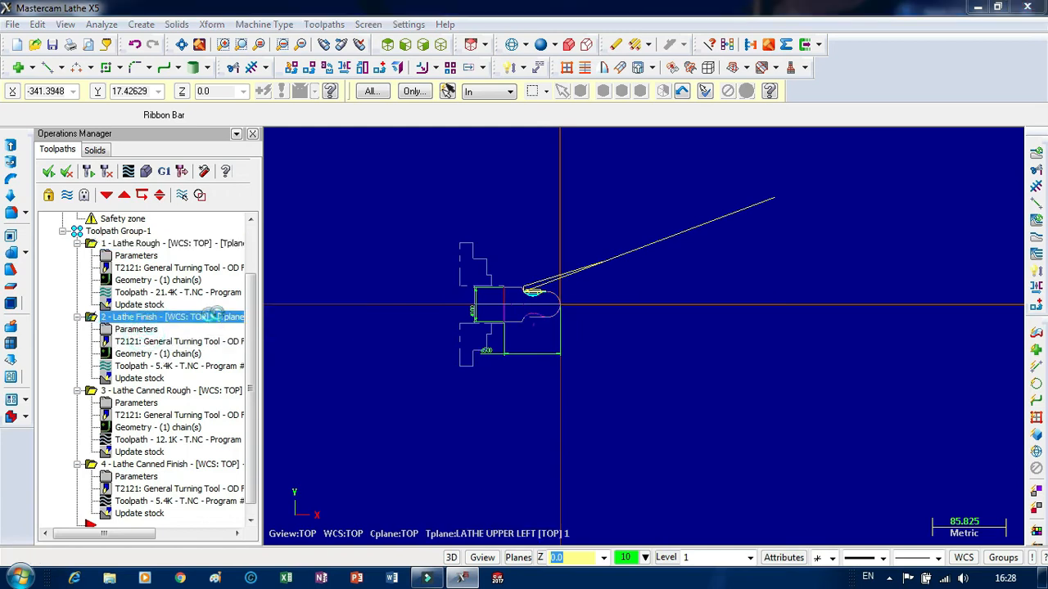
click(83, 161)
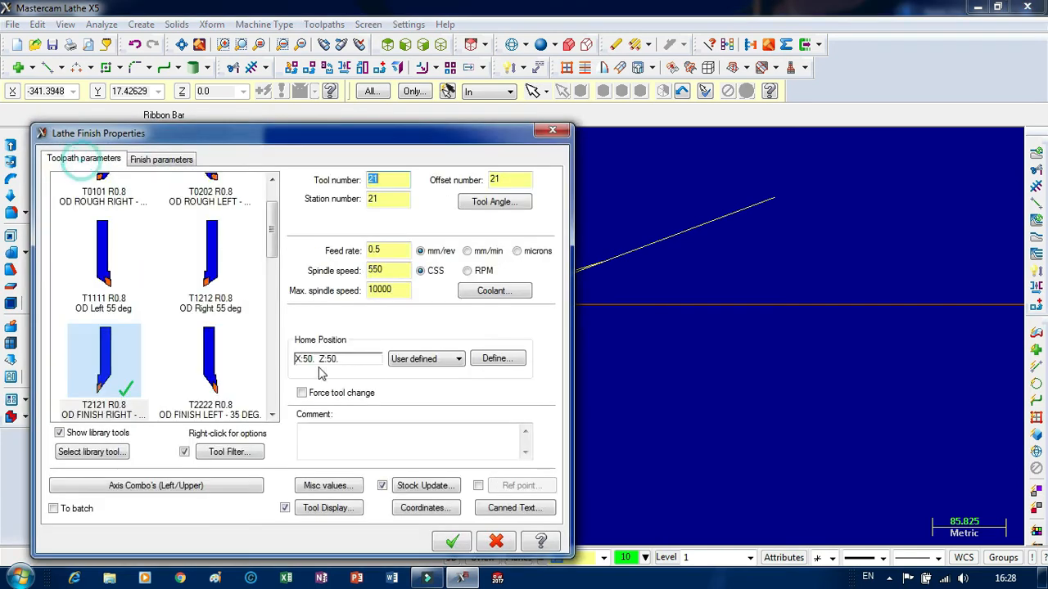
click(451, 541)
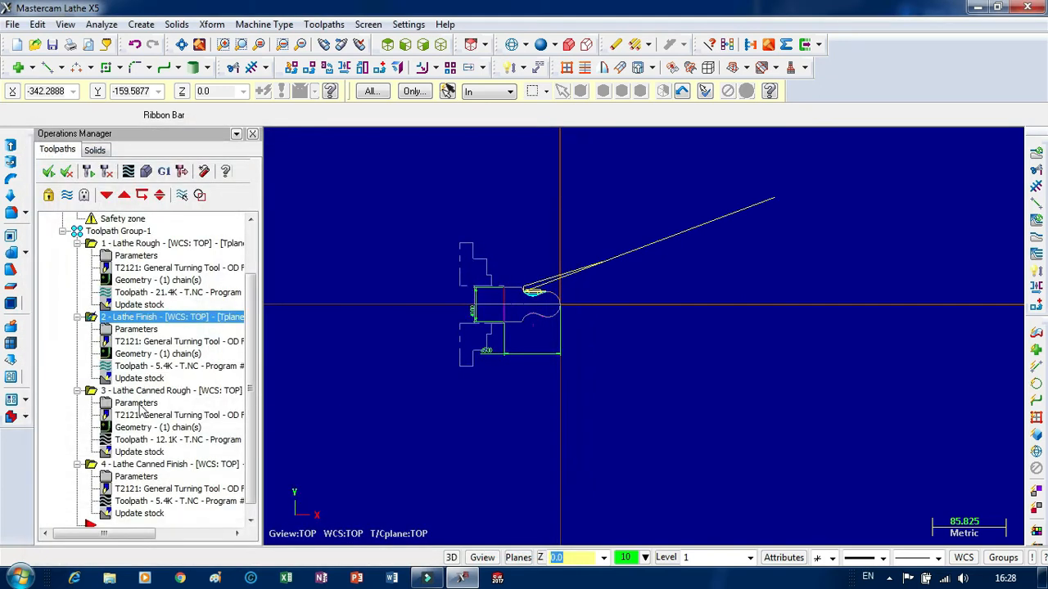
click(138, 396)
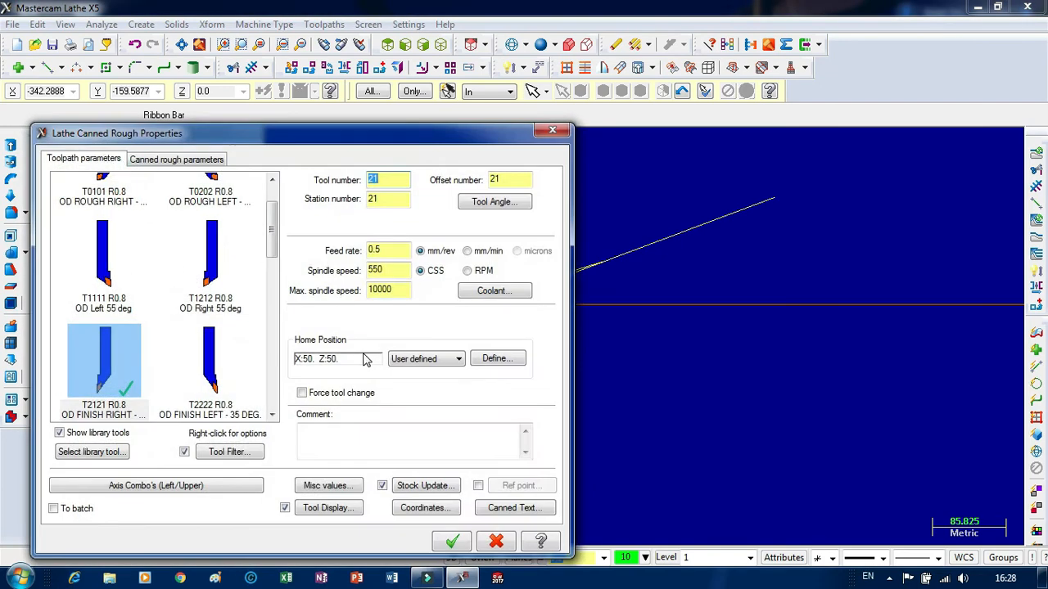
click(442, 542)
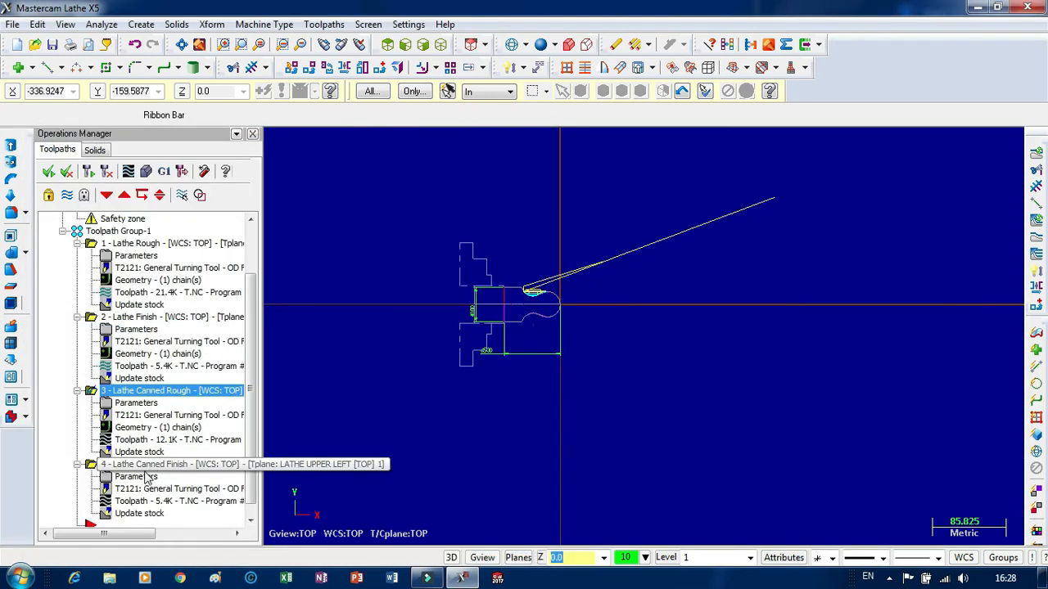
Select all four lathe operations and run the solid verification of the complete machining.
click(46, 171)
click(145, 172)
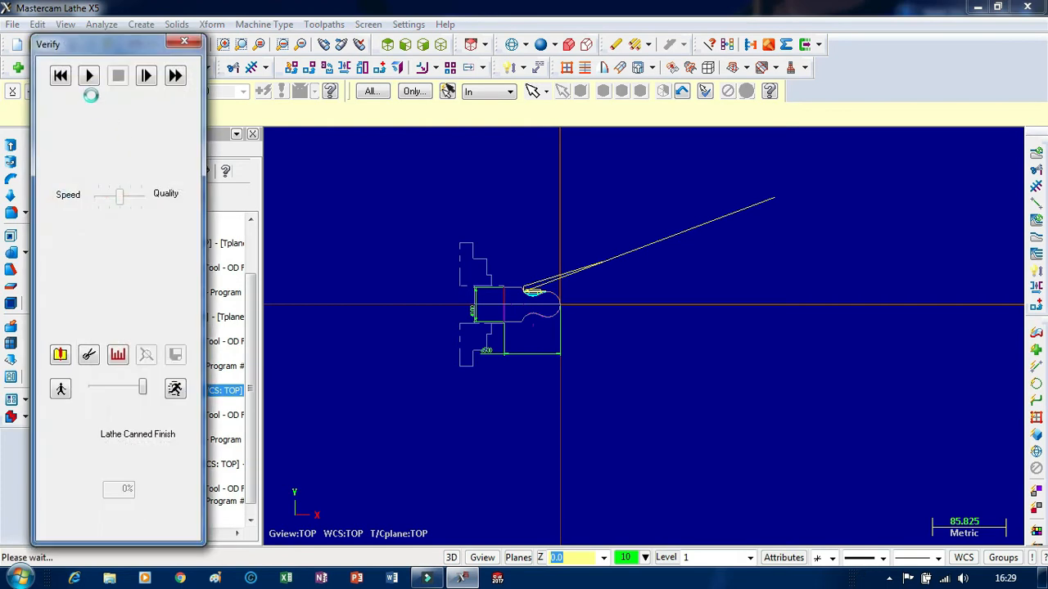
click(90, 75)
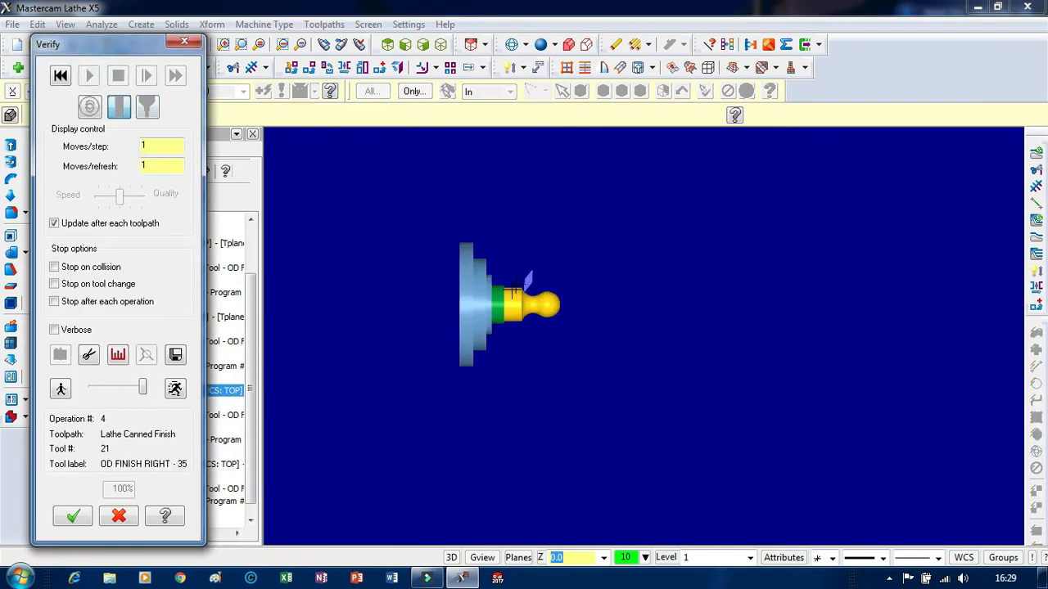
Inspect the verified part in the Top (WCS) view, examining the concave neck and the tool's end position up close.
scroll(516, 282, up, 5)
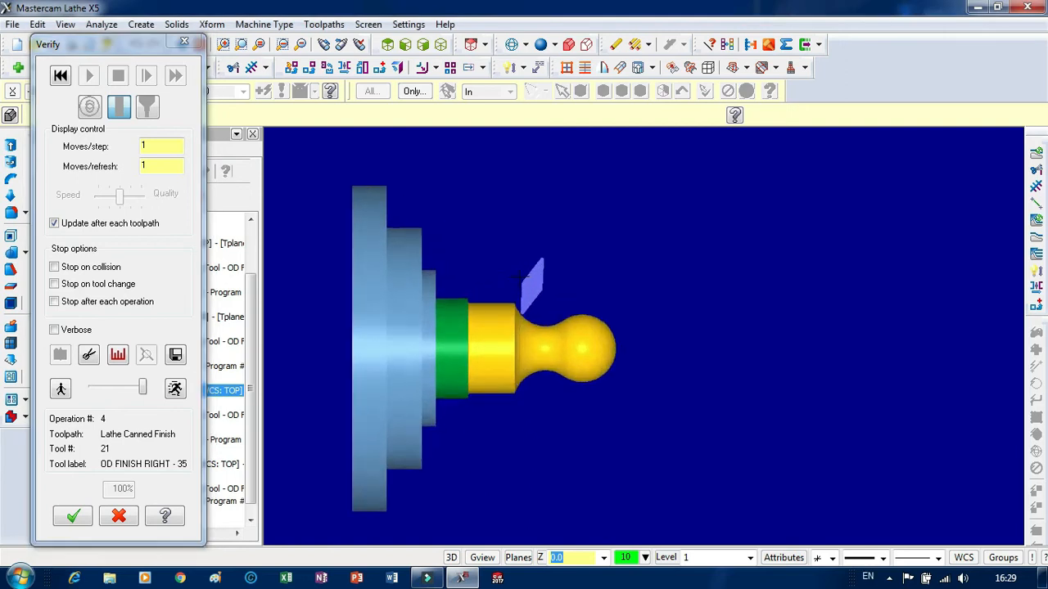
middle_drag(517, 268, 612, 265)
right_click(612, 266)
click(647, 409)
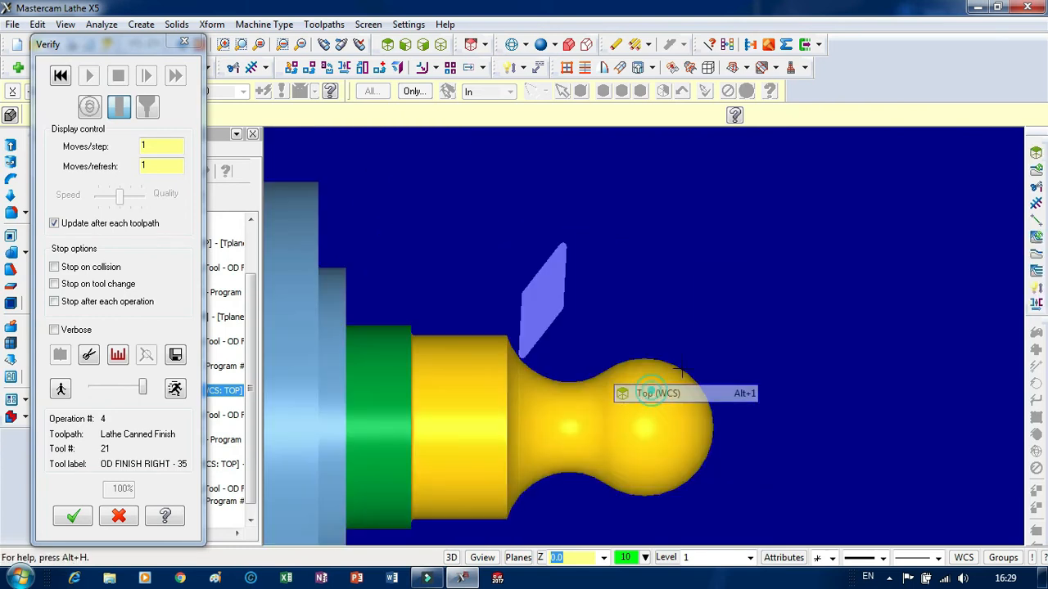
scroll(668, 260, down, 5)
scroll(612, 355, up, 6)
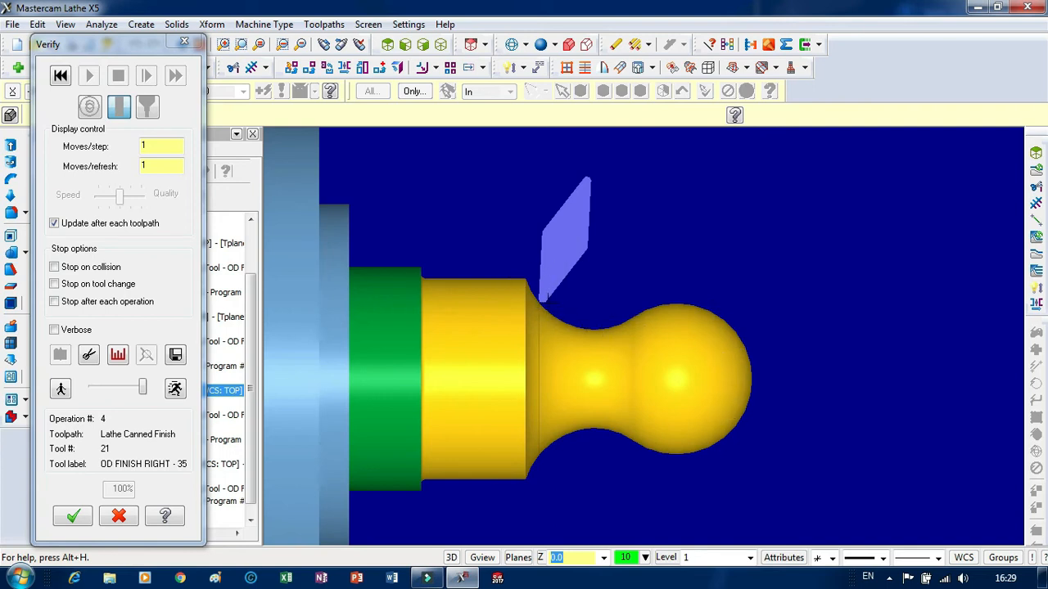
scroll(543, 298, up, 5)
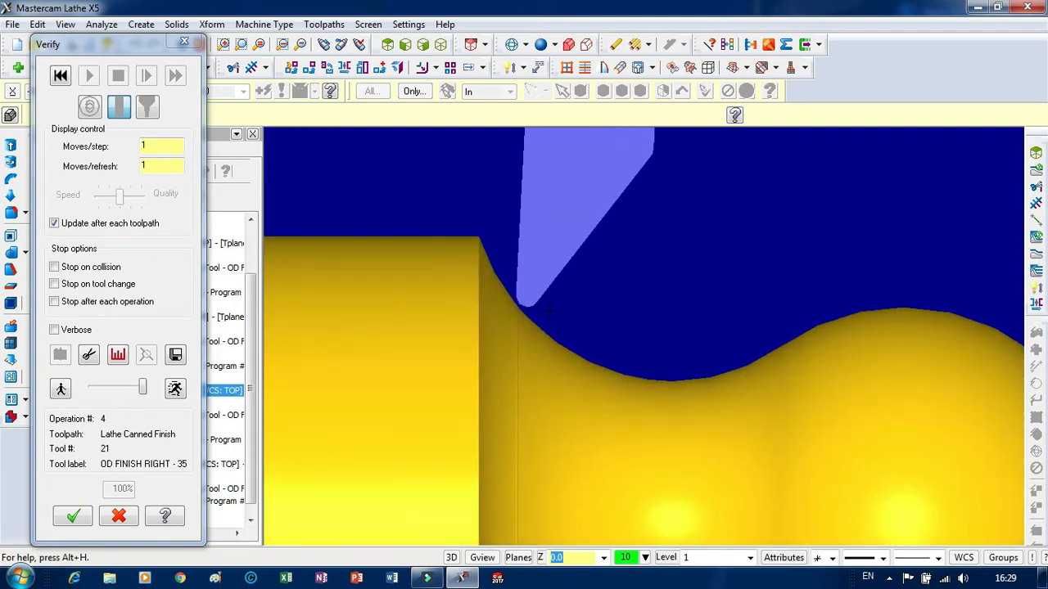
scroll(549, 309, down, 4)
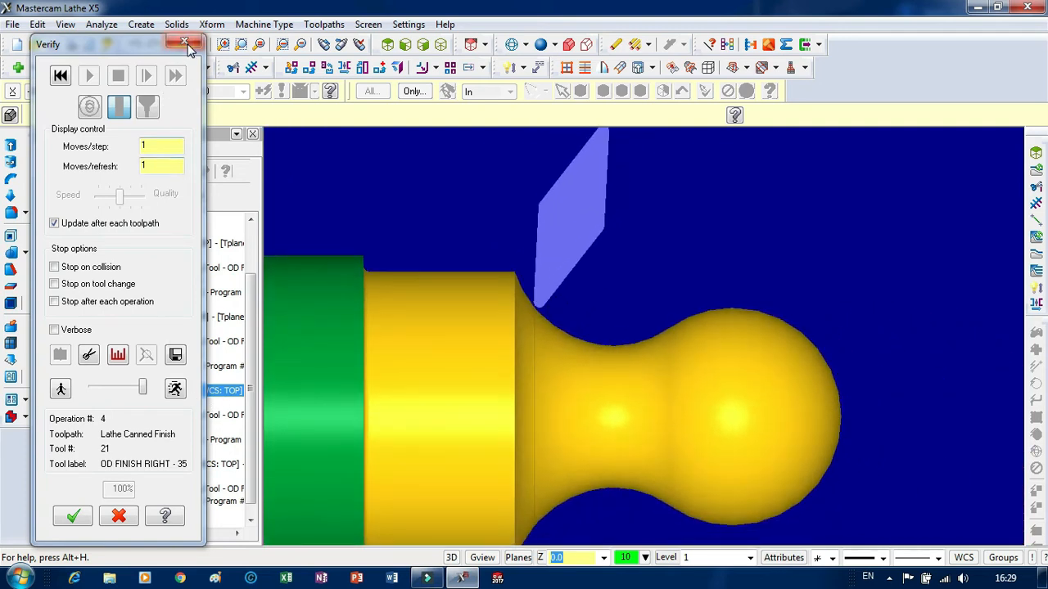
Close the verification and run a backplot of the lathe canned finish operation at reduced speed.
click(184, 43)
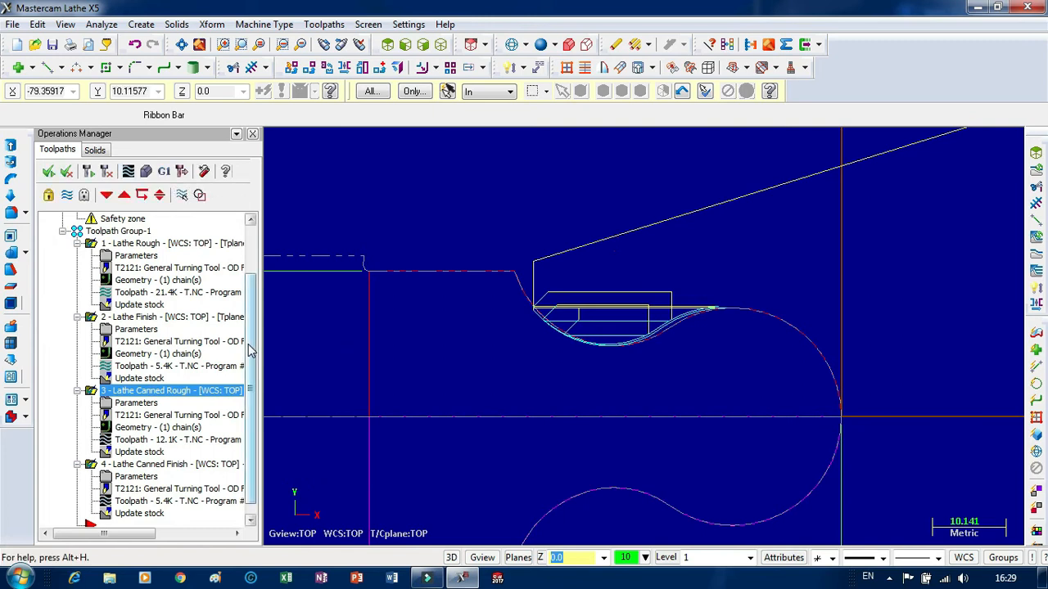
scroll(249, 355, down, 1)
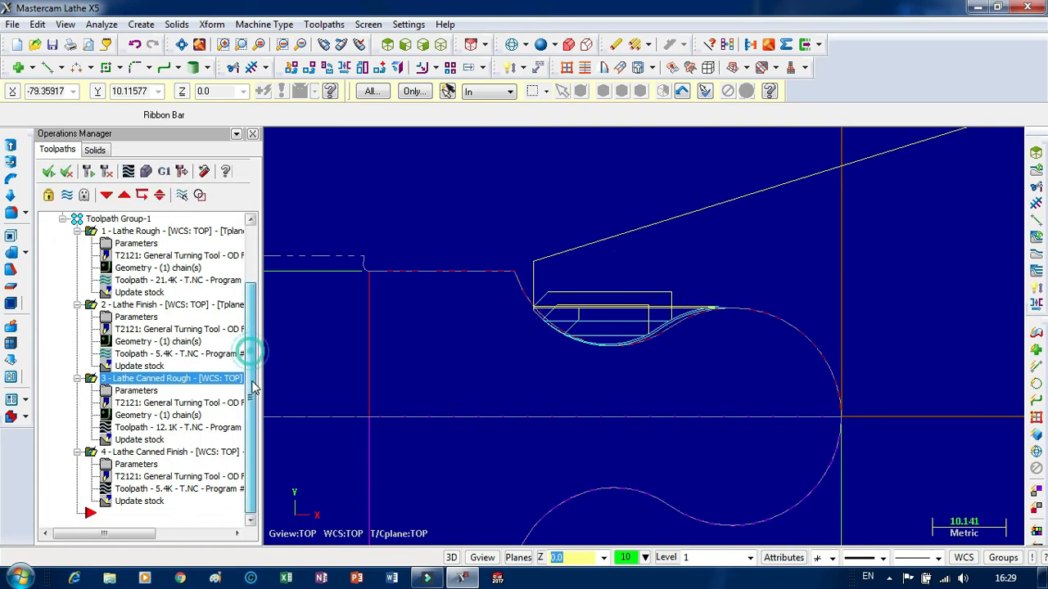
click(135, 452)
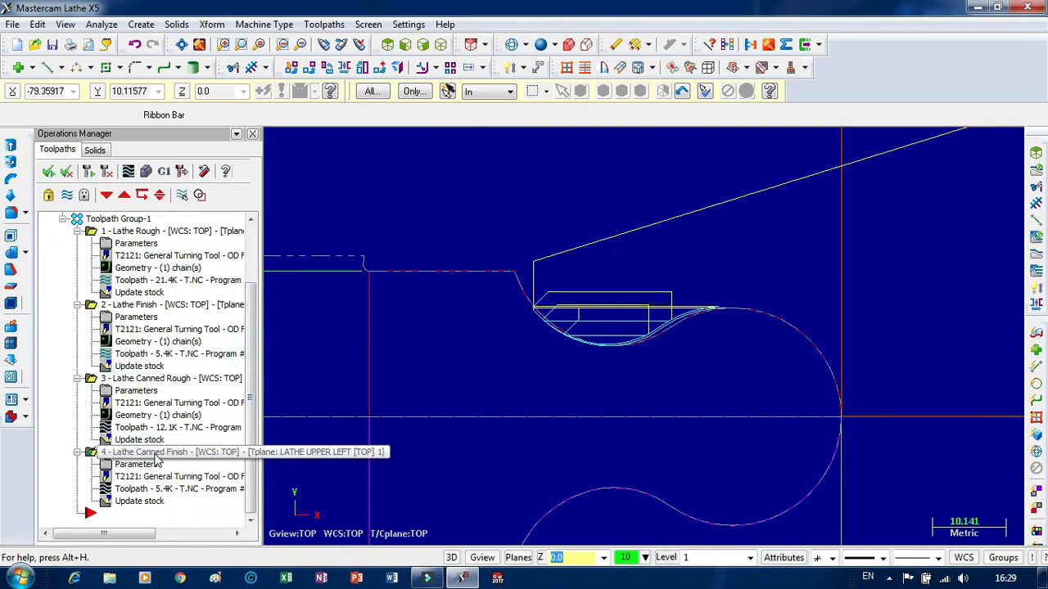
click(128, 171)
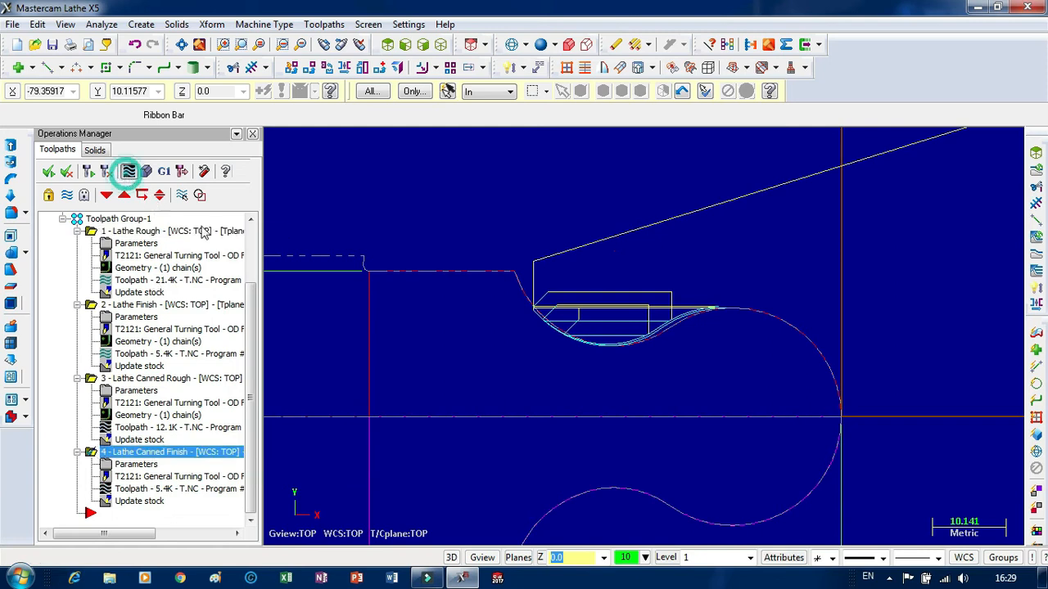
scroll(741, 313, up, 6)
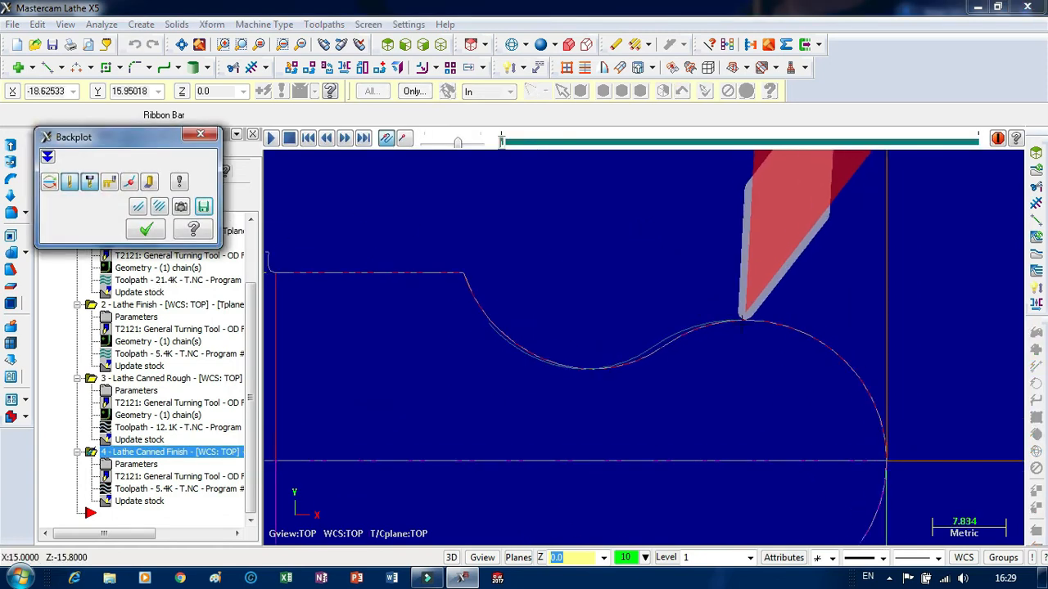
scroll(747, 313, up, 1)
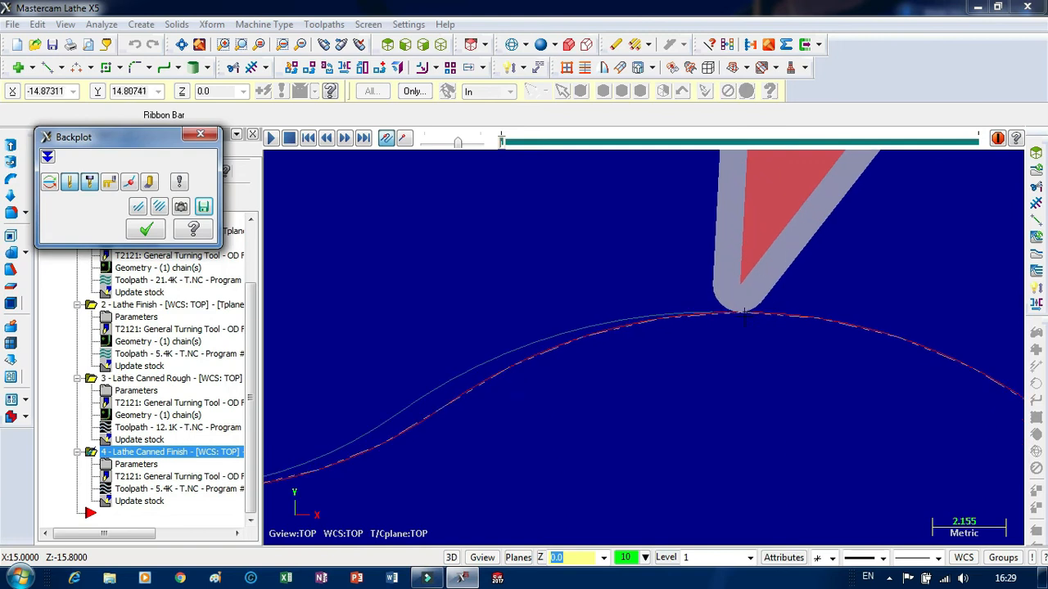
drag(457, 143, 443, 143)
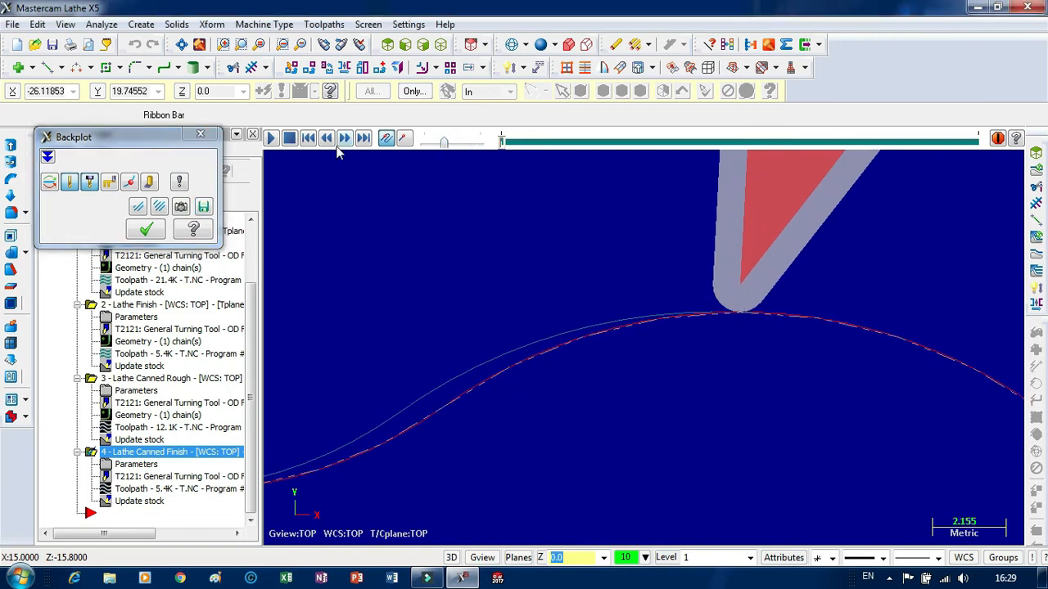
click(272, 139)
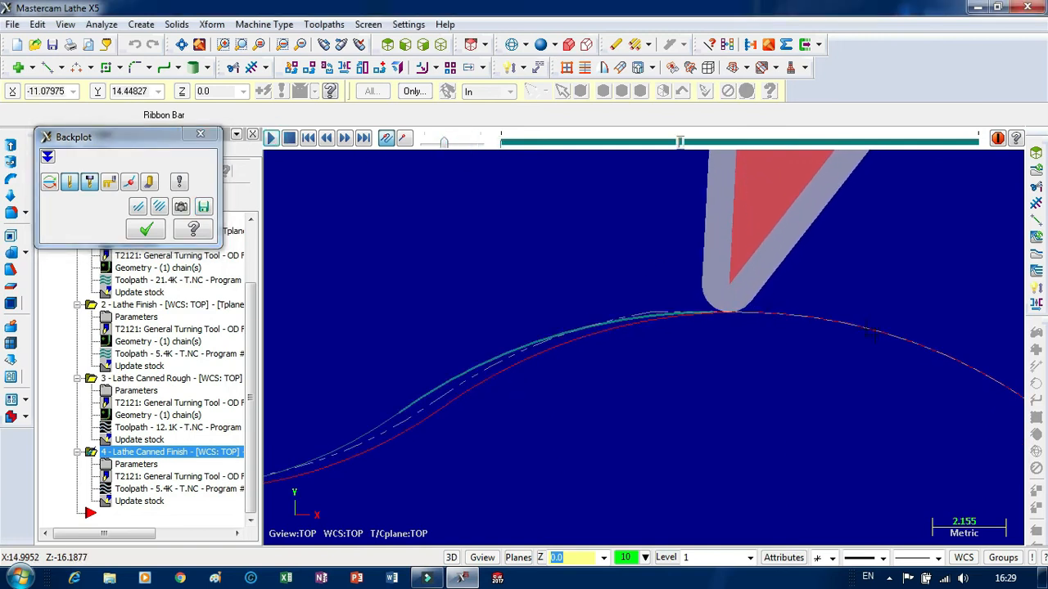
Examine the tool tip's path along the concave neck up close and finish the backplot at a higher speed.
scroll(806, 346, down, 2)
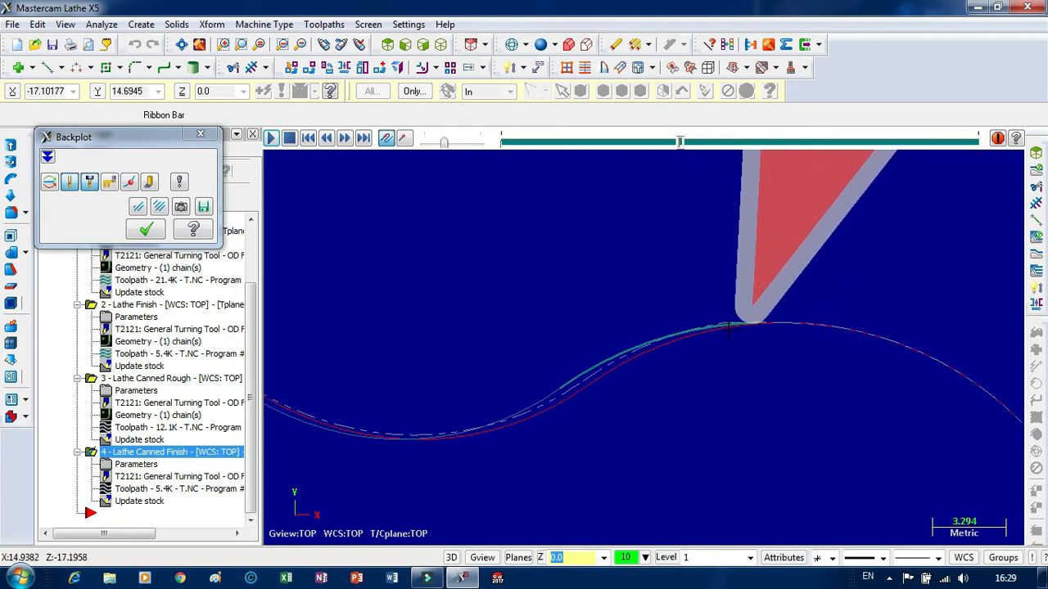
scroll(728, 328, up, 1)
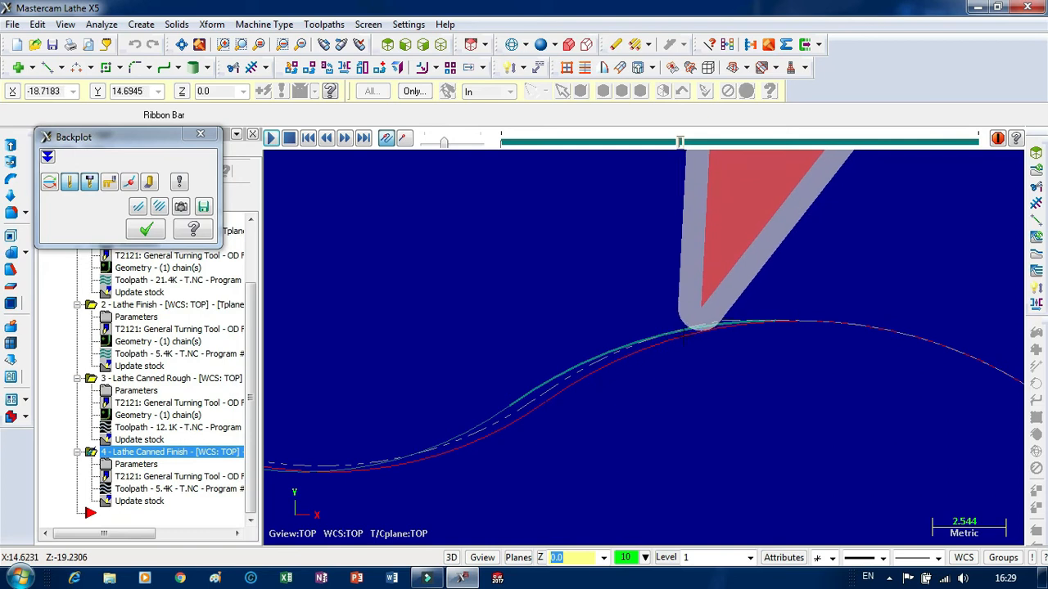
scroll(679, 332, up, 6)
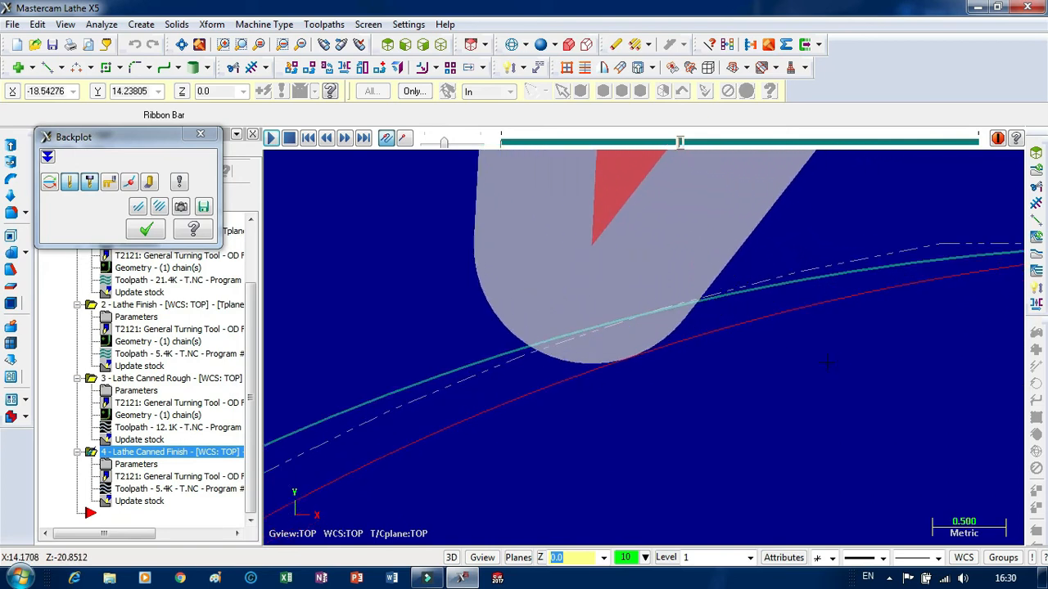
scroll(827, 361, down, 7)
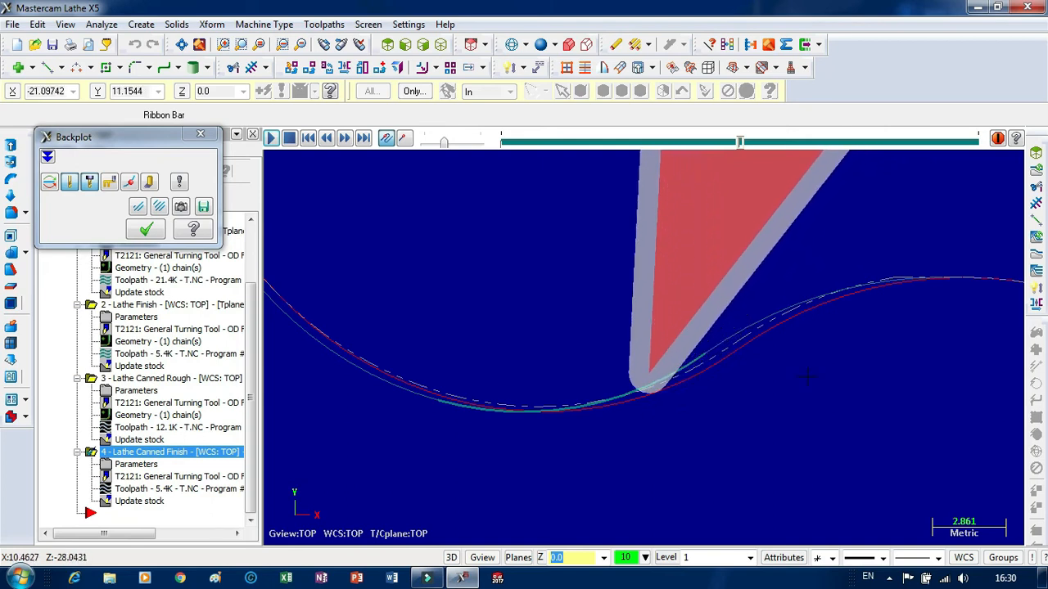
scroll(629, 408, down, 1)
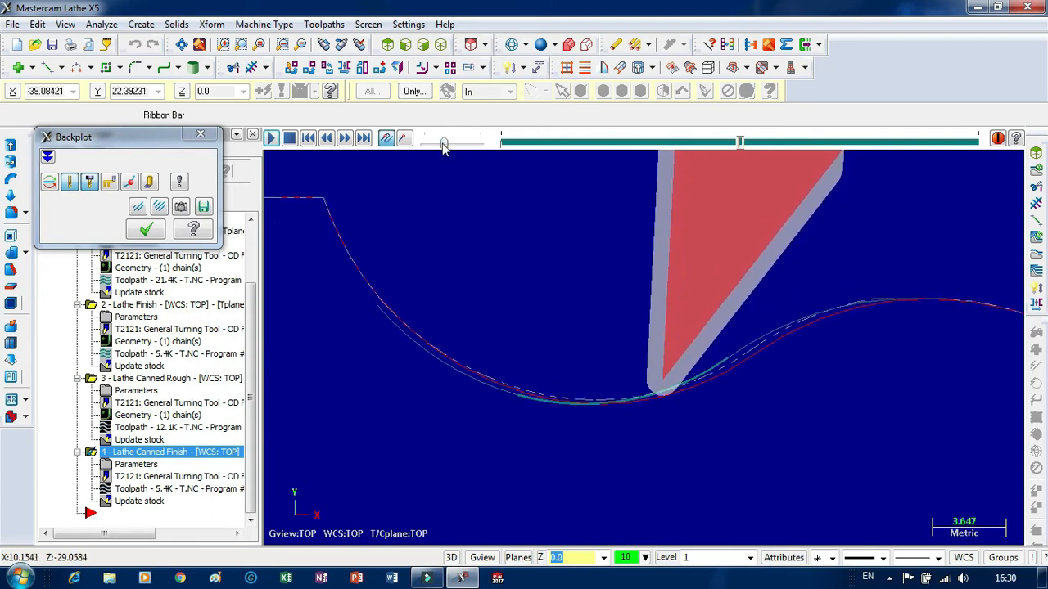
drag(445, 142, 473, 144)
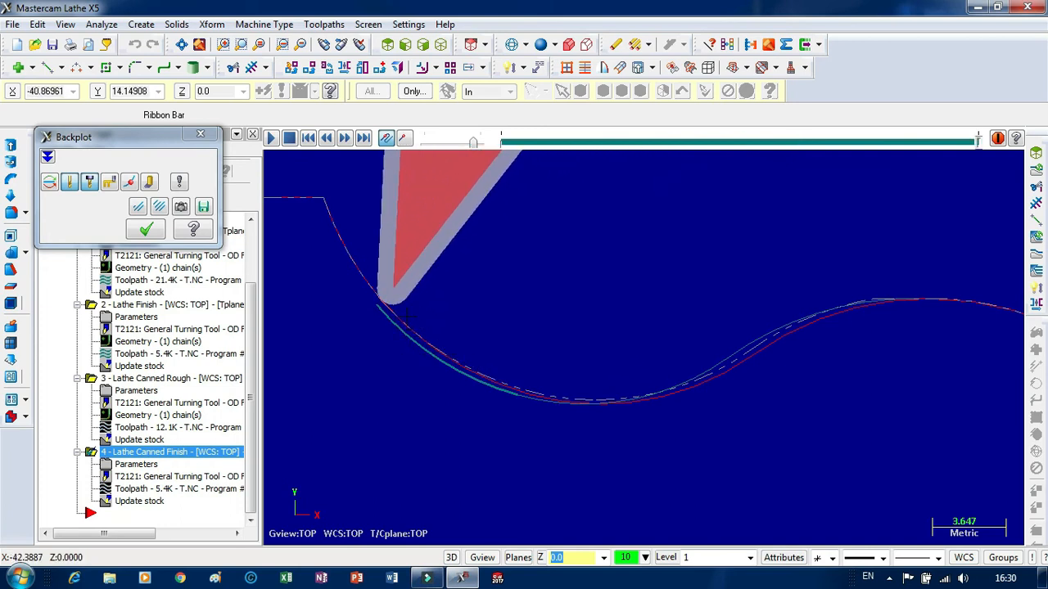
click(145, 231)
scroll(541, 321, down, 3)
scroll(541, 321, down, 5)
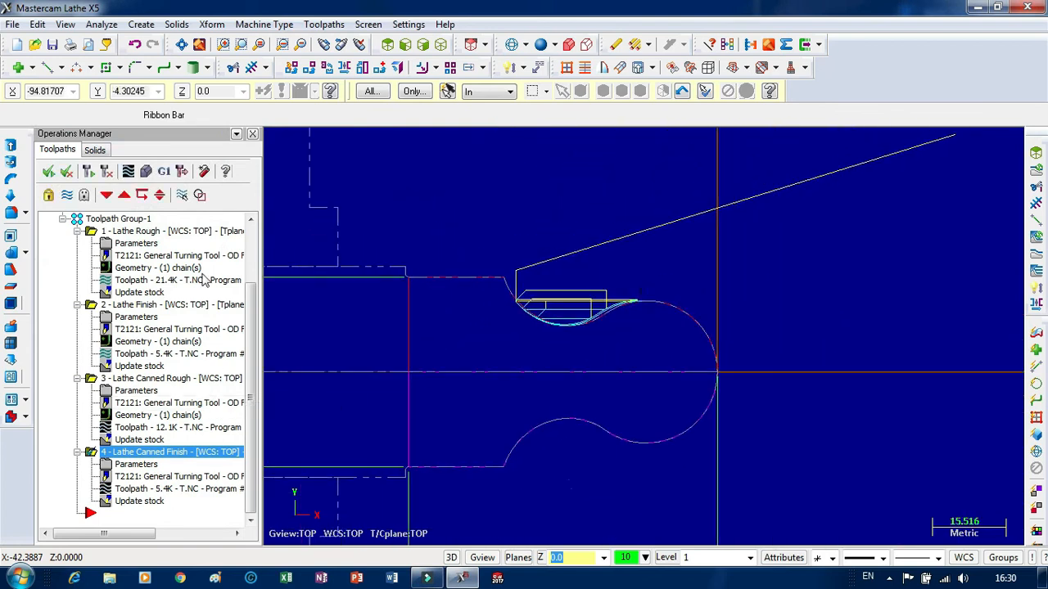
click(164, 172)
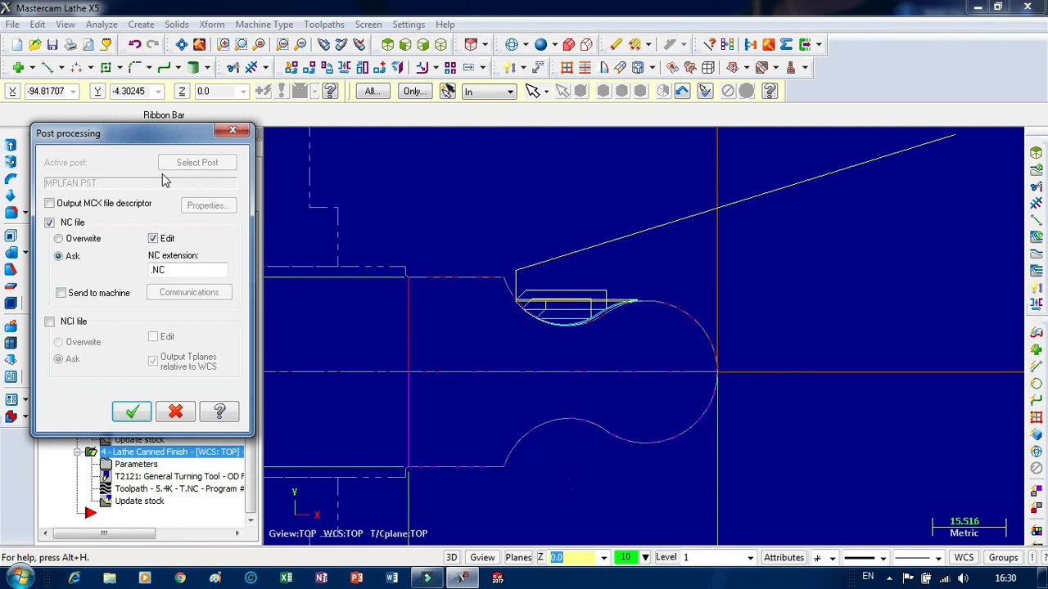
click(132, 412)
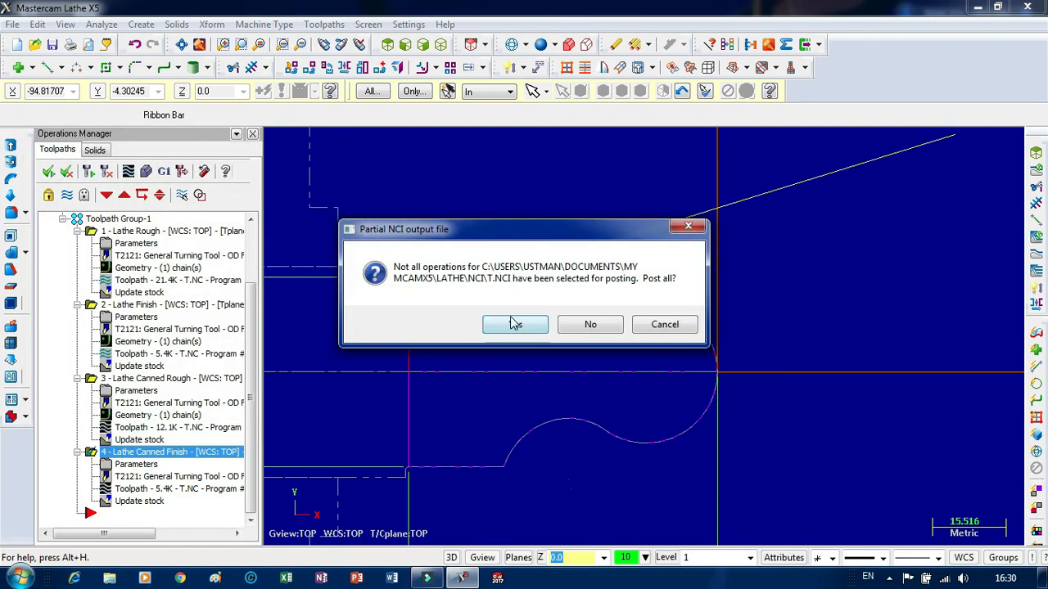
click(514, 324)
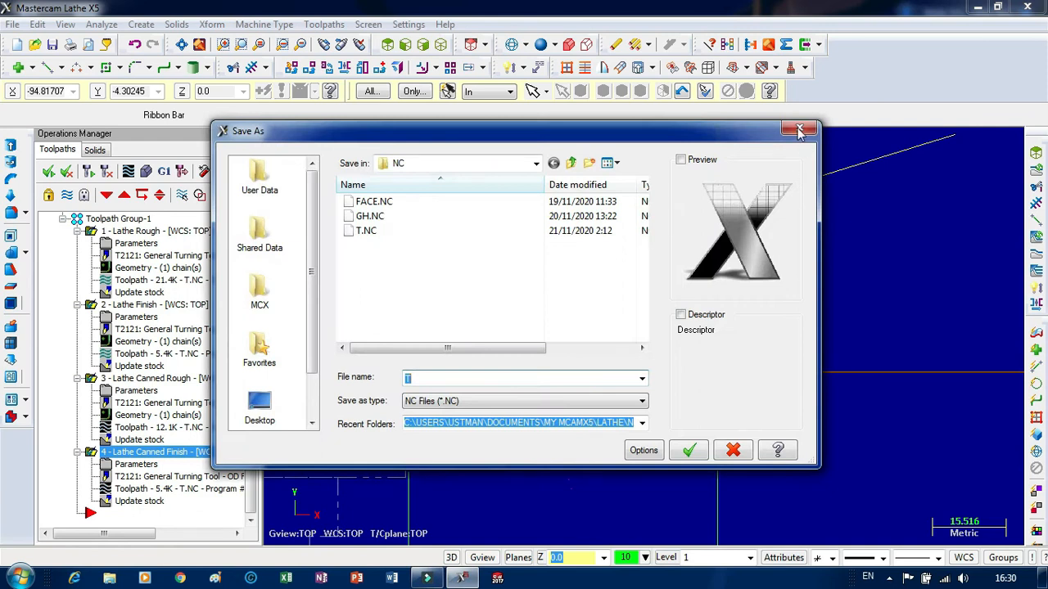
click(800, 131)
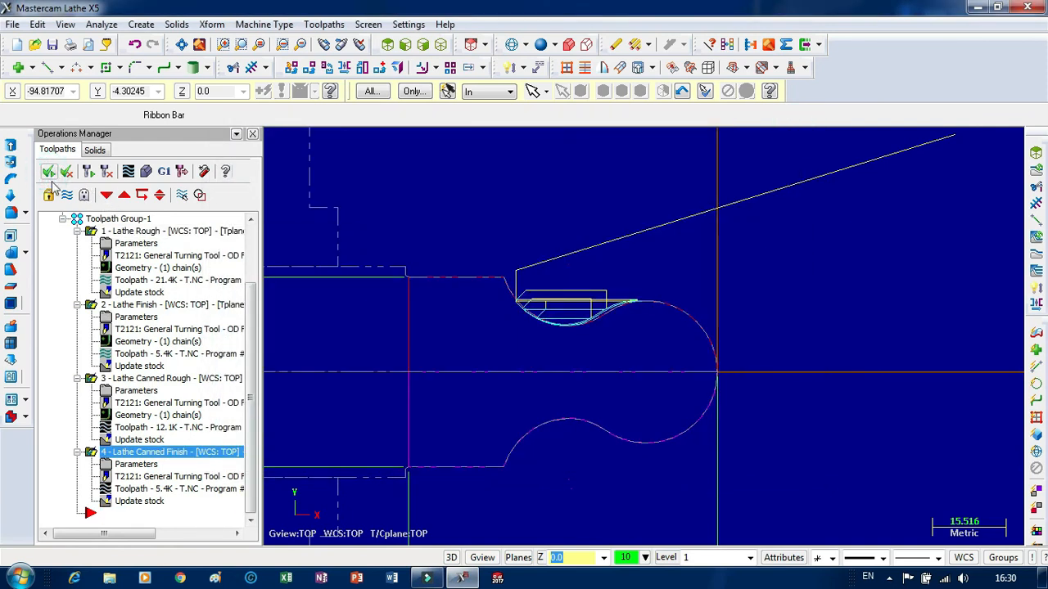
Post all four lathe operations to the NC file T.NC, replacing the existing file.
click(168, 175)
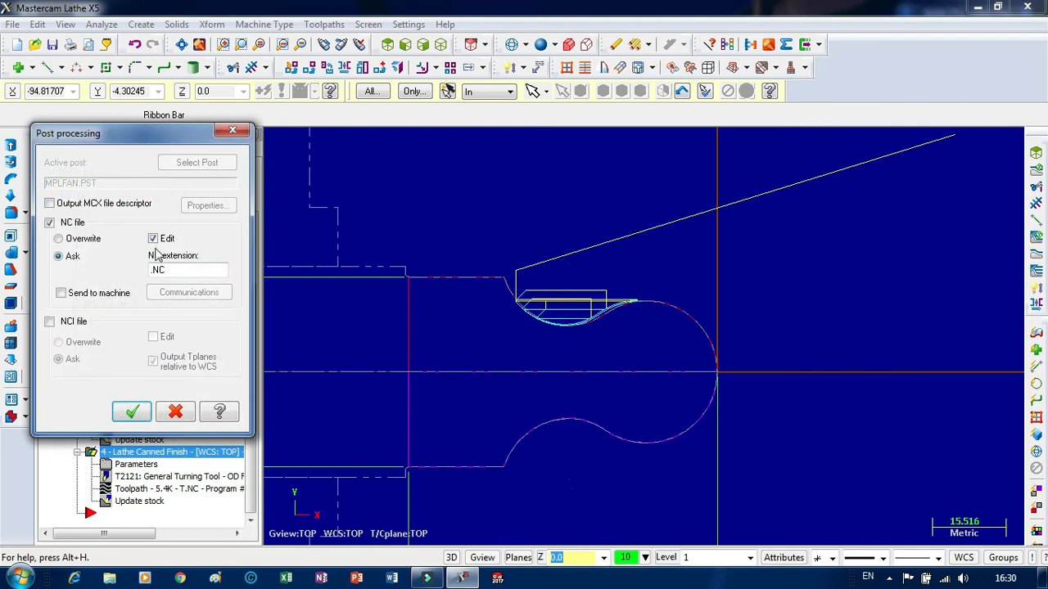
click(135, 413)
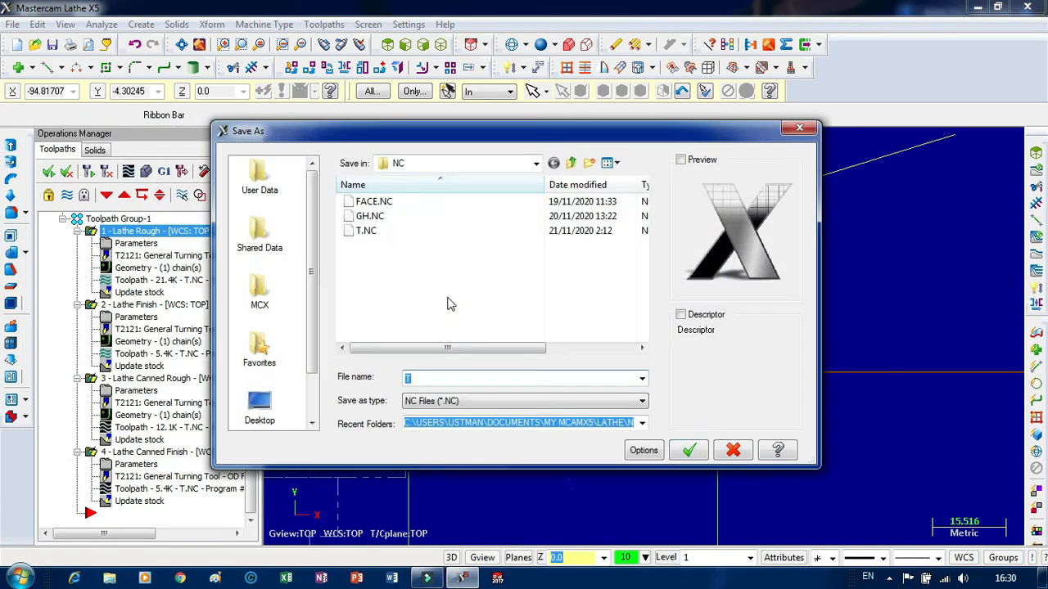
click(690, 455)
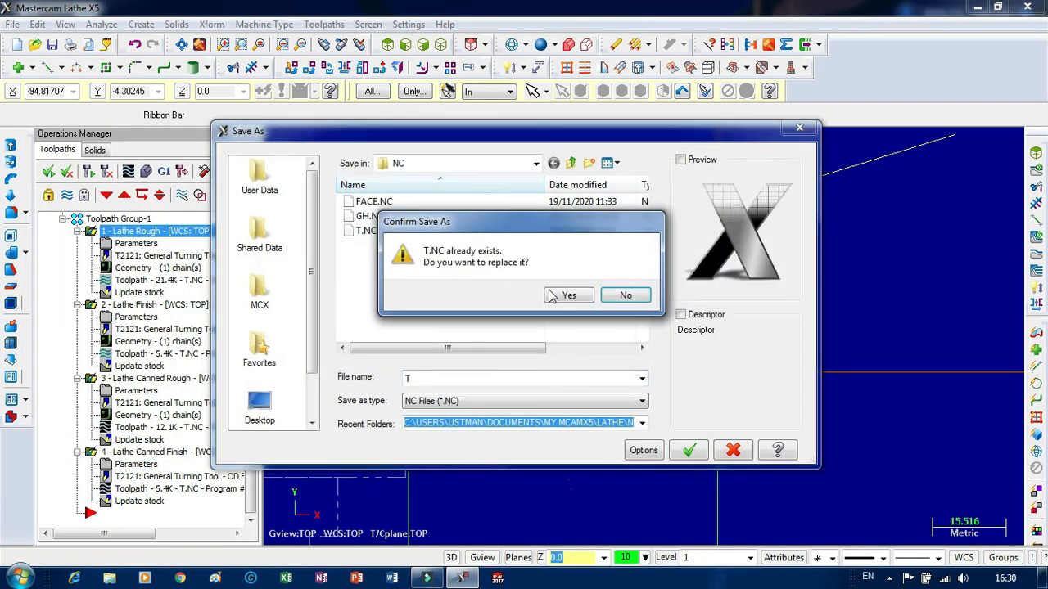
click(568, 295)
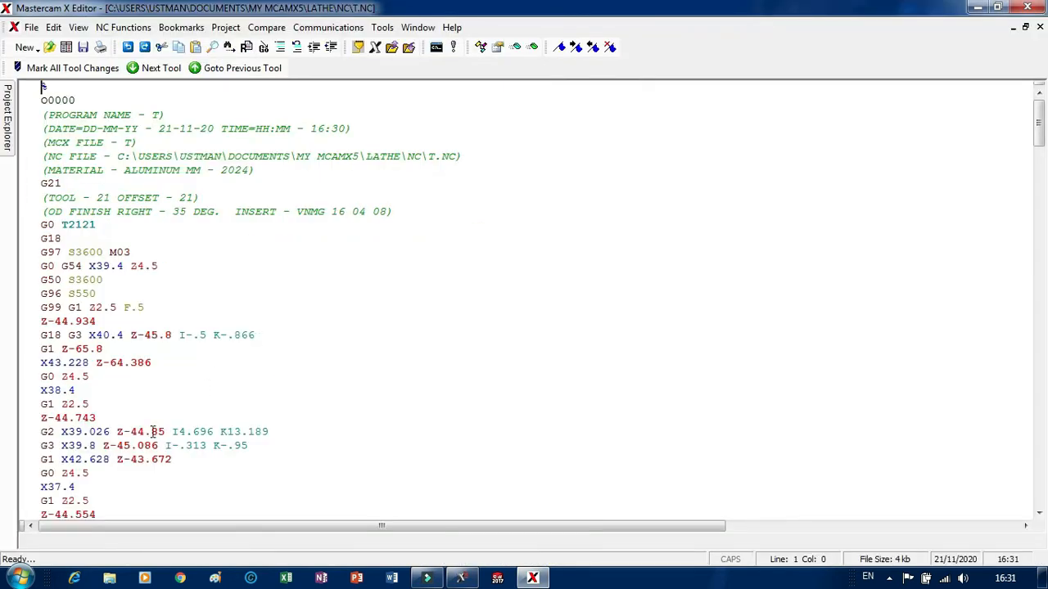
Read the posted NC program through to its end and highlight the block from G71 U2. R.2 to T2100.
click(151, 431)
scroll(276, 402, down, 16)
scroll(172, 419, down, 14)
scroll(108, 425, down, 20)
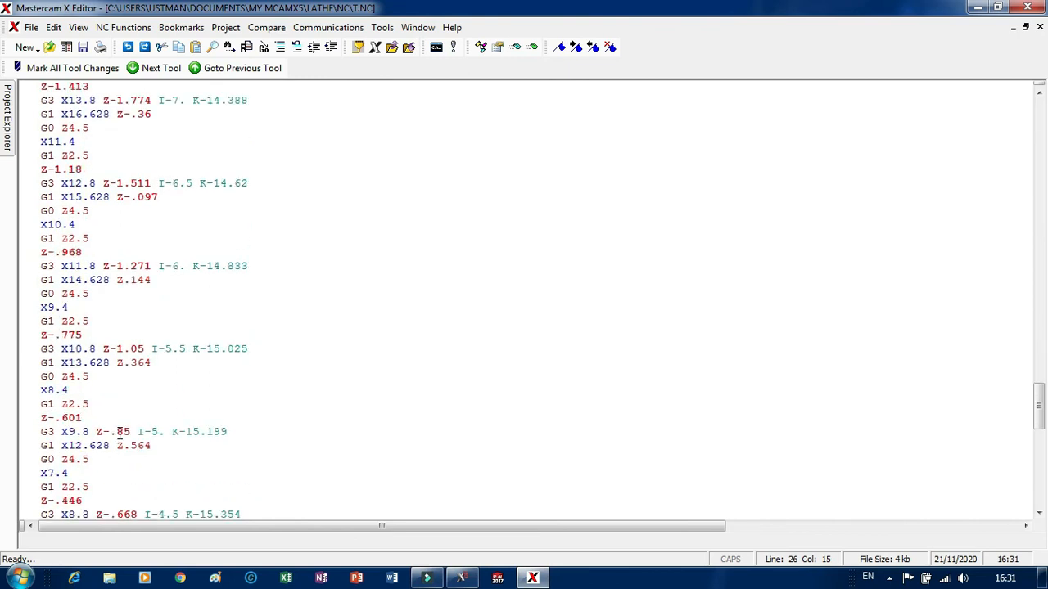
scroll(123, 432, down, 13)
scroll(94, 442, down, 5)
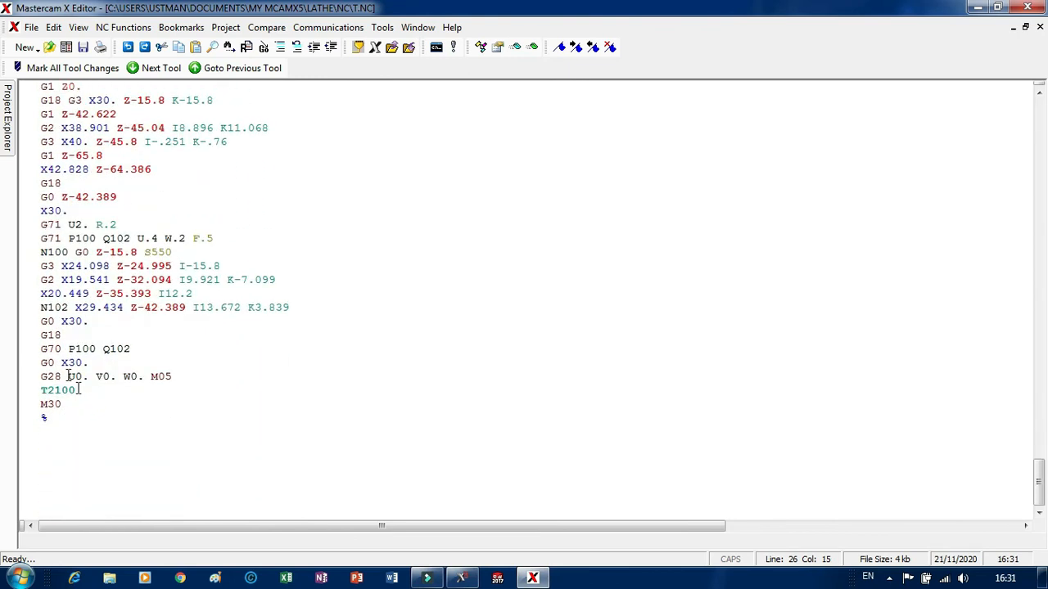
drag(39, 225, 91, 390)
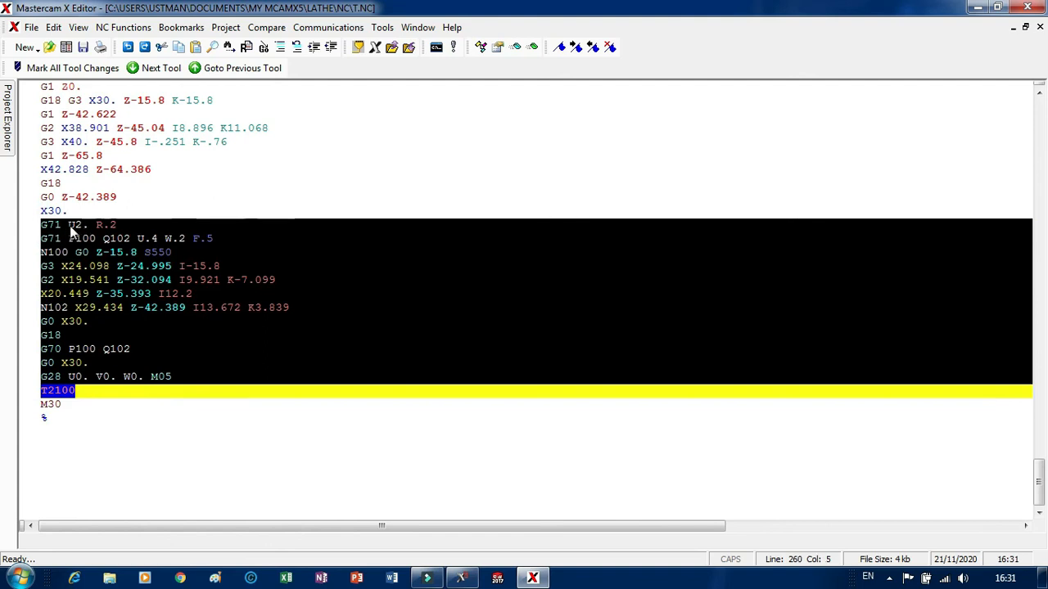
scroll(72, 232, up, 2)
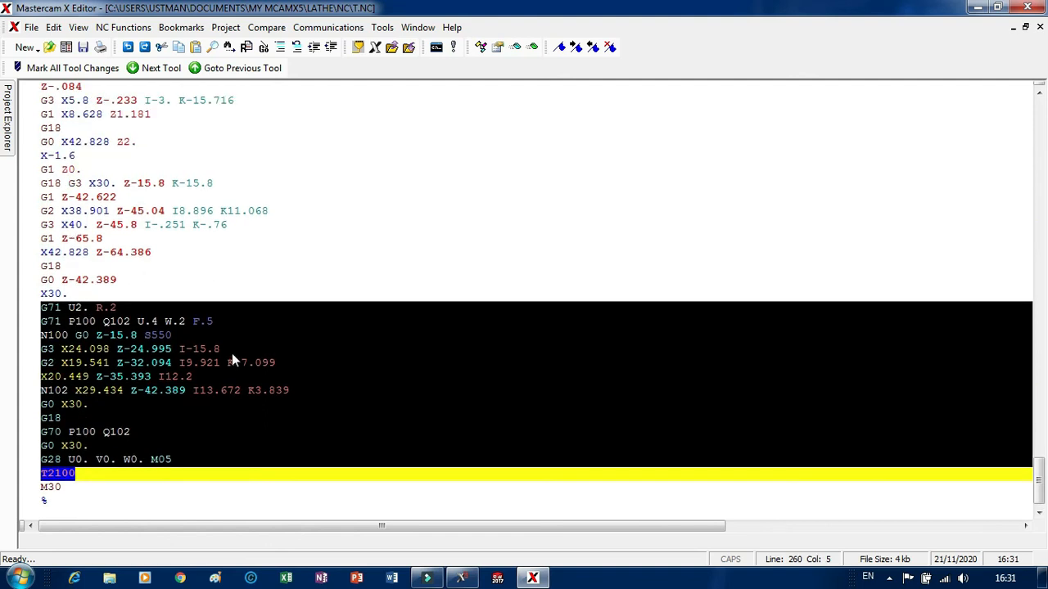
Switch to Mastercam Lathe X5 and back to Mastercam X Editor, and examine the roughing moves above the canned cycles.
mouse_move(469, 583)
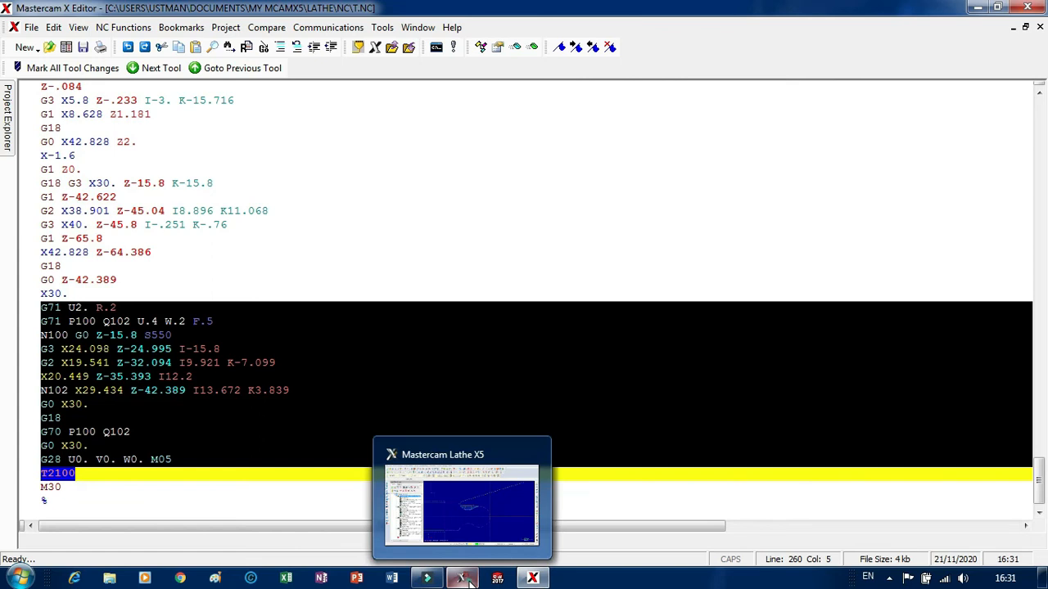
click(463, 508)
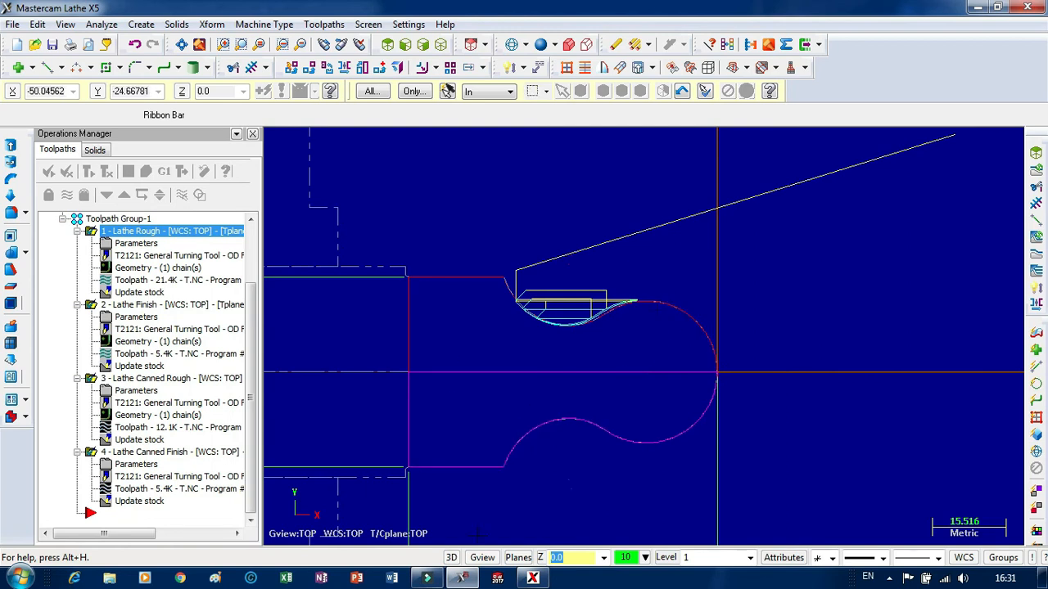
mouse_move(486, 580)
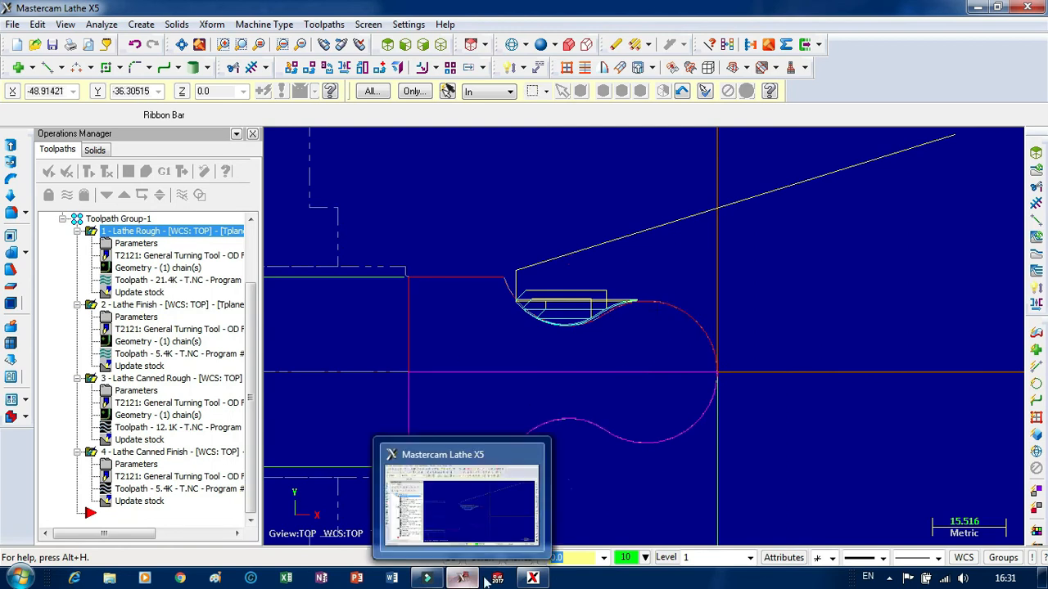
click(532, 577)
scroll(224, 289, up, 5)
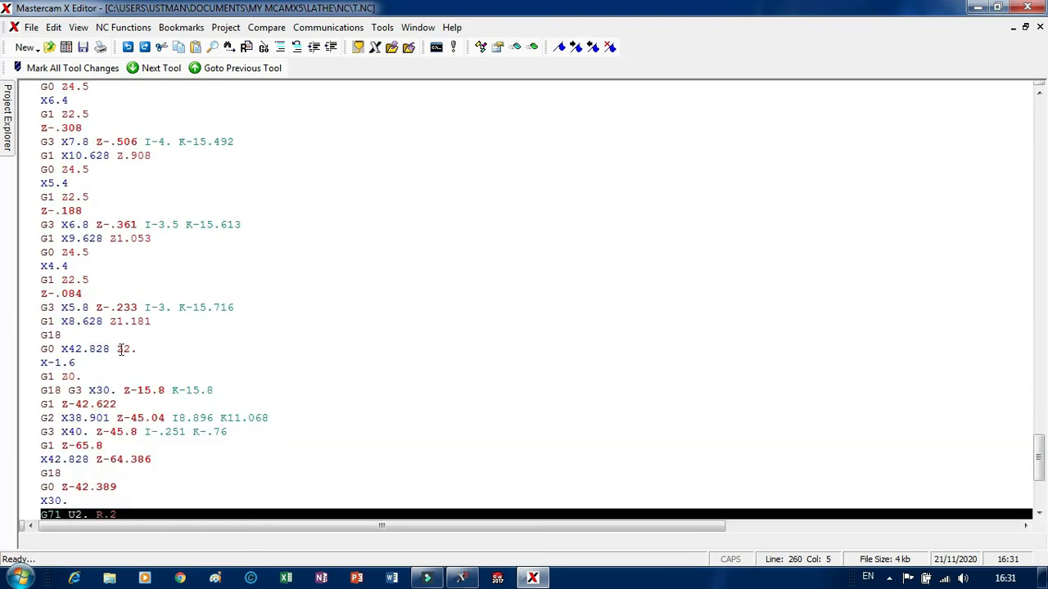
scroll(111, 317, up, 16)
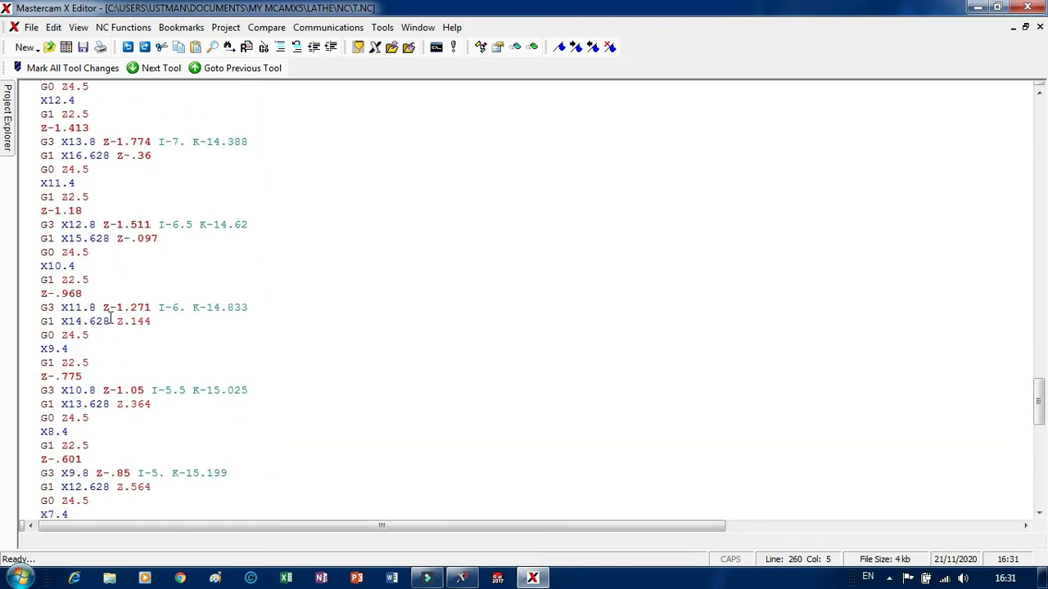
click(74, 267)
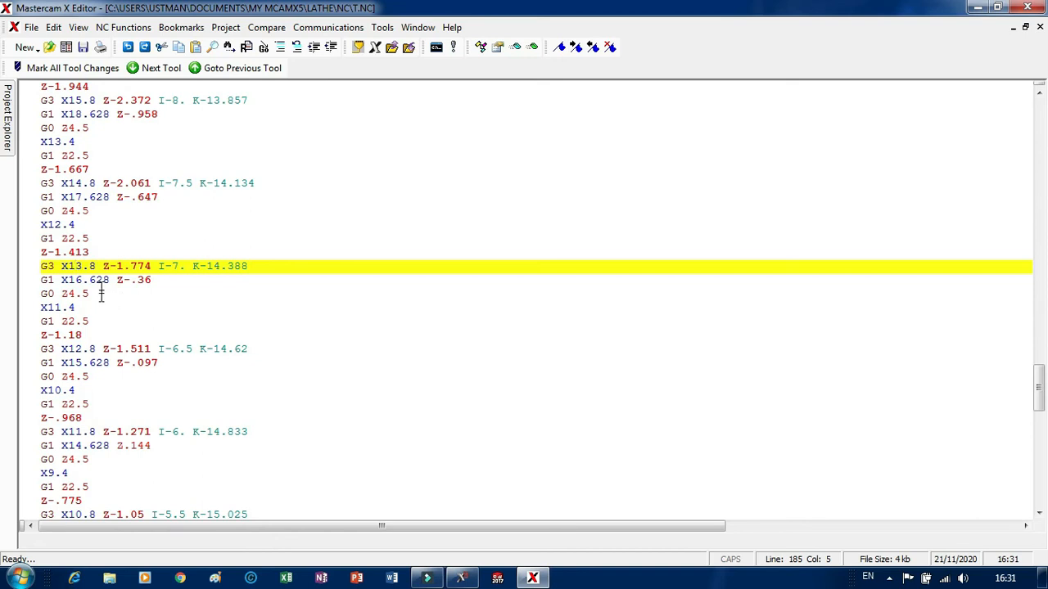
scroll(161, 298, up, 18)
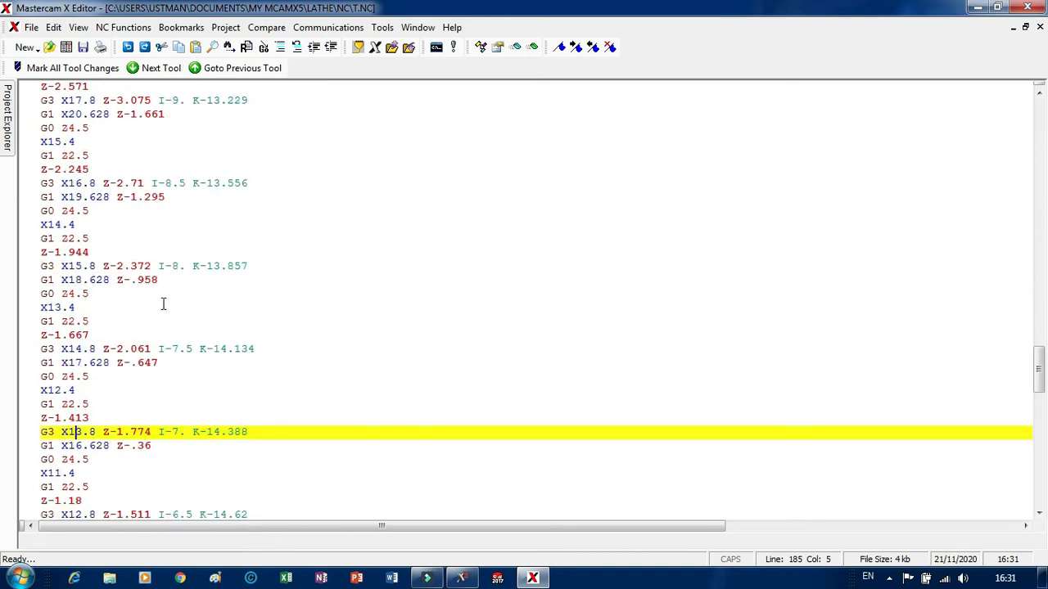
scroll(167, 293, up, 20)
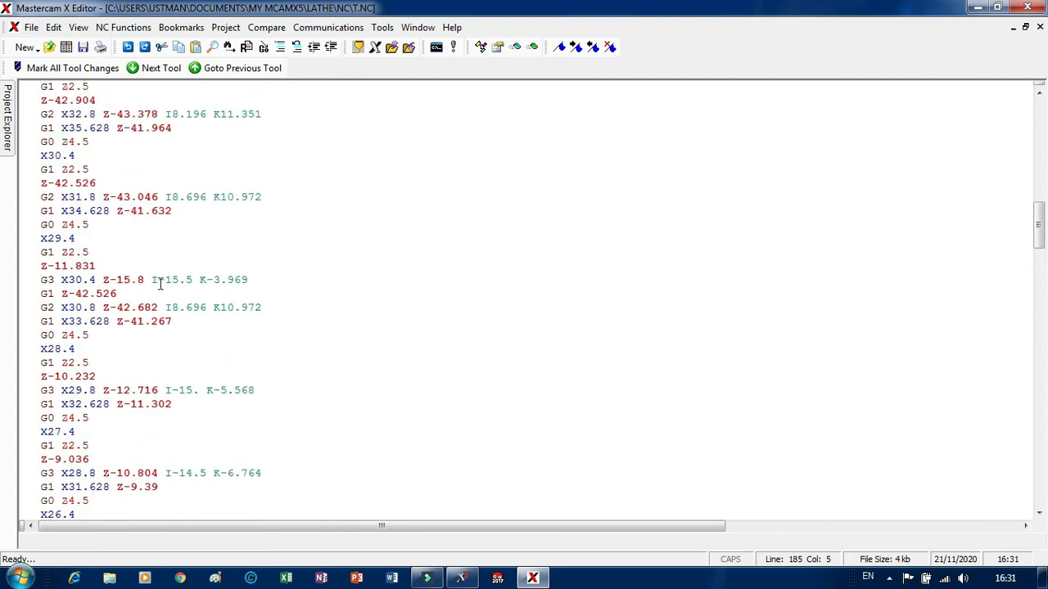
Review the start of the NC program, including the OD FINISH RIGHT tool comment, the G54 approach line and the first roughing moves.
scroll(159, 251, up, 8)
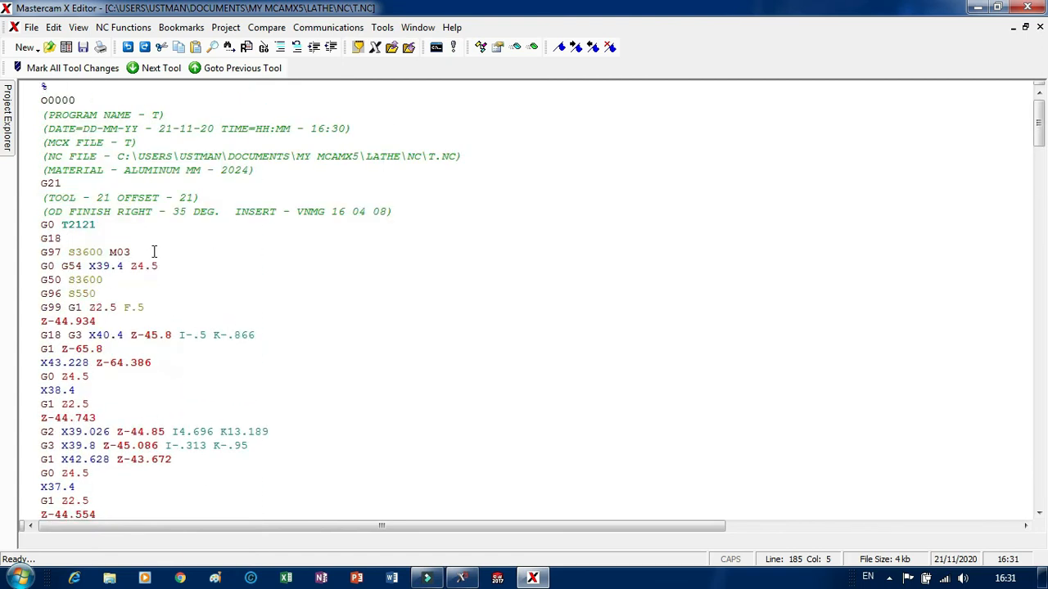
click(90, 211)
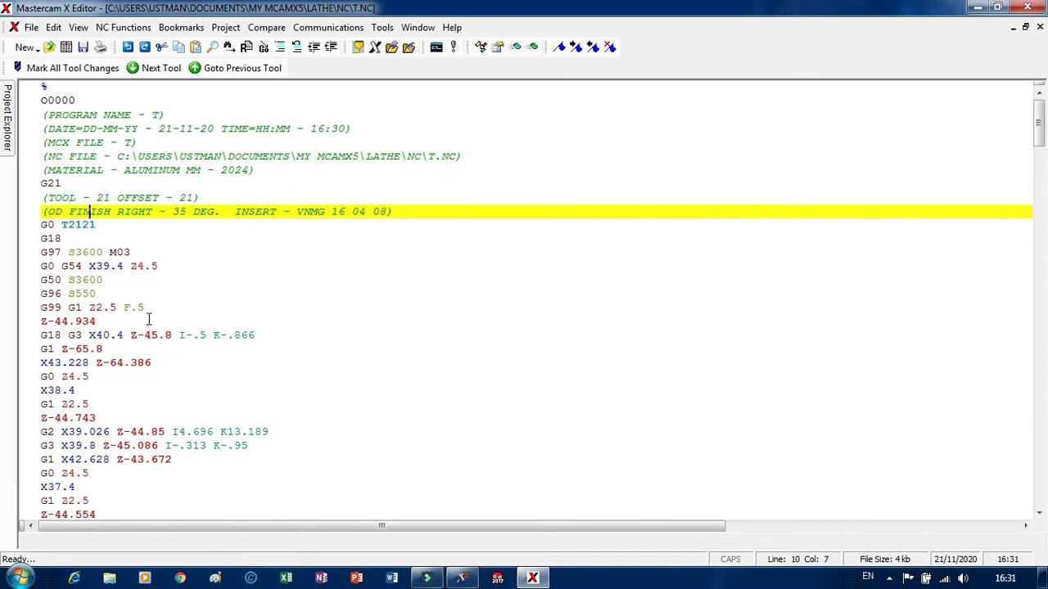
scroll(160, 322, down, 3)
scroll(155, 323, up, 3)
click(97, 266)
scroll(188, 335, down, 4)
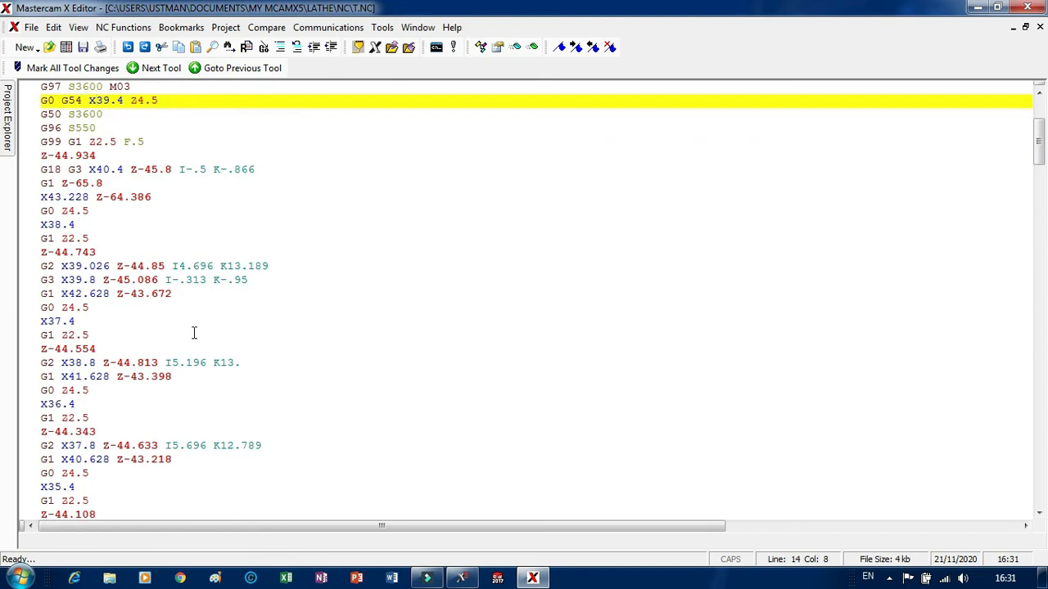
scroll(194, 332, down, 3)
scroll(72, 356, down, 2)
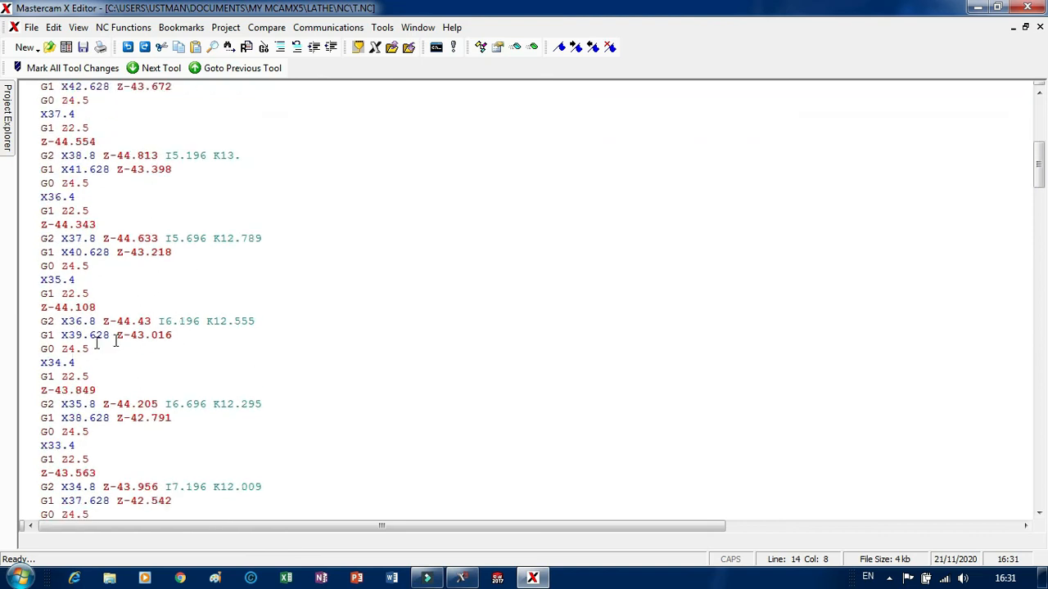
Go to the end of the program and highlight P100 Q102 U.4 W.2 F.5 in the second G71 line.
drag(1039, 177, 1043, 500)
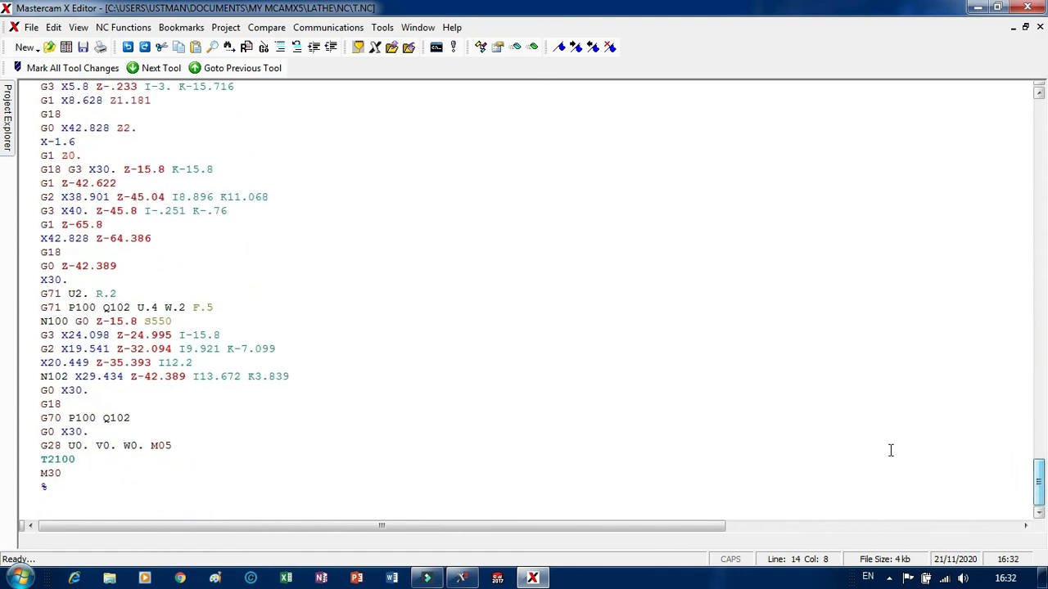
drag(68, 307, 234, 306)
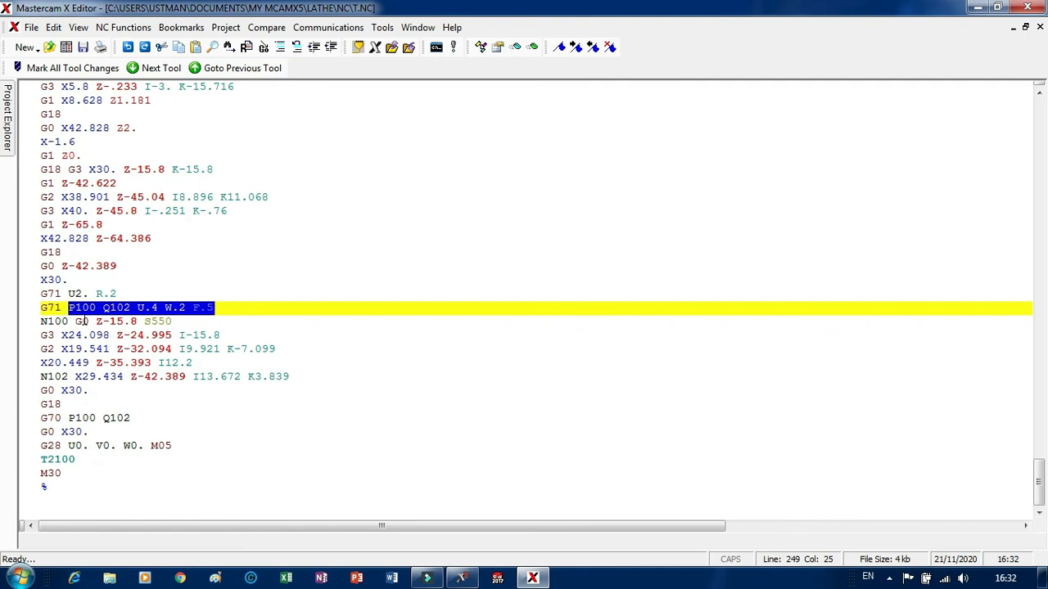
scroll(38, 316, down, 1)
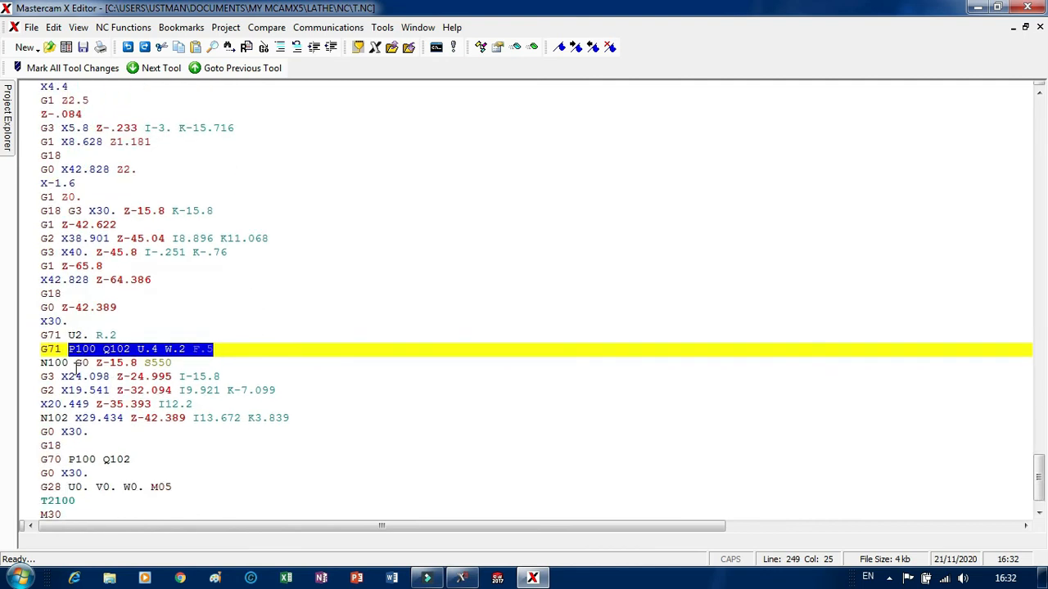
Compare the P100 and Q102 references in the G71 line with the contour blocks N100 and N102.
shift+click(203, 357)
click(42, 419)
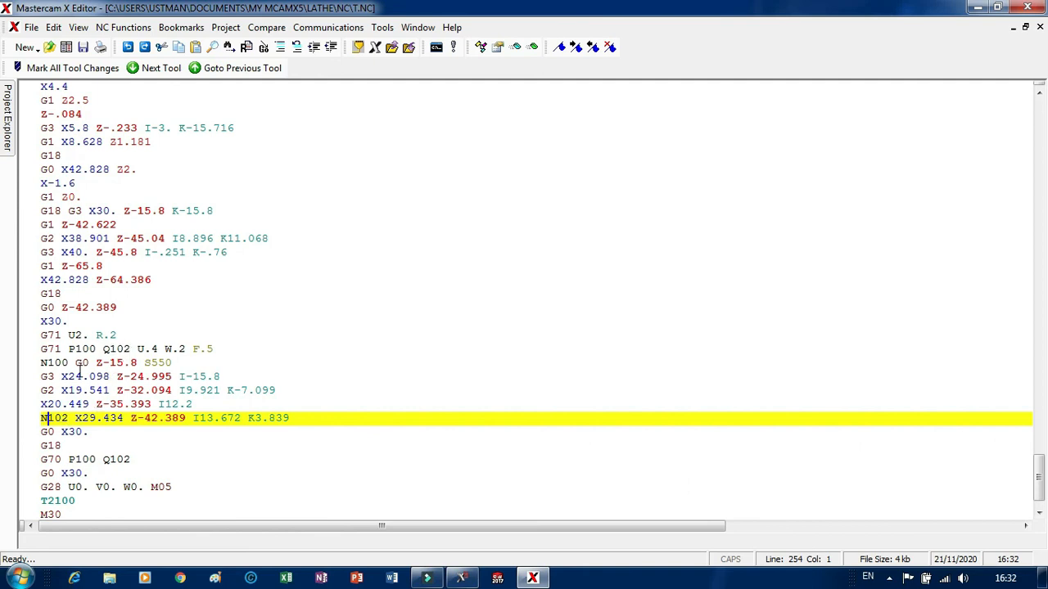
click(82, 348)
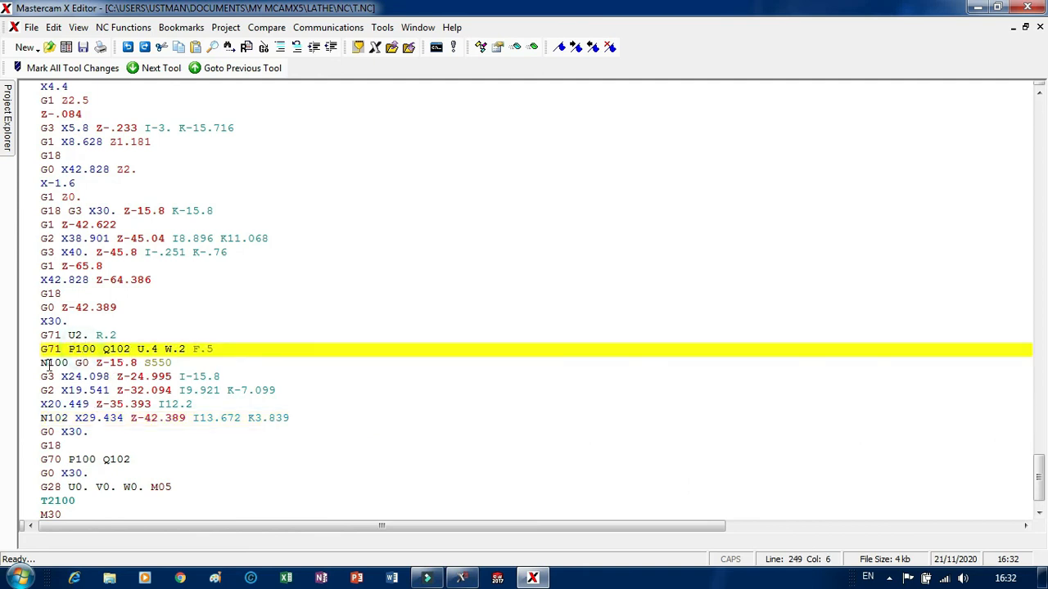
click(46, 363)
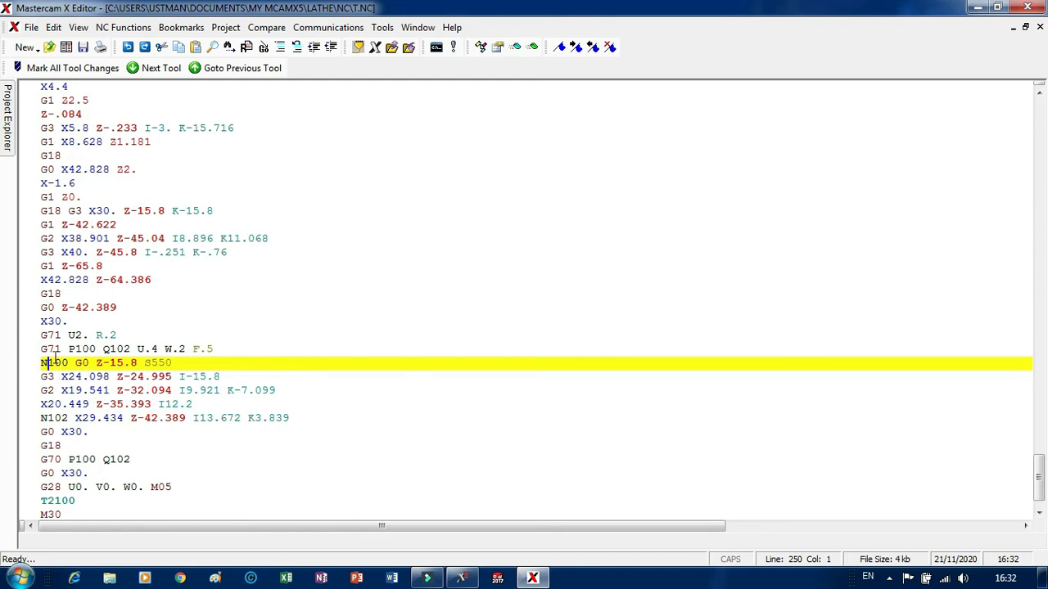
click(72, 347)
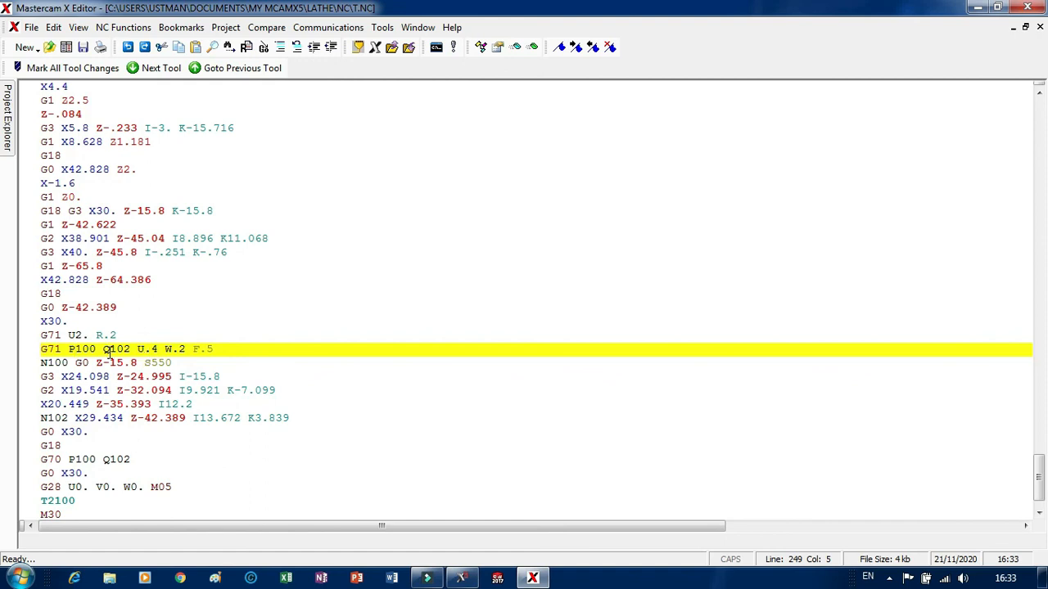
click(167, 334)
click(95, 349)
click(67, 348)
click(78, 346)
Examine the long series of G3 roughing passes above the G71 cycle.
scroll(116, 348, up, 19)
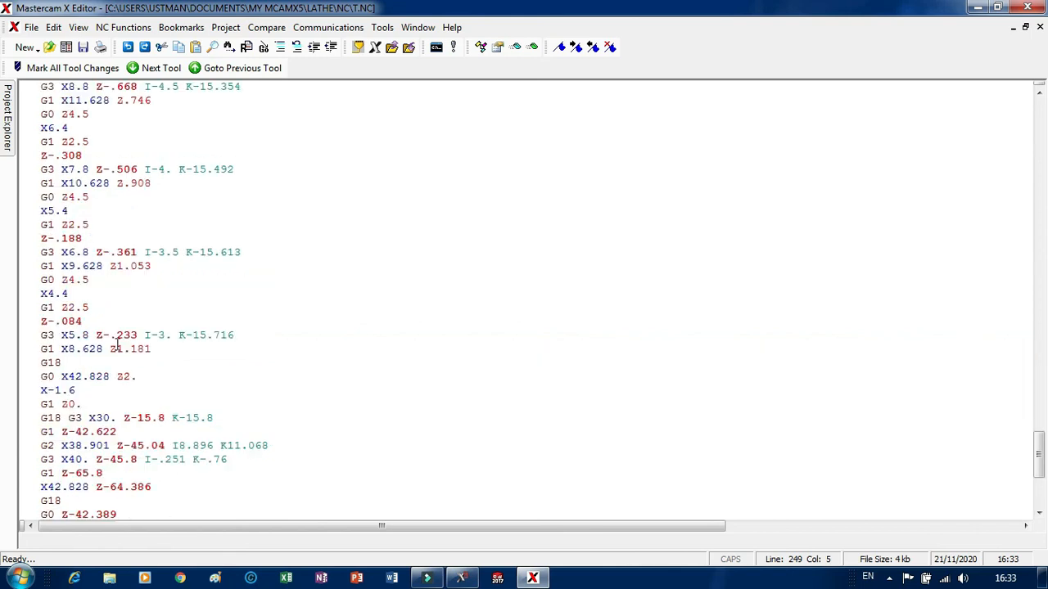
scroll(155, 336, up, 4)
scroll(177, 332, down, 5)
scroll(187, 323, down, 2)
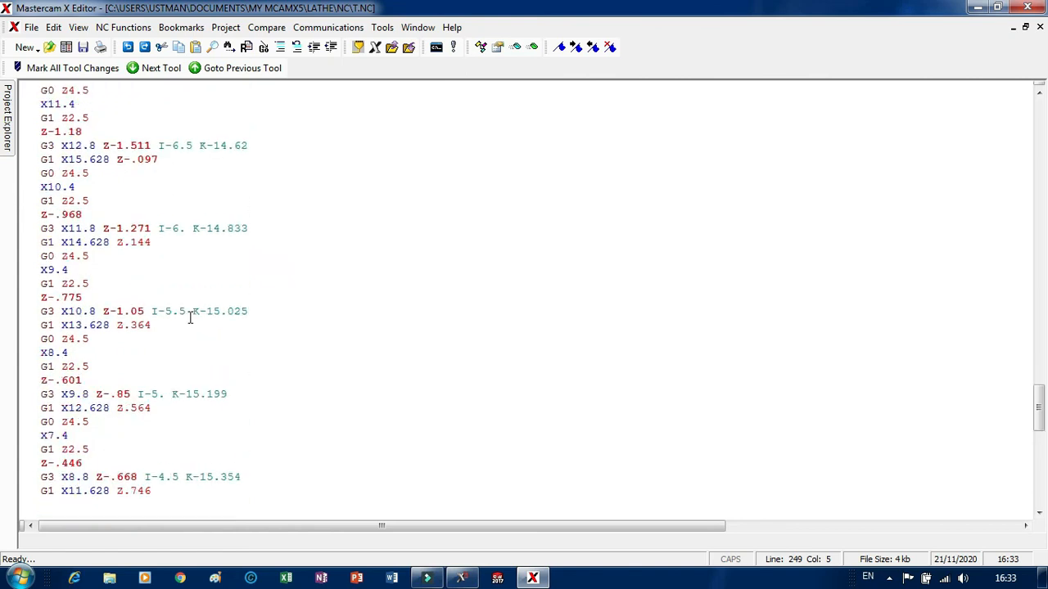
scroll(192, 321, up, 9)
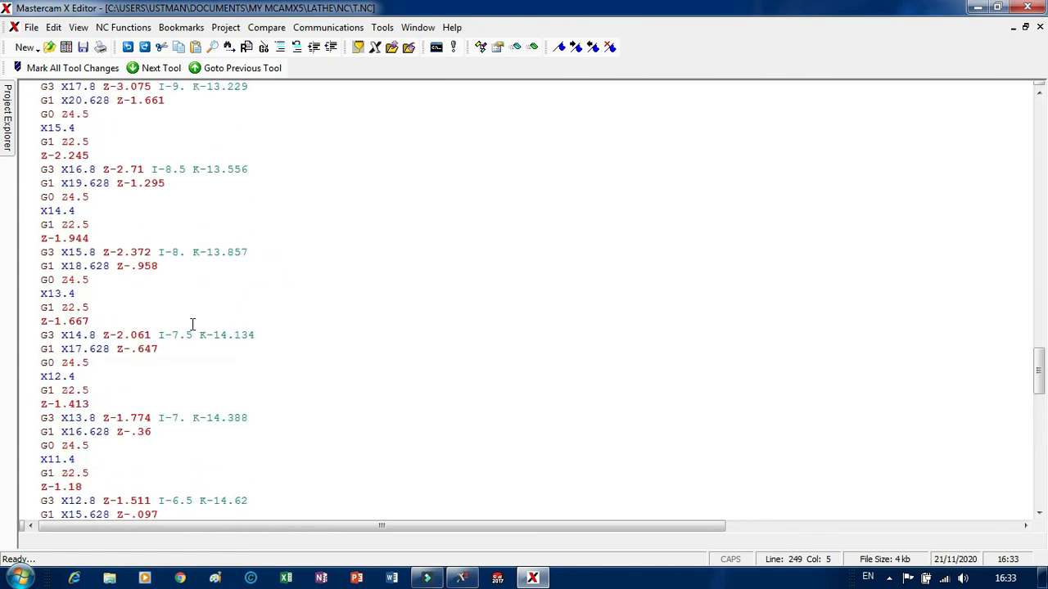
scroll(205, 323, up, 11)
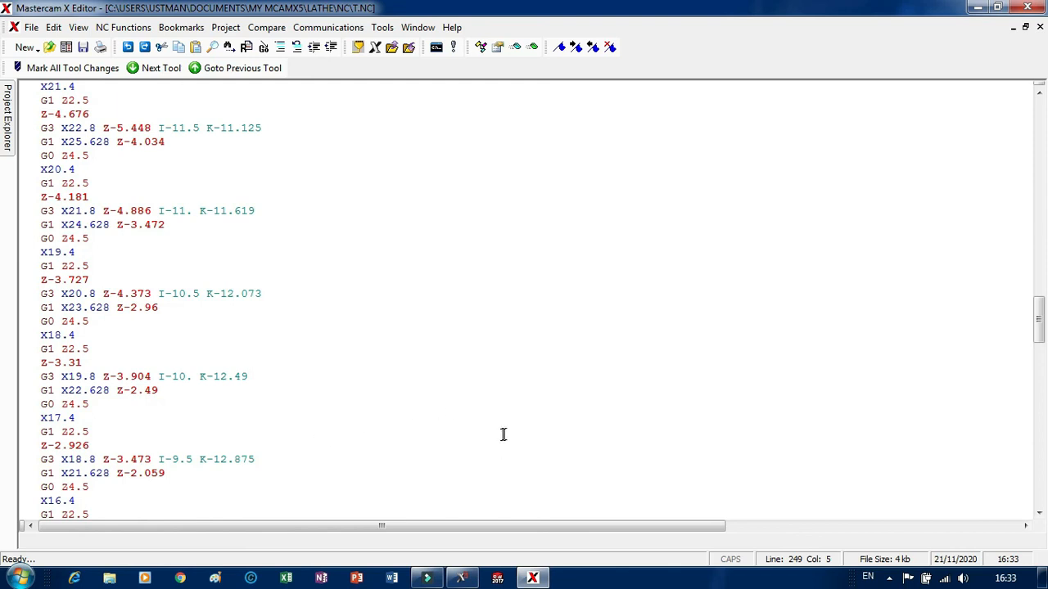
Switch to Mastercam Lathe X5 and regenerate all four lathe operations, choosing to continue writing the toolpaths despite the tool collisions.
click(463, 578)
scroll(831, 290, down, 1)
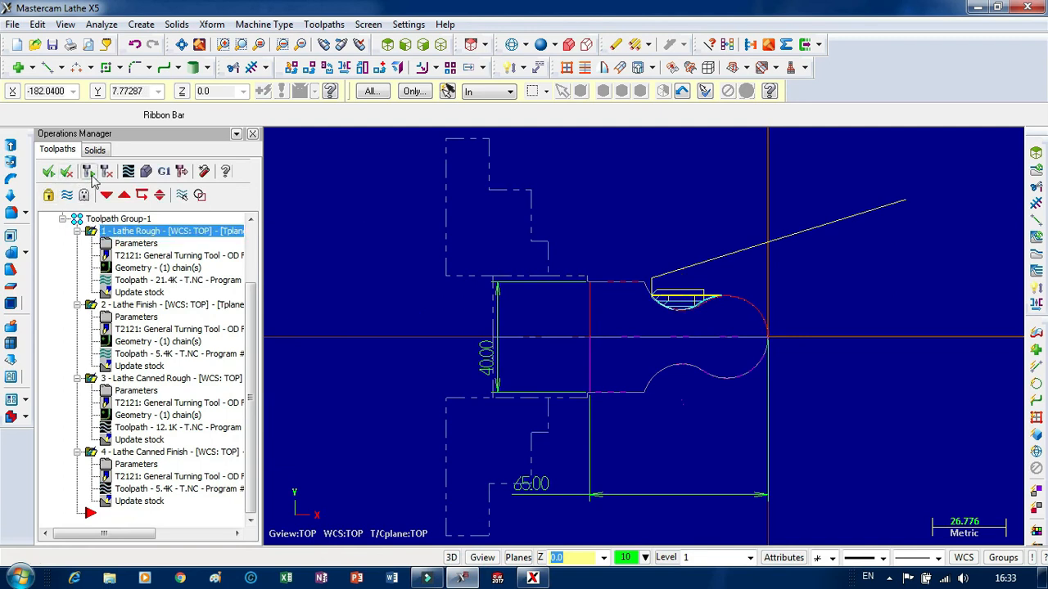
click(88, 171)
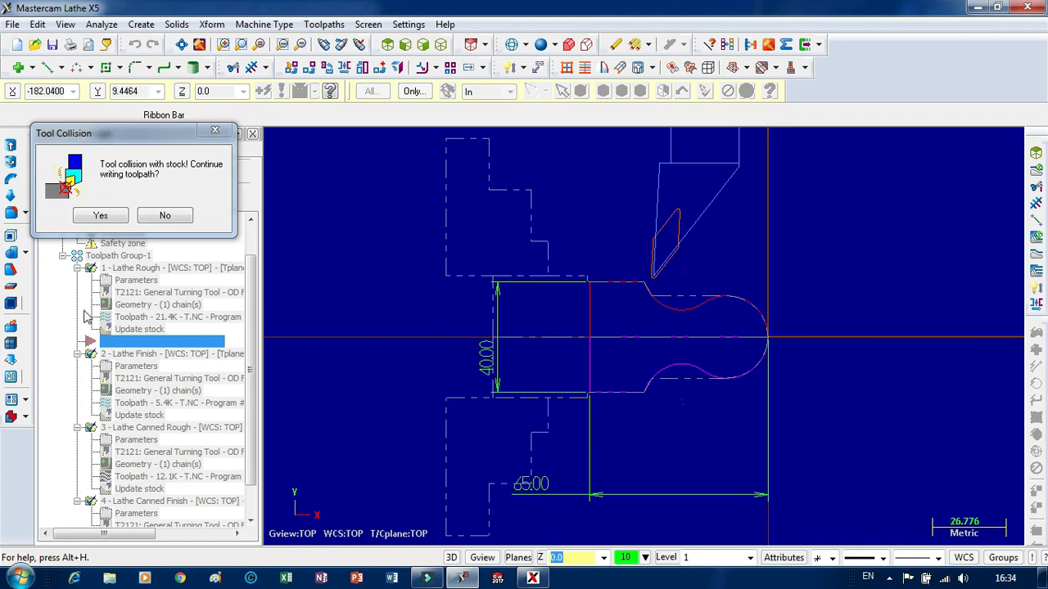
click(100, 218)
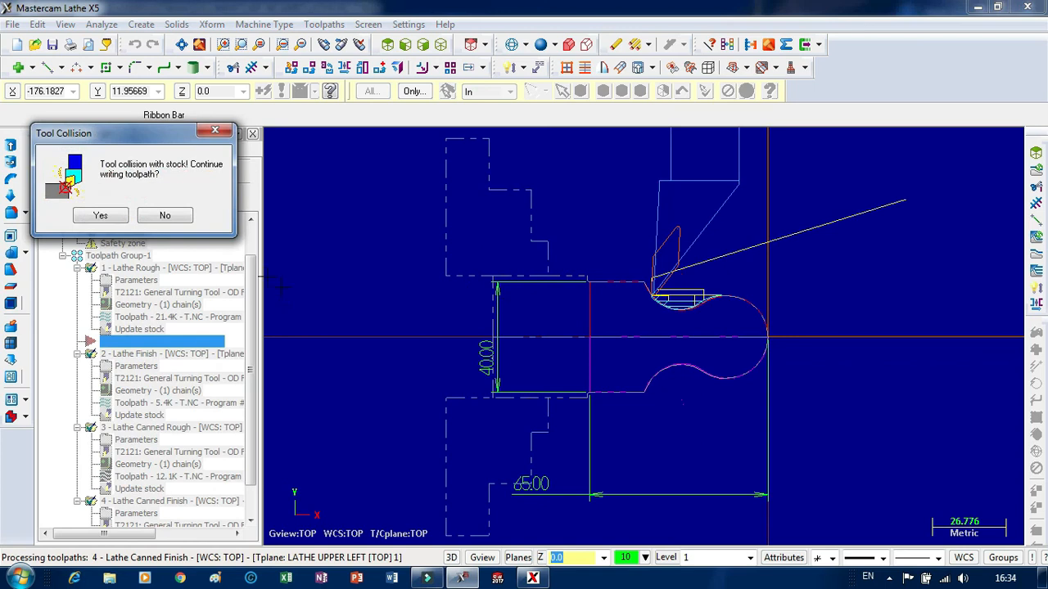
click(100, 215)
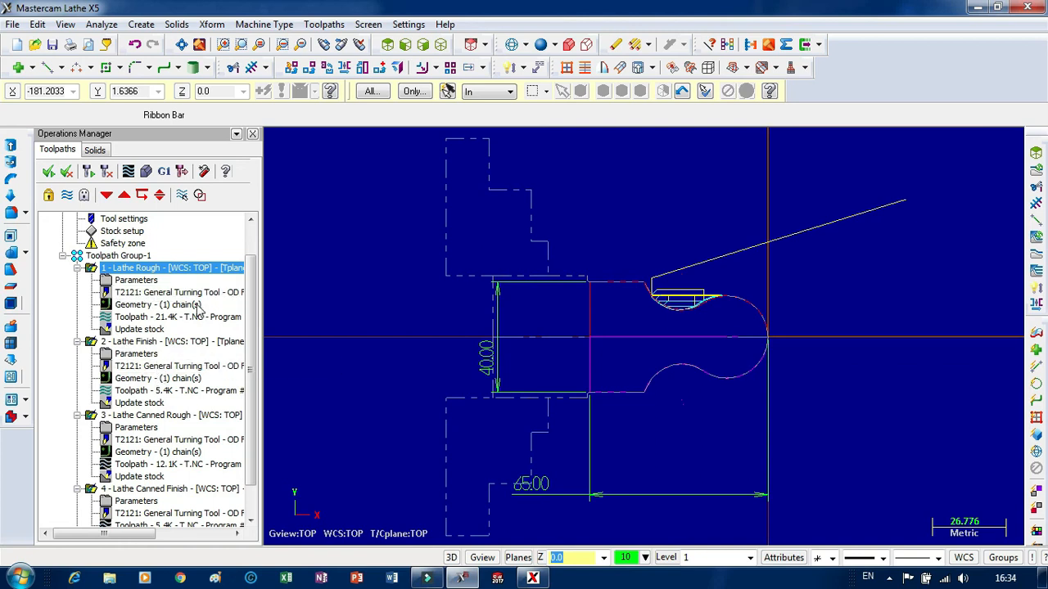
drag(251, 299, 261, 263)
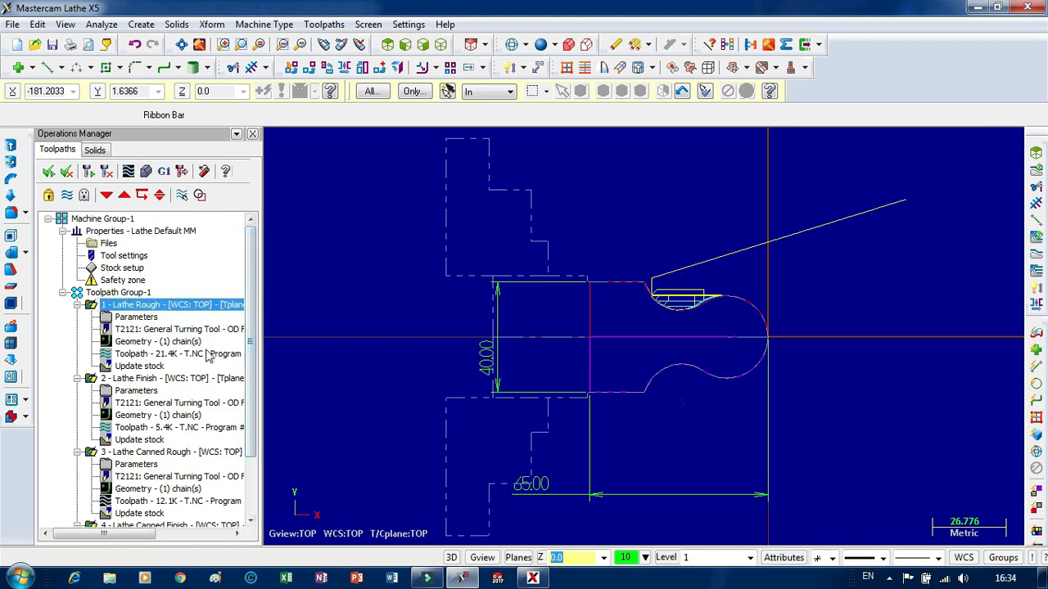
drag(256, 300, 254, 382)
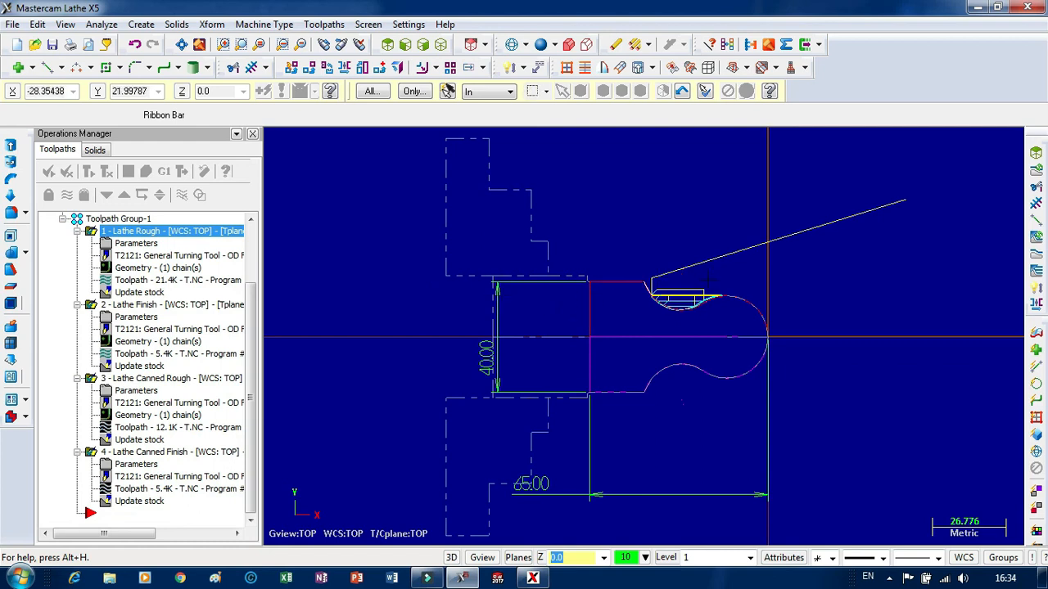
click(117, 232)
scroll(702, 250, up, 3)
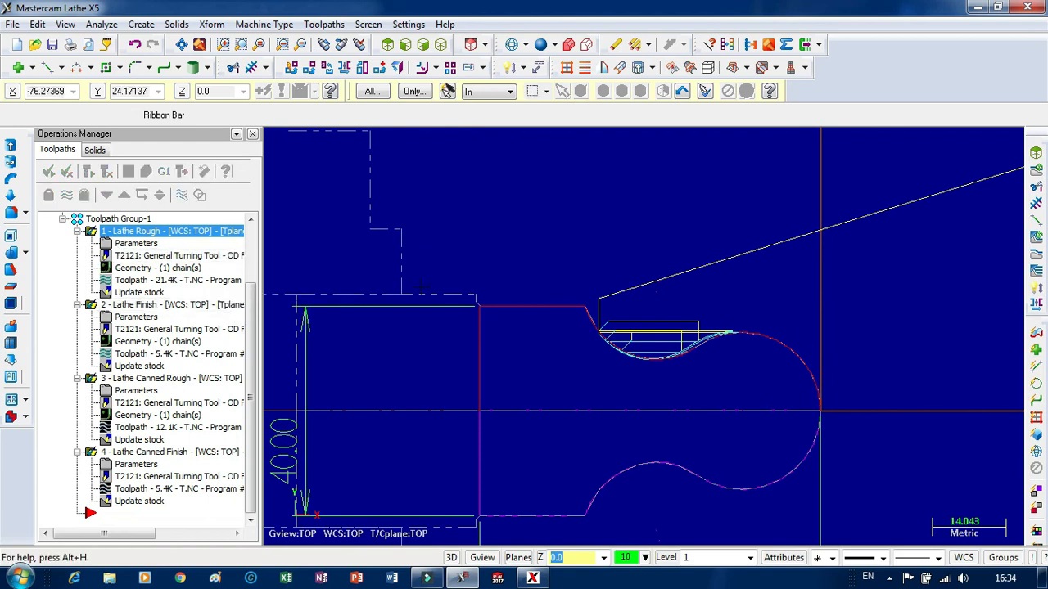
scroll(577, 256, down, 3)
scroll(576, 256, down, 2)
scroll(553, 215, up, 1)
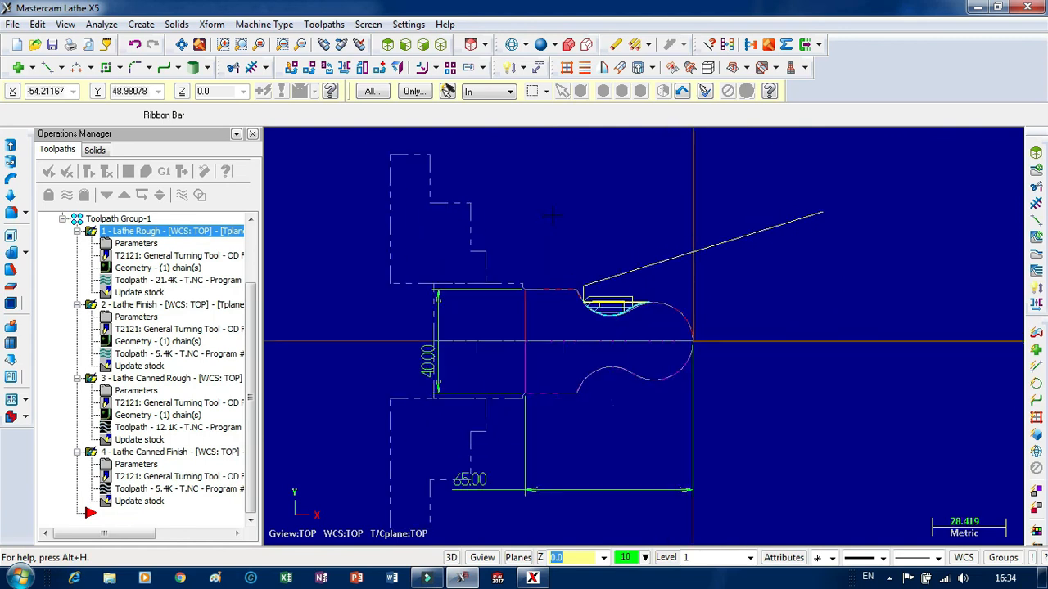
scroll(556, 212, down, 1)
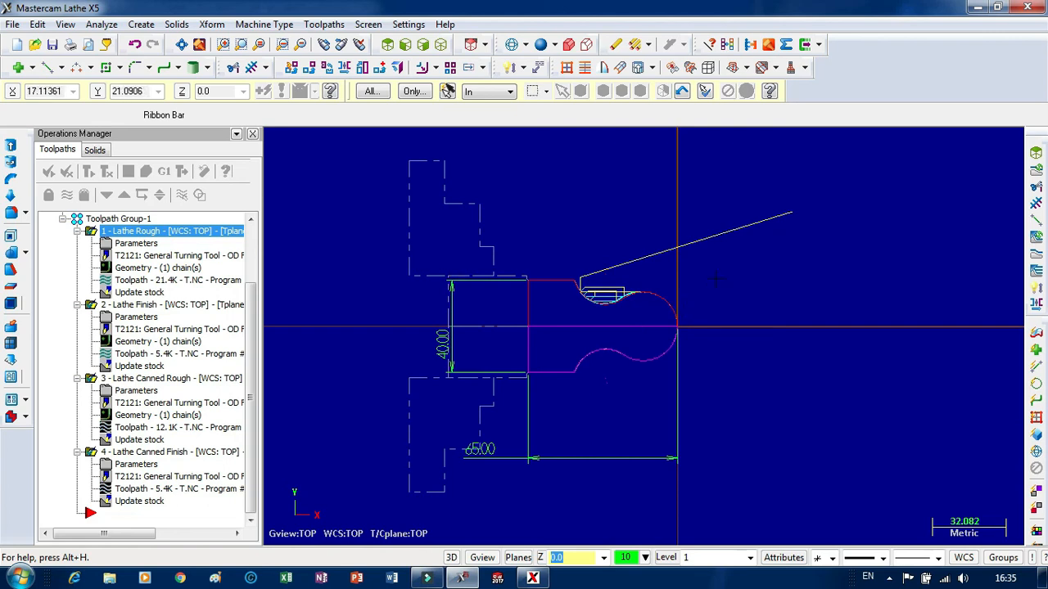
scroll(539, 256, down, 4)
scroll(620, 383, up, 4)
scroll(491, 221, down, 3)
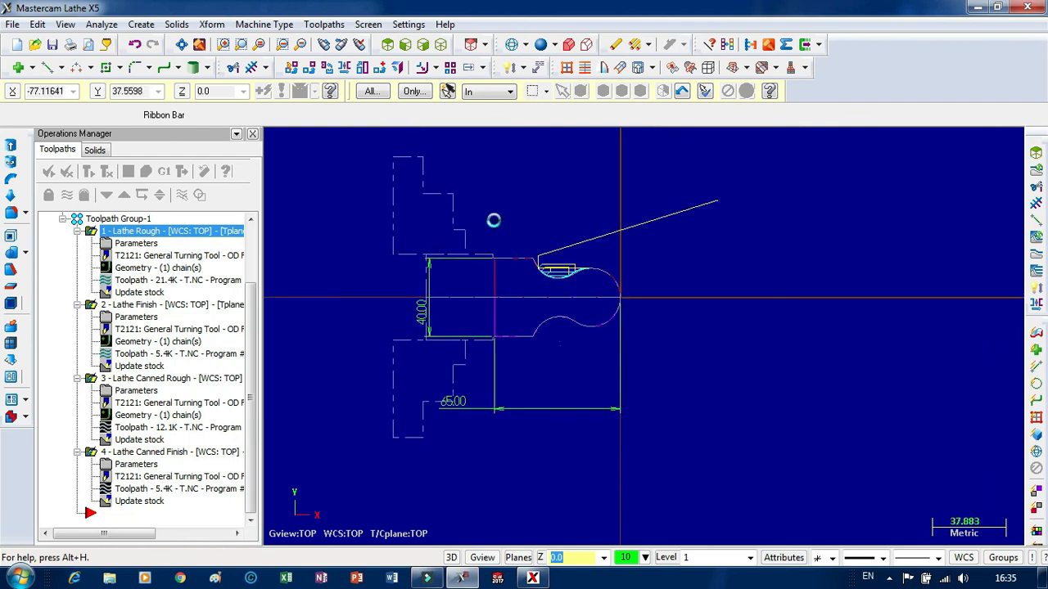
scroll(527, 227, up, 3)
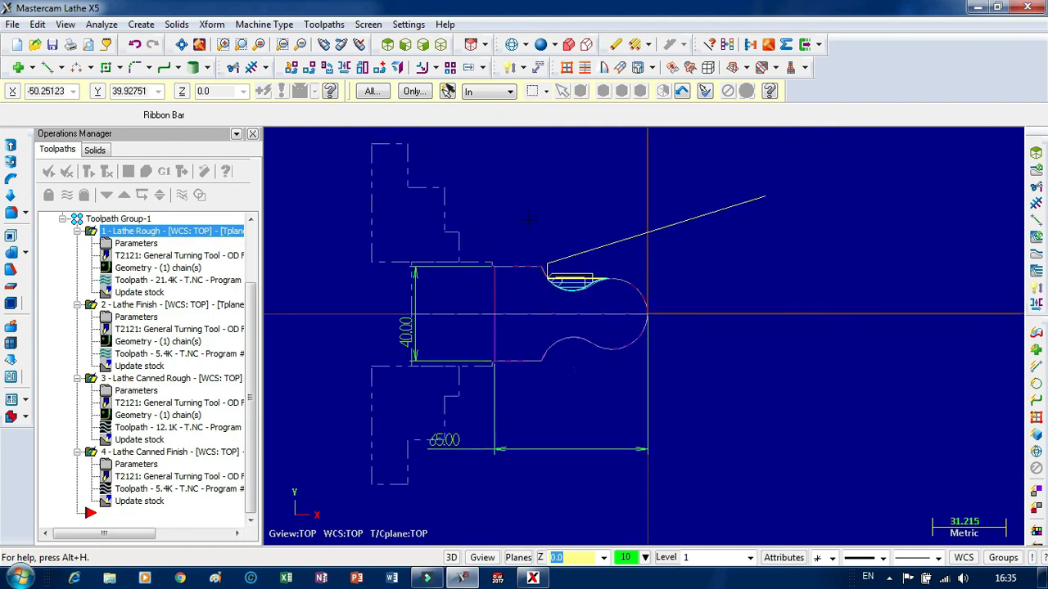
scroll(540, 218, down, 1)
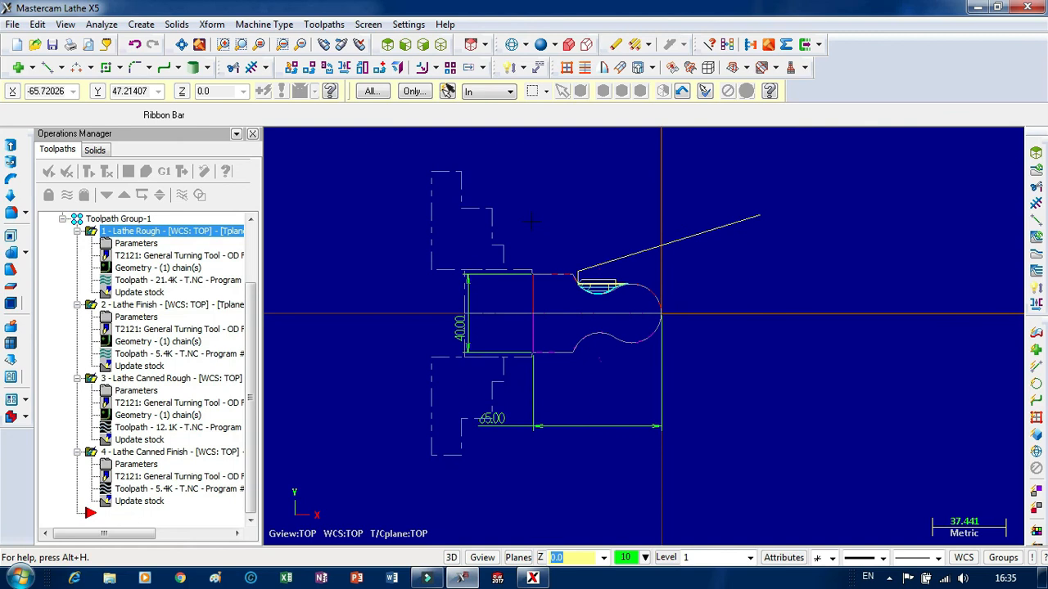
scroll(570, 215, up, 2)
scroll(567, 205, down, 1)
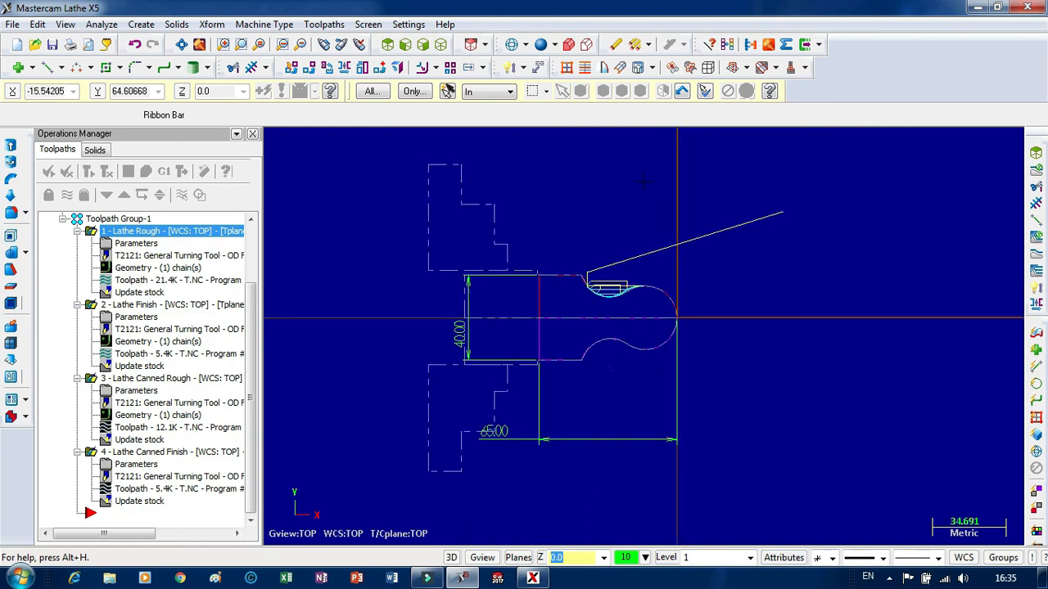